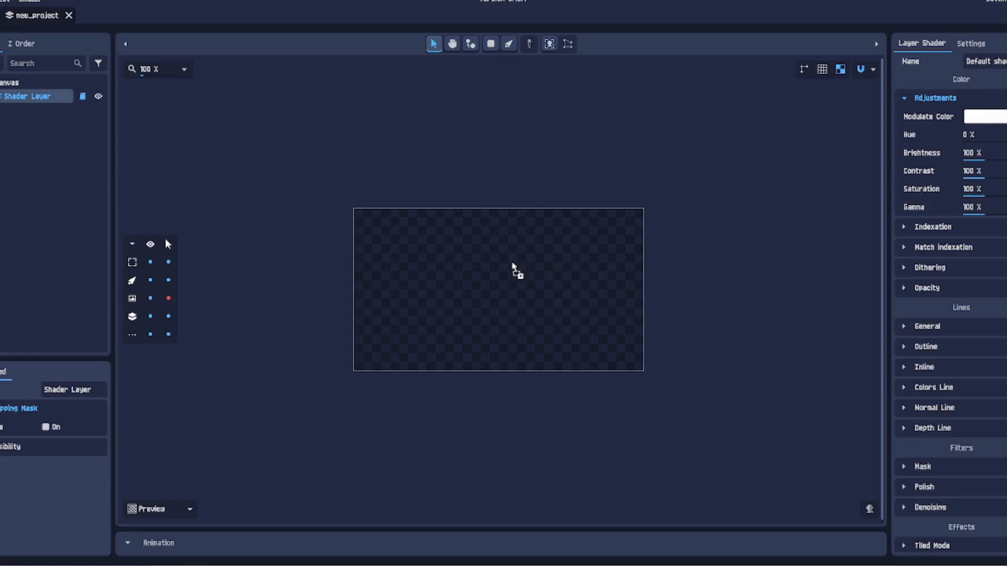
Step: Import the dropped PNG sequence into the canvas as different images
{"action": "left_click_drag", "start_coordinate": [511, 263], "coordinate": [512, 264]}
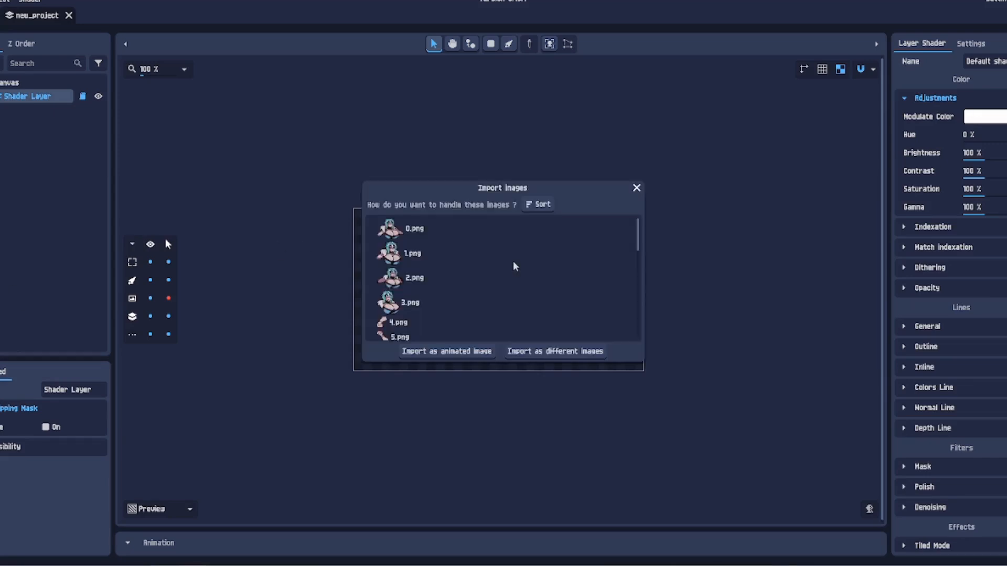
{"action": "left_click", "coordinate": [559, 358]}
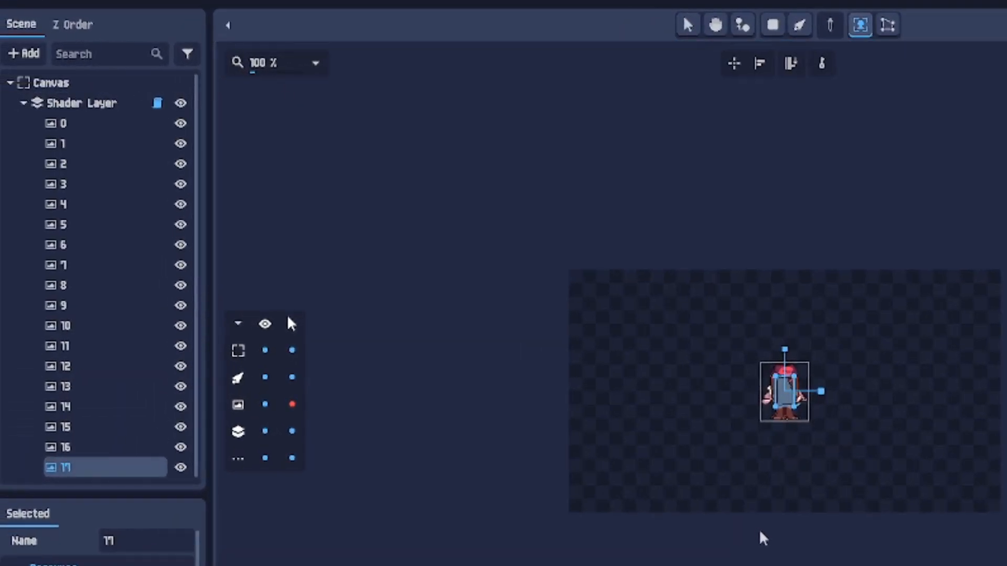
Step: Draw a small upward bone below the character pieces and name it Pose1
{"action": "scroll", "coordinate": [800, 475], "scroll_direction": "up", "scroll_amount": 5}
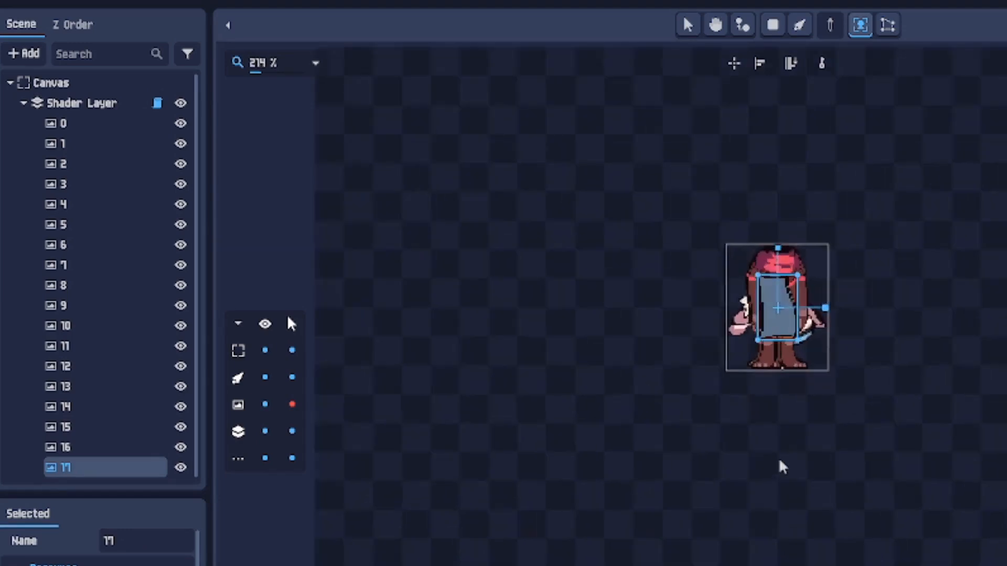
{"action": "left_click_drag", "start_coordinate": [807, 445], "coordinate": [790, 552]}
{"action": "scroll", "coordinate": [797, 521], "scroll_direction": "up", "scroll_amount": 1}
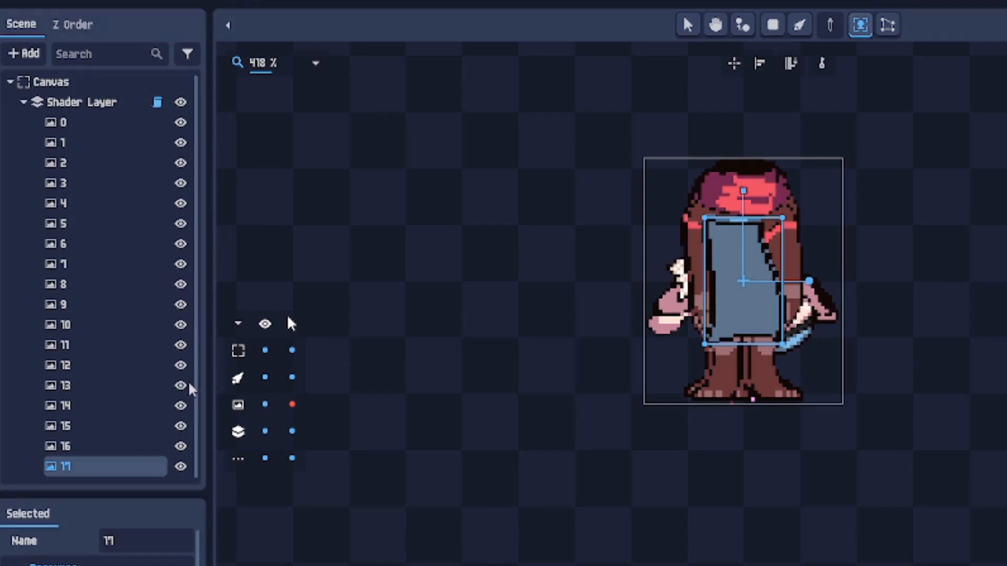
{"action": "left_click", "coordinate": [800, 25]}
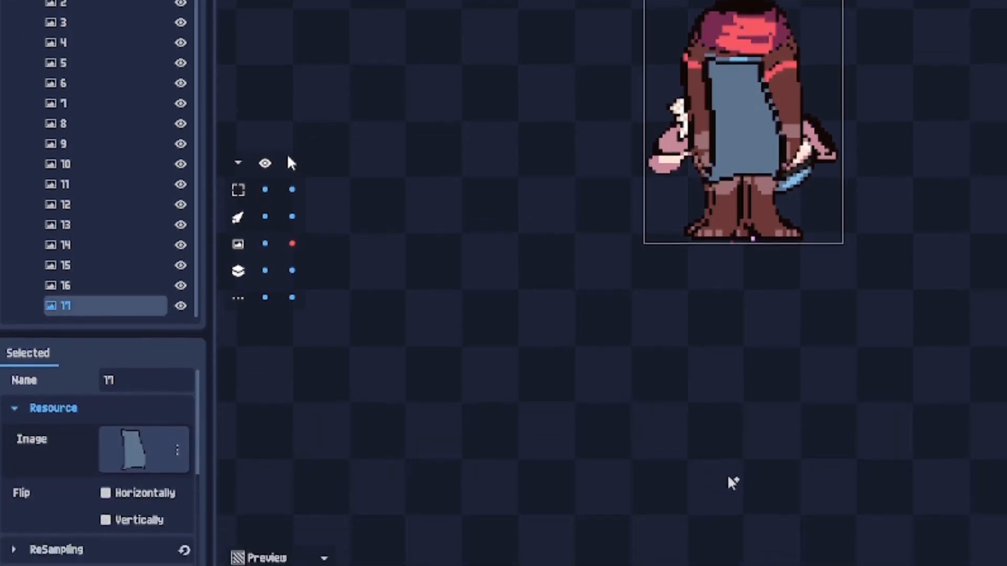
{"action": "left_click_drag", "start_coordinate": [745, 449], "coordinate": [746, 432]}
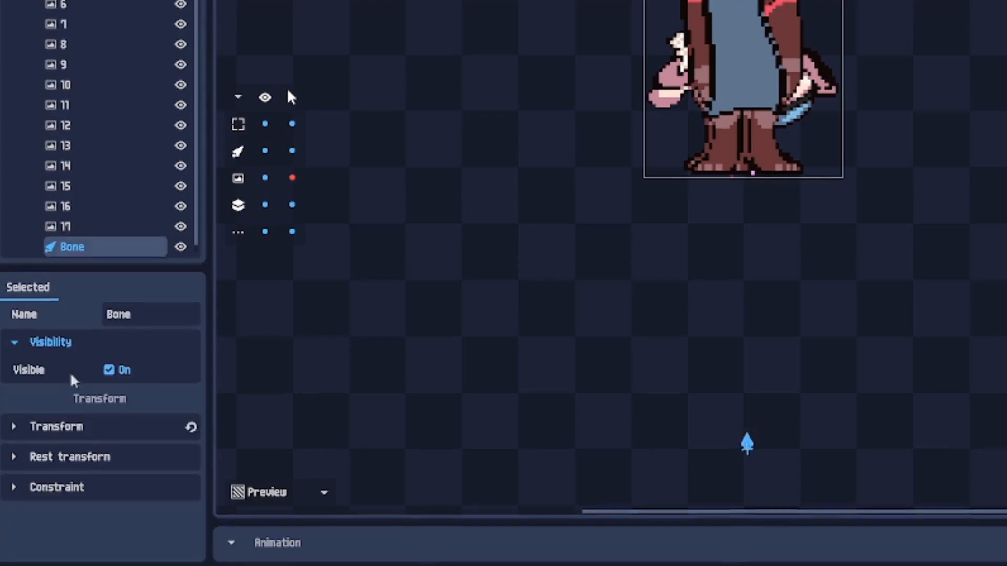
{"action": "left_click", "coordinate": [146, 324]}
{"action": "key", "text": "ctrl+a"}
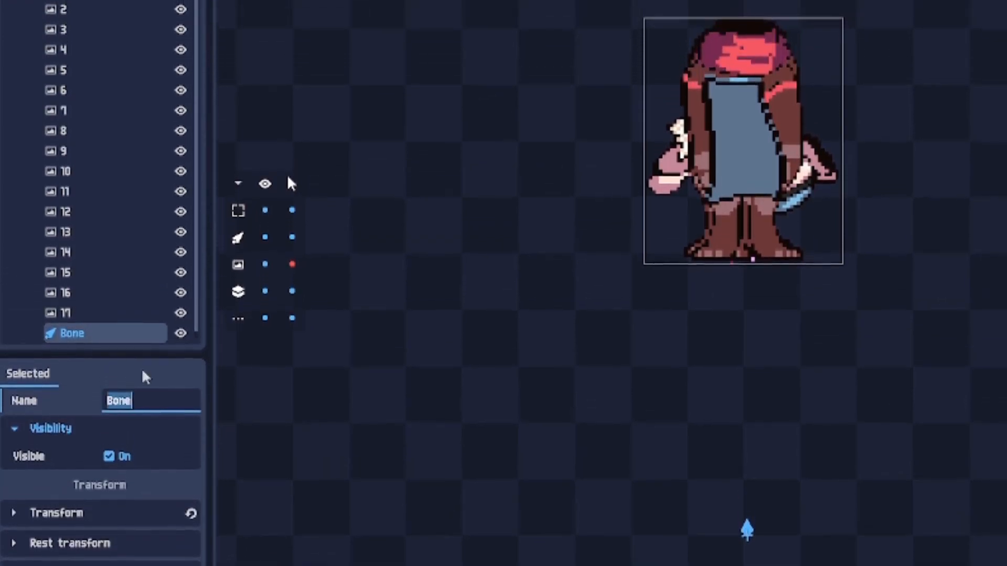
{"action": "type", "text": "Pose1"}
{"action": "key", "text": "Return"}
Step: Duplicate the Pose1 bone three times to make Pose2, Pose3 and Pose4
{"action": "key", "text": "ctrl+d"}
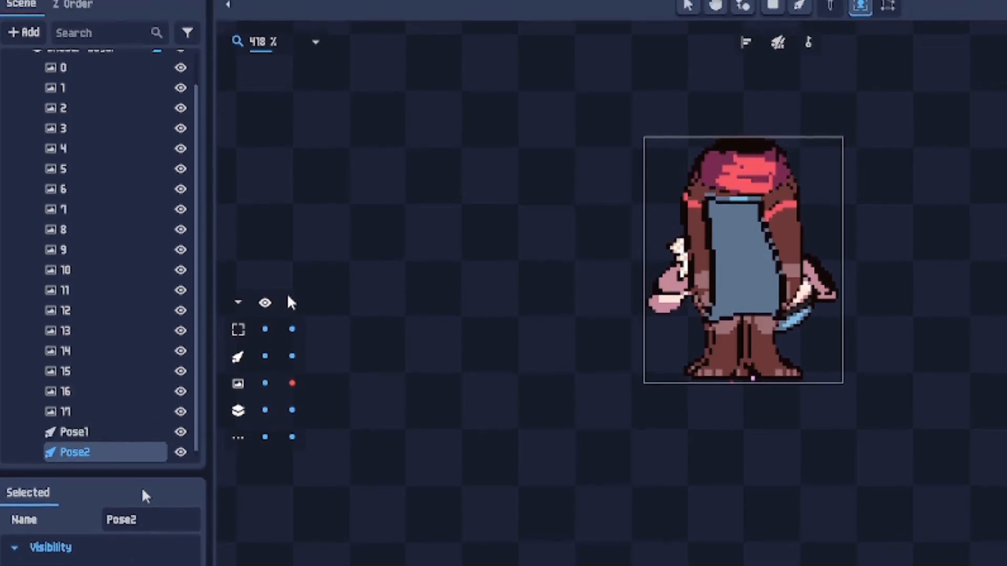
{"action": "key", "text": "ctrl+d"}
{"action": "key", "text": "ctrl+d"}
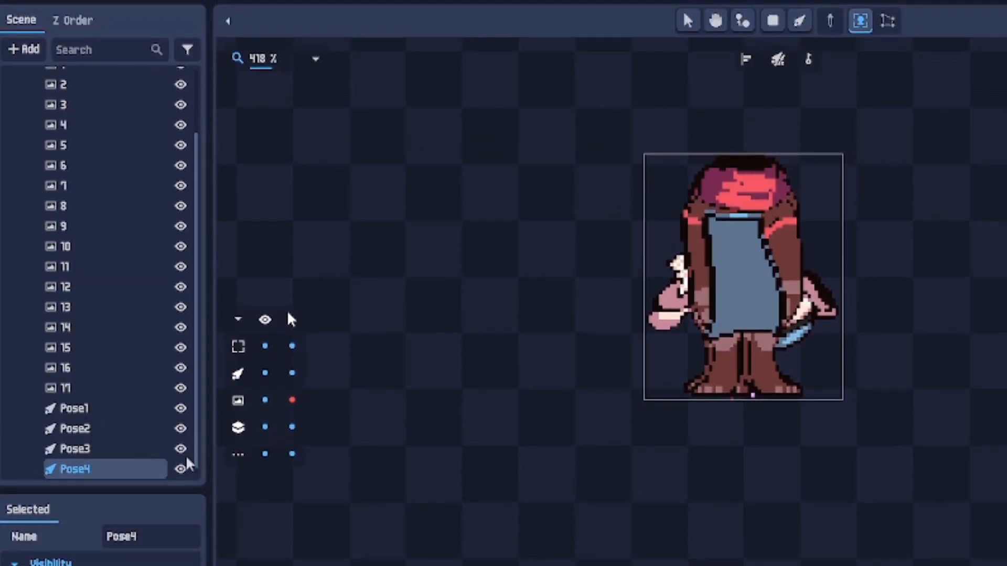
Step: Look through the imported images 0 to 17 one by one to identify the body part each contains
{"action": "scroll", "coordinate": [109, 459], "scroll_direction": "up", "scroll_amount": 3}
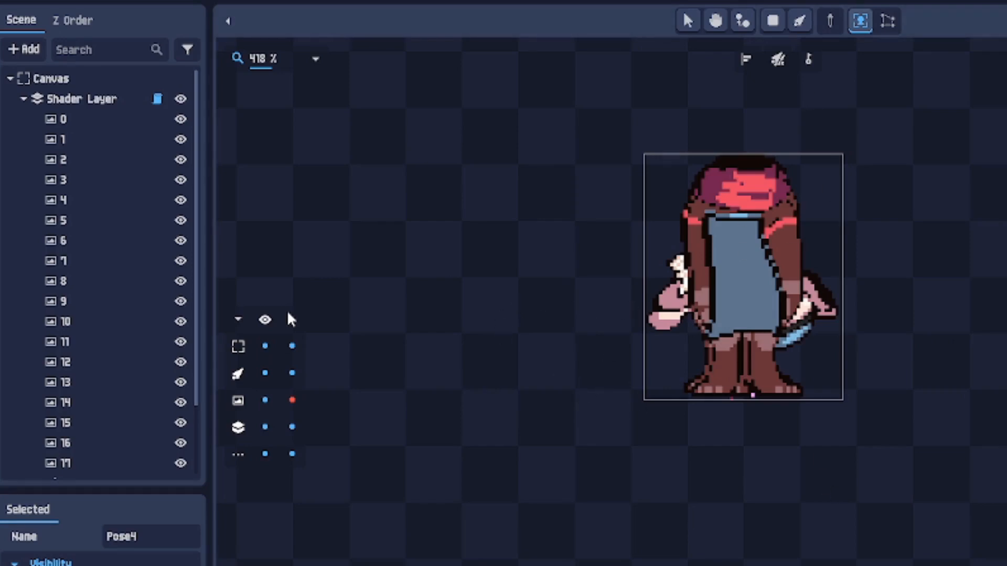
{"action": "scroll", "coordinate": [112, 378], "scroll_direction": "down", "scroll_amount": 3}
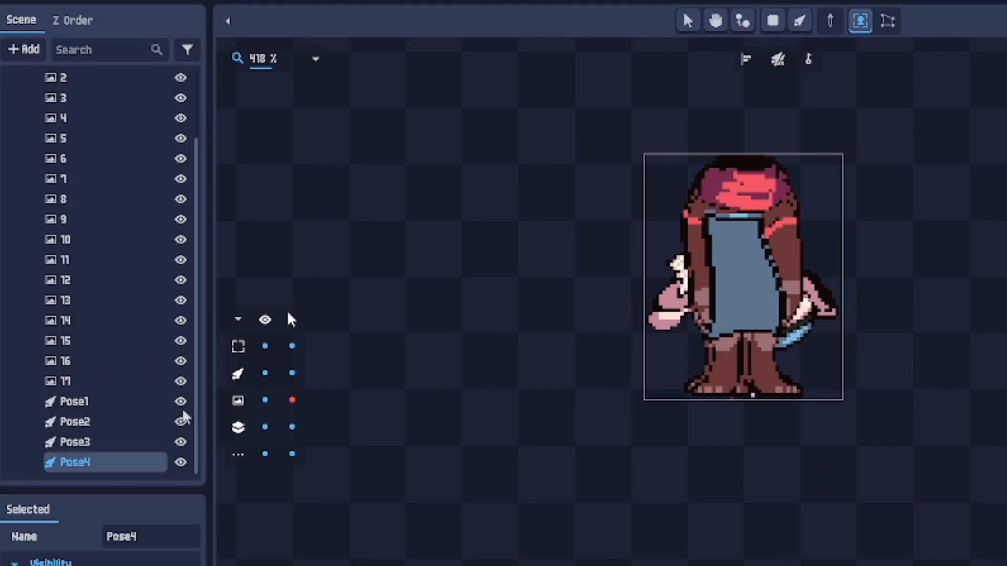
{"action": "scroll", "coordinate": [125, 415], "scroll_direction": "up", "scroll_amount": 3}
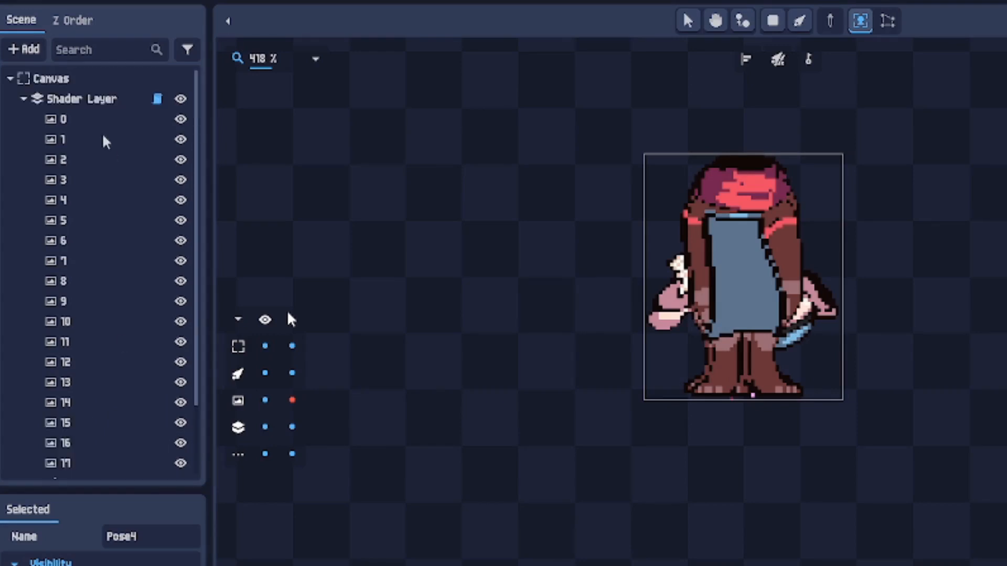
{"action": "left_click", "coordinate": [76, 122]}
{"action": "left_click", "coordinate": [72, 142]}
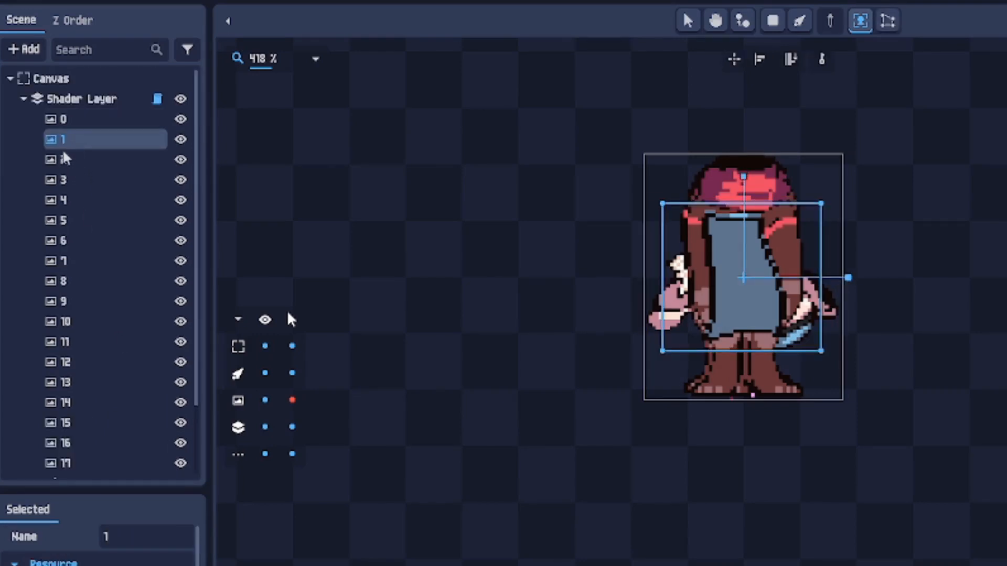
{"action": "left_click", "coordinate": [65, 157]}
{"action": "left_click", "coordinate": [89, 181]}
{"action": "left_click", "coordinate": [90, 199]}
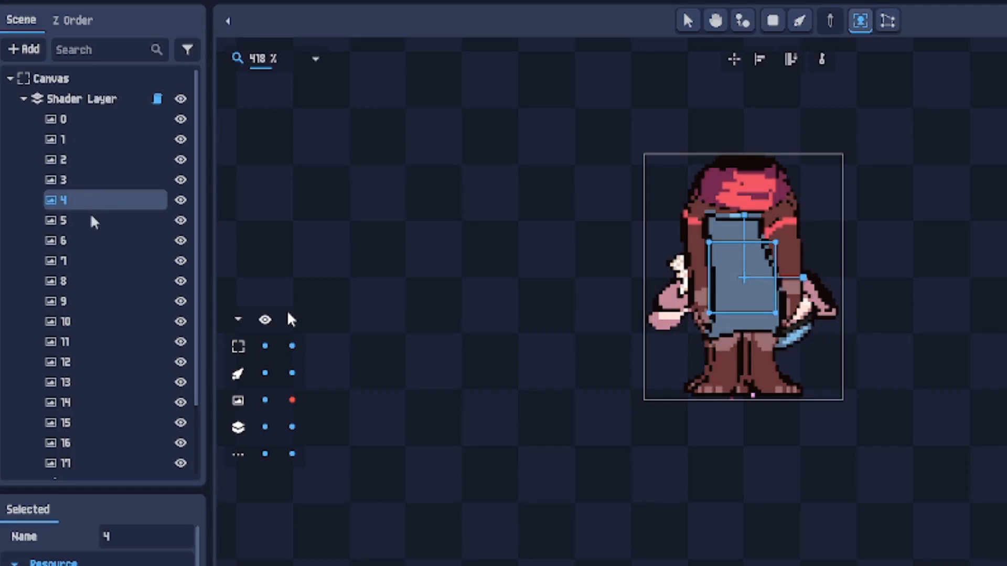
{"action": "left_click", "coordinate": [93, 222]}
{"action": "left_click", "coordinate": [89, 244]}
{"action": "left_click", "coordinate": [91, 262]}
{"action": "left_click", "coordinate": [86, 267]}
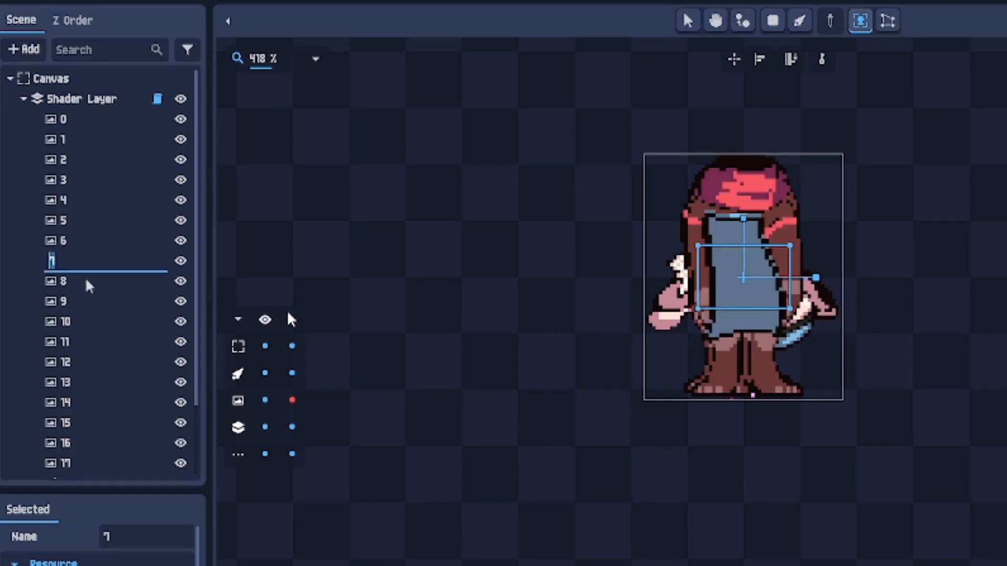
{"action": "left_click", "coordinate": [89, 283]}
{"action": "left_click", "coordinate": [86, 321]}
{"action": "left_click", "coordinate": [98, 303]}
{"action": "left_click", "coordinate": [94, 342]}
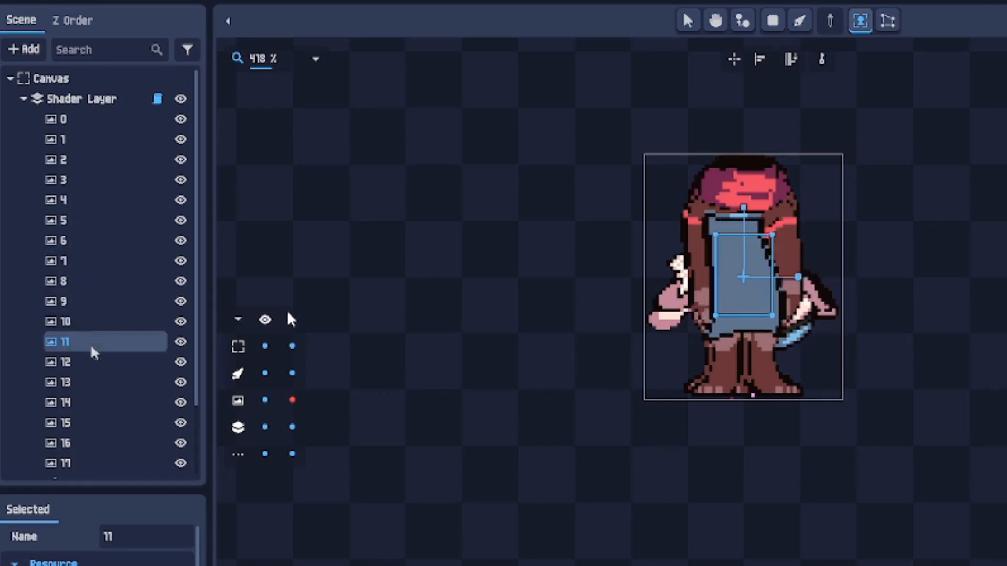
{"action": "left_click", "coordinate": [95, 365]}
{"action": "left_click", "coordinate": [96, 386]}
{"action": "left_click", "coordinate": [97, 405]}
{"action": "left_click", "coordinate": [98, 424]}
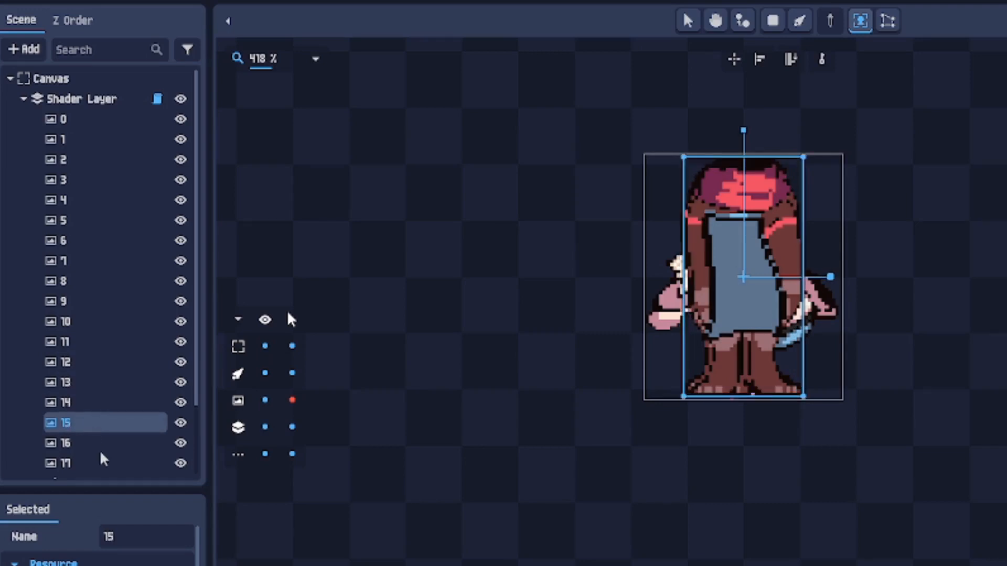
{"action": "left_click", "coordinate": [104, 459]}
{"action": "left_click", "coordinate": [86, 443]}
{"action": "scroll", "coordinate": [84, 443], "scroll_direction": "down", "scroll_amount": 2}
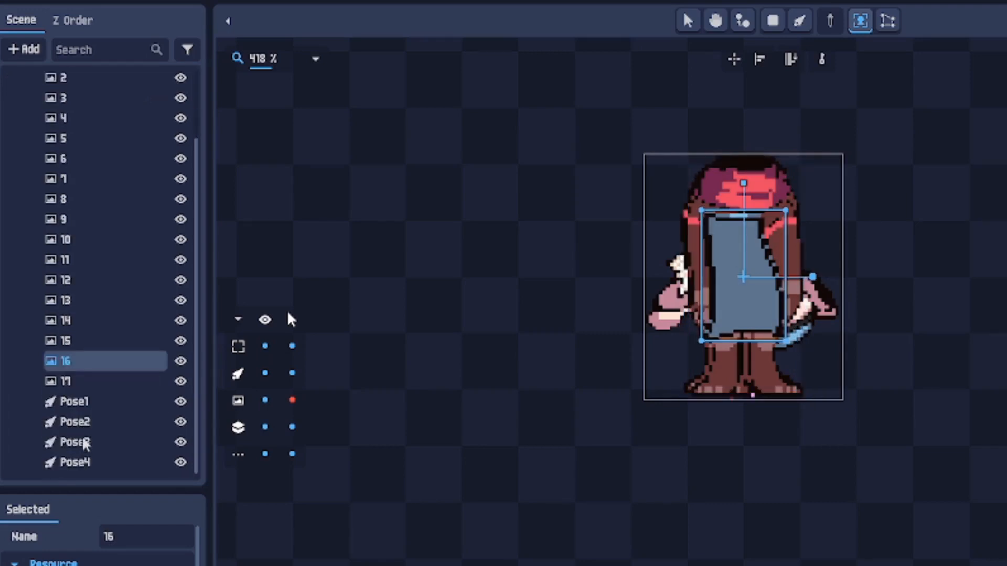
{"action": "left_click", "coordinate": [89, 403]}
{"action": "left_click", "coordinate": [81, 380]}
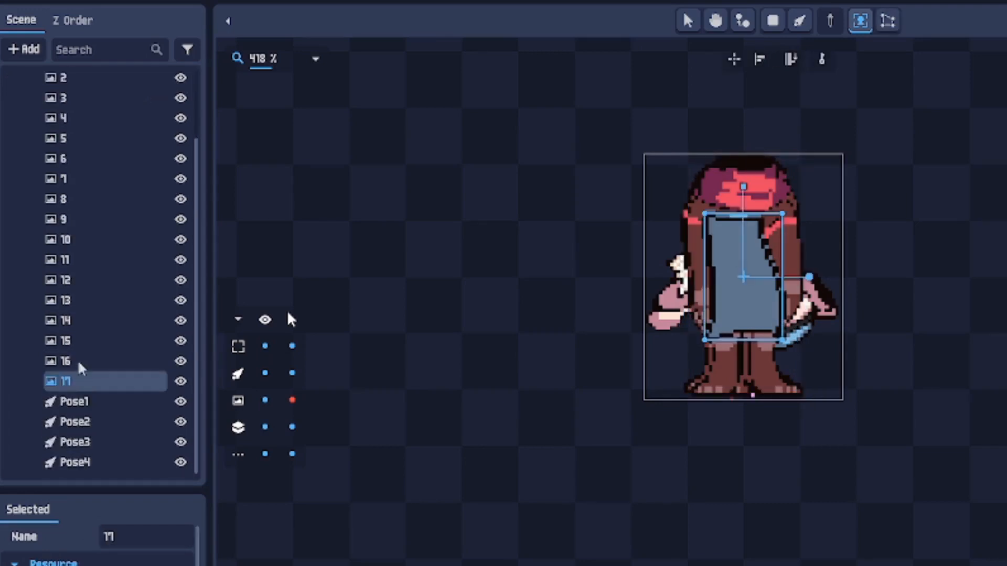
{"action": "left_click", "coordinate": [84, 360]}
{"action": "left_click", "coordinate": [83, 342]}
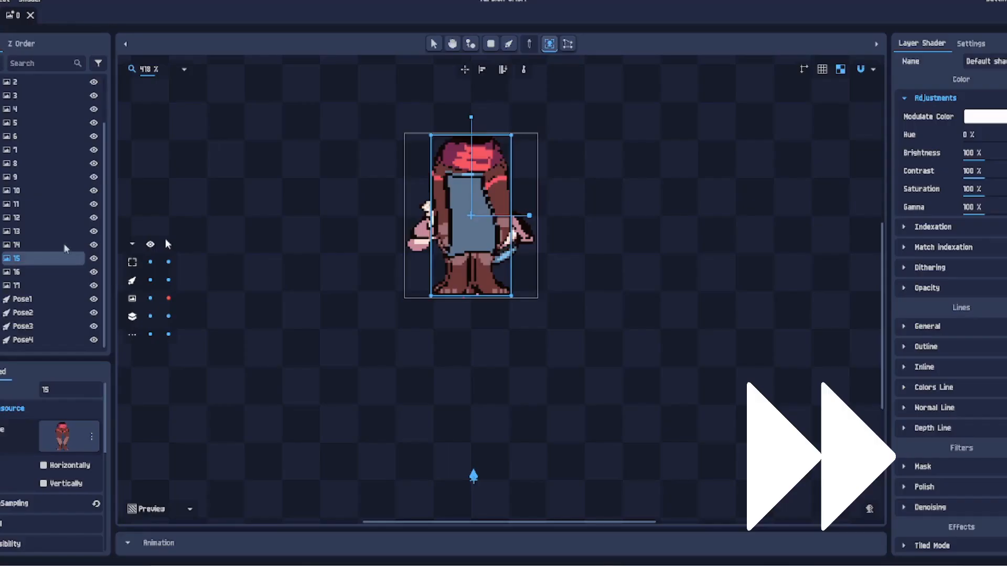
{"action": "left_click", "coordinate": [64, 260]}
{"action": "left_click", "coordinate": [64, 219]}
Step: Nest images 12, 11, 8 under Pose1; 13, 10, 5 under Pose2; 15, 9, 6 under Pose3; and 0, 14, 7, 4 under Pose4
{"action": "scroll", "coordinate": [79, 210], "scroll_direction": "up", "scroll_amount": 5}
{"action": "left_click", "coordinate": [86, 123]}
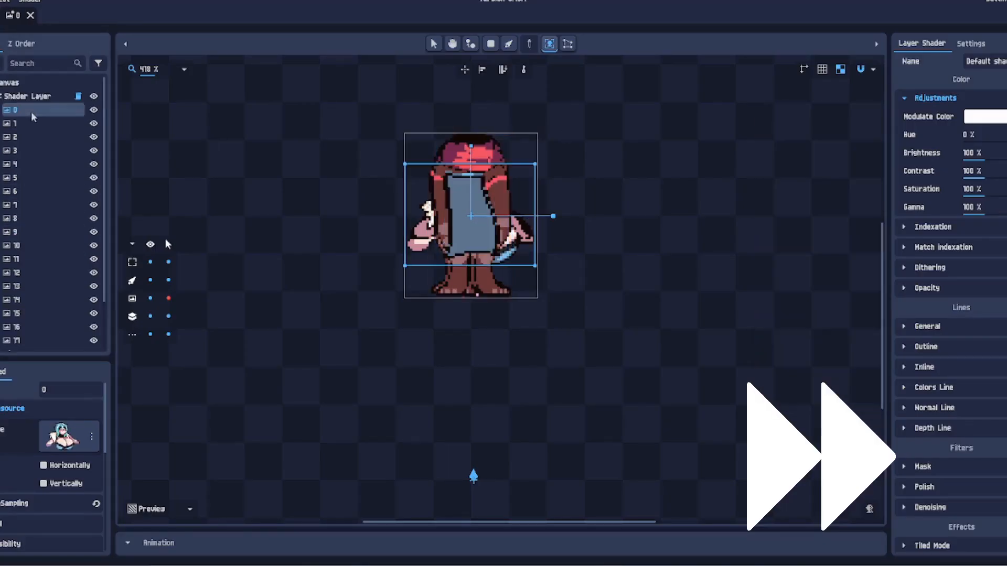
{"action": "left_click_drag", "start_coordinate": [86, 122], "coordinate": [69, 462]}
{"action": "left_click", "coordinate": [25, 272]}
{"action": "left_click", "coordinate": [30, 246]}
{"action": "left_click_drag", "start_coordinate": [30, 245], "coordinate": [24, 326]}
{"action": "left_click", "coordinate": [24, 219]}
{"action": "left_click_drag", "start_coordinate": [24, 218], "coordinate": [24, 272]}
{"action": "left_click", "coordinate": [24, 192]}
{"action": "left_click_drag", "start_coordinate": [24, 205], "coordinate": [24, 232]}
{"action": "left_click_drag", "start_coordinate": [25, 178], "coordinate": [24, 286]}
{"action": "left_click", "coordinate": [12, 163]}
{"action": "left_click_drag", "start_coordinate": [24, 150], "coordinate": [24, 312]}
{"action": "left_click", "coordinate": [30, 123]}
{"action": "left_click_drag", "start_coordinate": [26, 124], "coordinate": [26, 204]}
{"action": "scroll", "coordinate": [37, 152], "scroll_direction": "up", "scroll_amount": 3}
{"action": "left_click", "coordinate": [40, 151]}
{"action": "left_click_drag", "start_coordinate": [40, 151], "coordinate": [26, 349]}
Step: Move upper-body images 3, 2 and 1 under Pose1, Pose2 and Pose3 respectively
{"action": "left_click", "coordinate": [37, 136]}
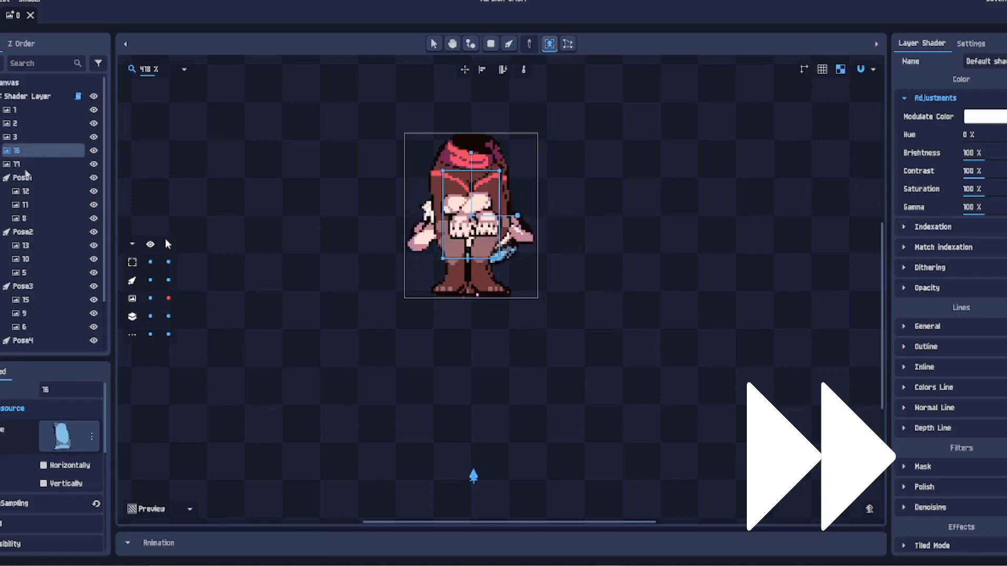
{"action": "left_click_drag", "start_coordinate": [32, 137], "coordinate": [24, 278]}
{"action": "left_click_drag", "start_coordinate": [24, 110], "coordinate": [24, 333]}
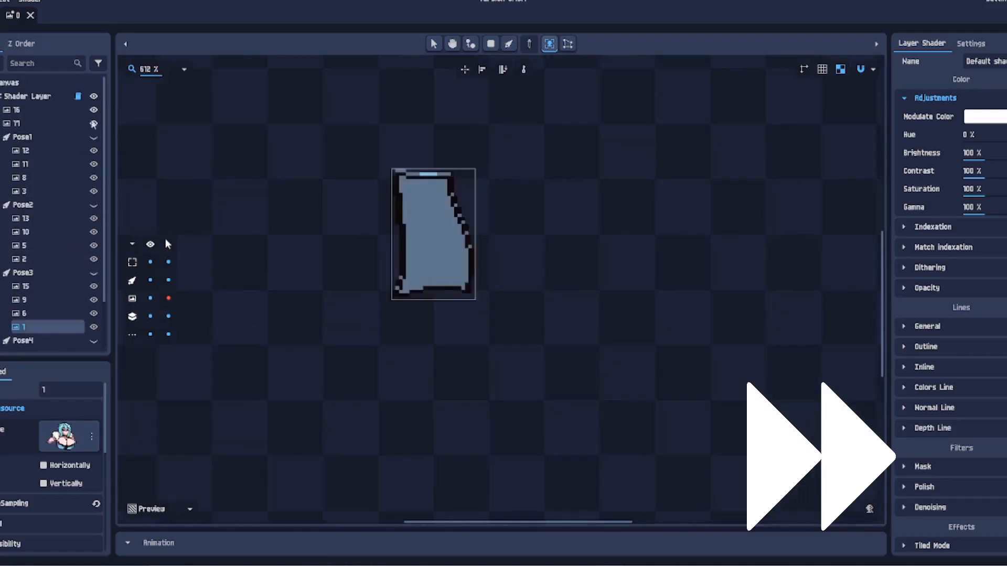
Step: Show only legs image 12 and upper-body image 3 of Pose1, and fit the upper body onto the legs
{"action": "left_click", "coordinate": [25, 150]}
{"action": "scroll", "coordinate": [306, 257], "scroll_direction": "up", "scroll_amount": 2}
{"action": "left_click_drag", "start_coordinate": [435, 210], "coordinate": [446, 228]}
{"action": "left_click", "coordinate": [73, 165]}
{"action": "left_click", "coordinate": [93, 164]}
{"action": "left_click", "coordinate": [63, 191]}
{"action": "scroll", "coordinate": [464, 334], "scroll_direction": "up", "scroll_amount": 4}
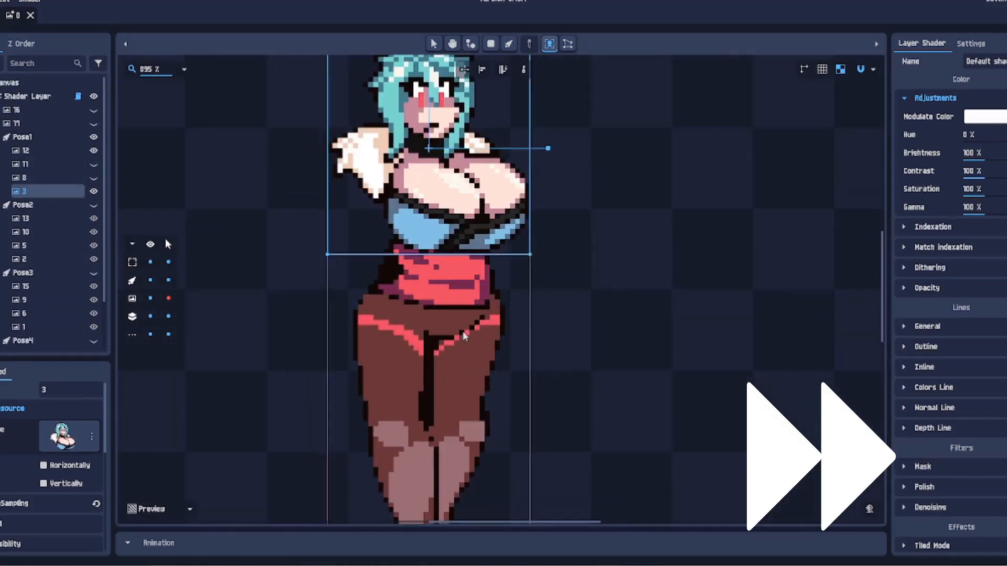
Step: Show arm image 8 in Pose1 and attach it to the arm on the right side of the torso
{"action": "scroll", "coordinate": [448, 341], "scroll_direction": "down", "scroll_amount": 4}
{"action": "left_click", "coordinate": [83, 178]}
{"action": "left_click", "coordinate": [93, 179]}
{"action": "left_click_drag", "start_coordinate": [430, 327], "coordinate": [495, 248]}
{"action": "scroll", "coordinate": [511, 275], "scroll_direction": "up", "scroll_amount": 6}
{"action": "key", "text": "alt+Tab"}
{"action": "key", "text": "alt+Tab"}
Step: Show arm image 11 in Pose1 and attach it to the arm on the left side of the torso
{"action": "left_click", "coordinate": [93, 165]}
{"action": "left_click", "coordinate": [73, 164]}
{"action": "left_click_drag", "start_coordinate": [367, 335], "coordinate": [301, 288]}
{"action": "scroll", "coordinate": [418, 256], "scroll_direction": "down", "scroll_amount": 9}
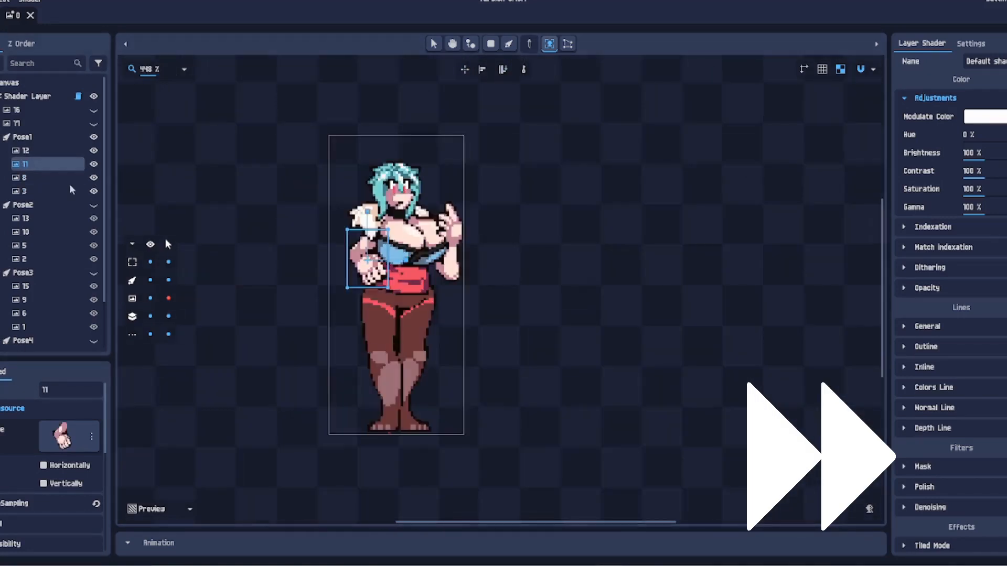
Step: Show Pose2, lower its legs image 13 to line up with the Pose1 feet, and hide Pose1
{"action": "left_click", "coordinate": [94, 205]}
{"action": "left_click", "coordinate": [68, 219]}
{"action": "left_click_drag", "start_coordinate": [415, 357], "coordinate": [416, 418]}
{"action": "left_click", "coordinate": [94, 138]}
Step: Hide arm images 10 and 5 of Pose2 and raise upper-body image 2 to sit on the legs
{"action": "left_click", "coordinate": [94, 232]}
{"action": "left_click", "coordinate": [94, 246]}
{"action": "left_click", "coordinate": [68, 259]}
{"action": "scroll", "coordinate": [403, 233], "scroll_direction": "up", "scroll_amount": 12}
{"action": "left_click_drag", "start_coordinate": [402, 319], "coordinate": [400, 231]}
{"action": "key", "text": "alt+Tab"}
{"action": "key", "text": "alt+Tab"}
{"action": "scroll", "coordinate": [400, 262], "scroll_direction": "down", "scroll_amount": 12}
Step: Show arm image 5 in Pose2 and attach it to the right side of the upper body
{"action": "left_click", "coordinate": [93, 246]}
{"action": "left_click", "coordinate": [69, 246]}
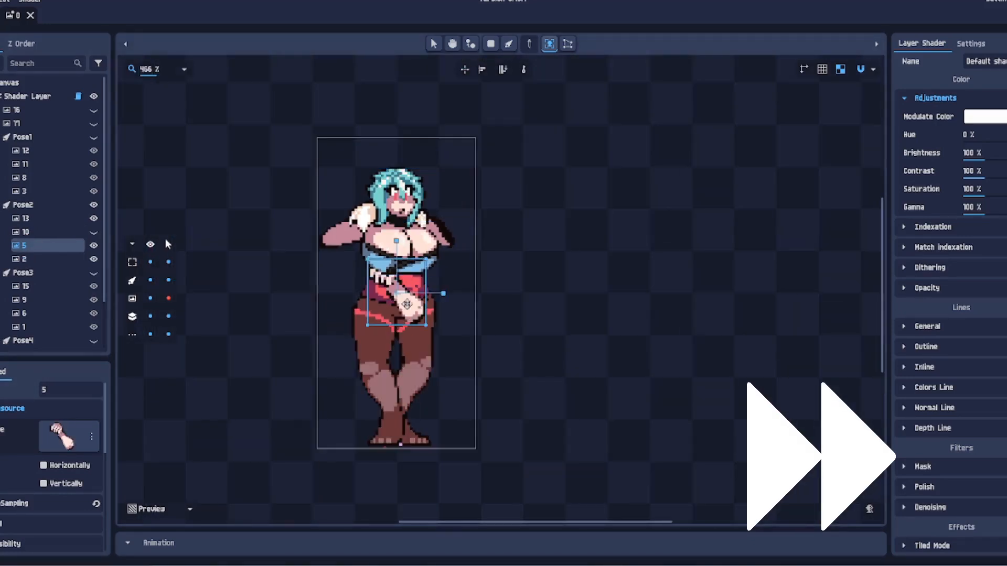
{"action": "left_click_drag", "start_coordinate": [411, 310], "coordinate": [420, 240]}
Step: Show arm image 10 in Pose2, attach it to the left side of the upper body, and fine-tune the arm alignment
{"action": "scroll", "coordinate": [419, 241], "scroll_direction": "up", "scroll_amount": 8}
{"action": "left_click", "coordinate": [94, 232]}
{"action": "left_click", "coordinate": [68, 232]}
{"action": "left_click_drag", "start_coordinate": [231, 362], "coordinate": [242, 235]}
{"action": "scroll", "coordinate": [502, 229], "scroll_direction": "down", "scroll_amount": 4}
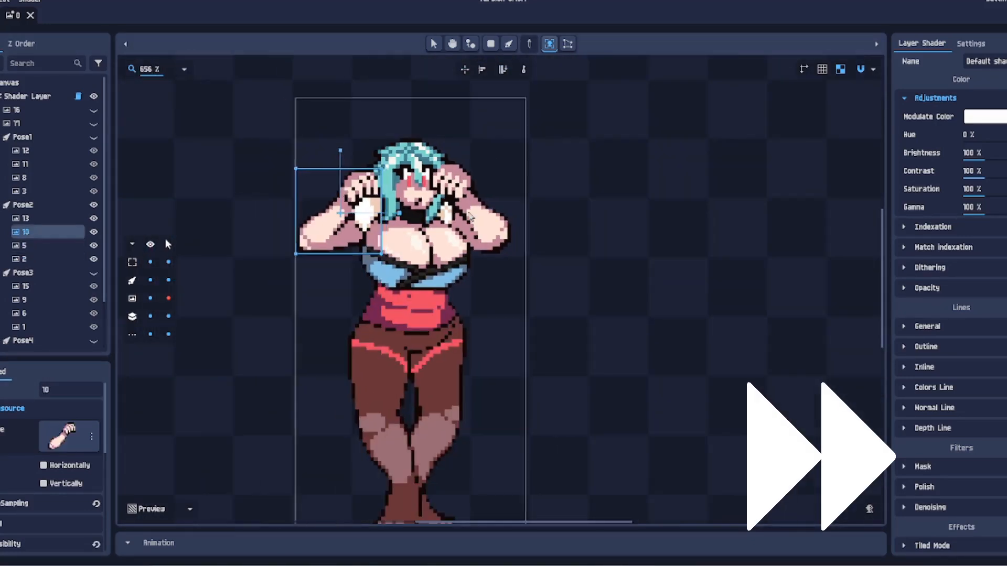
{"action": "scroll", "coordinate": [311, 242], "scroll_direction": "up", "scroll_amount": 6}
{"action": "mouse_move", "coordinate": [321, 241]}
{"action": "left_mouse_down"}
{"action": "mouse_move", "coordinate": [311, 241]}
{"action": "mouse_move", "coordinate": [321, 241]}
{"action": "left_mouse_up"}
Step: Show Pose3, lower its legs image 15 to line up with the Pose2 feet, and hide Pose2
{"action": "scroll", "coordinate": [542, 240], "scroll_direction": "down", "scroll_amount": 8}
{"action": "left_click", "coordinate": [3, 204]}
{"action": "left_click", "coordinate": [93, 219]}
{"action": "left_click", "coordinate": [58, 232]}
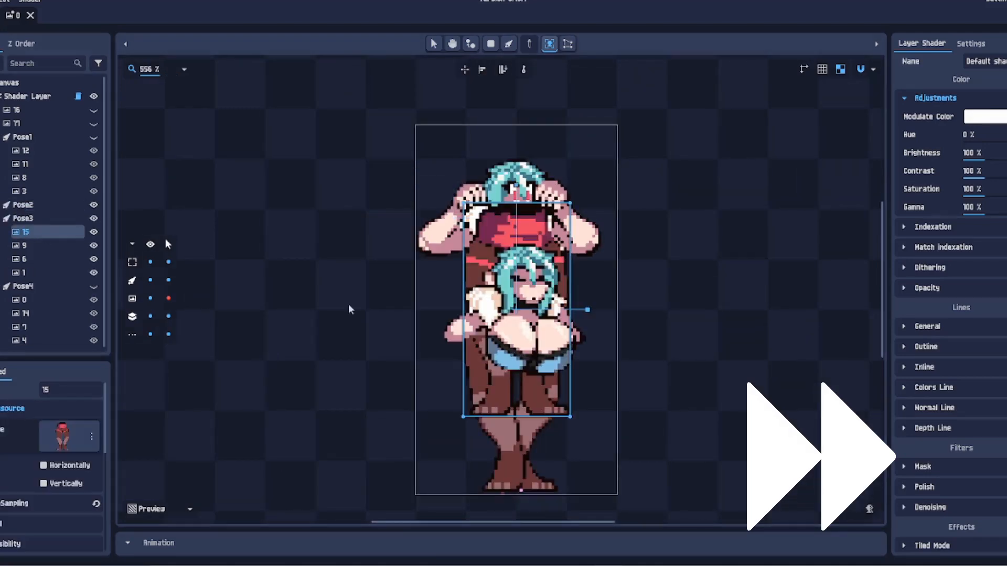
{"action": "left_click_drag", "start_coordinate": [493, 315], "coordinate": [493, 391]}
{"action": "left_click", "coordinate": [93, 205]}
Step: Fit upper-body image 1 of Pose3 onto its legs with arm images 9 and 6 hidden
{"action": "left_click", "coordinate": [4, 137]}
{"action": "left_click", "coordinate": [57, 219]}
{"action": "left_click_drag", "start_coordinate": [525, 325], "coordinate": [527, 260]}
{"action": "scroll", "coordinate": [561, 341], "scroll_direction": "up", "scroll_amount": 9}
{"action": "key", "text": "alt+Tab"}
{"action": "key", "text": "alt+Tab"}
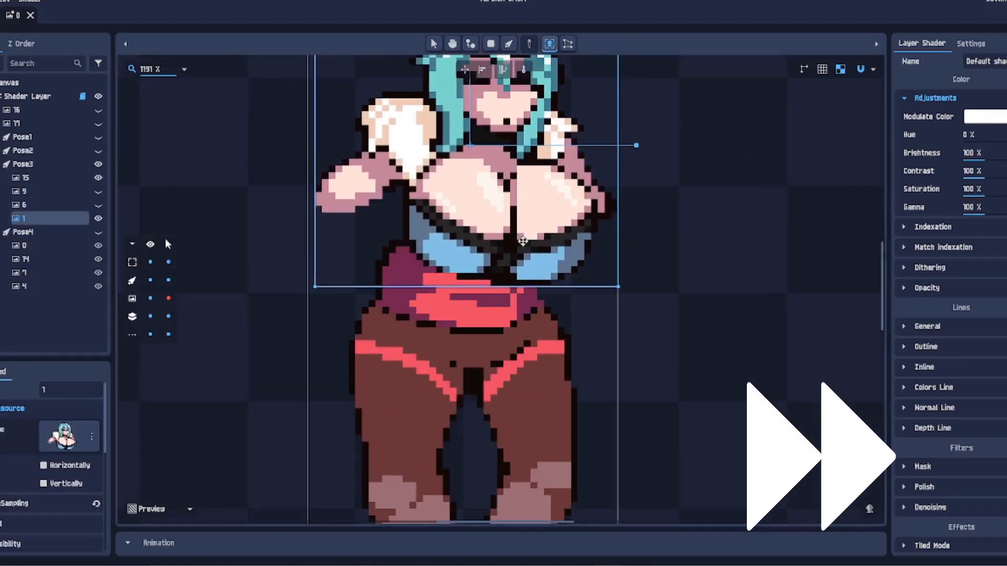
Step: Show arm image 6 in Pose3 and attach it to the right side of the torso
{"action": "scroll", "coordinate": [511, 249], "scroll_direction": "down", "scroll_amount": 10}
{"action": "left_click", "coordinate": [58, 205]}
{"action": "scroll", "coordinate": [577, 272], "scroll_direction": "up", "scroll_amount": 6}
{"action": "left_click_drag", "start_coordinate": [403, 332], "coordinate": [428, 347]}
Step: Show arm image 9 in Pose3 and attach it to the elbow on the left side of the torso
{"action": "left_click", "coordinate": [98, 191]}
{"action": "left_click", "coordinate": [58, 192]}
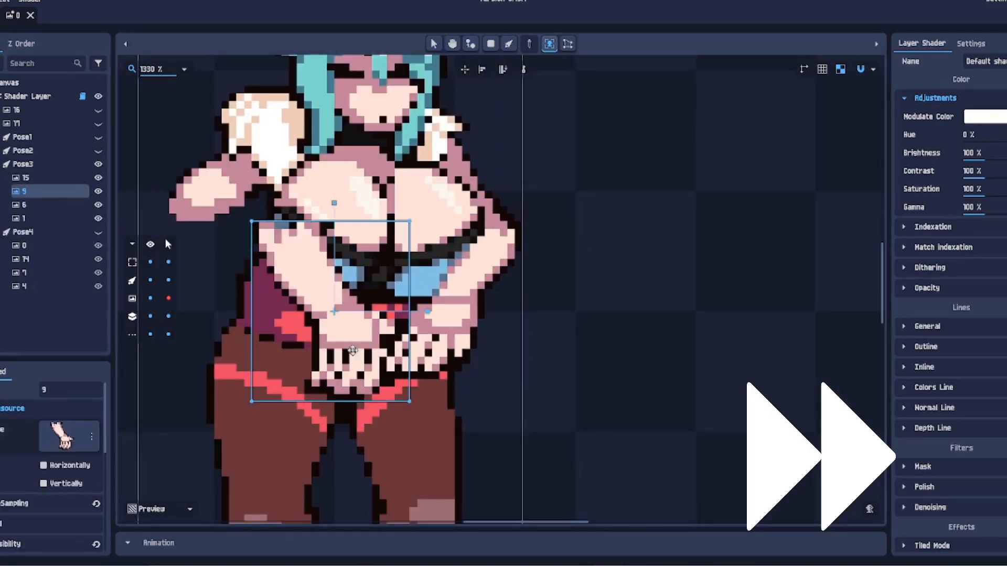
{"action": "left_click_drag", "start_coordinate": [299, 350], "coordinate": [260, 327]}
{"action": "scroll", "coordinate": [472, 204], "scroll_direction": "down", "scroll_amount": 9}
Step: Show Pose4 and line up its legs image 14 with the Pose3 feet
{"action": "left_click", "coordinate": [4, 164]}
{"action": "left_click", "coordinate": [98, 178]}
{"action": "left_click", "coordinate": [57, 206]}
{"action": "scroll", "coordinate": [498, 409], "scroll_direction": "down", "scroll_amount": 3}
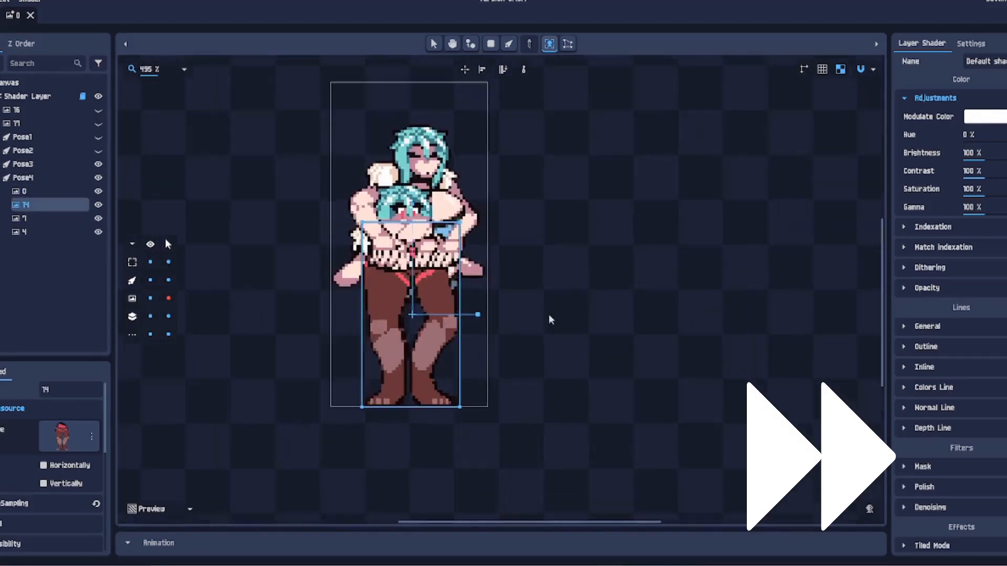
Step: Hide Pose3 and the Pose4 arm images 7 and 4, and place upper-body image 0 on legs image 14
{"action": "left_click", "coordinate": [99, 164]}
{"action": "left_click", "coordinate": [58, 191]}
{"action": "left_click", "coordinate": [98, 205]}
{"action": "left_click", "coordinate": [98, 219]}
{"action": "left_click", "coordinate": [98, 232]}
{"action": "left_click", "coordinate": [98, 205]}
{"action": "left_click", "coordinate": [58, 205]}
{"action": "left_click", "coordinate": [503, 69]}
{"action": "left_click", "coordinate": [535, 117]}
{"action": "left_click", "coordinate": [58, 191]}
{"action": "scroll", "coordinate": [366, 322], "scroll_direction": "up", "scroll_amount": 3}
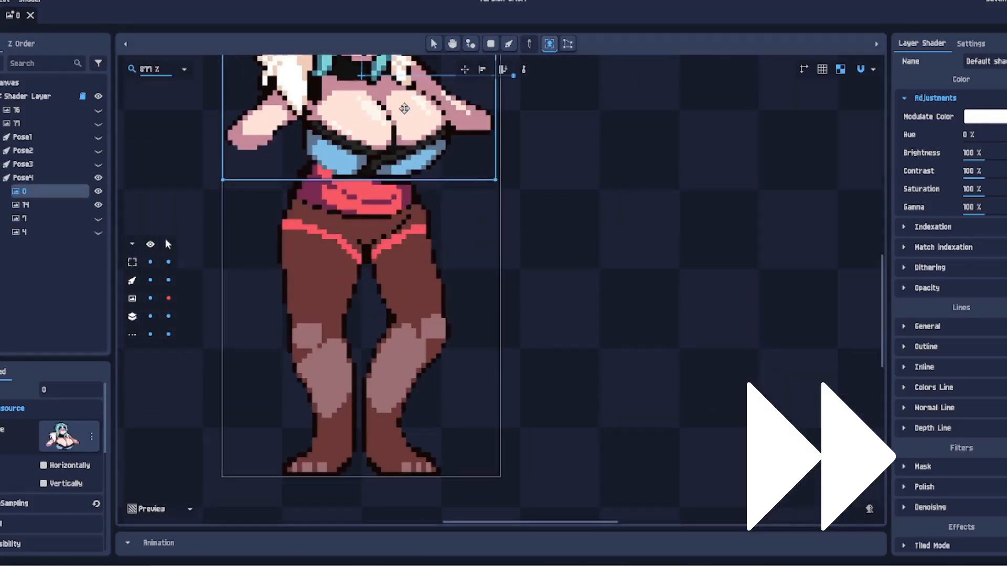
Step: Swap the legs by moving image 15 into Pose4 and image 14 into Pose3, and hide Pose3 again
{"action": "scroll", "coordinate": [552, 254], "scroll_direction": "down", "scroll_amount": 4}
{"action": "left_click", "coordinate": [4, 164]}
{"action": "left_click", "coordinate": [52, 177]}
{"action": "left_click", "coordinate": [98, 164]}
{"action": "left_click_drag", "start_coordinate": [53, 178], "coordinate": [39, 253]}
{"action": "left_click_drag", "start_coordinate": [40, 260], "coordinate": [40, 172]}
{"action": "left_click", "coordinate": [4, 164]}
{"action": "left_click", "coordinate": [99, 164]}
Step: Reposition upper-body image 0 of Pose4 so it fits legs image 15
{"action": "scroll", "coordinate": [485, 187], "scroll_direction": "up", "scroll_amount": 4}
{"action": "left_click", "coordinate": [73, 192]}
{"action": "left_click", "coordinate": [78, 204]}
{"action": "left_click", "coordinate": [77, 192]}
{"action": "left_click_drag", "start_coordinate": [398, 157], "coordinate": [367, 171]}
{"action": "key", "text": "alt+Tab"}
Step: Show arm image 7 of Pose4 and fit it to the figure's left-hand elbow beside the waist
{"action": "scroll", "coordinate": [422, 165], "scroll_direction": "down", "scroll_amount": 4}
{"action": "left_click", "coordinate": [71, 219]}
{"action": "left_click", "coordinate": [98, 219]}
{"action": "key", "text": "alt+Tab"}
{"action": "scroll", "coordinate": [388, 168], "scroll_direction": "up", "scroll_amount": 2}
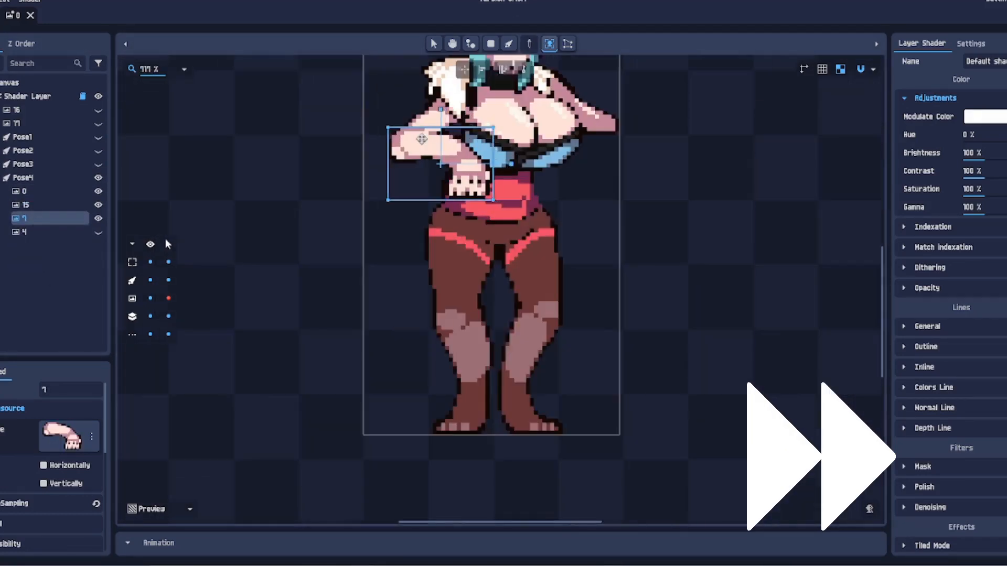
{"action": "left_click_drag", "start_coordinate": [420, 141], "coordinate": [418, 144]}
Step: Show arm image 4 of Pose4 and attach it at the figure's right-hand elbow
{"action": "left_click", "coordinate": [98, 233]}
{"action": "left_click", "coordinate": [74, 232]}
{"action": "left_click_drag", "start_coordinate": [471, 265], "coordinate": [531, 226]}
{"action": "scroll", "coordinate": [438, 253], "scroll_direction": "down", "scroll_amount": 4}
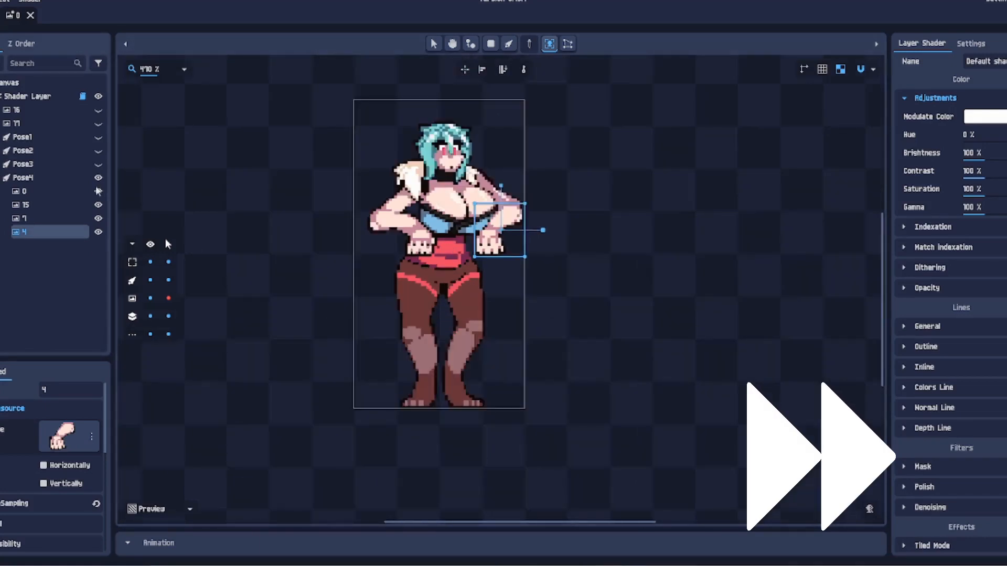
Step: Hide Pose4, show Pose3 and select its last two images to check how they fit
{"action": "left_click", "coordinate": [98, 178]}
{"action": "left_click", "coordinate": [98, 164]}
{"action": "left_click", "coordinate": [3, 164]}
{"action": "left_click", "coordinate": [32, 206]}
{"action": "left_click", "coordinate": [33, 219], "text": "shift"}
{"action": "scroll", "coordinate": [438, 210], "scroll_direction": "up", "scroll_amount": 2}
{"action": "key", "text": "alt+Tab"}
{"action": "left_click", "coordinate": [340, 241]}
{"action": "scroll", "coordinate": [275, 238], "scroll_direction": "down", "scroll_amount": 3}
Step: Hide Pose3 and briefly toggle Pose2 to check it, leaving all four poses hidden
{"action": "left_click", "coordinate": [23, 178]}
{"action": "left_click", "coordinate": [98, 165]}
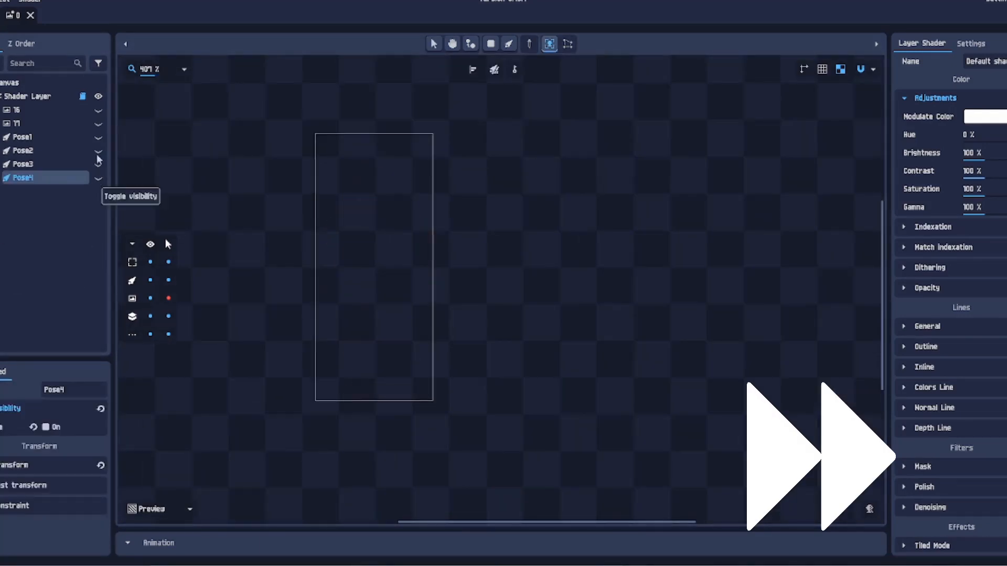
{"action": "left_click", "coordinate": [98, 151]}
{"action": "left_click", "coordinate": [98, 151]}
{"action": "left_click", "coordinate": [98, 164]}
Step: Name the animation Shakeoff and key the hidden state of each bone from Pose1 to Pose4
{"action": "left_click", "coordinate": [158, 543]}
{"action": "type", "text": "Shakeoff"}
{"action": "left_click", "coordinate": [23, 136]}
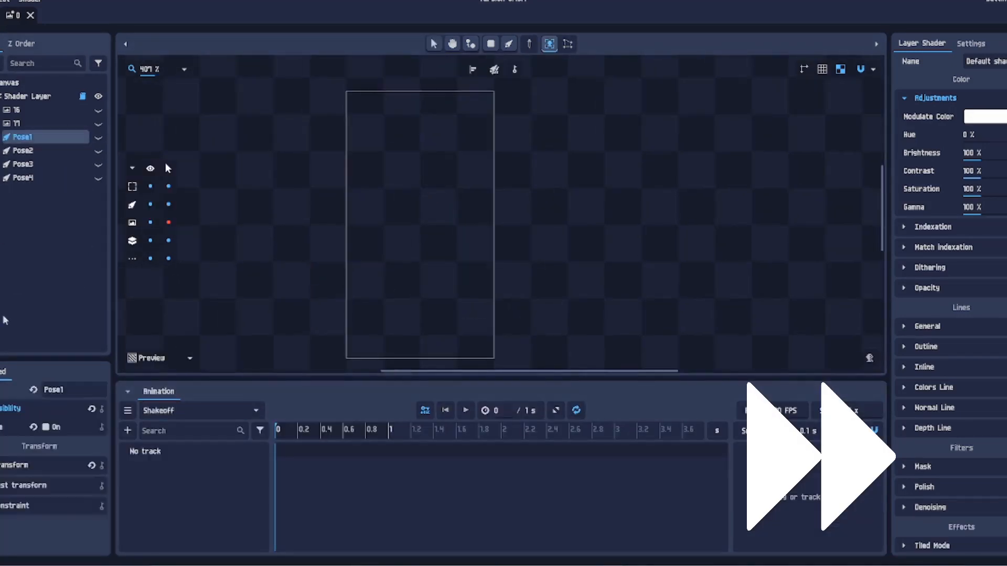
{"action": "left_click", "coordinate": [102, 427]}
{"action": "left_click", "coordinate": [23, 151]}
{"action": "left_click", "coordinate": [101, 427]}
{"action": "left_click", "coordinate": [23, 164]}
{"action": "left_click", "coordinate": [101, 428]}
{"action": "left_click", "coordinate": [23, 177]}
{"action": "left_click", "coordinate": [101, 427]}
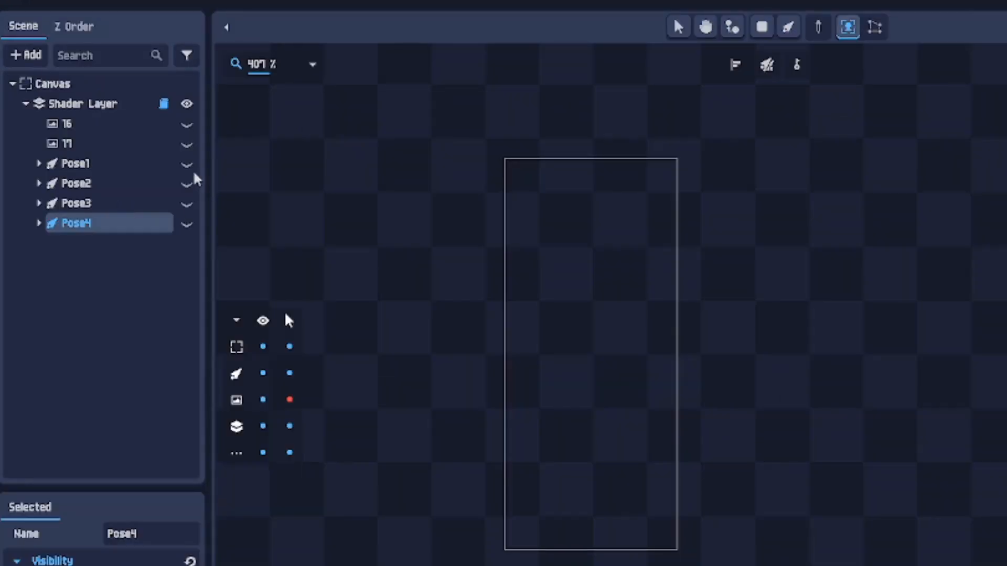
Step: Preview Pose1, Pose2, Pose3 and Pose4 one after another by toggling their visibility, then leave all of them hidden
{"action": "left_click", "coordinate": [98, 138]}
{"action": "left_click", "coordinate": [98, 138]}
{"action": "left_click", "coordinate": [186, 183]}
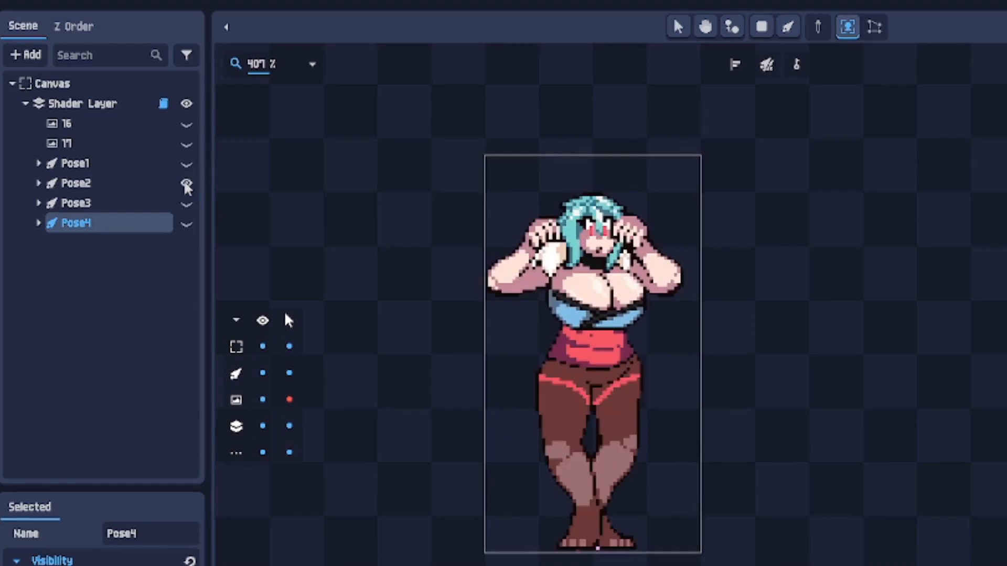
{"action": "left_click", "coordinate": [187, 183]}
{"action": "left_click", "coordinate": [186, 203]}
{"action": "left_click", "coordinate": [186, 204]}
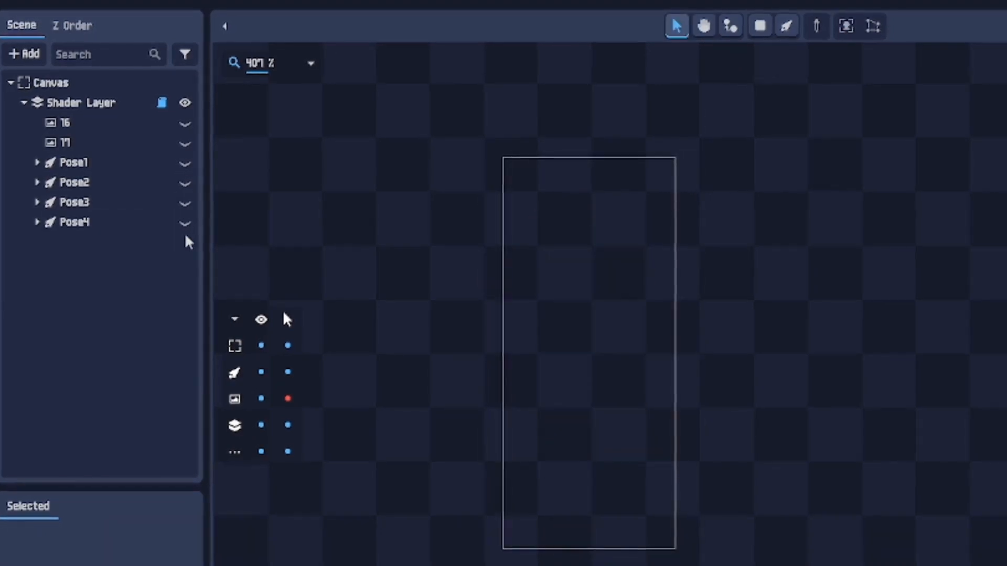
{"action": "left_click", "coordinate": [186, 223]}
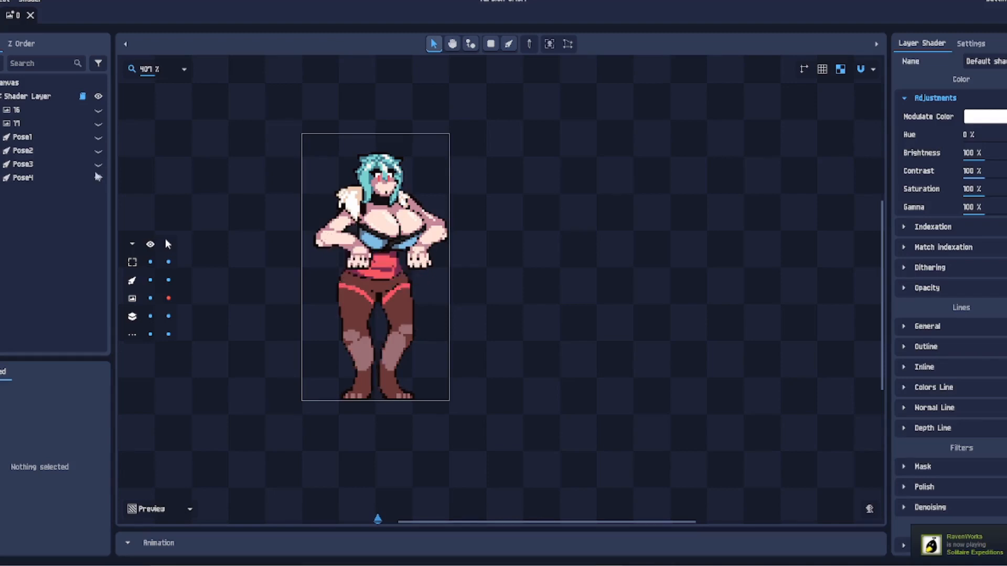
{"action": "left_click", "coordinate": [97, 177]}
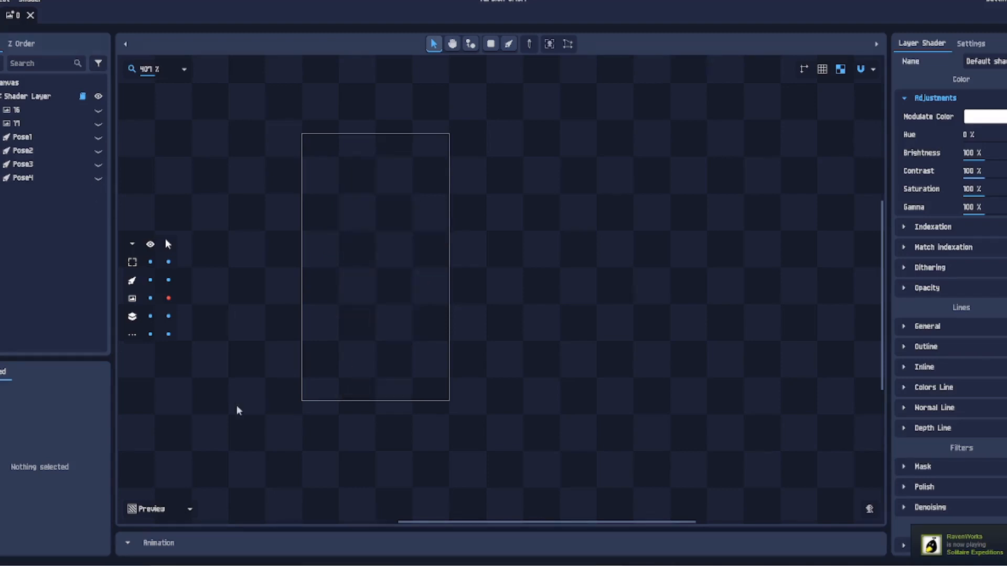
Step: Open the animation timeline and rename the new animation Shakeoff
{"action": "left_click", "coordinate": [167, 542]}
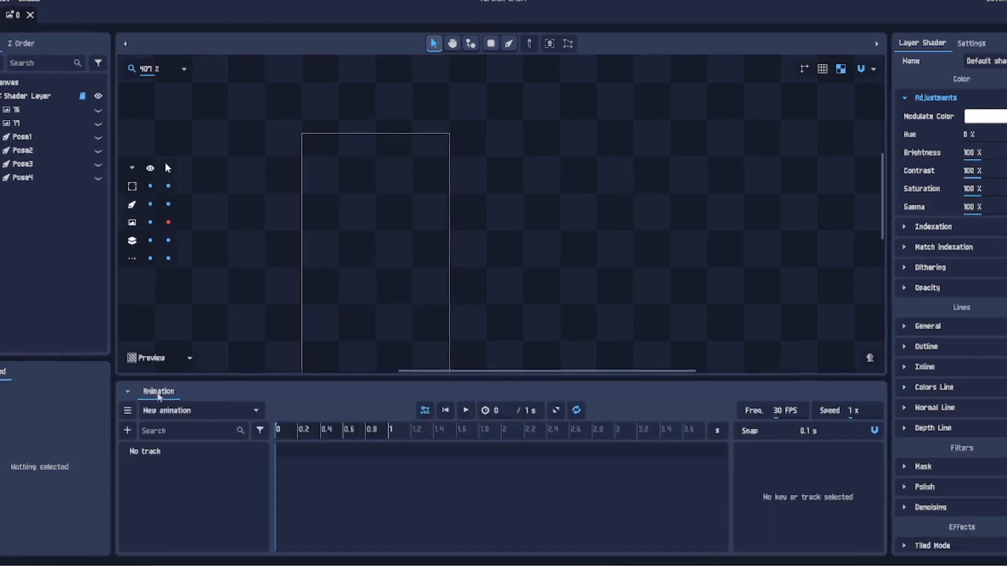
{"action": "double_click", "coordinate": [178, 408]}
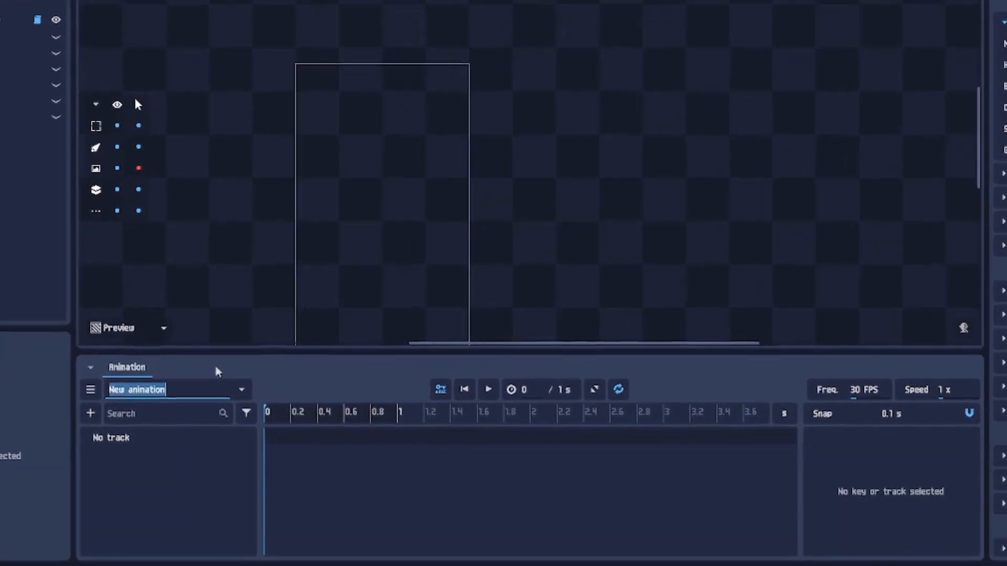
{"action": "key", "text": "BackSpace"}
{"action": "type", "text": "Shakeoff"}
{"action": "key", "text": "Return"}
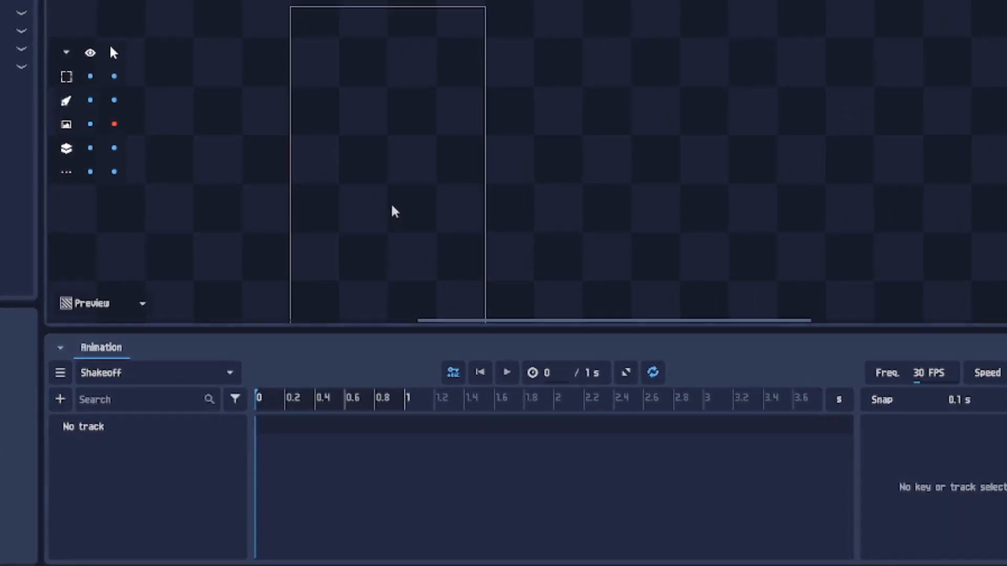
Step: Add a visibility key at 0 s with visibility off for Pose1, Pose2, Pose3 and Pose4
{"action": "left_click_drag", "start_coordinate": [572, 252], "coordinate": [632, 174]}
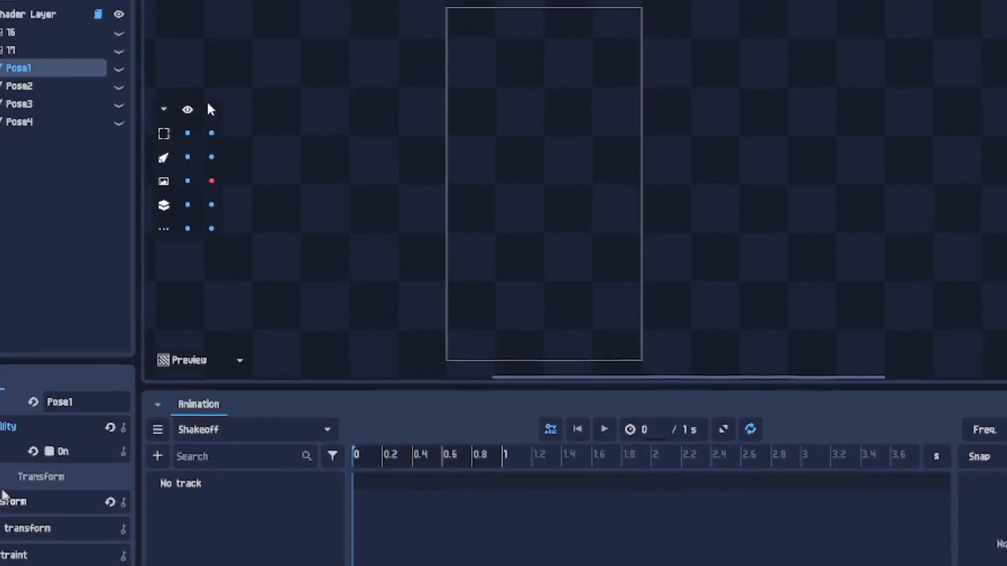
{"action": "left_click", "coordinate": [123, 451]}
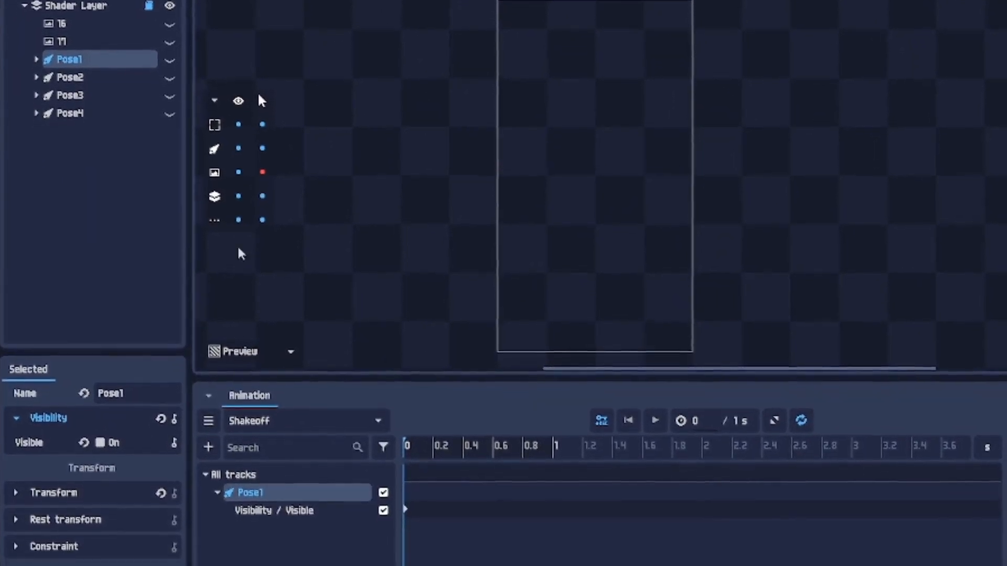
{"action": "left_click", "coordinate": [104, 77]}
{"action": "left_click", "coordinate": [173, 419]}
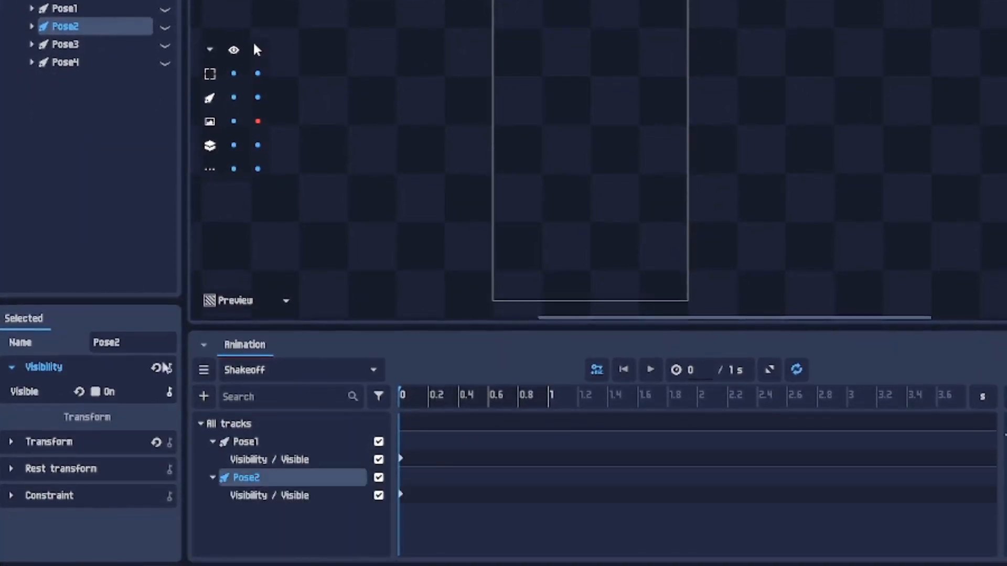
{"action": "left_click", "coordinate": [95, 49]}
{"action": "left_click", "coordinate": [171, 394]}
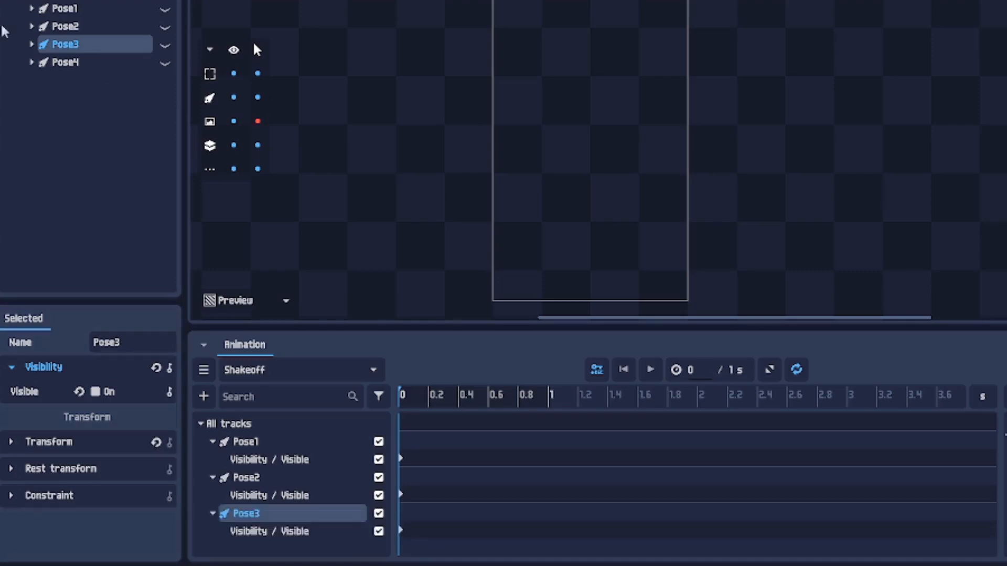
{"action": "left_click", "coordinate": [74, 63]}
{"action": "left_click", "coordinate": [169, 394]}
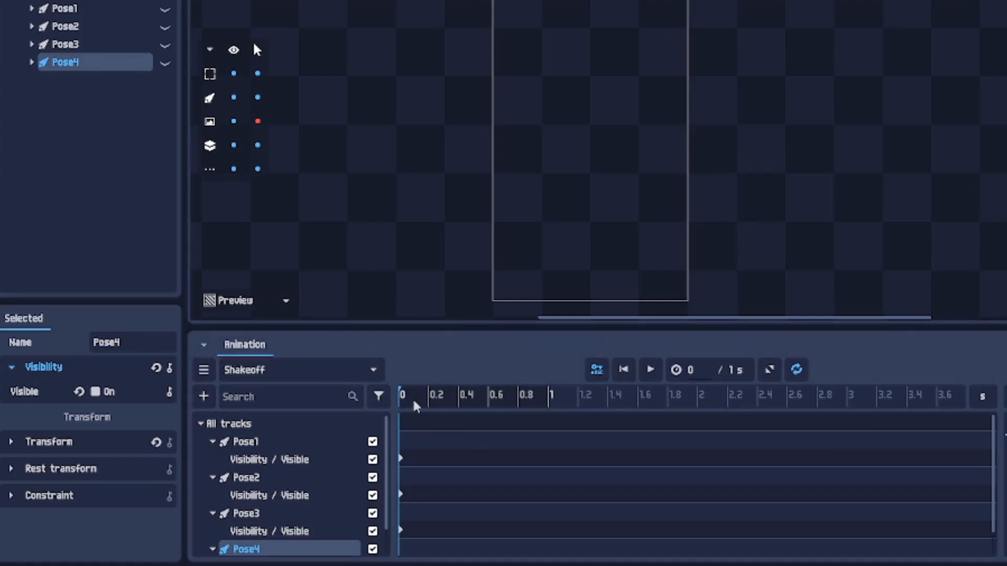
Step: Make Pose1 visible at 0 s and key the switch from Pose1 to Pose2 at 0.2 s
{"action": "mouse_move", "coordinate": [414, 402]}
{"action": "left_mouse_down"}
{"action": "mouse_move", "coordinate": [479, 402]}
{"action": "mouse_move", "coordinate": [409, 401]}
{"action": "left_mouse_up"}
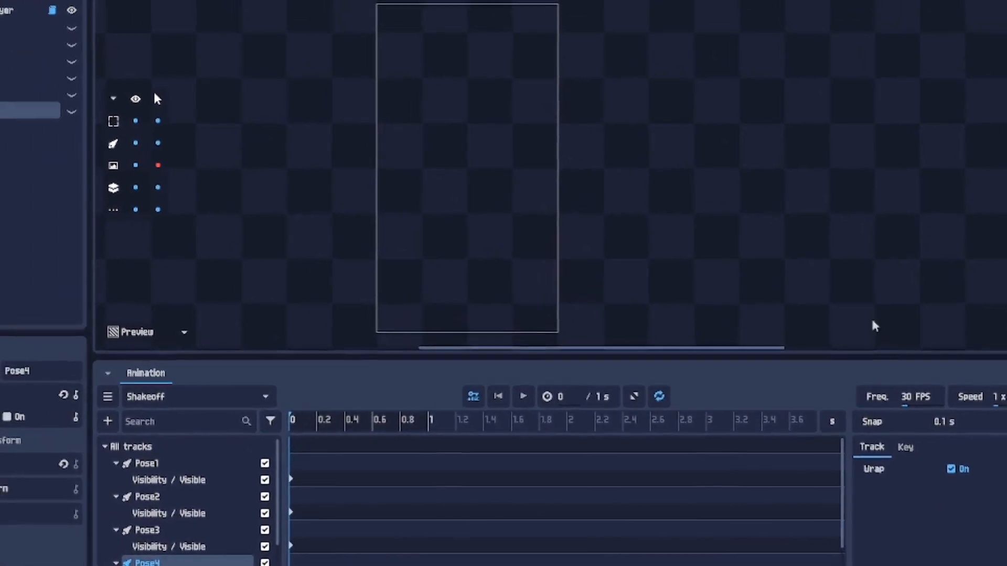
{"action": "left_click", "coordinate": [94, 72]}
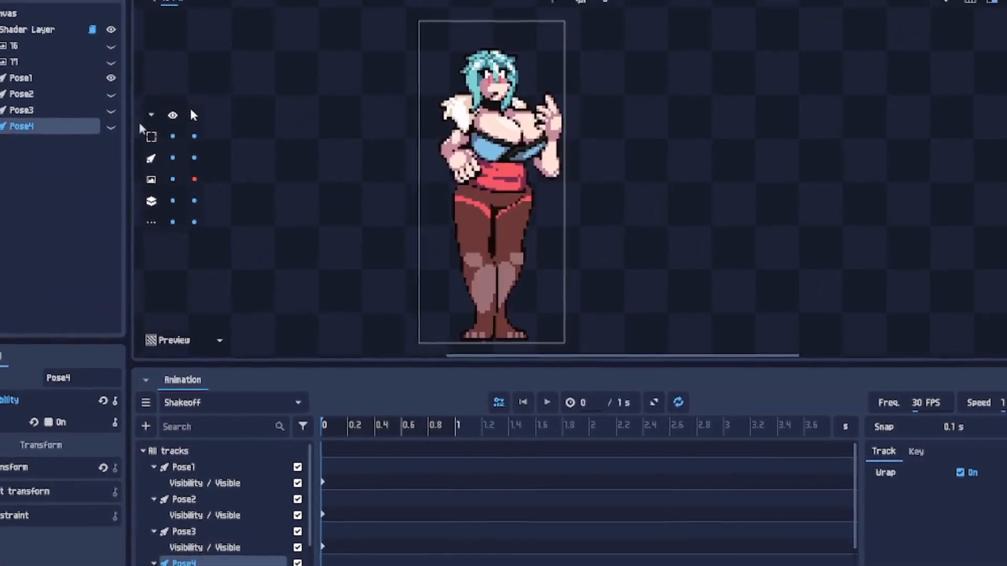
{"action": "left_click", "coordinate": [324, 425]}
{"action": "mouse_move", "coordinate": [348, 423]}
{"action": "left_mouse_down"}
{"action": "mouse_move", "coordinate": [326, 425]}
{"action": "mouse_move", "coordinate": [366, 428]}
{"action": "left_mouse_up"}
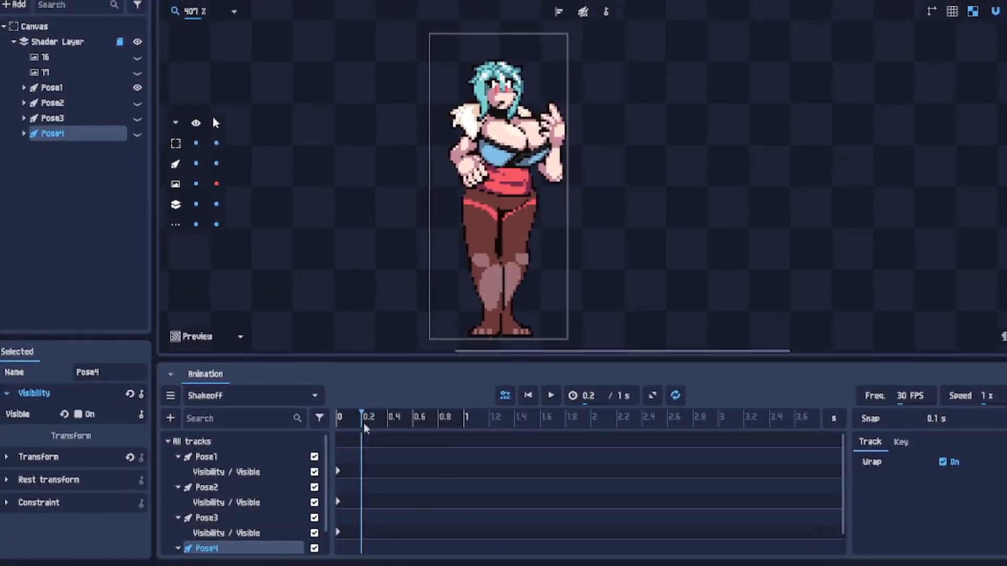
{"action": "left_click", "coordinate": [140, 88]}
{"action": "left_click", "coordinate": [140, 103]}
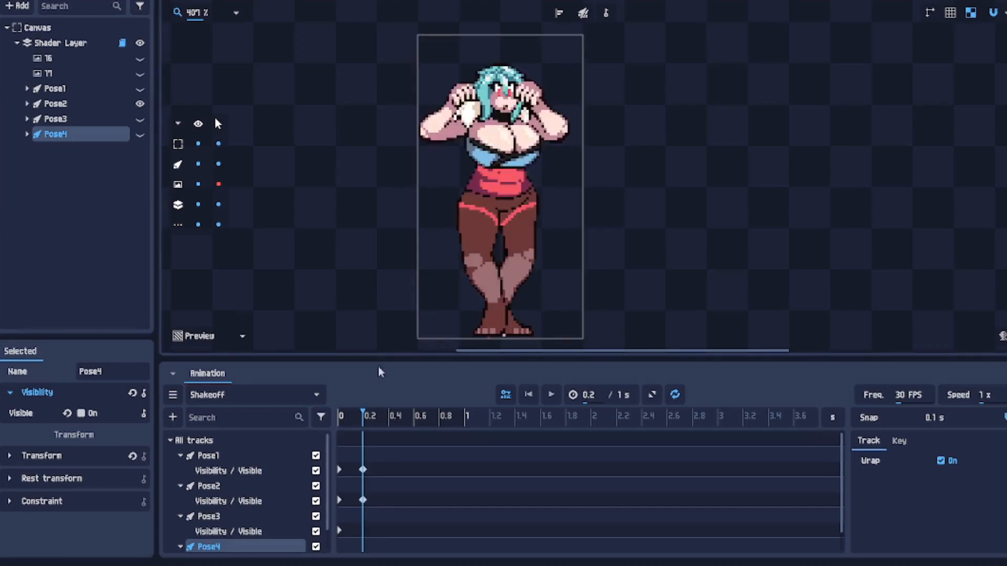
Step: Key the switch from Pose2 to Pose3 at 0.4 s and from Pose3 to Pose4 at 0.6 s
{"action": "left_click_drag", "start_coordinate": [367, 427], "coordinate": [392, 428]}
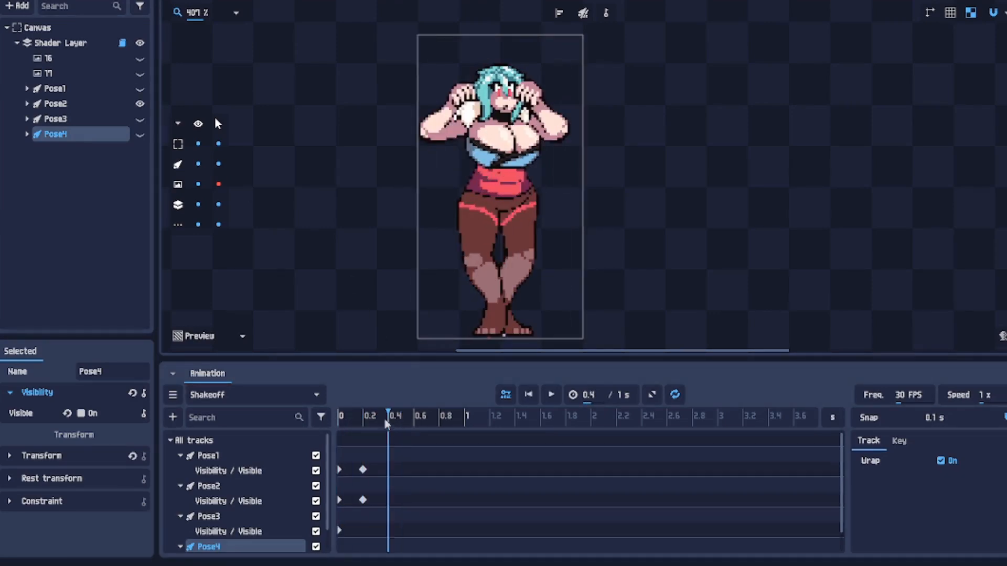
{"action": "left_click", "coordinate": [140, 104]}
{"action": "left_click", "coordinate": [139, 119]}
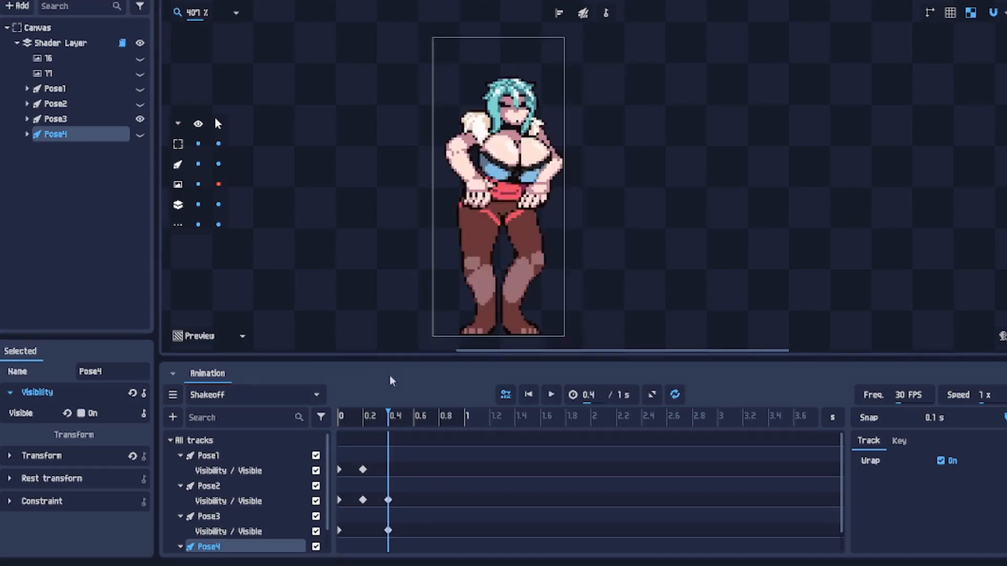
{"action": "left_click_drag", "start_coordinate": [394, 426], "coordinate": [419, 426]}
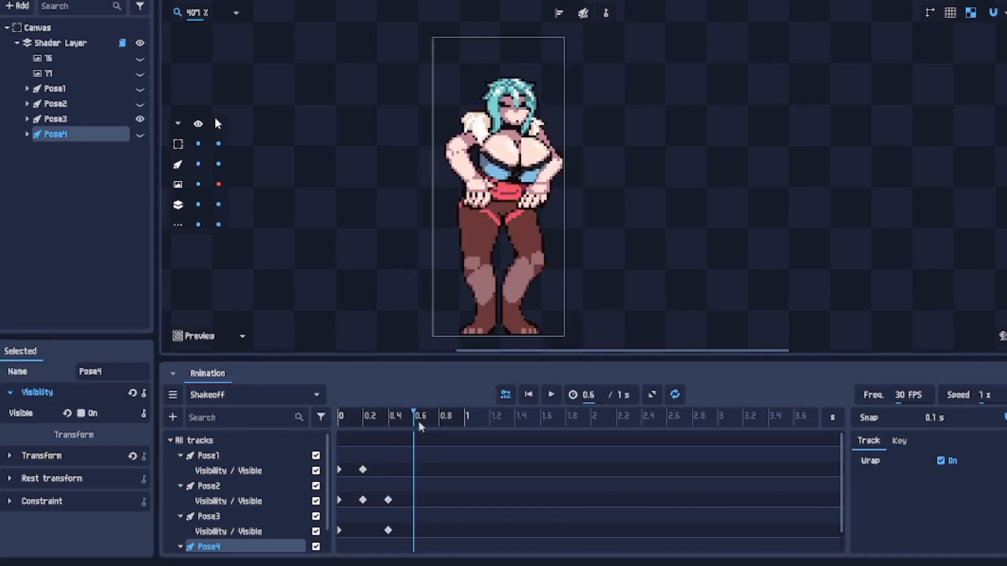
{"action": "left_click", "coordinate": [140, 119]}
{"action": "left_click", "coordinate": [139, 134]}
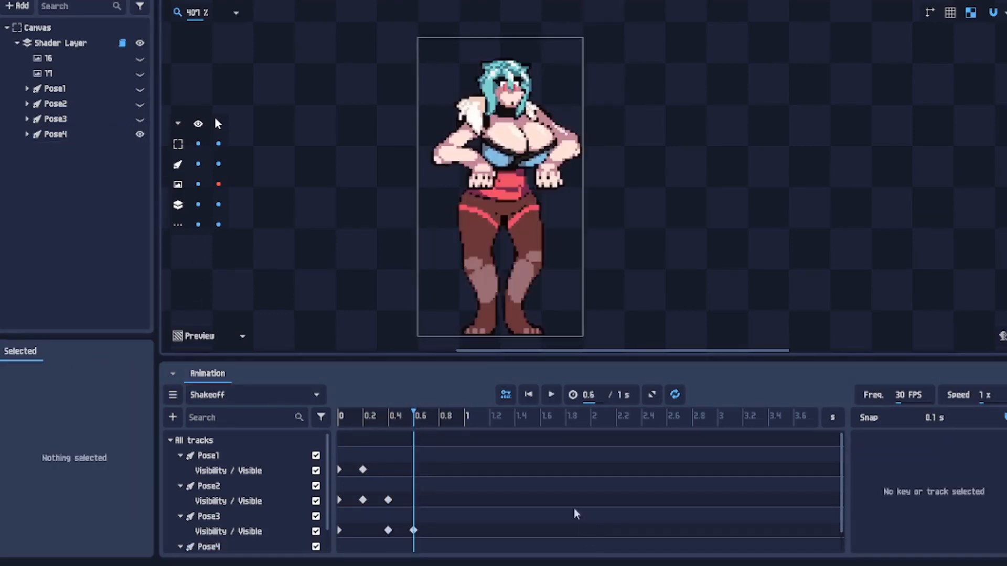
Step: Retime the pose-switch visibility keys to 0.3, 0.6 and 0.9 s and return the playhead to 0 s
{"action": "scroll", "coordinate": [575, 512], "scroll_direction": "down", "scroll_amount": 1}
{"action": "mouse_move", "coordinate": [350, 432]}
{"action": "left_mouse_down"}
{"action": "mouse_move", "coordinate": [416, 472]}
{"action": "mouse_move", "coordinate": [446, 557]}
{"action": "mouse_move", "coordinate": [355, 438]}
{"action": "left_mouse_up"}
{"action": "left_click", "coordinate": [480, 506]}
{"action": "left_click_drag", "start_coordinate": [461, 496], "coordinate": [439, 536]}
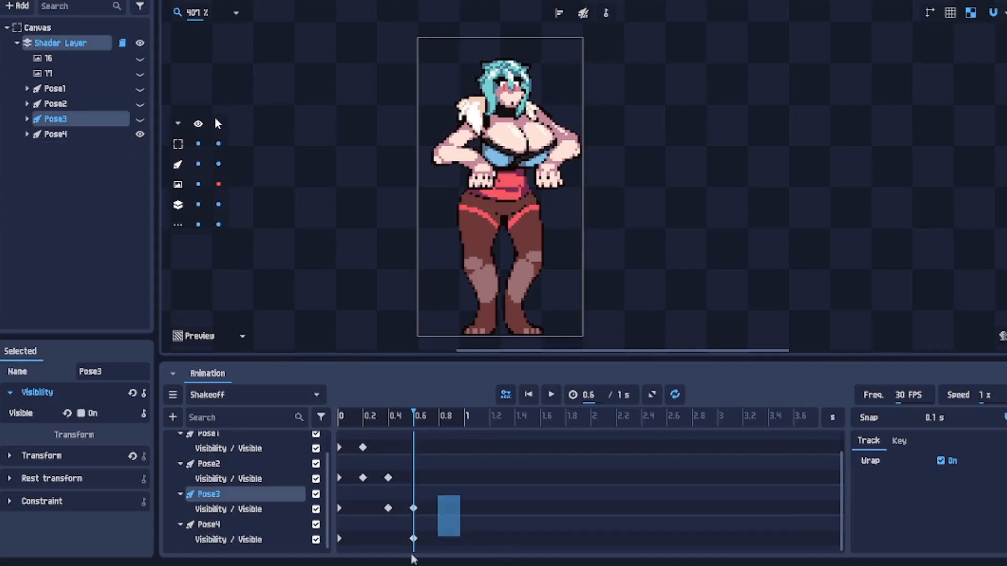
{"action": "left_click", "coordinate": [449, 521]}
{"action": "left_click_drag", "start_coordinate": [452, 477], "coordinate": [421, 544]}
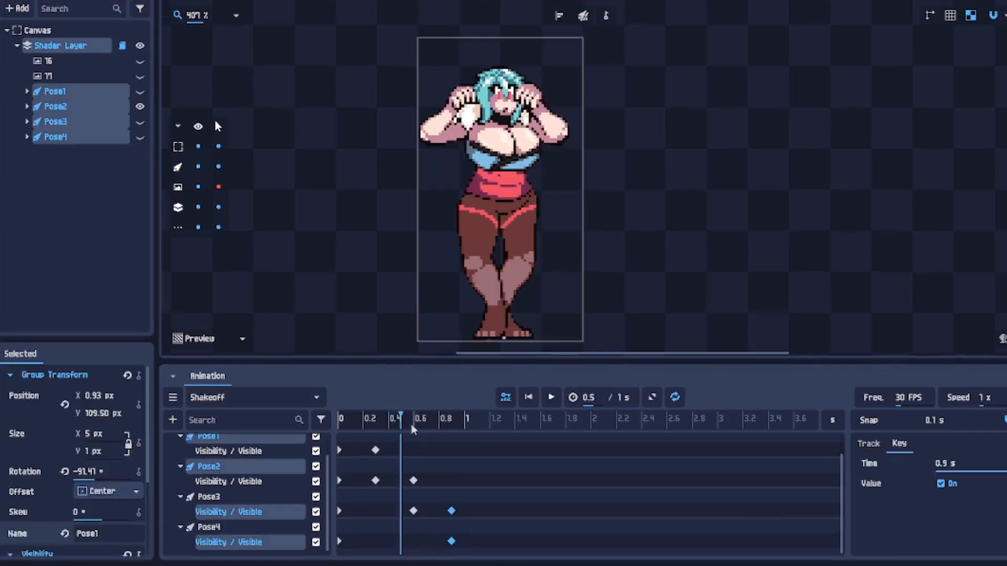
{"action": "left_click_drag", "start_coordinate": [414, 420], "coordinate": [330, 435]}
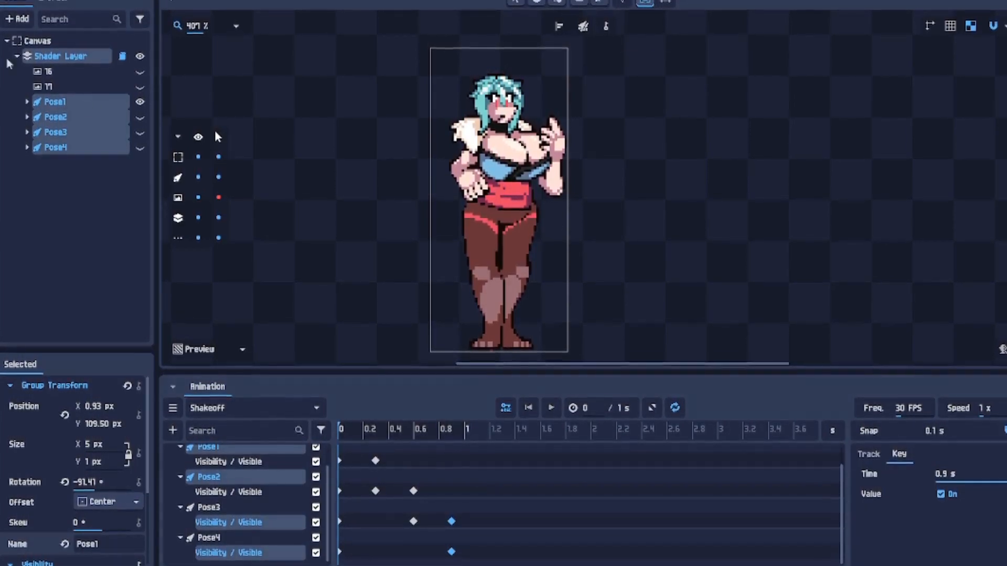
Step: Make the cloth images 16 and 17 visible over Pose1
{"action": "left_click", "coordinate": [48, 72]}
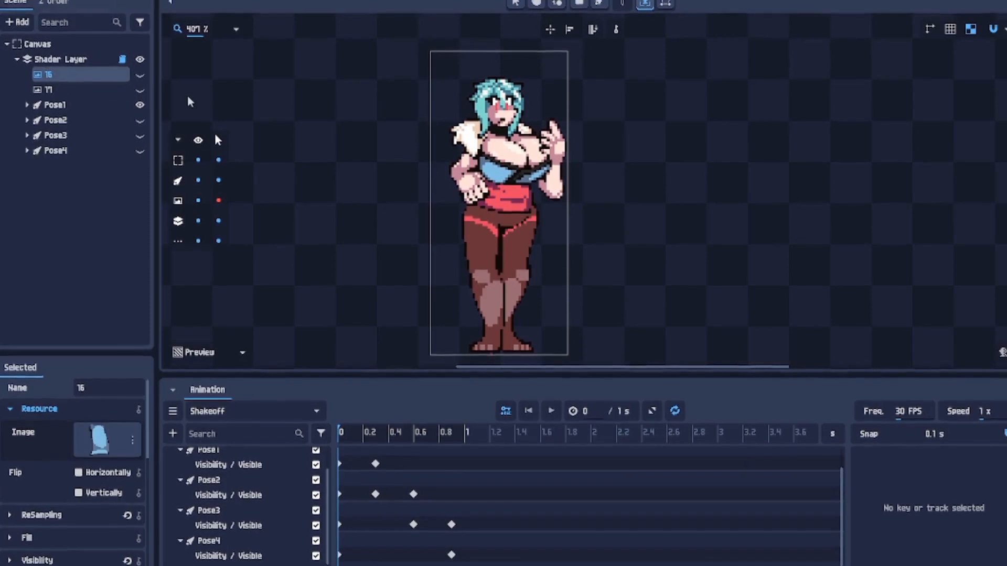
{"action": "left_click", "coordinate": [140, 90]}
{"action": "left_click", "coordinate": [140, 76]}
Step: Place cloth image 16 over Pose1's thighs so it hangs from just below the red sash
{"action": "left_click", "coordinate": [105, 77]}
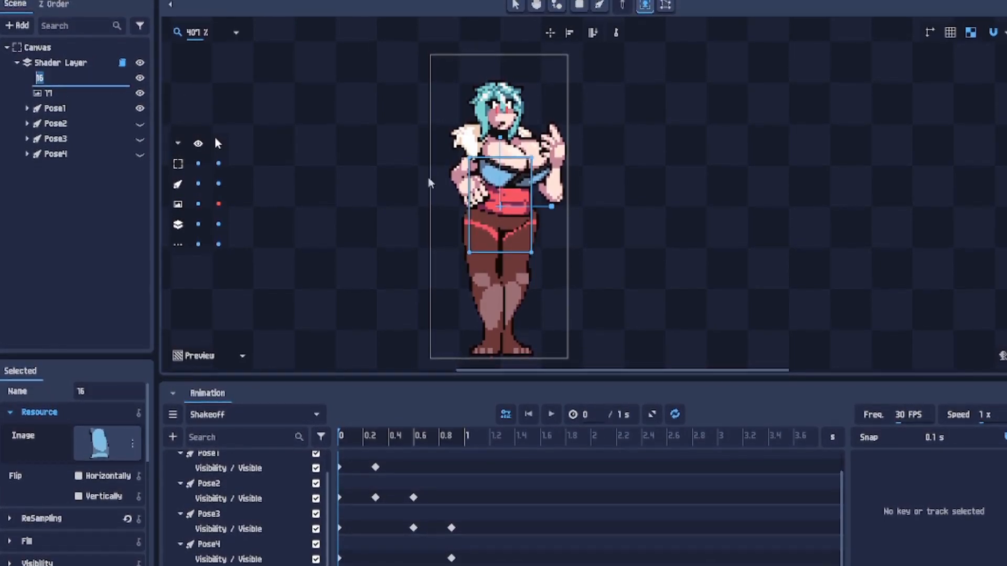
{"action": "left_click", "coordinate": [616, 33]}
{"action": "left_click", "coordinate": [614, 151]}
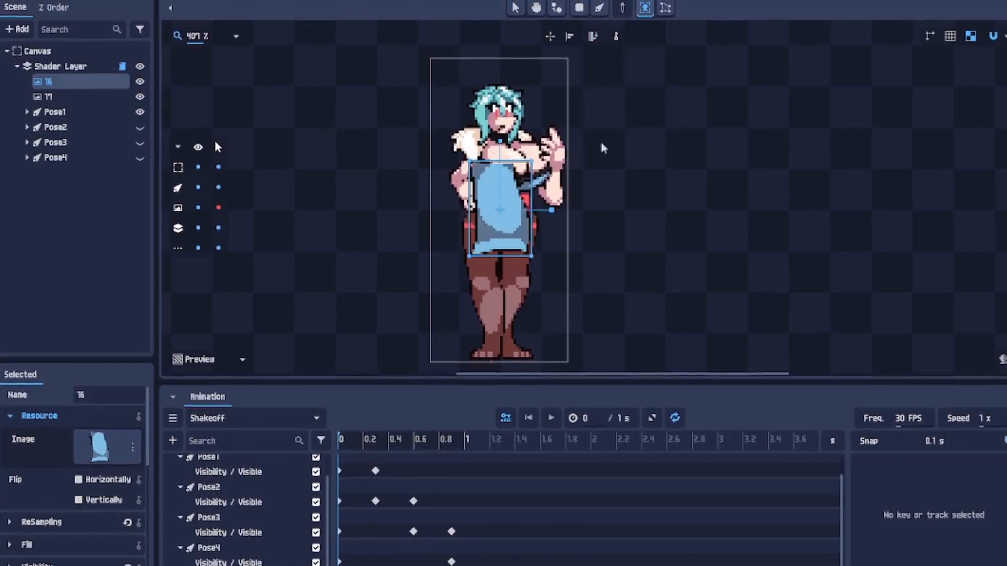
{"action": "scroll", "coordinate": [603, 148], "scroll_direction": "up", "scroll_amount": 2}
{"action": "left_click_drag", "start_coordinate": [483, 237], "coordinate": [499, 328]}
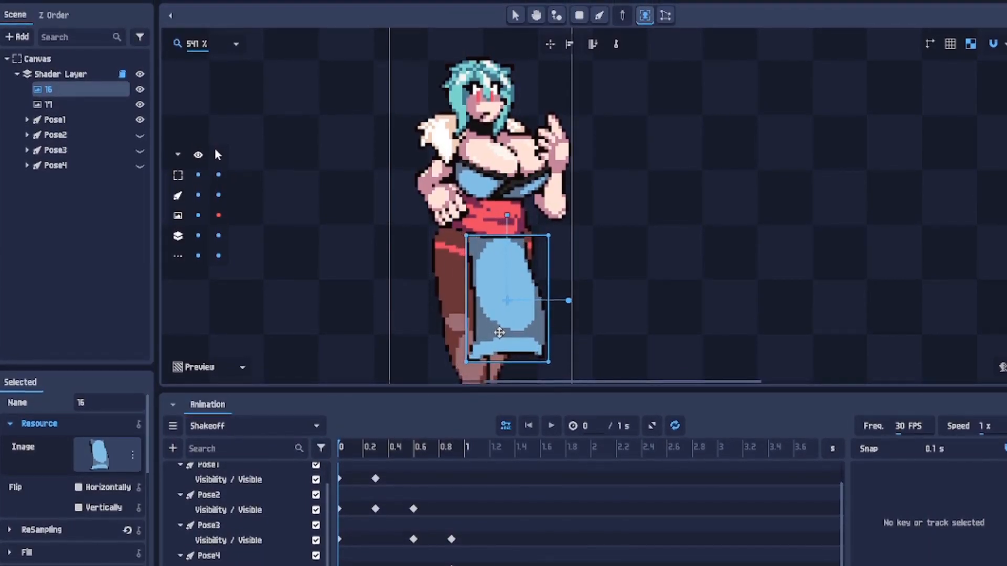
Step: Move cloth image 17 down beside Pose1's exposed thigh and flip it horizontally
{"action": "left_click", "coordinate": [97, 106]}
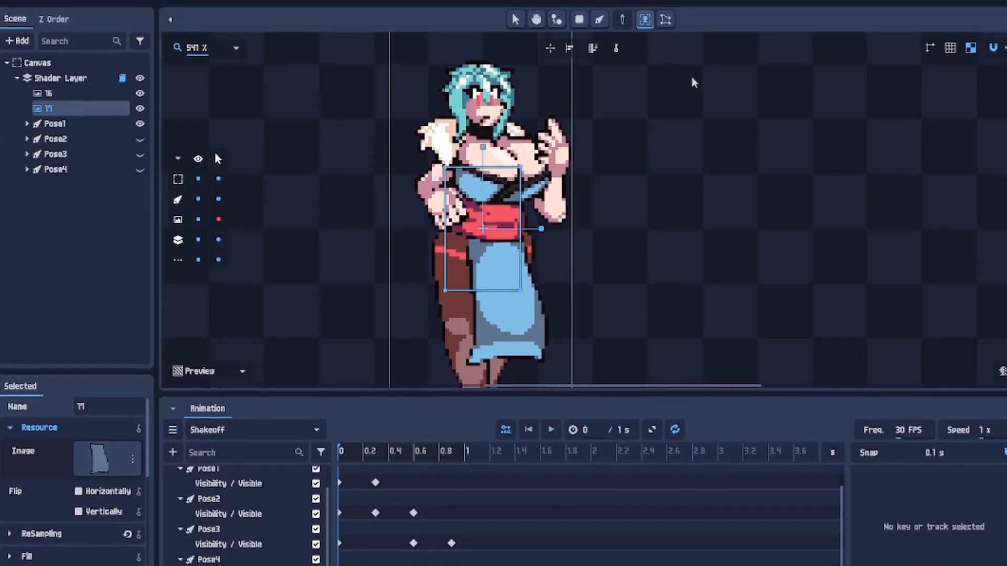
{"action": "left_click_drag", "start_coordinate": [469, 256], "coordinate": [438, 320]}
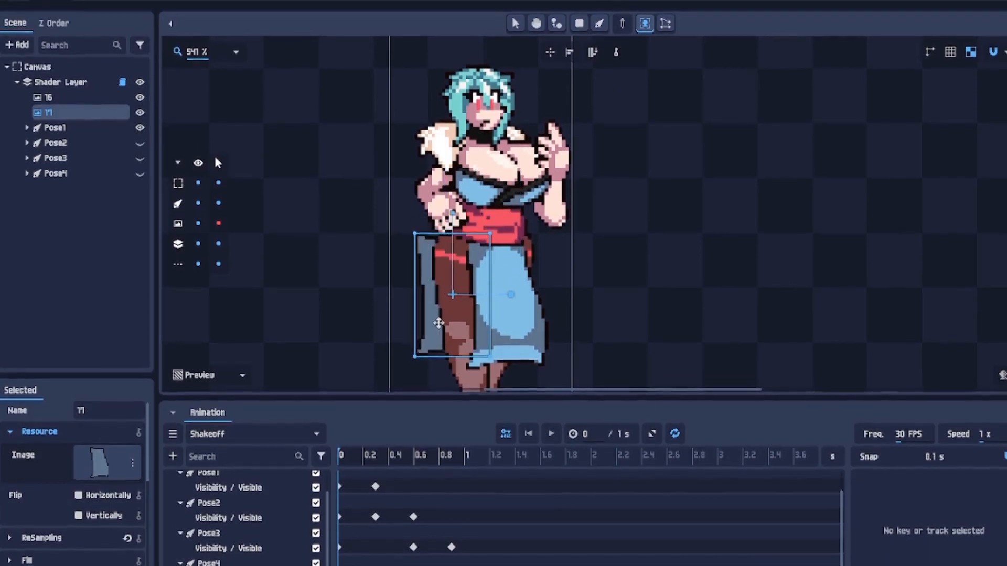
{"action": "left_click", "coordinate": [95, 496]}
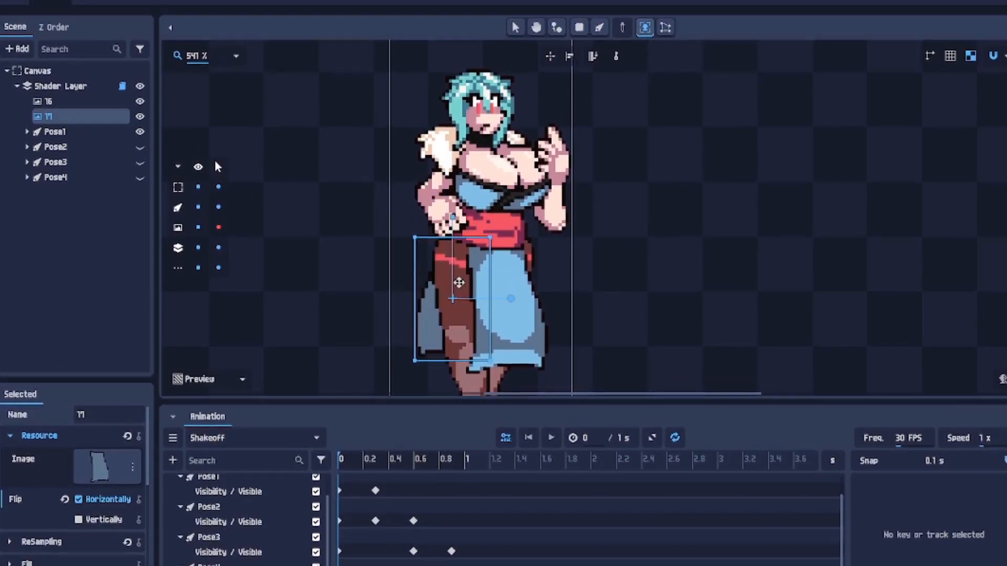
Step: Nudge cloth image 17 closer to Pose1's exposed leg and rename it BackFlap
{"action": "left_click_drag", "start_coordinate": [434, 316], "coordinate": [440, 320]}
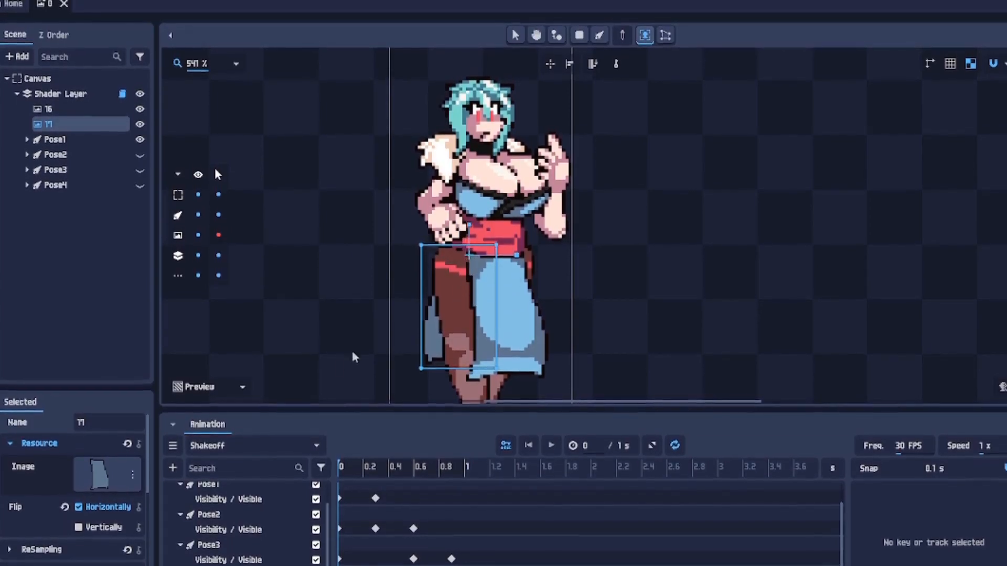
{"action": "scroll", "coordinate": [360, 294], "scroll_direction": "up", "scroll_amount": 3}
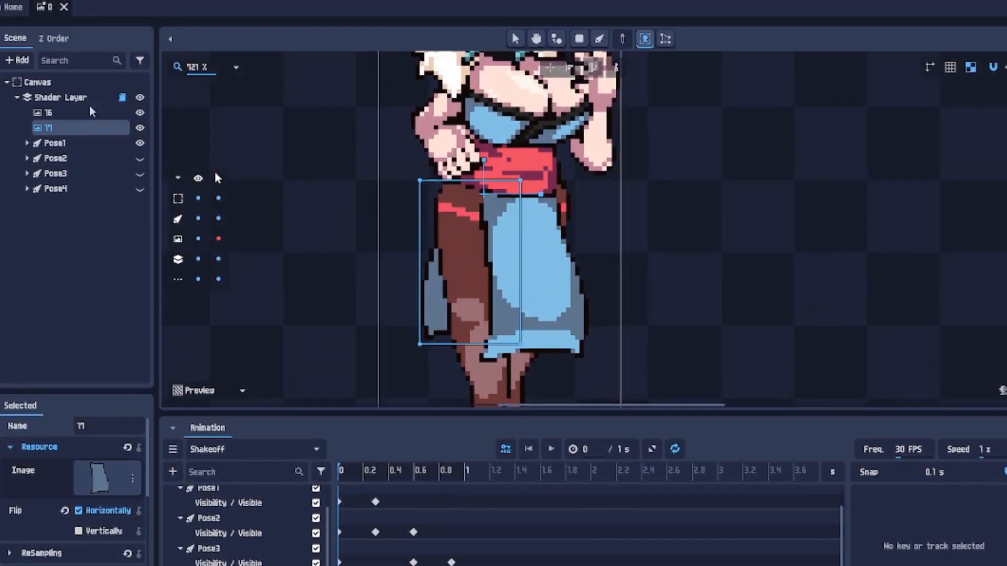
{"action": "left_click", "coordinate": [110, 426]}
{"action": "type", "text": "8"}
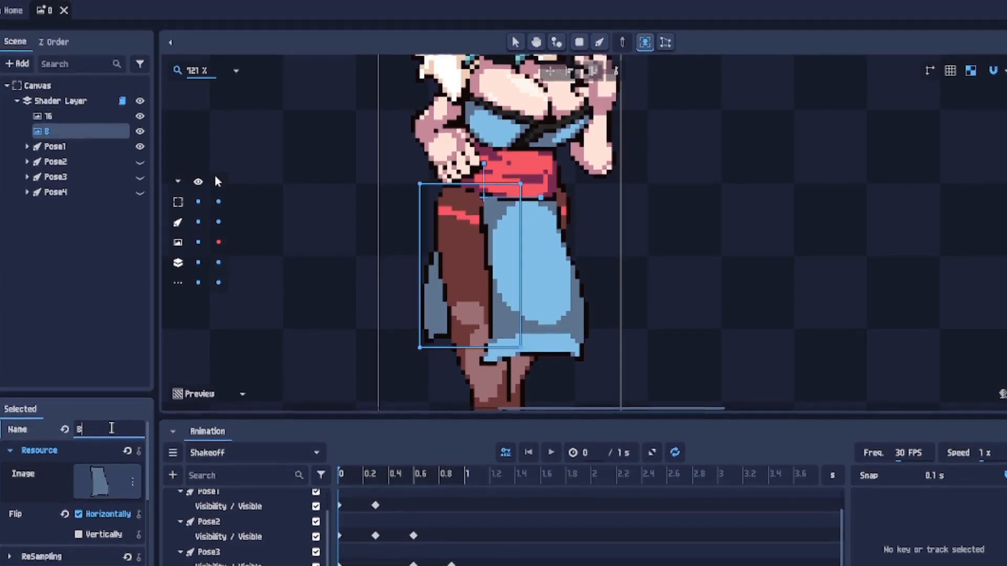
{"action": "type", "text": "ackFlap"}
{"action": "key", "text": "Return"}
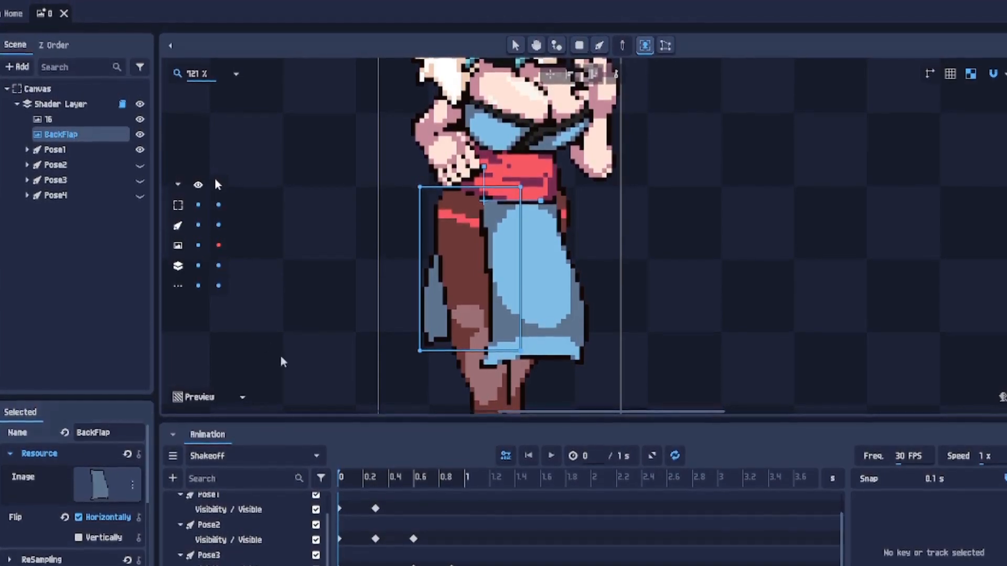
Step: Rename cloth image 16 as FrontFlap
{"action": "left_click", "coordinate": [77, 121]}
{"action": "left_click", "coordinate": [82, 433]}
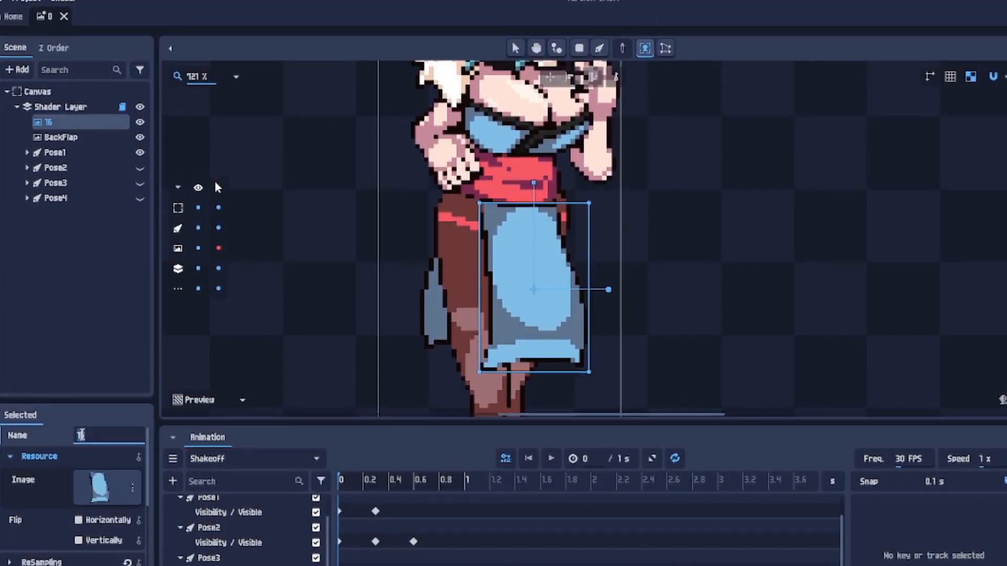
{"action": "type", "text": "FrontFlap"}
{"action": "key", "text": "Return"}
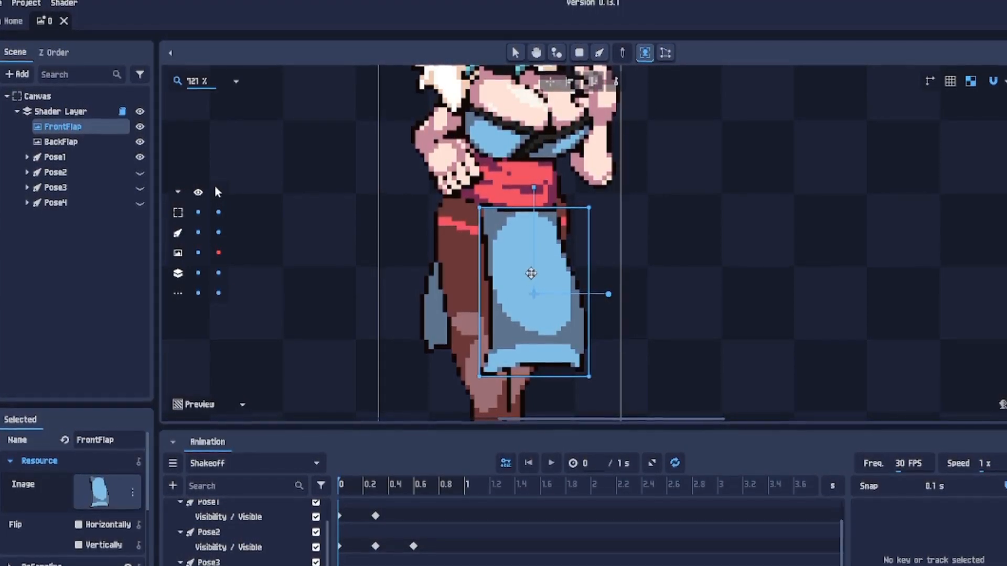
{"action": "mouse_move", "coordinate": [534, 271]}
{"action": "left_mouse_down"}
{"action": "mouse_move", "coordinate": [551, 276]}
{"action": "mouse_move", "coordinate": [533, 271]}
{"action": "left_mouse_up"}
Step: Generate a Shape polygon mesh for FrontFlap with Simplify set to 1
{"action": "mouse_move", "coordinate": [622, 158]}
{"action": "left_mouse_down"}
{"action": "mouse_move", "coordinate": [611, 193]}
{"action": "mouse_move", "coordinate": [609, 170]}
{"action": "left_mouse_up"}
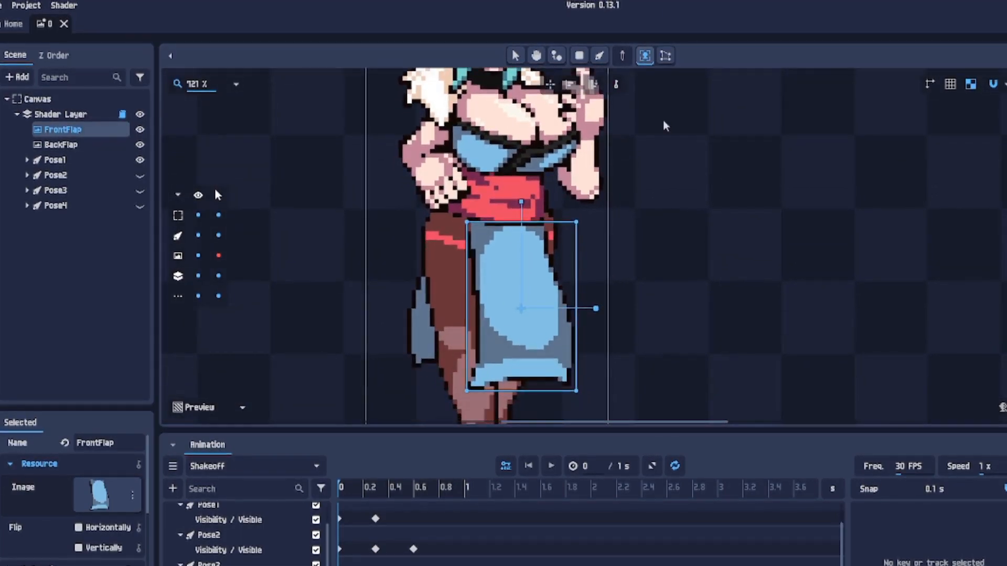
{"action": "left_click", "coordinate": [664, 58]}
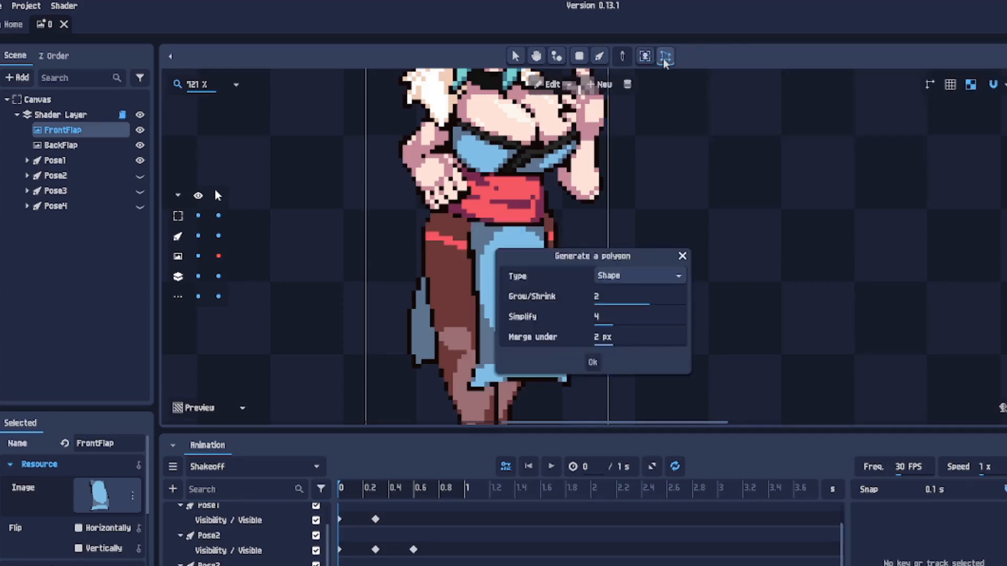
{"action": "left_click_drag", "start_coordinate": [577, 257], "coordinate": [718, 195]}
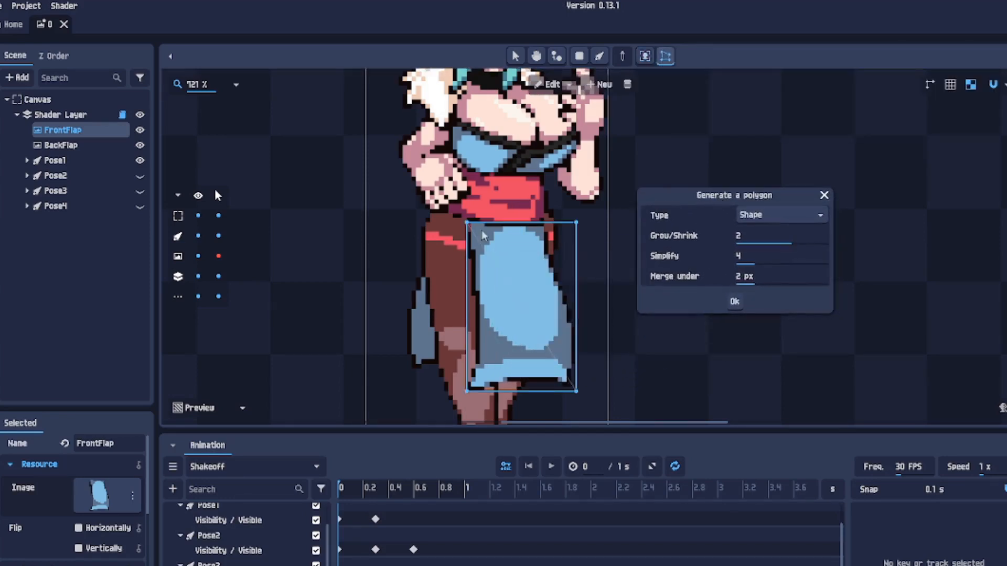
{"action": "left_click", "coordinate": [739, 255]}
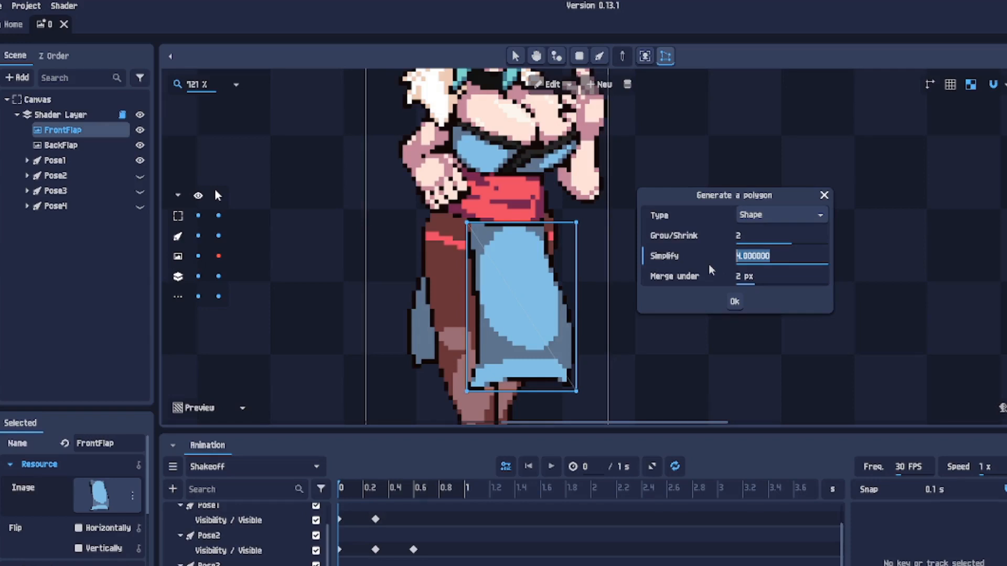
{"action": "type", "text": "1"}
{"action": "key", "text": "Return"}
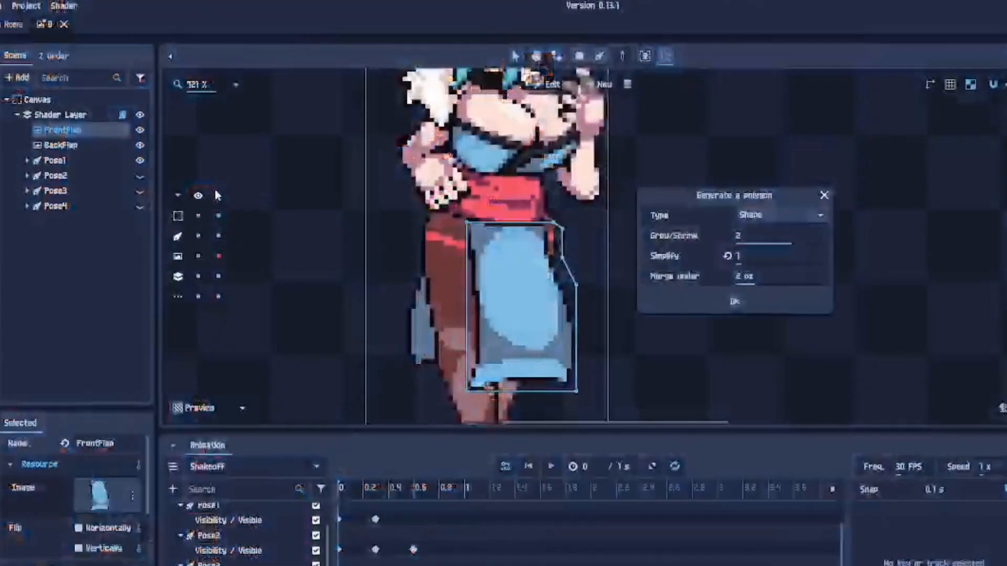
{"action": "left_click_drag", "start_coordinate": [703, 201], "coordinate": [699, 203]}
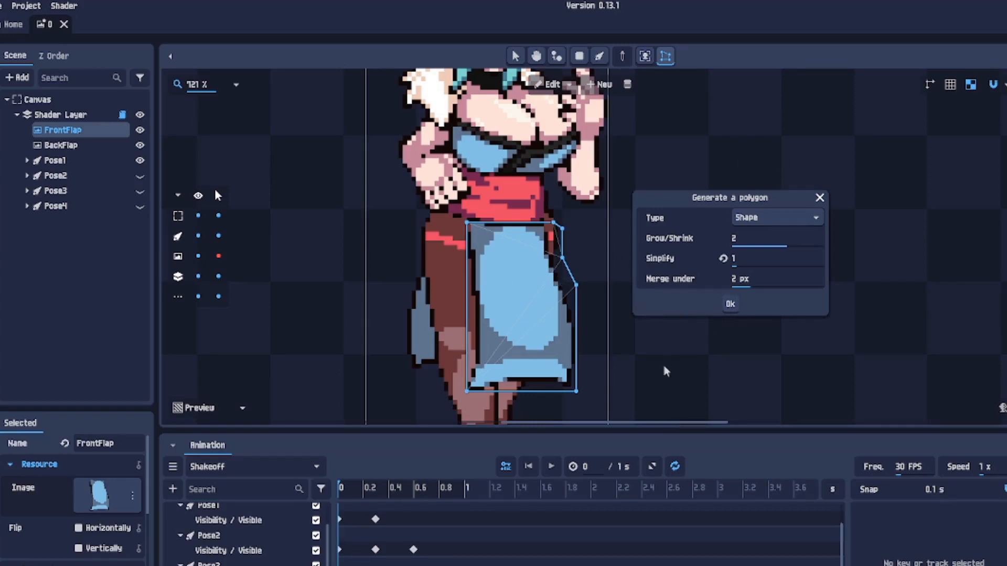
{"action": "left_click", "coordinate": [730, 305]}
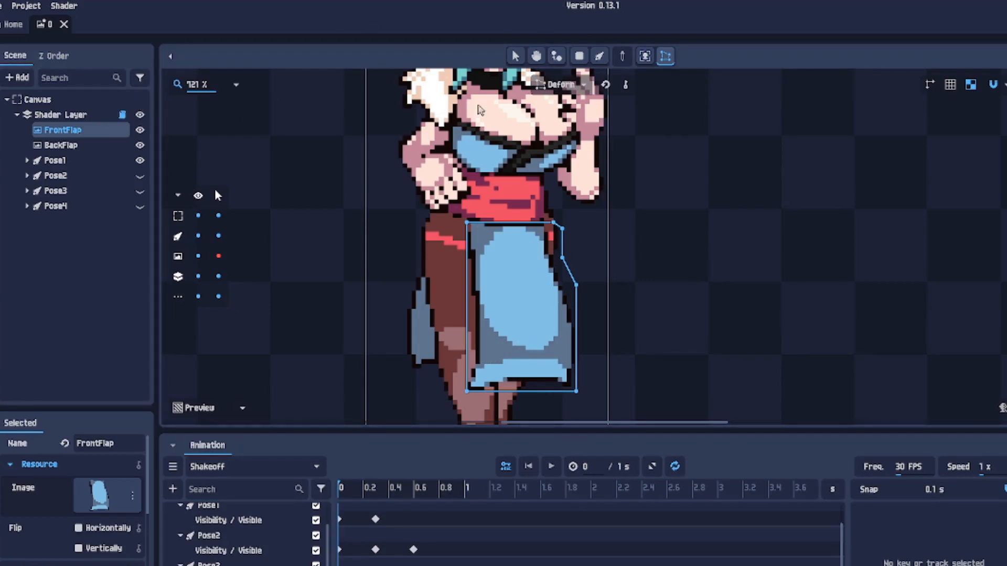
Step: Edit the FrontFlap mesh and add extra vertices along its side and bottom edges
{"action": "left_click", "coordinate": [552, 93]}
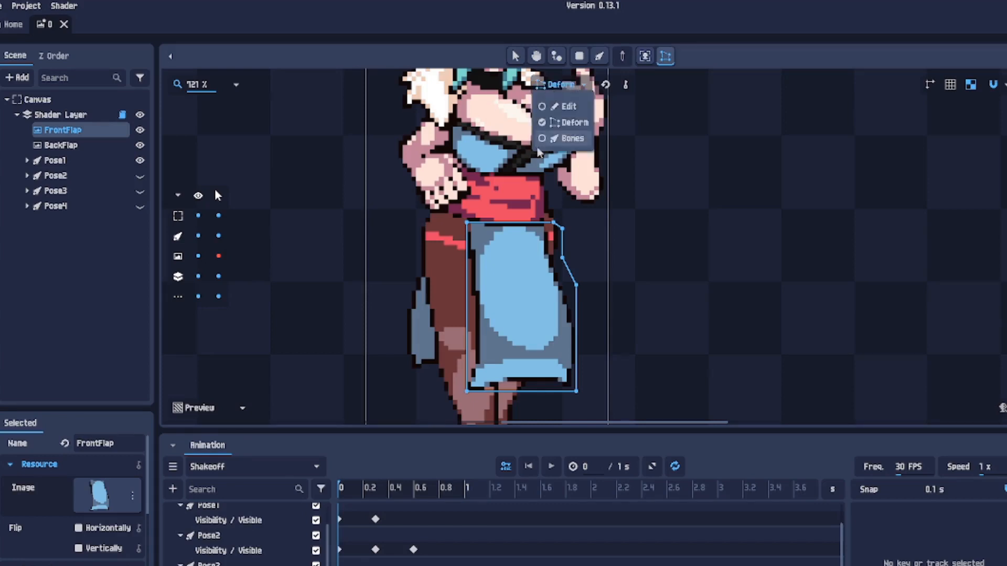
{"action": "left_click", "coordinate": [557, 108]}
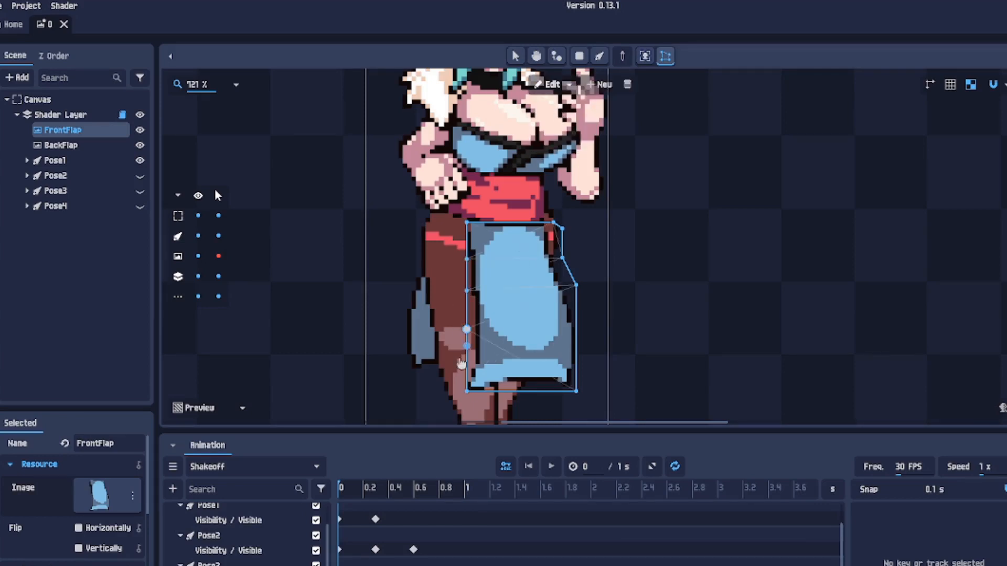
{"action": "left_click", "coordinate": [466, 360]}
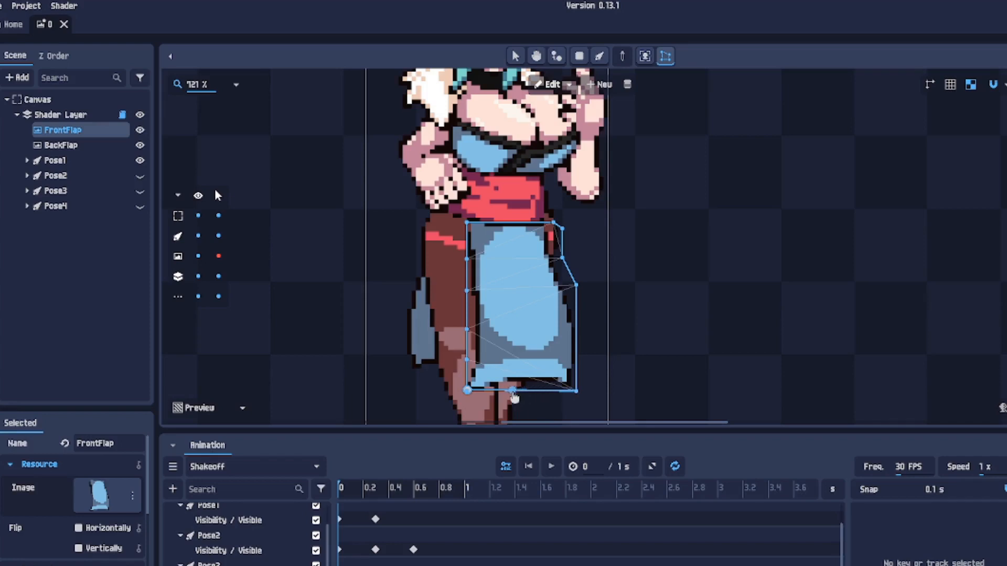
{"action": "left_click", "coordinate": [499, 391]}
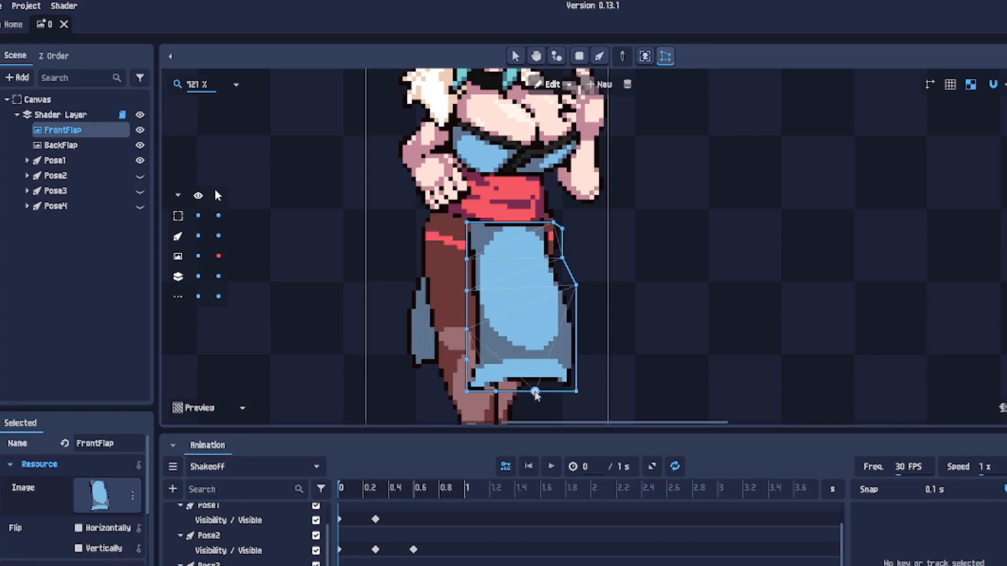
{"action": "left_click", "coordinate": [577, 320]}
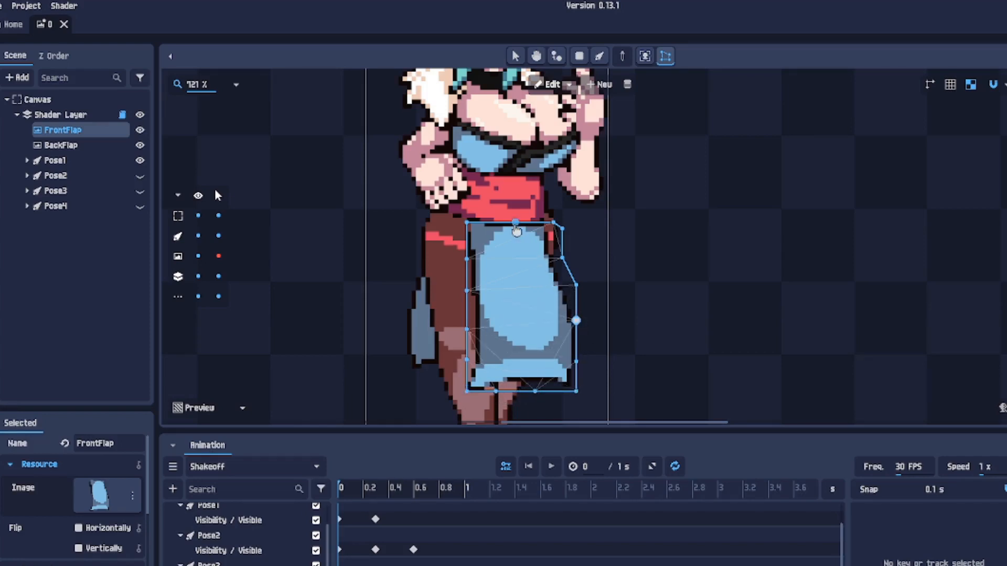
Step: Add a vertical column of four inner vertices down the middle of the FrontFlap mesh
{"action": "left_click", "coordinate": [518, 256]}
{"action": "left_click", "coordinate": [527, 301]}
{"action": "left_click", "coordinate": [529, 338]}
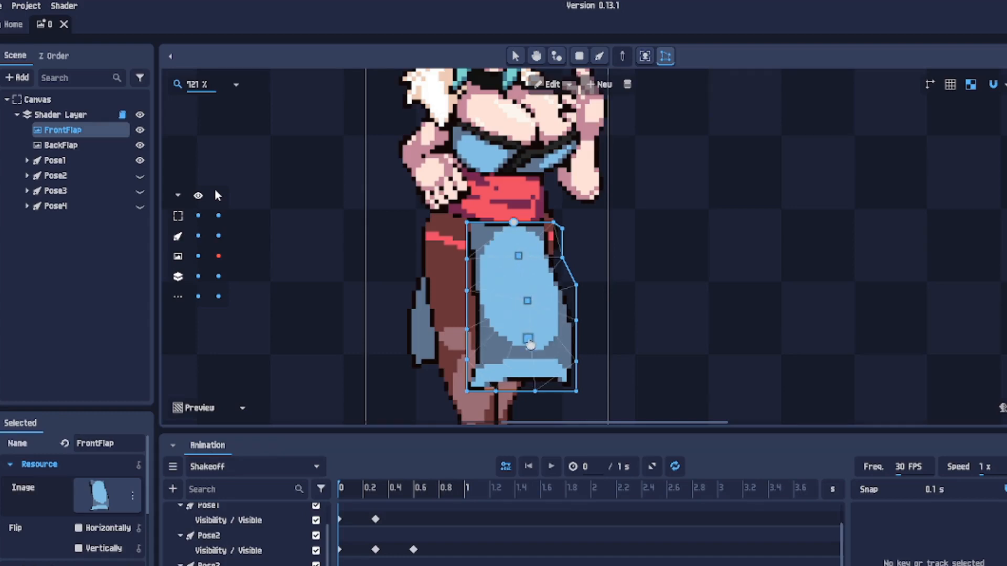
{"action": "left_click", "coordinate": [528, 372]}
{"action": "left_click", "coordinate": [481, 240]}
{"action": "left_click", "coordinate": [550, 86]}
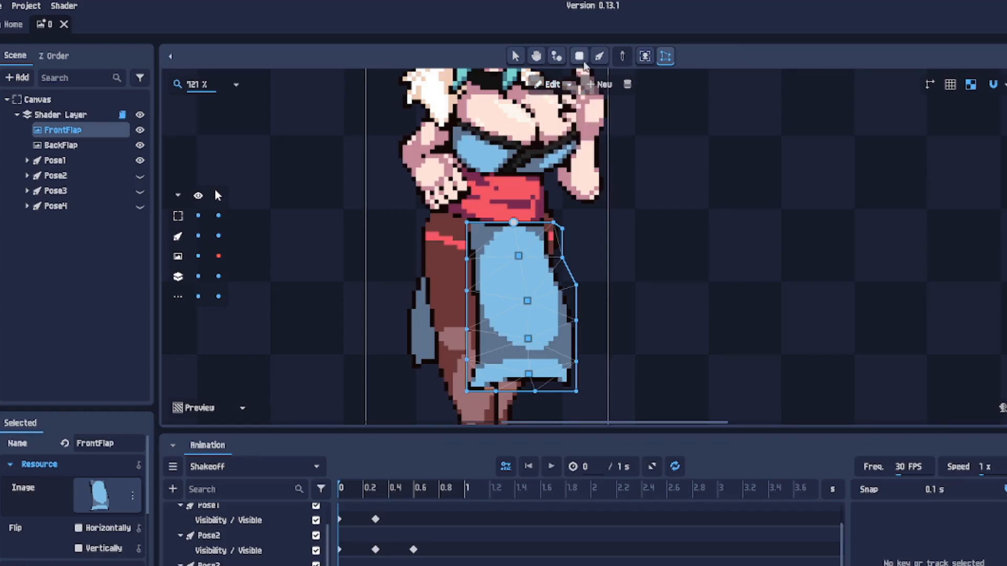
Step: Draw a chain of three bones down the centre of FrontFlap, from below the sash to the hem
{"action": "left_click", "coordinate": [597, 58]}
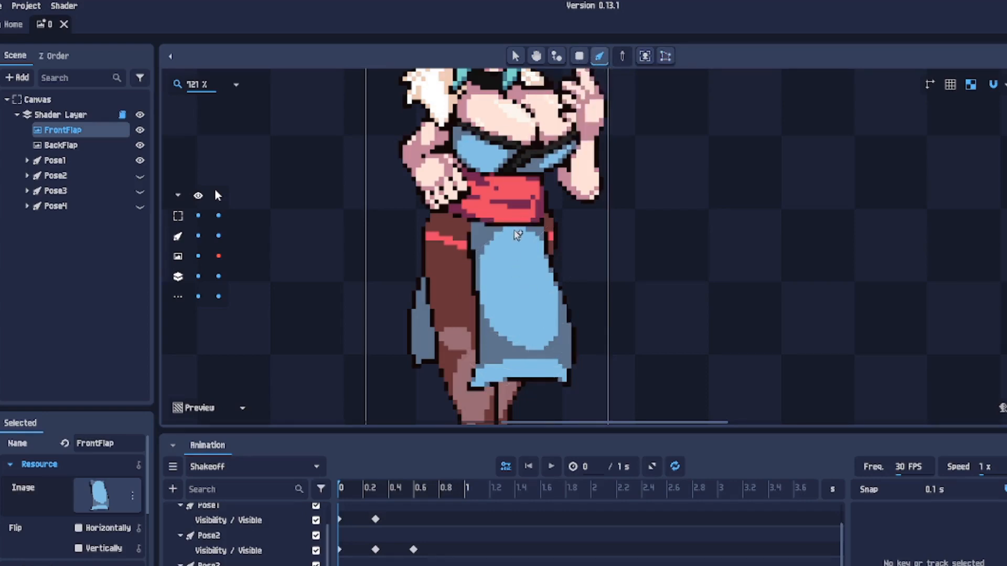
{"action": "left_click_drag", "start_coordinate": [518, 232], "coordinate": [523, 381]}
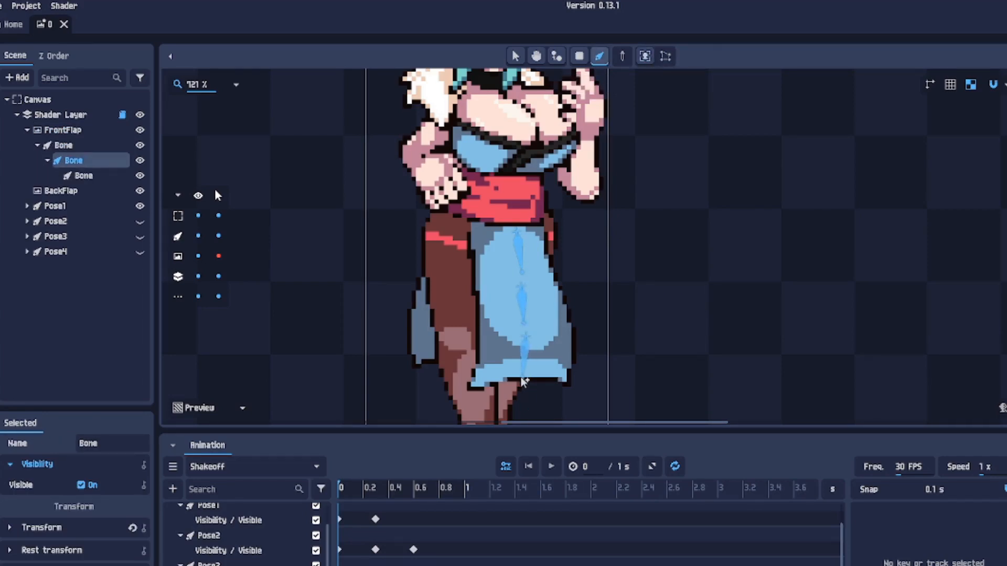
{"action": "right_click", "coordinate": [521, 378]}
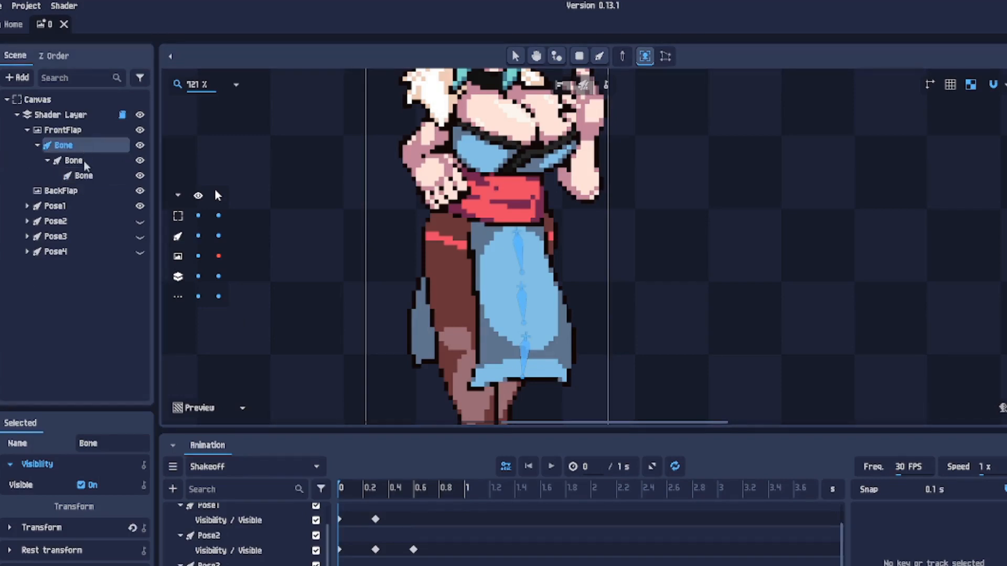
Step: Bind the FrontFlap mesh to its three bones with automatic vertex weights
{"action": "left_click", "coordinate": [74, 131]}
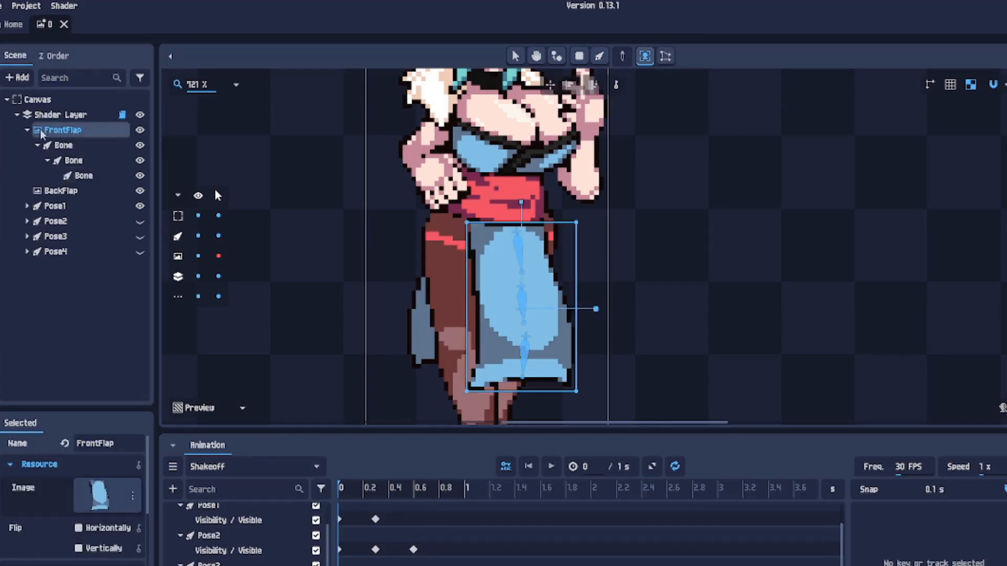
{"action": "left_click", "coordinate": [666, 56]}
{"action": "left_click", "coordinate": [550, 85]}
{"action": "left_click", "coordinate": [556, 137]}
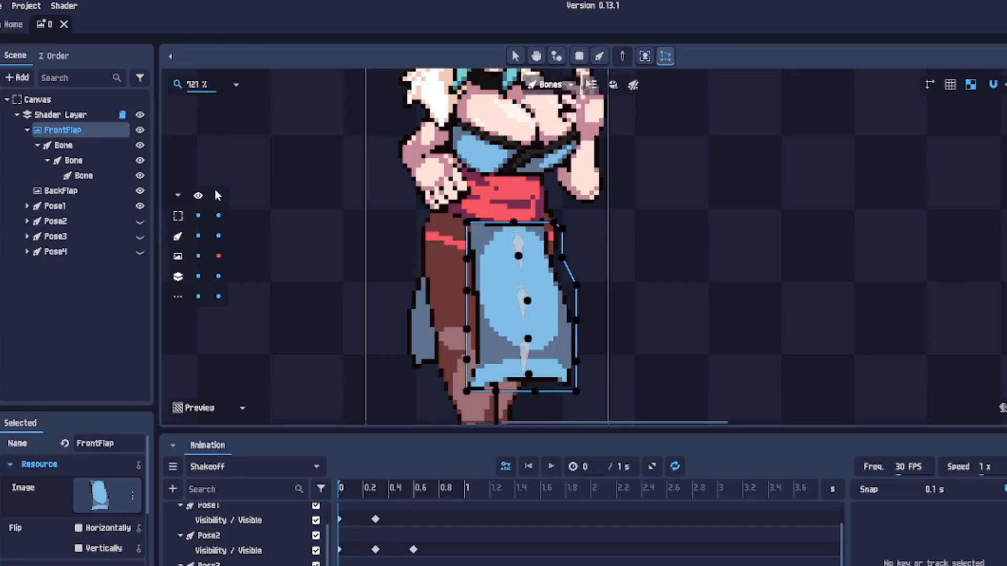
{"action": "left_click", "coordinate": [614, 85]}
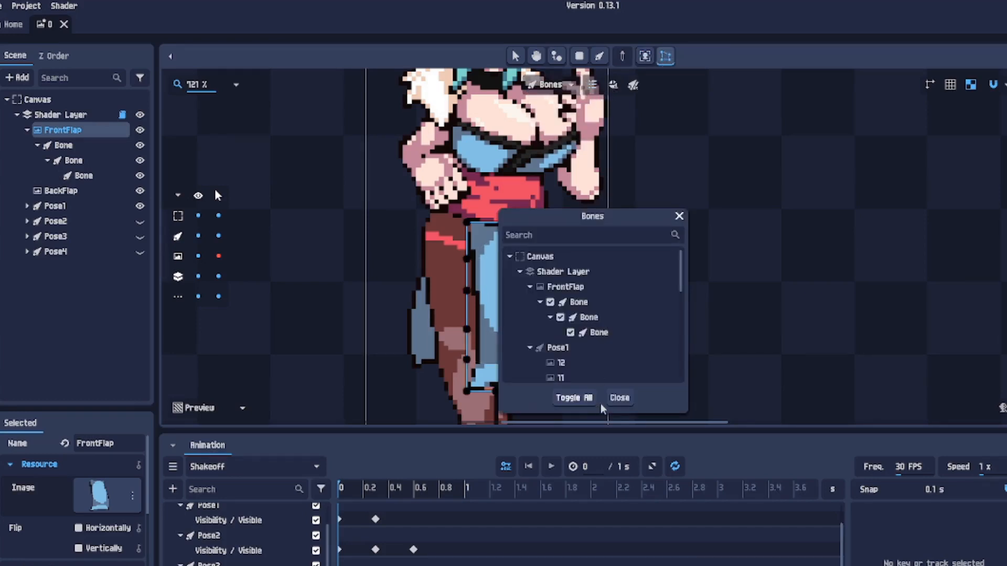
{"action": "left_click", "coordinate": [617, 400]}
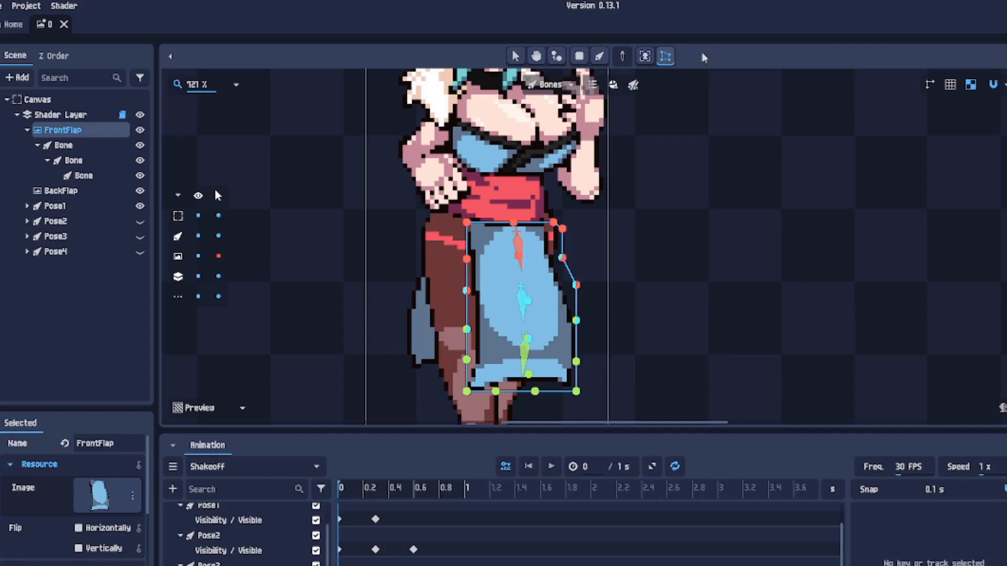
Step: Test how FrontFlap deforms by moving its bones and swinging the middle one outward, undoing the test movements
{"action": "left_click", "coordinate": [516, 56]}
{"action": "left_click", "coordinate": [592, 323]}
{"action": "left_click_drag", "start_coordinate": [529, 308], "coordinate": [519, 349]}
{"action": "key", "text": "ctrl+z"}
{"action": "key", "text": "ctrl+z"}
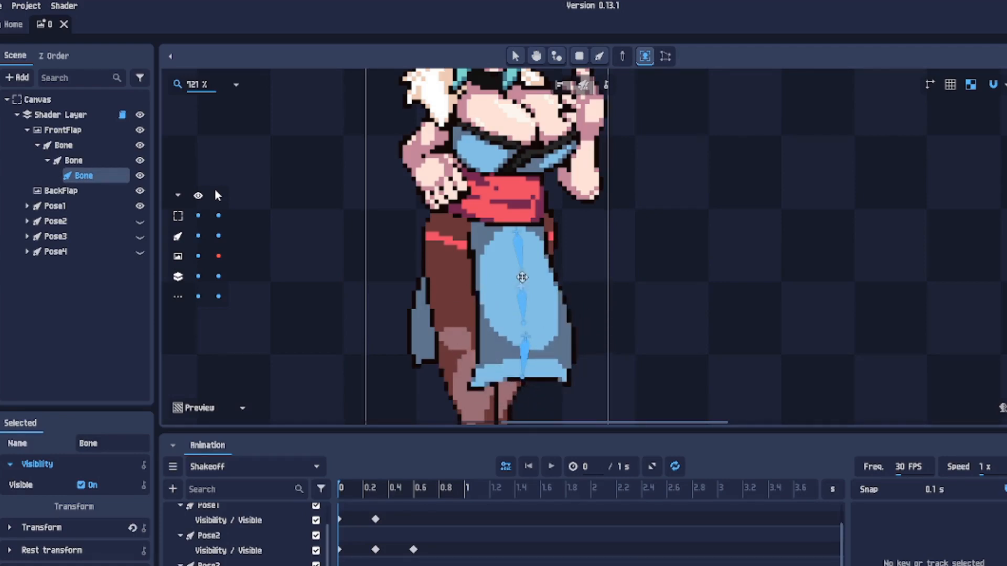
{"action": "left_click_drag", "start_coordinate": [521, 292], "coordinate": [554, 278]}
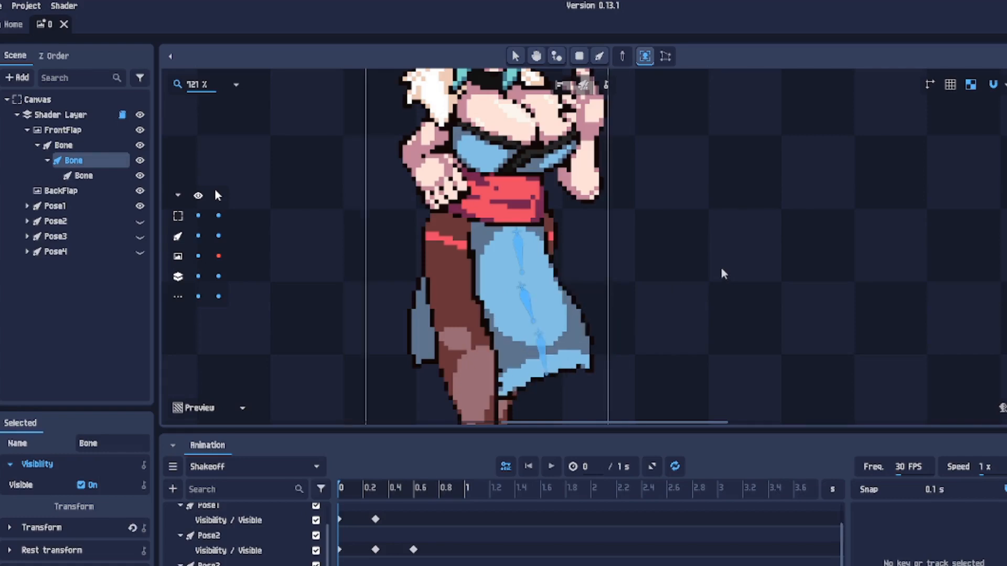
{"action": "left_click_drag", "start_coordinate": [656, 286], "coordinate": [655, 188]}
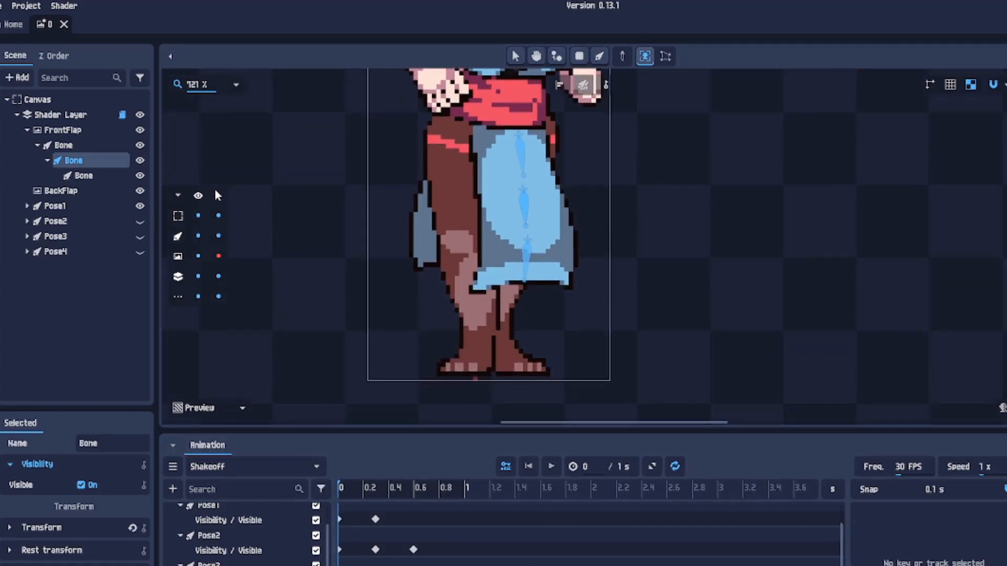
{"action": "left_click_drag", "start_coordinate": [767, 145], "coordinate": [802, 300]}
{"action": "scroll", "coordinate": [714, 328], "scroll_direction": "up", "scroll_amount": 3}
{"action": "scroll", "coordinate": [714, 326], "scroll_direction": "down", "scroll_amount": 4}
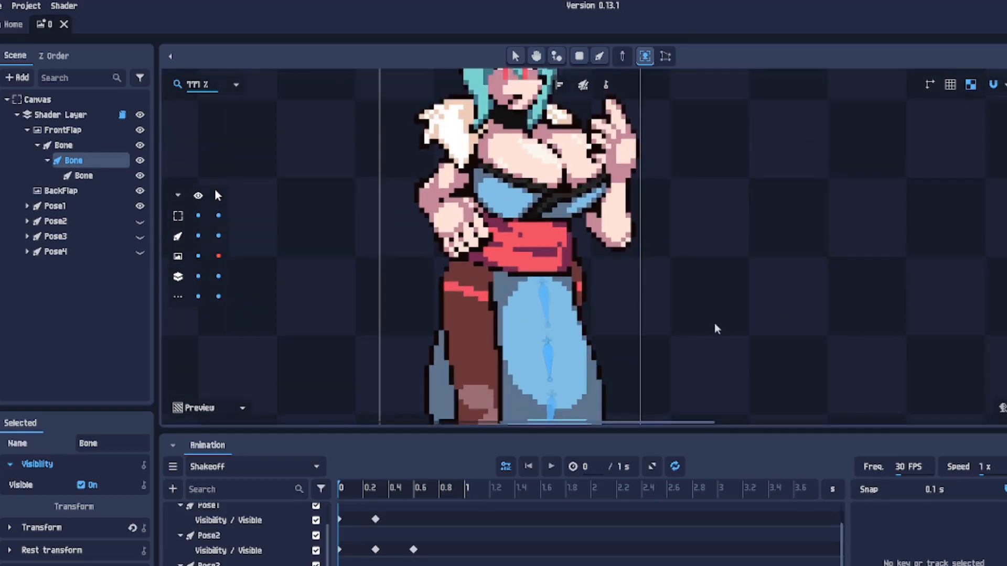
{"action": "left_click_drag", "start_coordinate": [719, 271], "coordinate": [684, 297]}
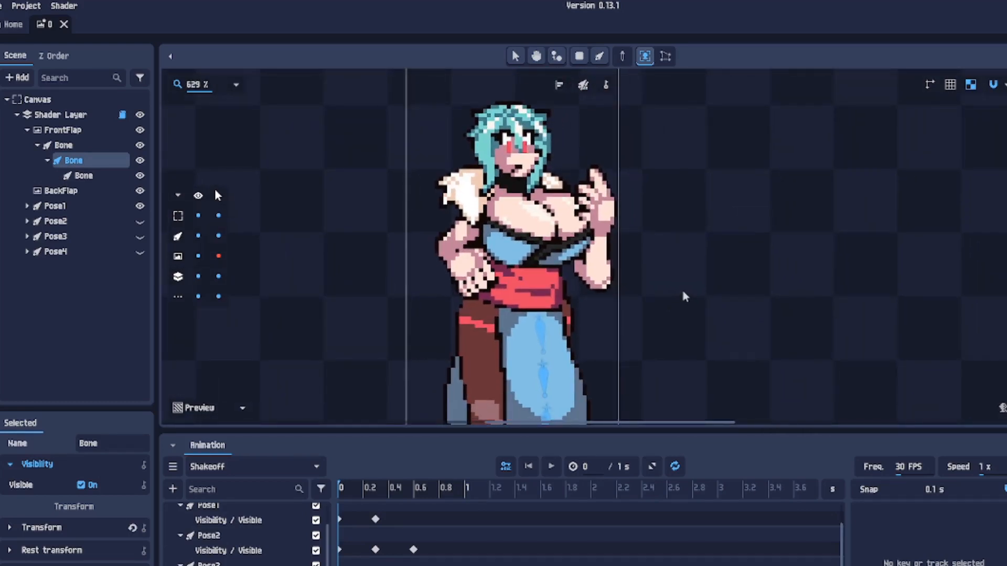
{"action": "mouse_move", "coordinate": [340, 498]}
{"action": "left_mouse_down"}
{"action": "mouse_move", "coordinate": [451, 502]}
{"action": "mouse_move", "coordinate": [321, 504]}
{"action": "mouse_move", "coordinate": [447, 502]}
{"action": "mouse_move", "coordinate": [336, 497]}
{"action": "left_mouse_up"}
{"action": "left_click_drag", "start_coordinate": [525, 331], "coordinate": [477, 201]}
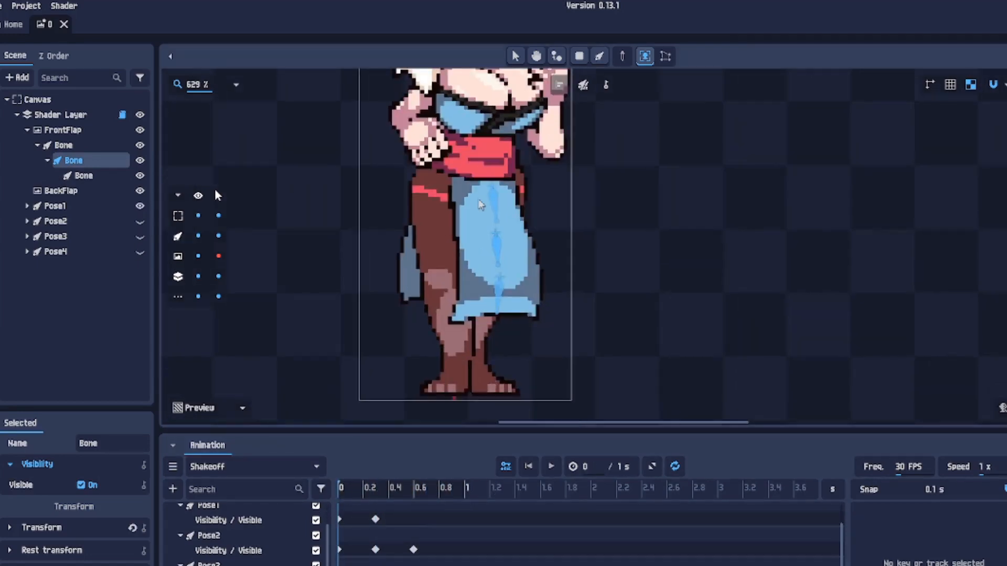
{"action": "left_click_drag", "start_coordinate": [567, 261], "coordinate": [606, 285]}
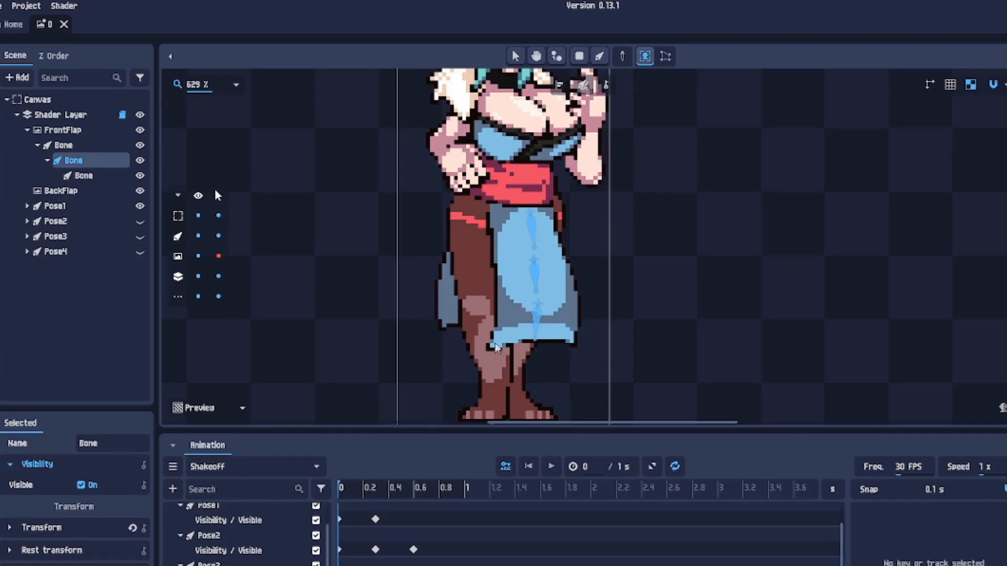
{"action": "left_click_drag", "start_coordinate": [743, 229], "coordinate": [695, 264]}
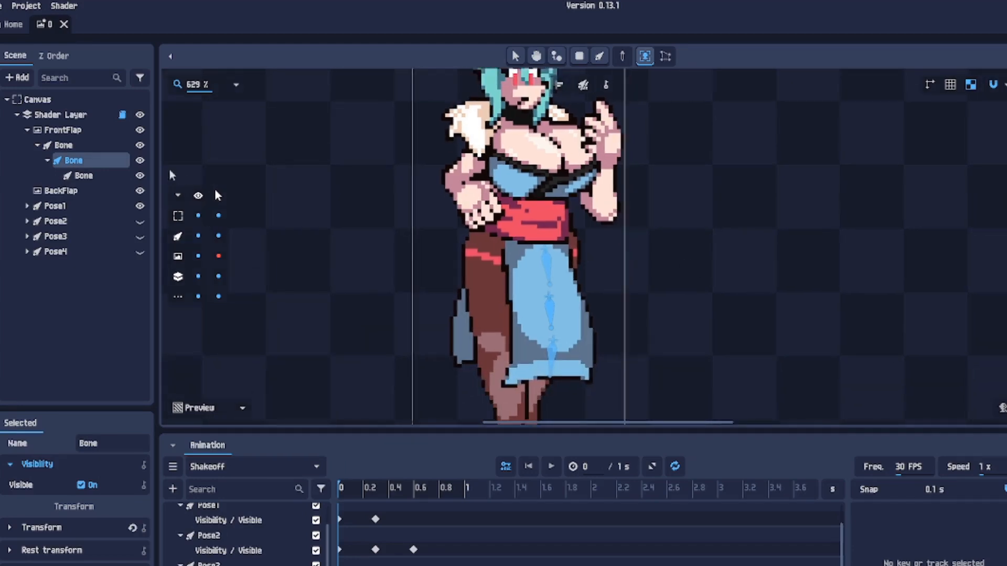
Step: Collapse FrontFlap's bone chain and hide both the FrontFlap and BackFlap images
{"action": "left_click", "coordinate": [38, 146]}
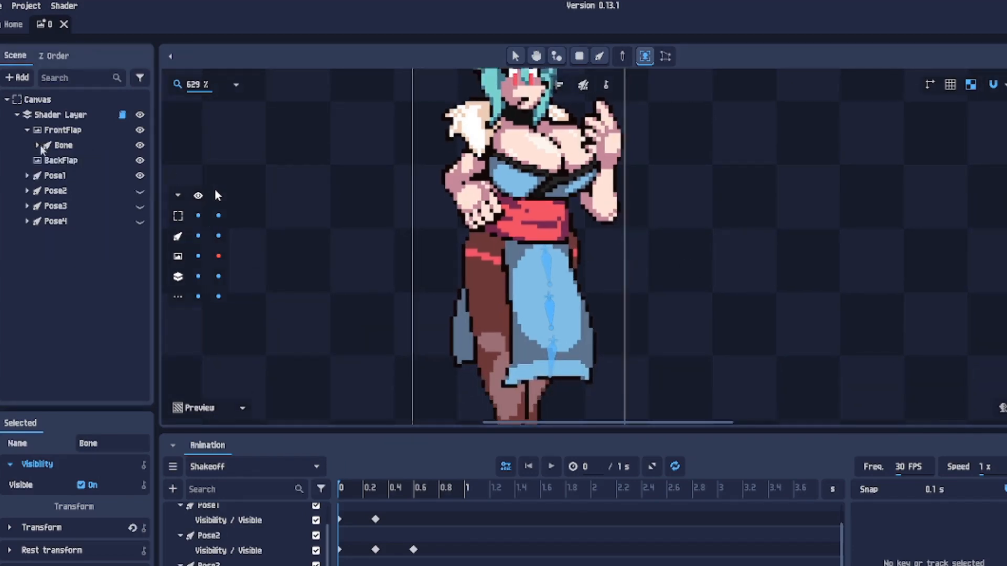
{"action": "left_click", "coordinate": [140, 160]}
{"action": "left_click", "coordinate": [140, 130]}
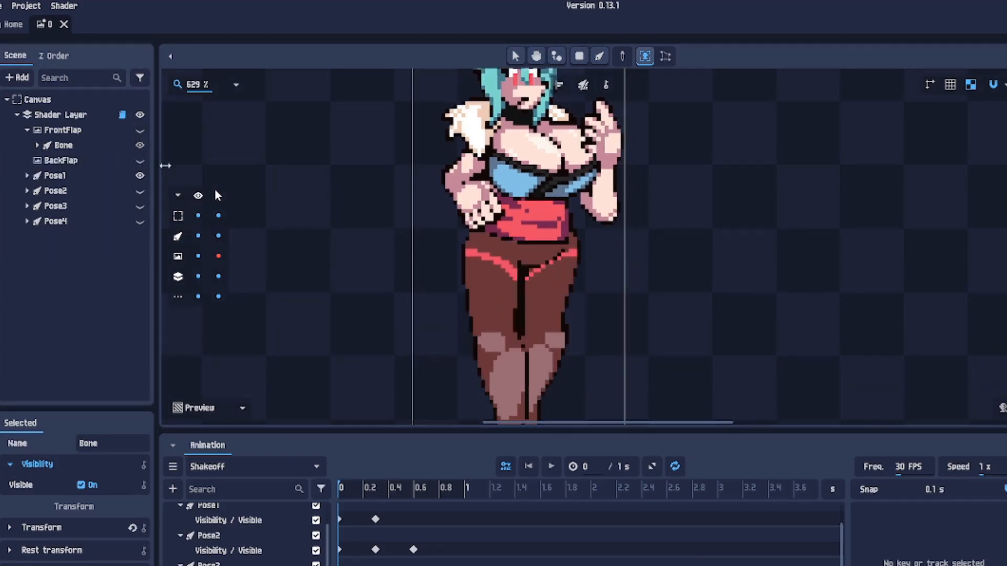
{"action": "left_click", "coordinate": [140, 160]}
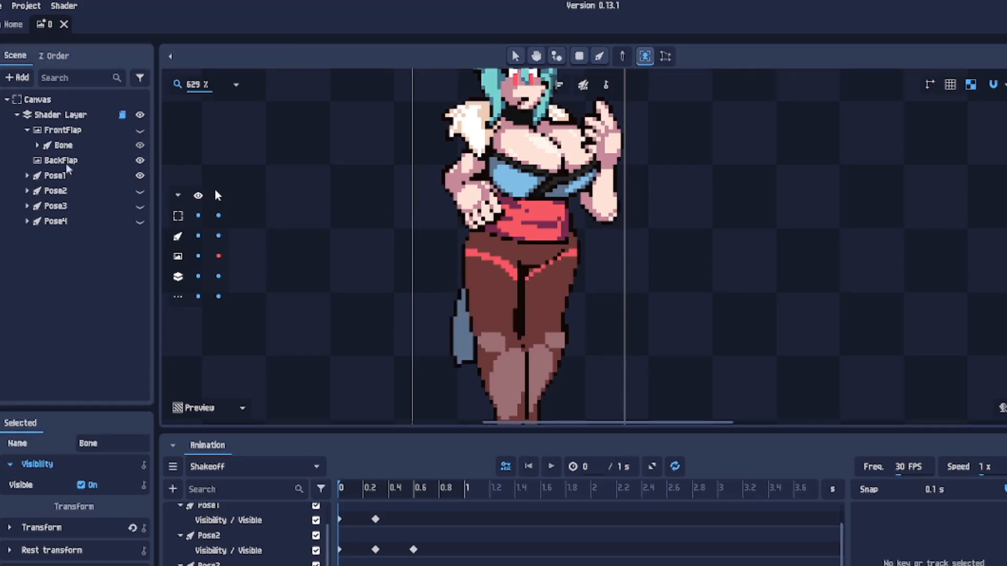
{"action": "left_click", "coordinate": [65, 162]}
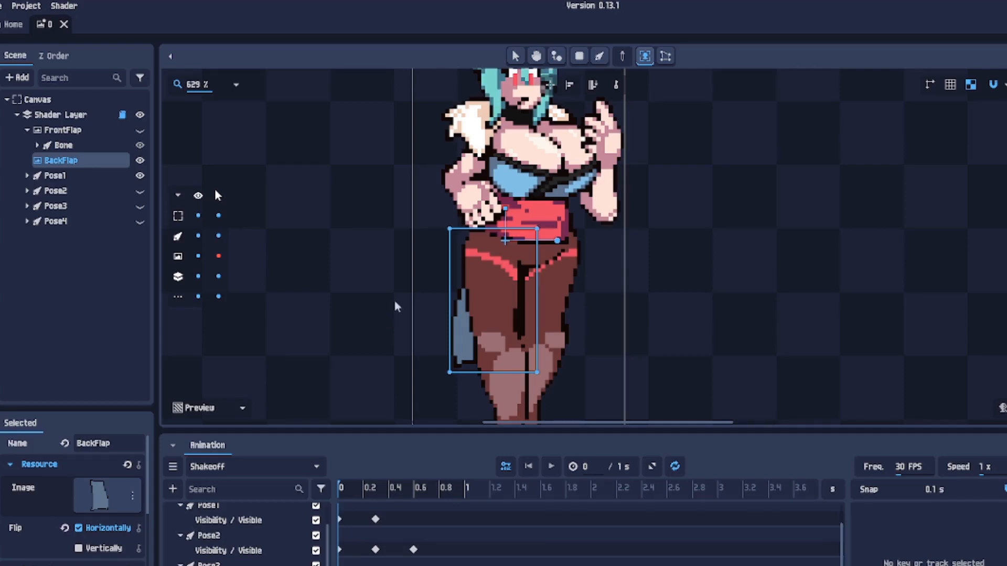
{"action": "left_click_drag", "start_coordinate": [558, 257], "coordinate": [624, 242]}
{"action": "left_click", "coordinate": [139, 160]}
{"action": "scroll", "coordinate": [533, 241], "scroll_direction": "up", "scroll_amount": 3}
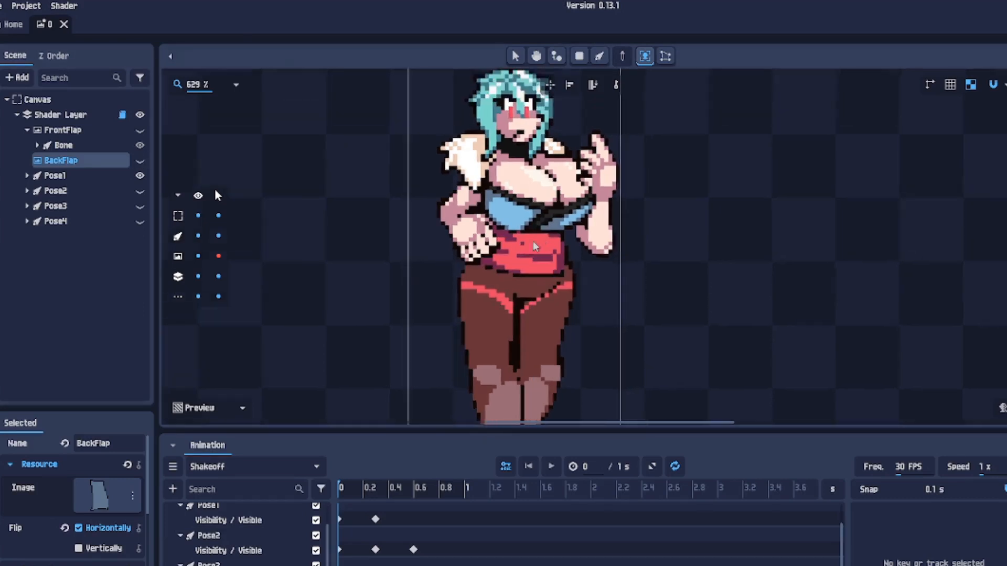
Step: Expand Pose1 and hide its two arm images, 11 and 8, leaving the torso and legs shown
{"action": "left_click", "coordinate": [54, 177]}
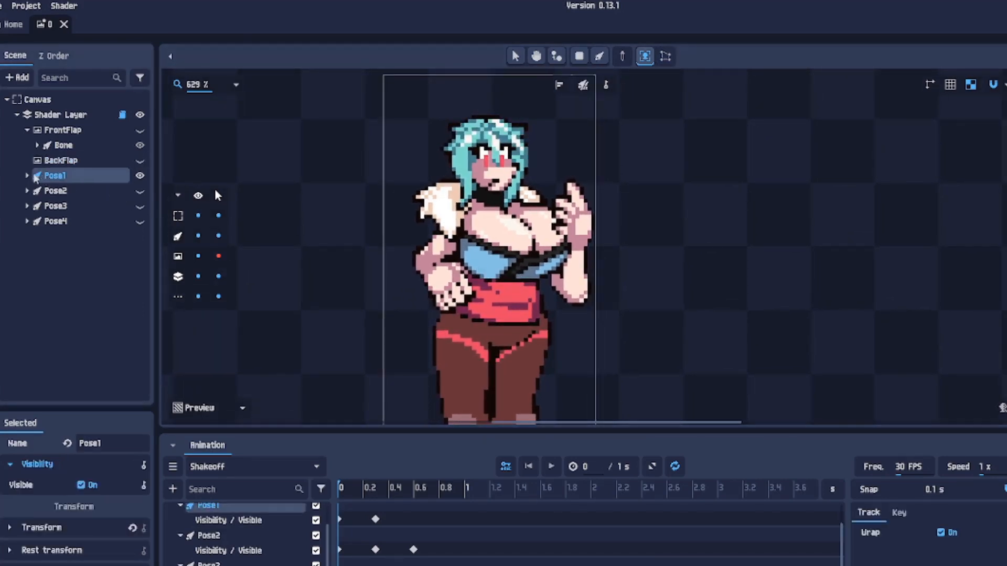
{"action": "left_click", "coordinate": [27, 176]}
{"action": "left_click", "coordinate": [94, 192]}
{"action": "left_click", "coordinate": [92, 204]}
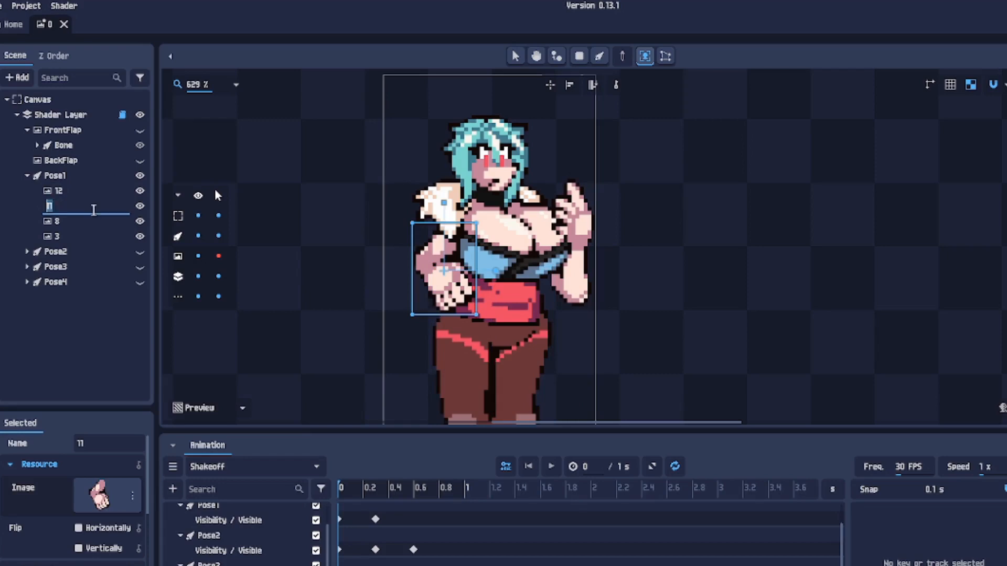
{"action": "left_click", "coordinate": [92, 220]}
{"action": "left_click", "coordinate": [99, 207]}
{"action": "left_click", "coordinate": [140, 207]}
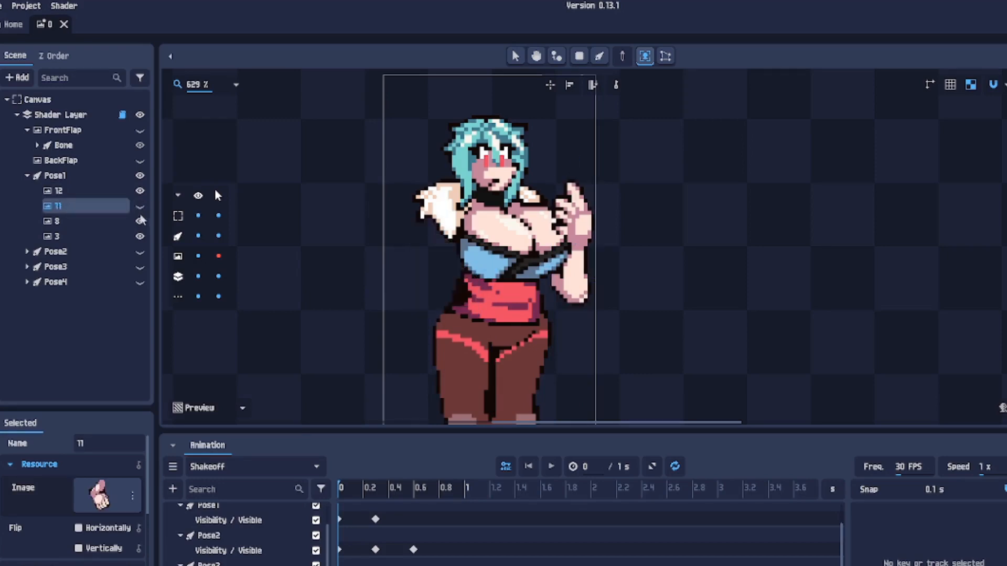
{"action": "left_click", "coordinate": [106, 193]}
Step: Generate a Shape-type polygon mesh on upper-body image 3 with Grow/Shrink 2, Simplify 1 and Merge under 2 px
{"action": "left_click", "coordinate": [84, 232]}
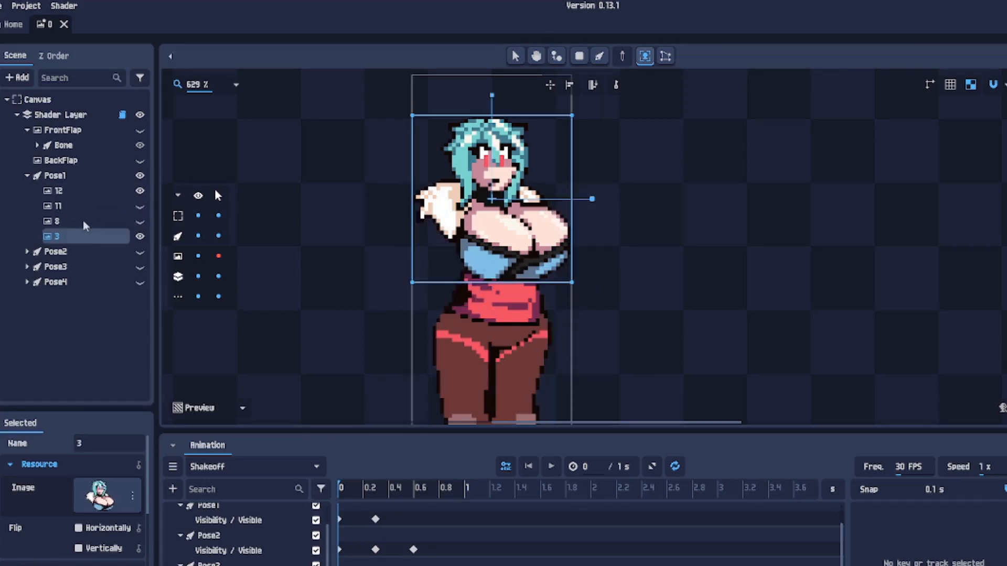
{"action": "left_click", "coordinate": [667, 56]}
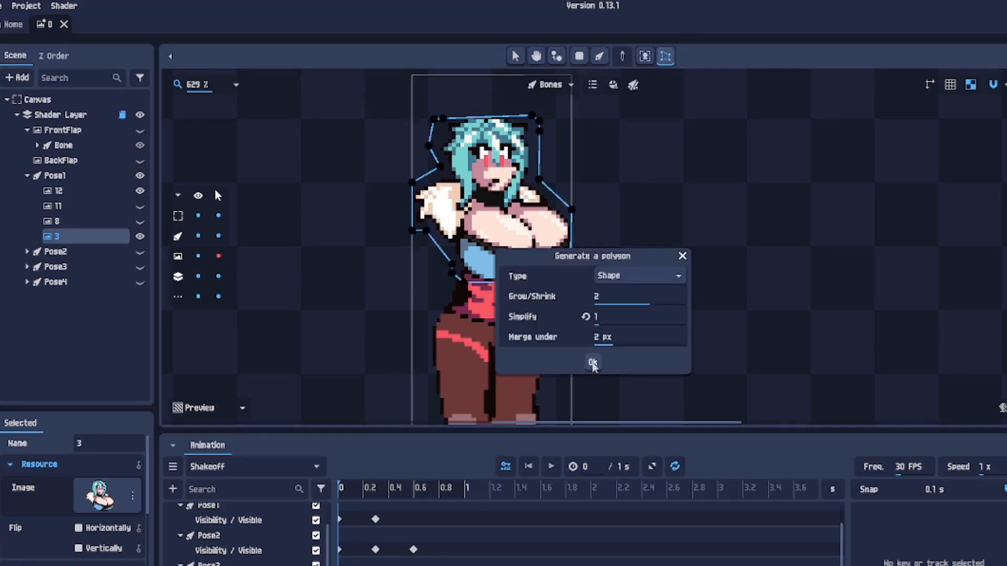
{"action": "left_click", "coordinate": [589, 361]}
Step: Add extra vertices around the outline of image 3's mesh, along the top, both sides and lower edge
{"action": "scroll", "coordinate": [507, 153], "scroll_direction": "up", "scroll_amount": 2}
{"action": "left_click", "coordinate": [559, 84]}
{"action": "left_click", "coordinate": [560, 103]}
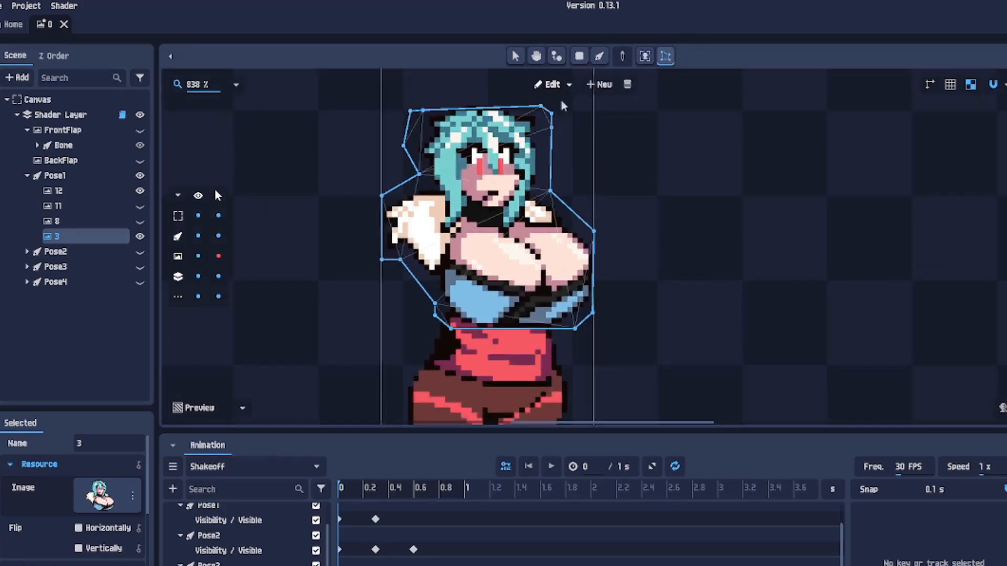
{"action": "left_click_drag", "start_coordinate": [446, 109], "coordinate": [450, 104]}
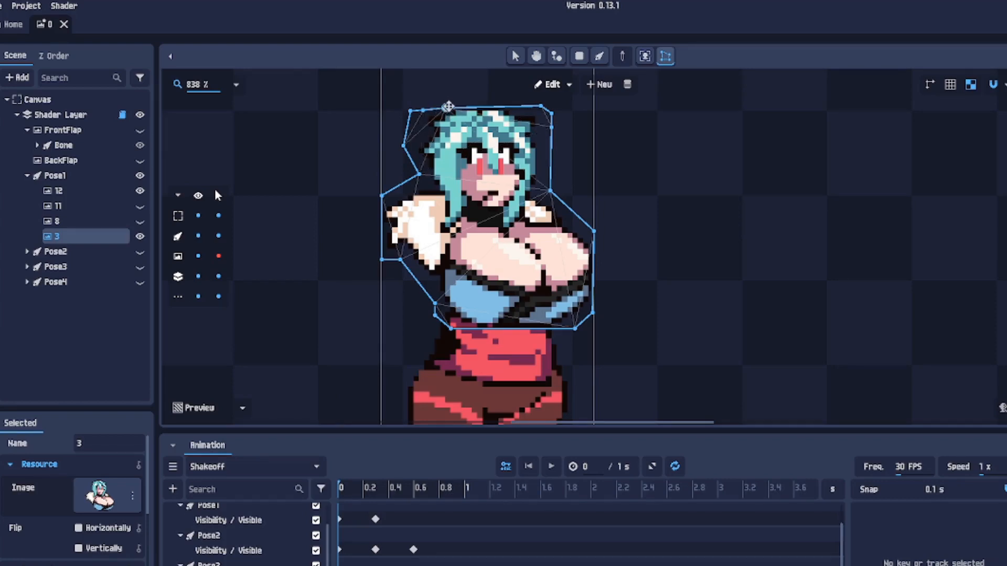
{"action": "left_click", "coordinate": [551, 158]}
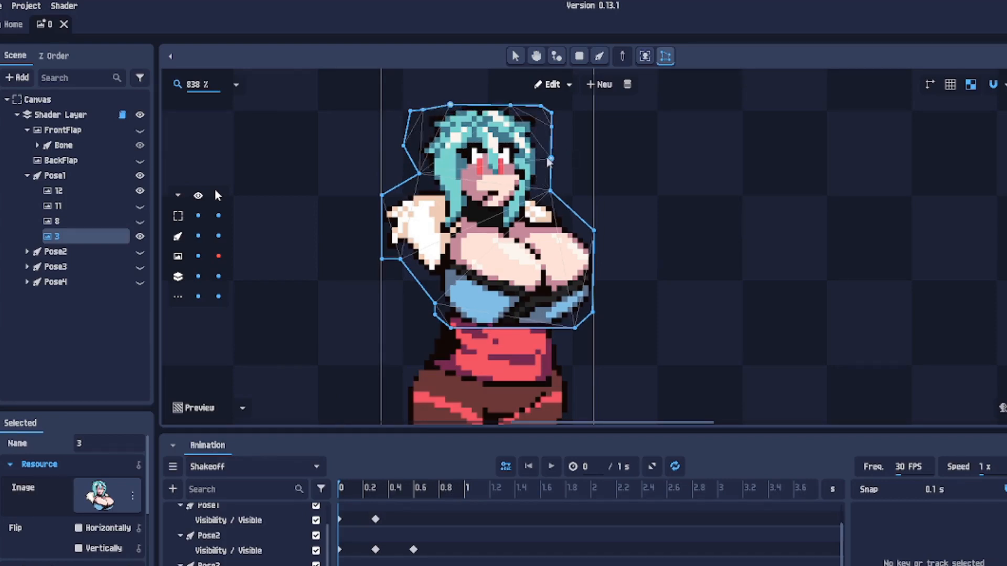
{"action": "left_click", "coordinate": [576, 213]}
{"action": "left_click", "coordinate": [592, 288]}
{"action": "left_click", "coordinate": [551, 329]}
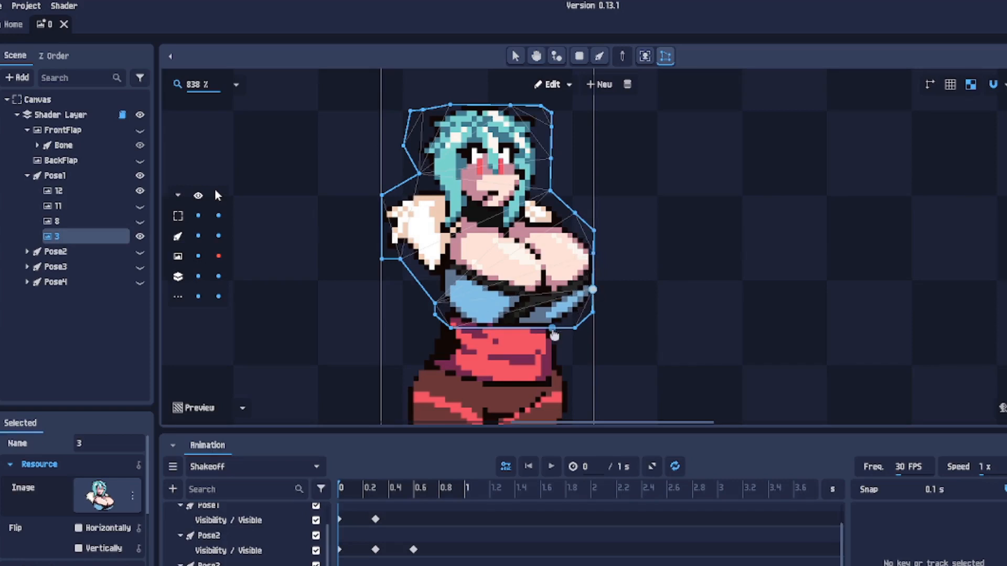
{"action": "left_click", "coordinate": [511, 329]}
{"action": "left_click", "coordinate": [480, 328]}
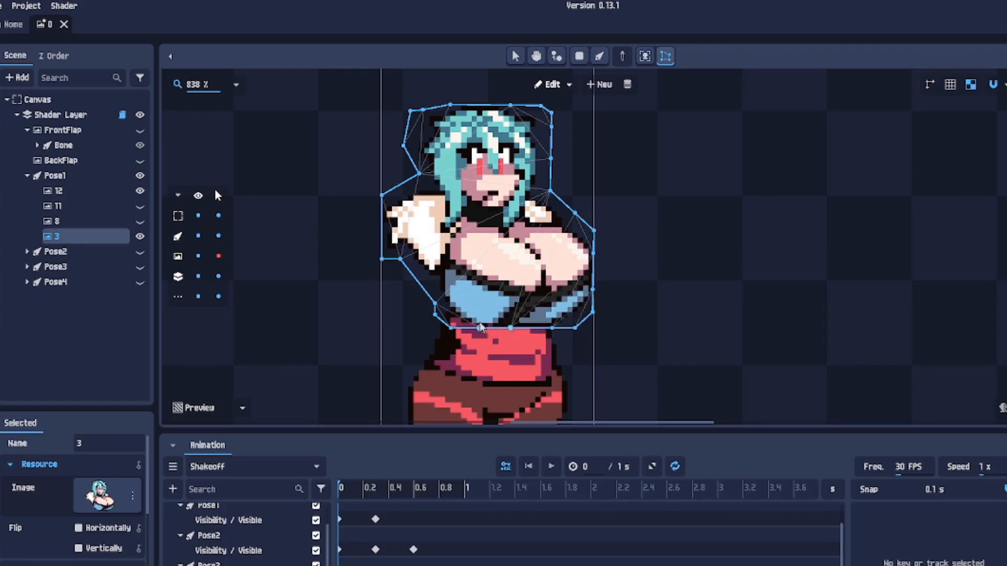
{"action": "left_click", "coordinate": [414, 277]}
{"action": "left_click", "coordinate": [398, 186]}
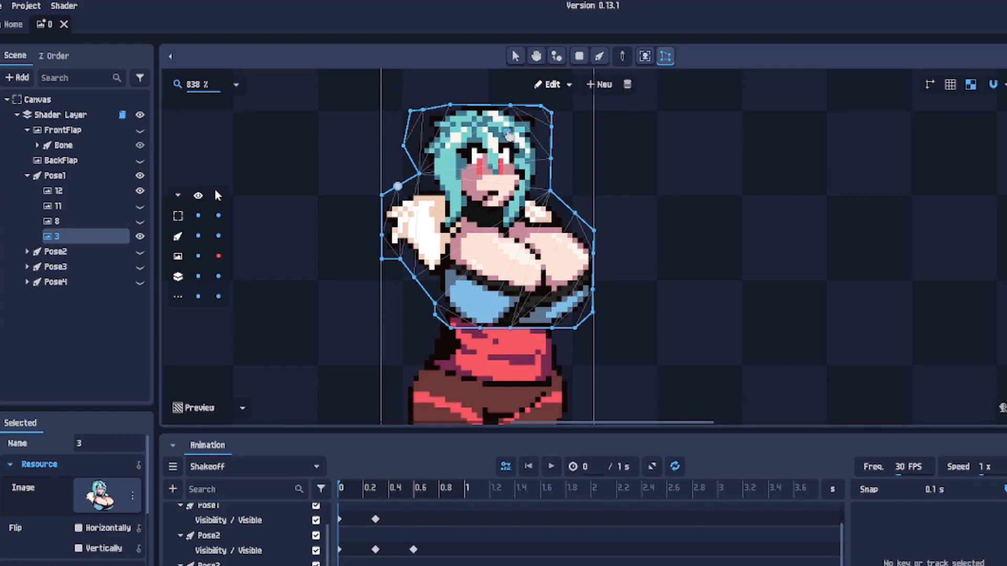
Step: Try pulling the top-edge vertex of image 3's mesh down into the hair and return it to the outline
{"action": "left_click_drag", "start_coordinate": [510, 106], "coordinate": [497, 153]}
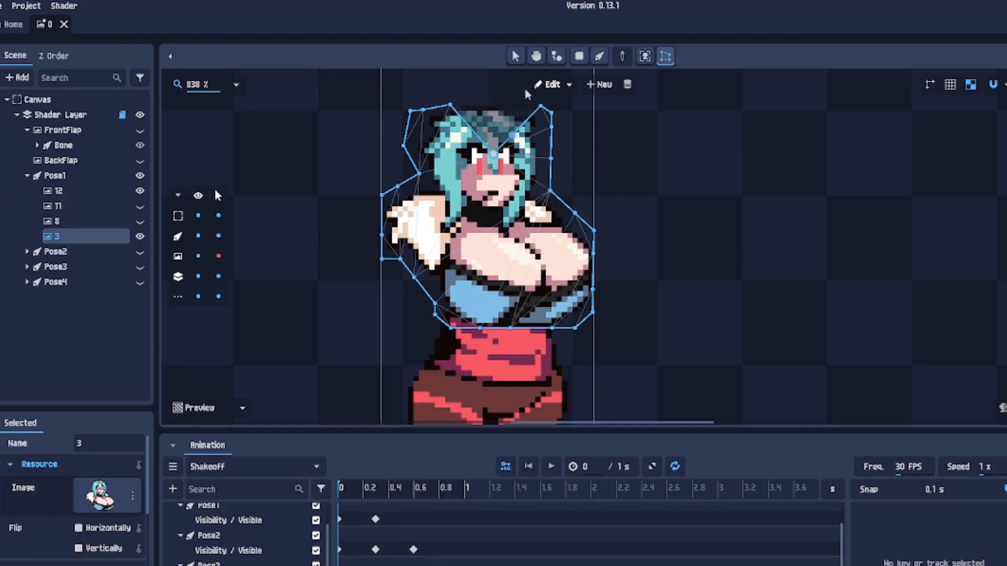
{"action": "left_click", "coordinate": [545, 86]}
{"action": "left_click", "coordinate": [516, 56]}
{"action": "left_click", "coordinate": [566, 95]}
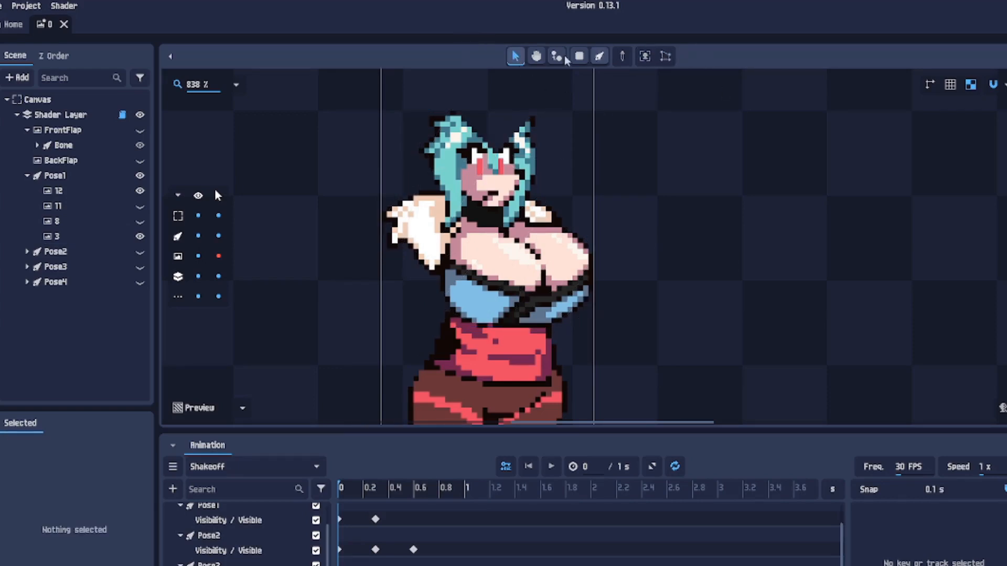
{"action": "left_click", "coordinate": [78, 176]}
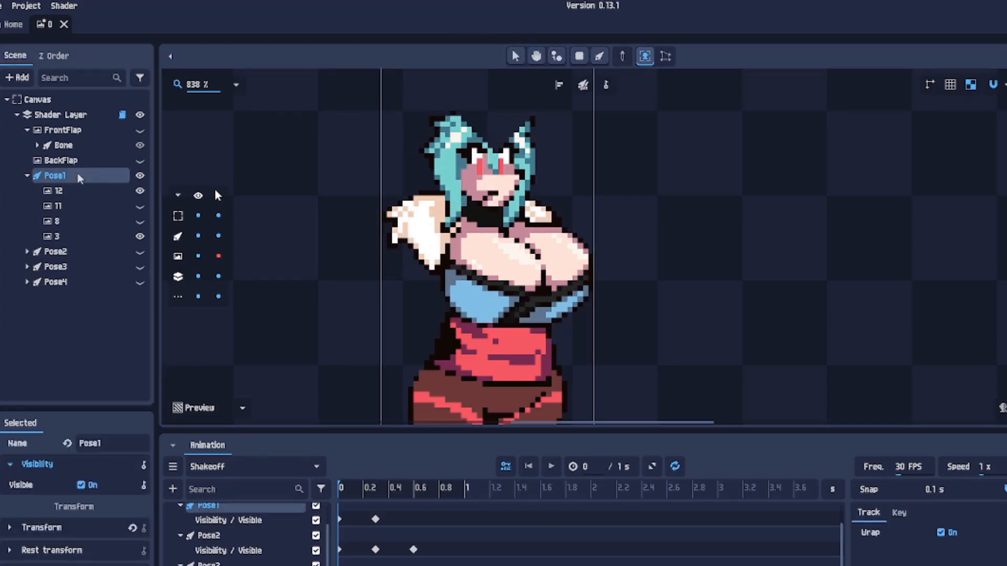
{"action": "left_click", "coordinate": [78, 191]}
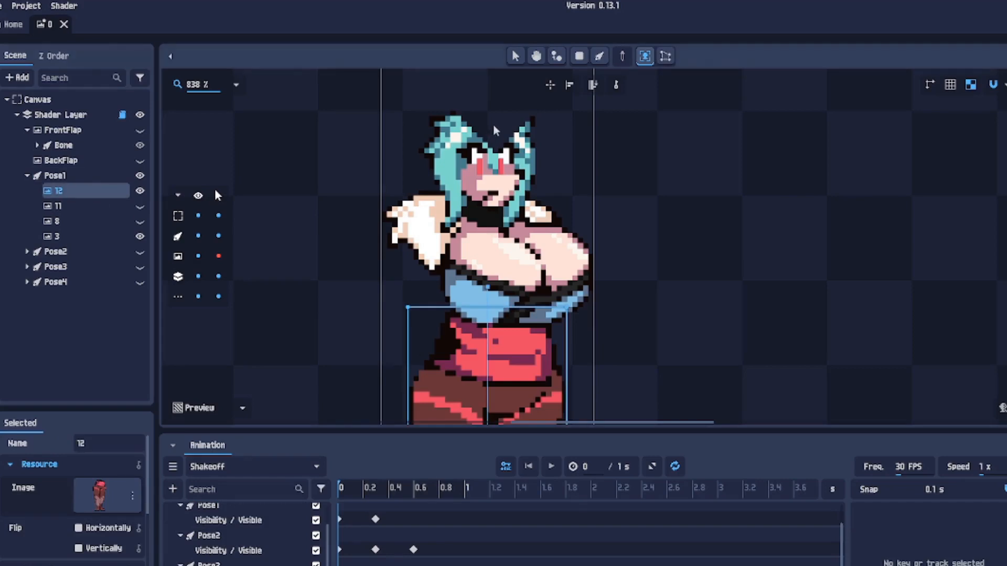
{"action": "left_click", "coordinate": [102, 237]}
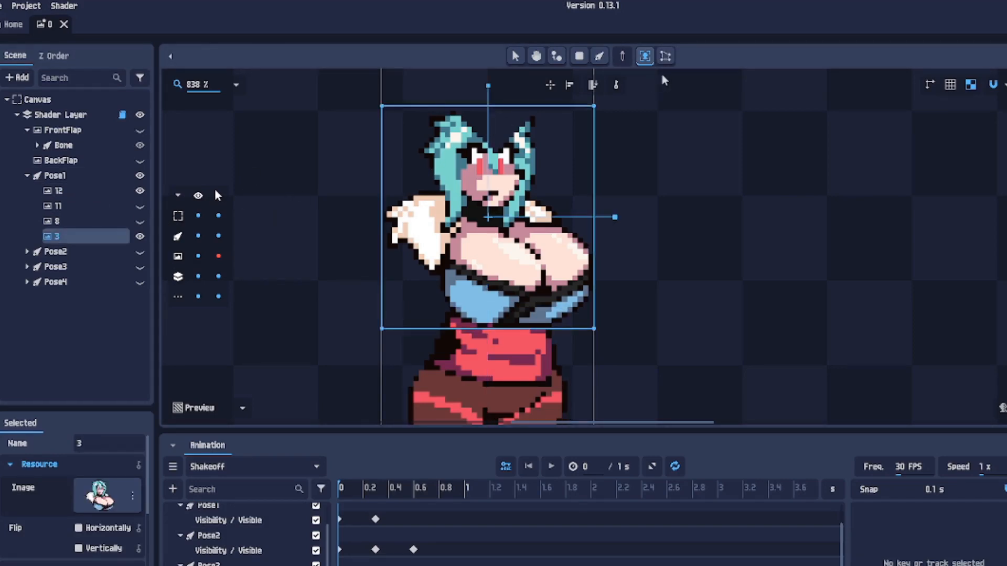
{"action": "left_click", "coordinate": [666, 56]}
{"action": "left_click_drag", "start_coordinate": [493, 154], "coordinate": [486, 105]}
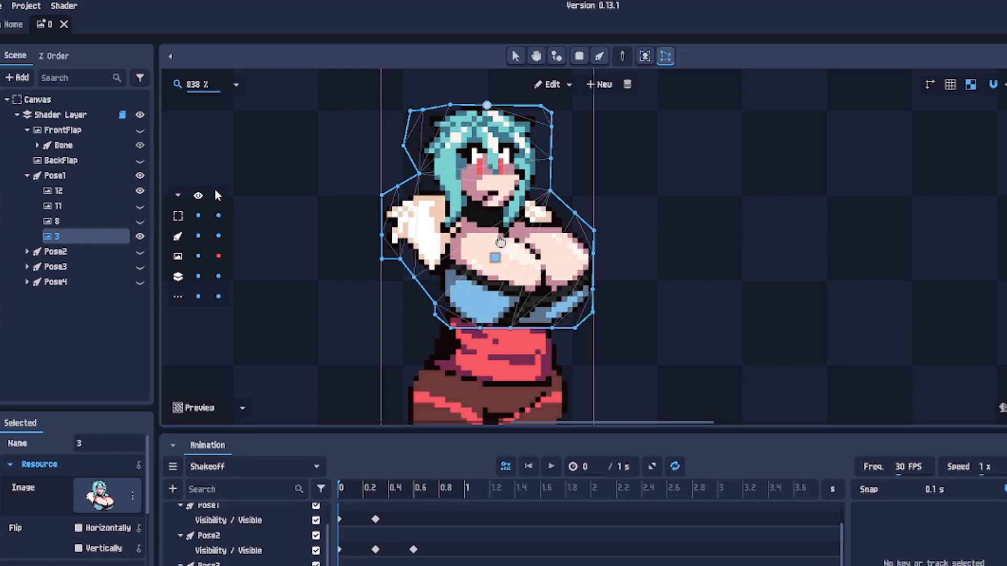
Step: Add a column of five inner vertices down the middle of the head, from the hair to the chin
{"action": "left_click", "coordinate": [491, 130]}
{"action": "left_click", "coordinate": [495, 142]}
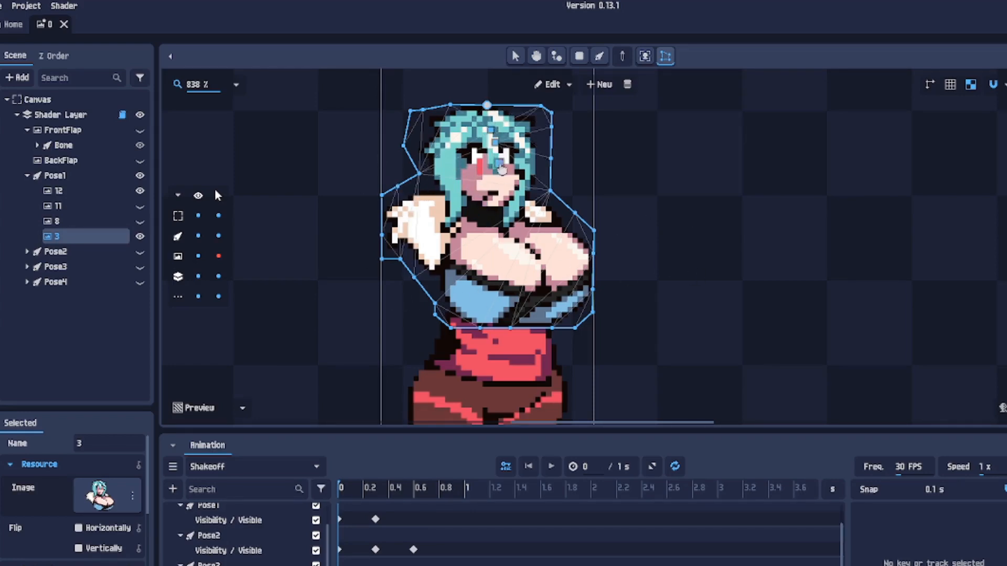
{"action": "left_click", "coordinate": [500, 164]}
{"action": "left_click", "coordinate": [502, 179]}
{"action": "left_click", "coordinate": [502, 195]}
Step: Add six inner vertices along the centre line of the chest, from below the neck to the mesh's lower edge
{"action": "left_click", "coordinate": [515, 229]}
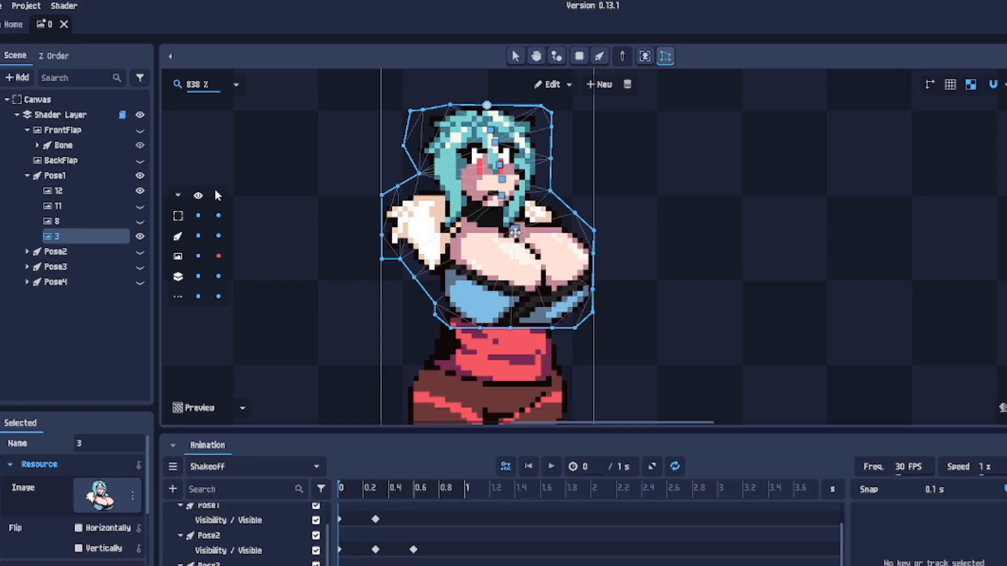
{"action": "left_click", "coordinate": [527, 243]}
{"action": "left_click", "coordinate": [539, 255]}
{"action": "left_click", "coordinate": [546, 278]}
{"action": "left_click", "coordinate": [542, 300]}
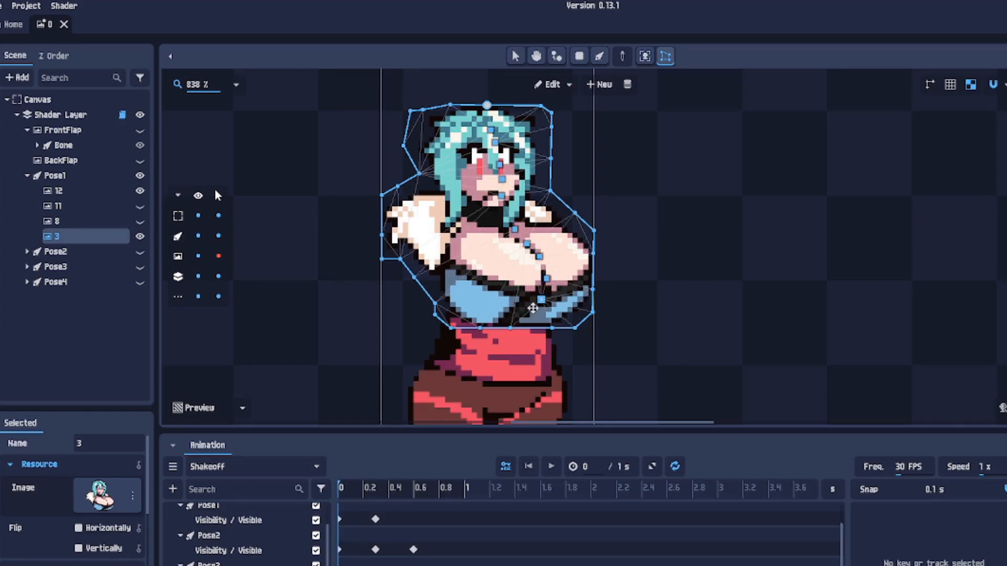
{"action": "left_click", "coordinate": [532, 314]}
Step: Add inner vertices along the outer side of the chest and across the collar to the opposite shoulder
{"action": "left_click", "coordinate": [438, 281]}
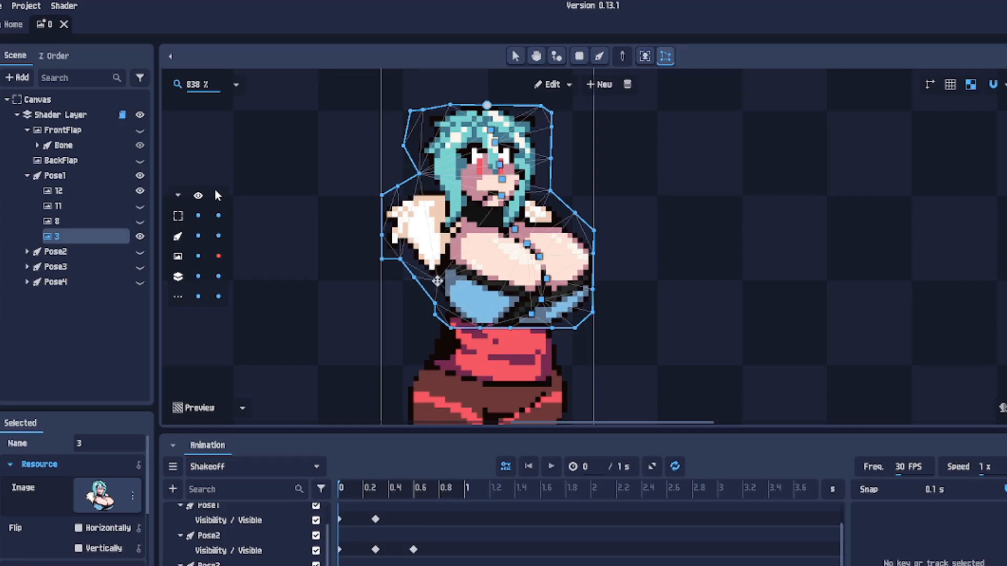
{"action": "left_click", "coordinate": [449, 242]}
{"action": "left_click", "coordinate": [456, 224]}
{"action": "left_click", "coordinate": [462, 221]}
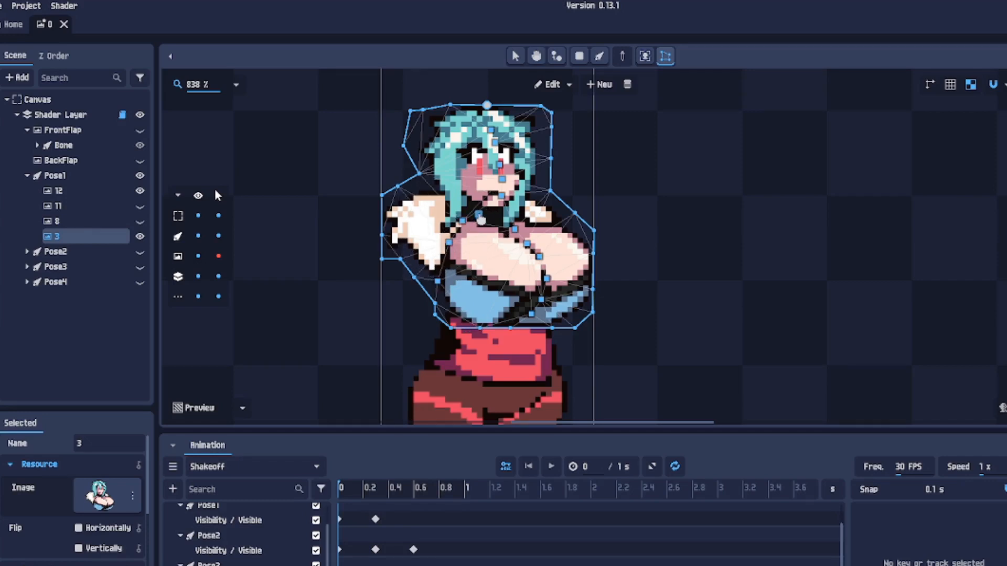
{"action": "left_click", "coordinate": [479, 214]}
{"action": "left_click", "coordinate": [538, 217]}
{"action": "left_click", "coordinate": [550, 223]}
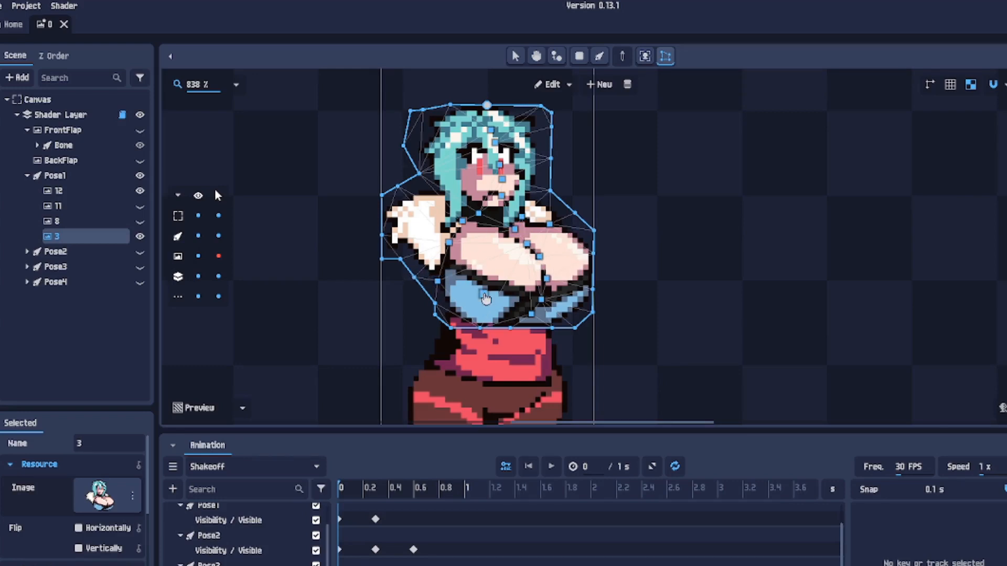
Step: Draw a short root bone at the side of the waist on image 3 and name it parent
{"action": "left_click", "coordinate": [602, 56]}
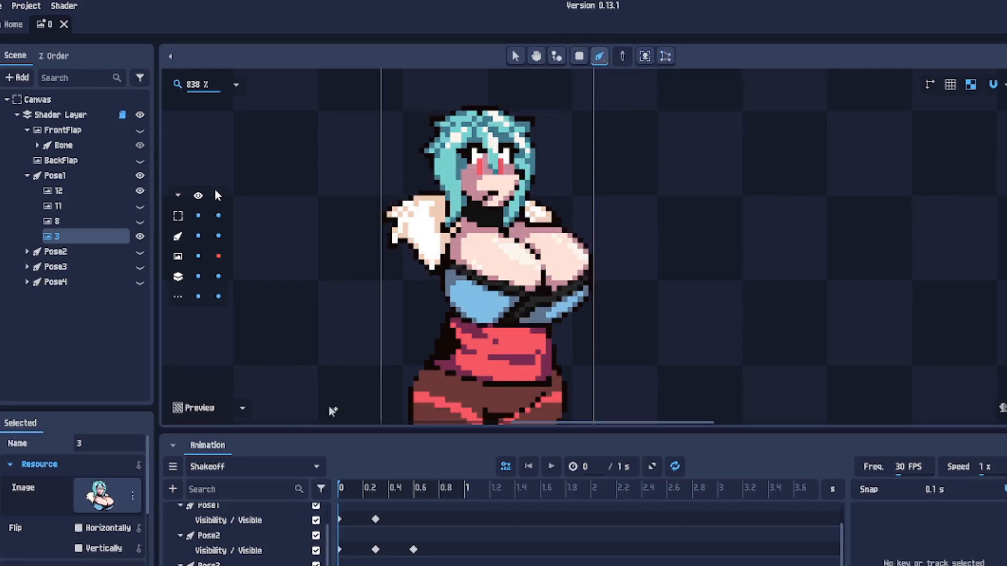
{"action": "left_click_drag", "start_coordinate": [448, 323], "coordinate": [443, 311]}
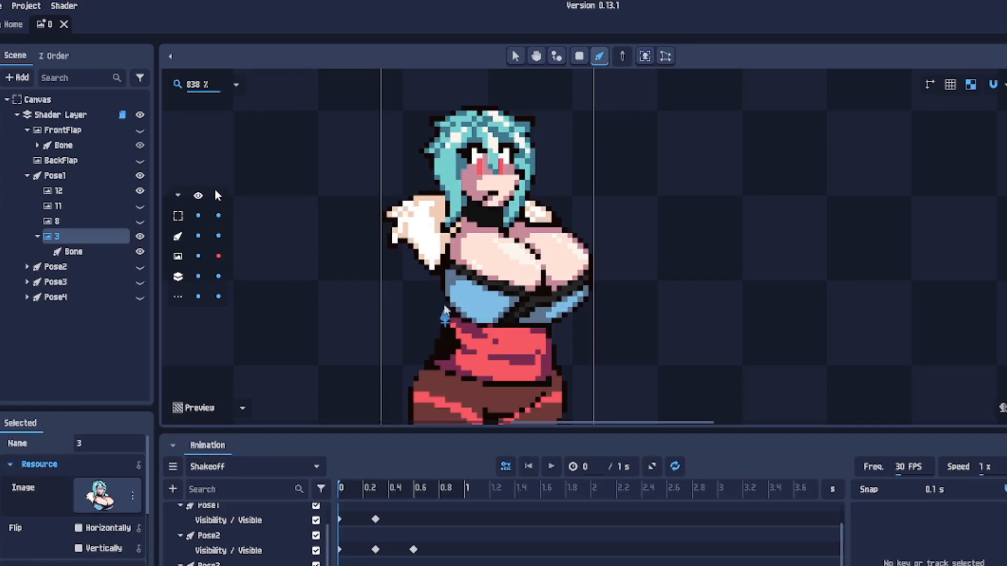
{"action": "left_click", "coordinate": [97, 441]}
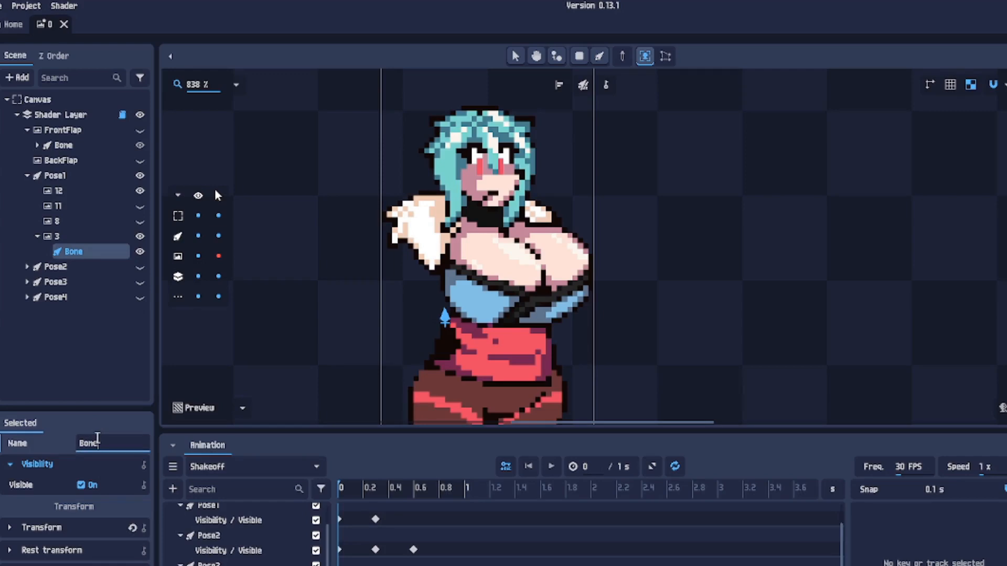
{"action": "key", "text": "ctrl+a"}
{"action": "type", "text": "parent"}
{"action": "key", "text": "Return"}
Step: Draw two bones on each side of the chest under the parent bone, one above the other
{"action": "key", "text": "b"}
{"action": "left_click_drag", "start_coordinate": [481, 244], "coordinate": [502, 307]}
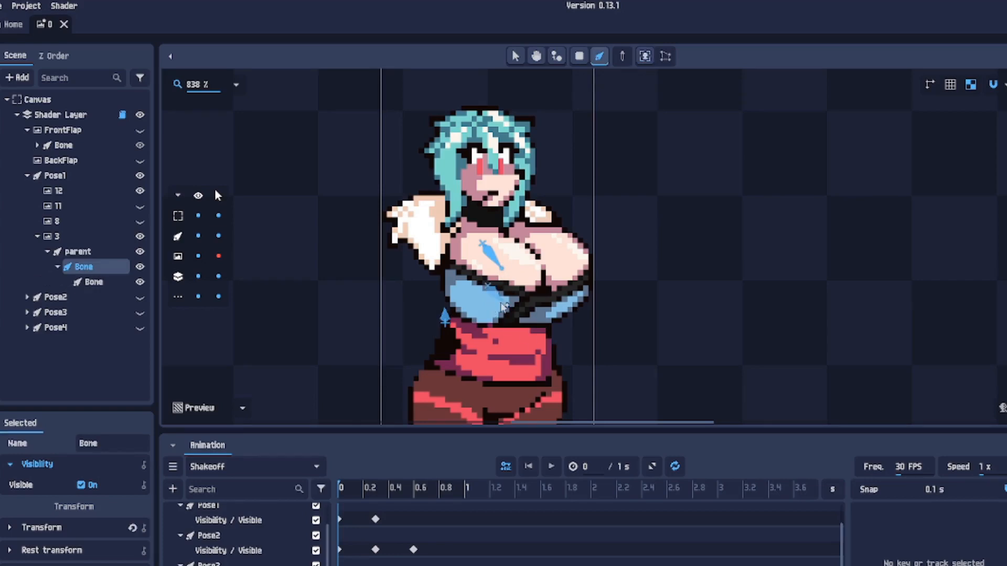
{"action": "left_click", "coordinate": [445, 317]}
{"action": "left_click_drag", "start_coordinate": [549, 246], "coordinate": [575, 312]}
{"action": "left_click", "coordinate": [442, 323]}
{"action": "key", "text": "b"}
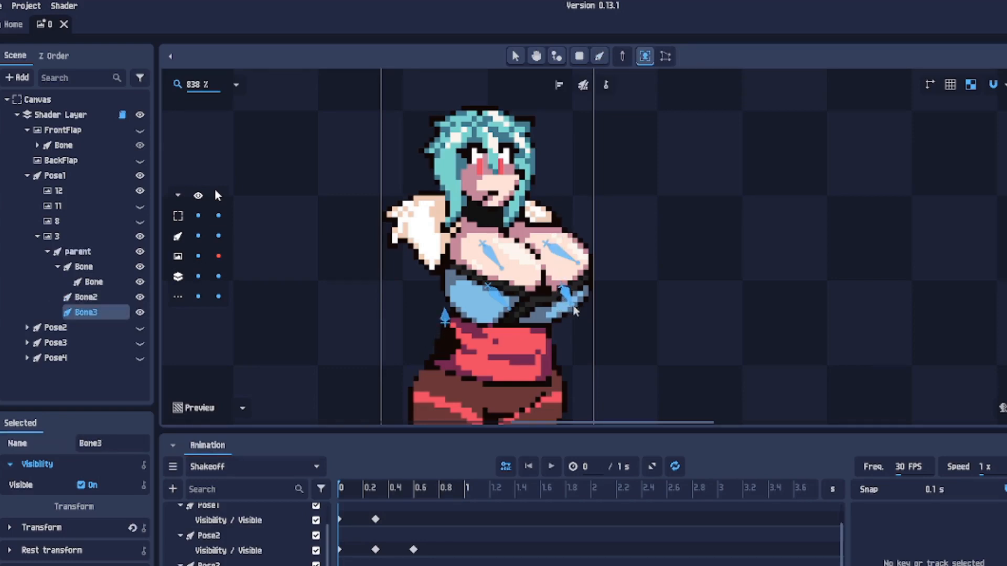
Step: Draw a head bone as a child of parent, running up the face from the chin to the hair
{"action": "left_click", "coordinate": [447, 324]}
{"action": "key", "text": "b"}
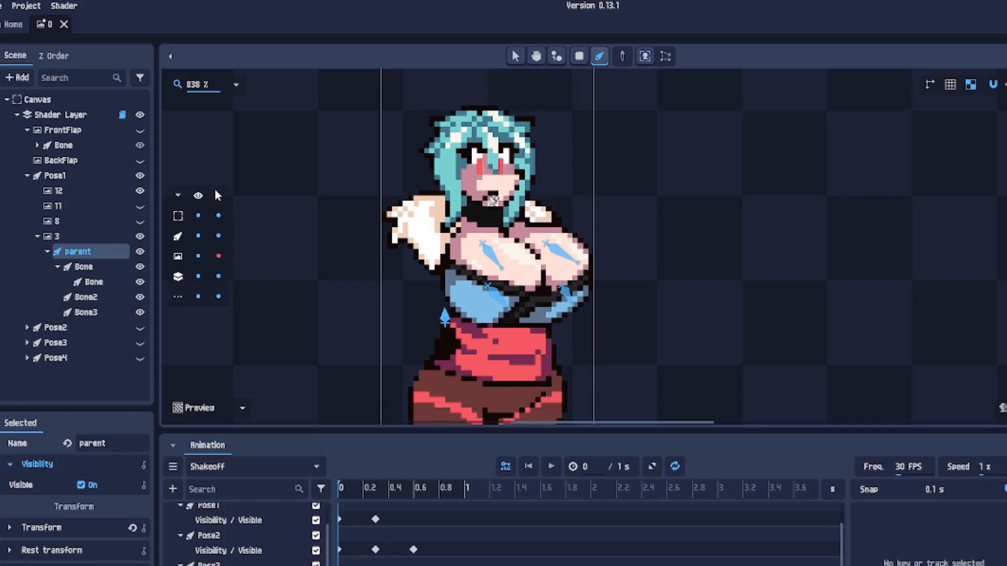
{"action": "left_click_drag", "start_coordinate": [493, 200], "coordinate": [492, 141]}
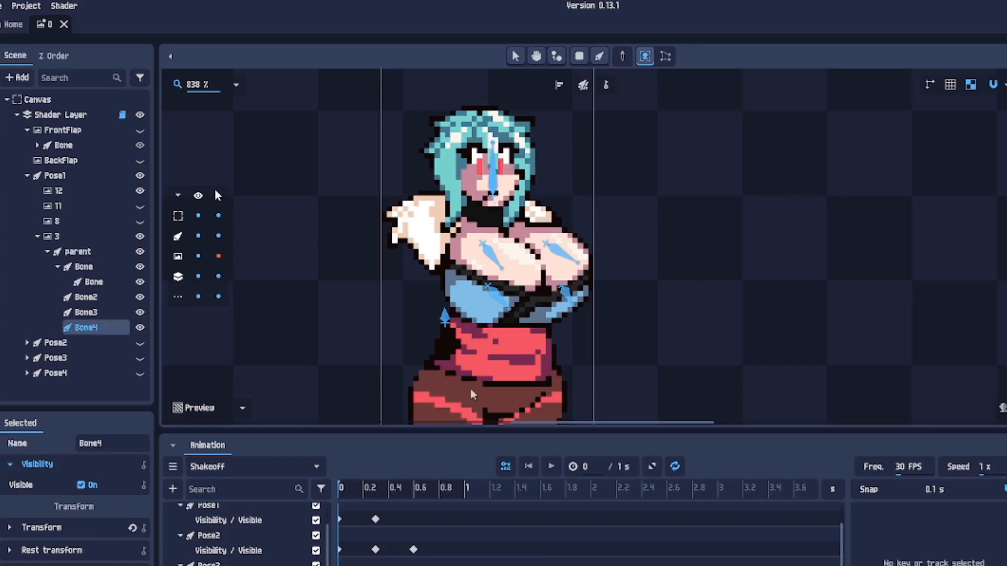
Step: Draw two short bones under the parent bone, one on each side of the hair on top of the head
{"action": "left_click", "coordinate": [443, 324]}
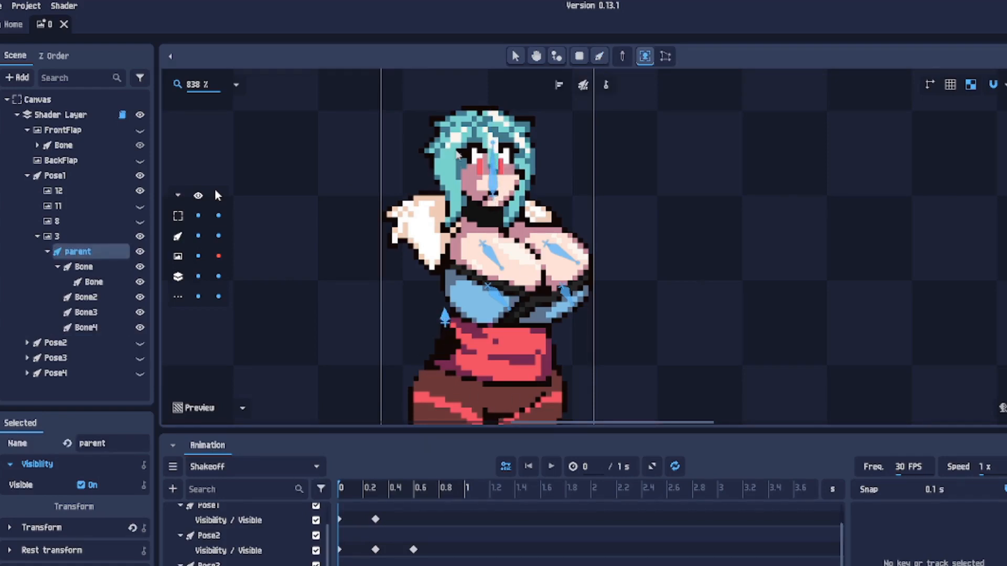
{"action": "key", "text": "b"}
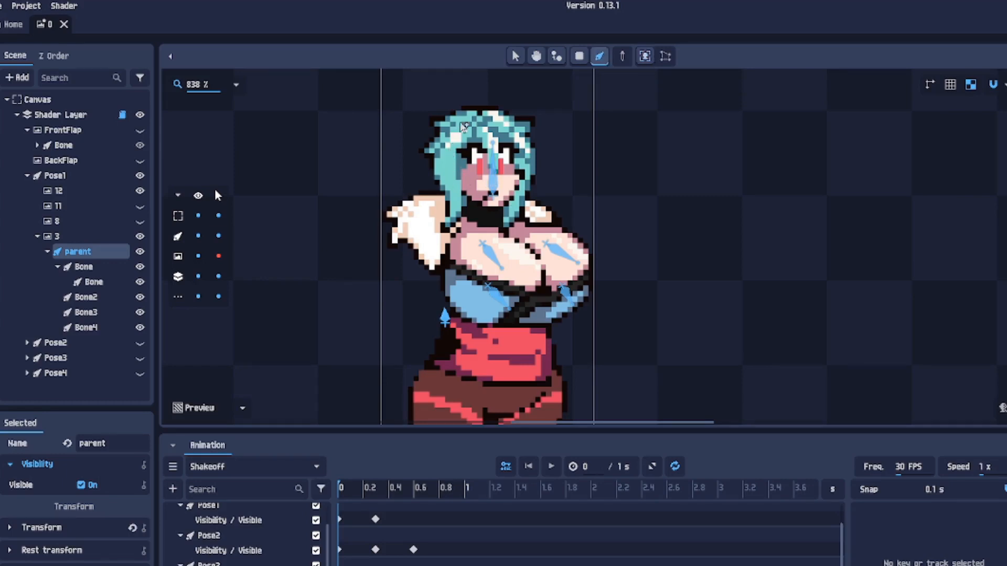
{"action": "left_click", "coordinate": [464, 128]}
{"action": "left_click_drag", "start_coordinate": [463, 127], "coordinate": [443, 146]}
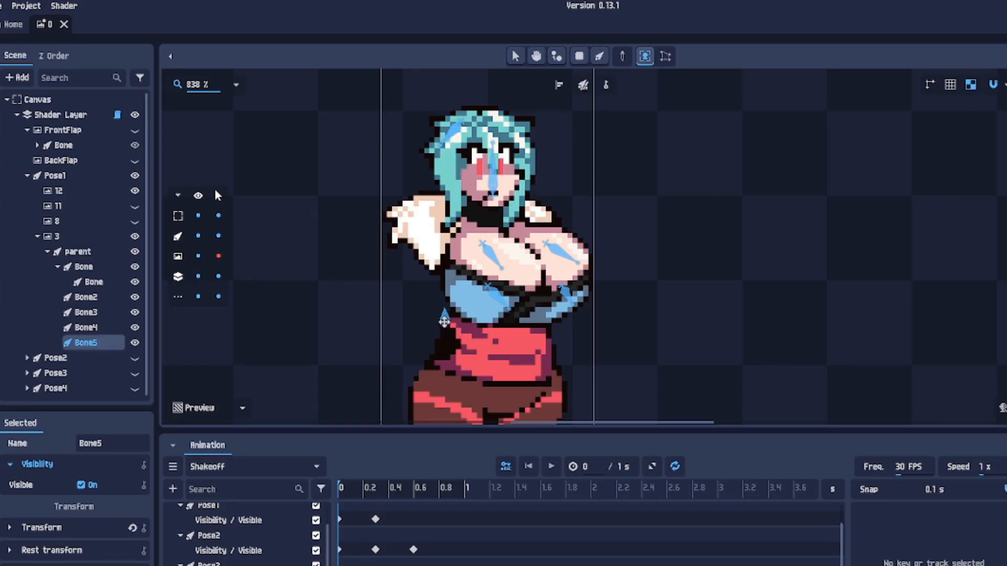
{"action": "left_click", "coordinate": [445, 323]}
{"action": "key", "text": "b"}
{"action": "left_click_drag", "start_coordinate": [504, 121], "coordinate": [531, 139]}
Step: Draw a bone under parent across the white fur at the shoulder, running outward from the neck side
{"action": "left_click", "coordinate": [445, 323]}
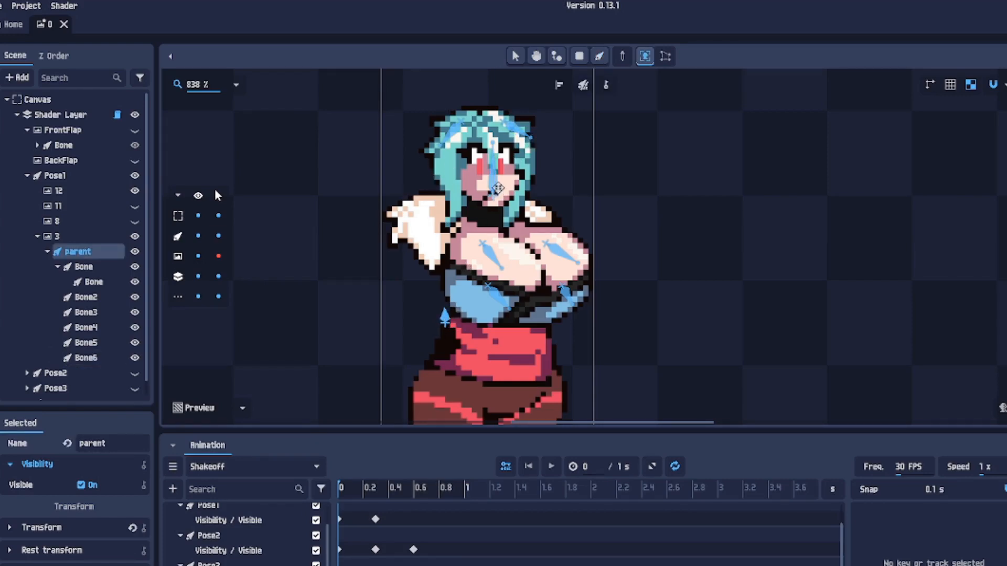
{"action": "key", "text": "b"}
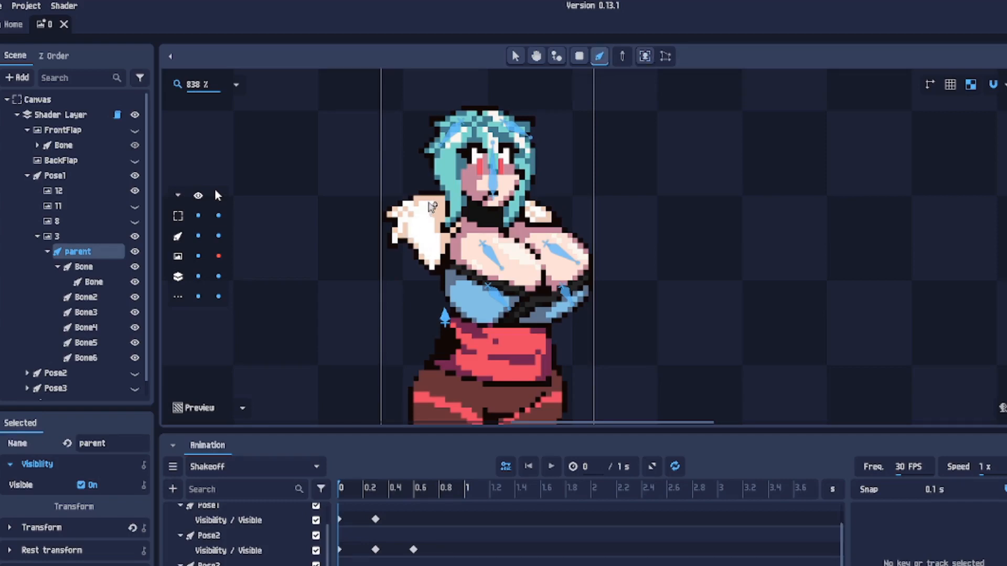
{"action": "left_click_drag", "start_coordinate": [431, 206], "coordinate": [395, 228]}
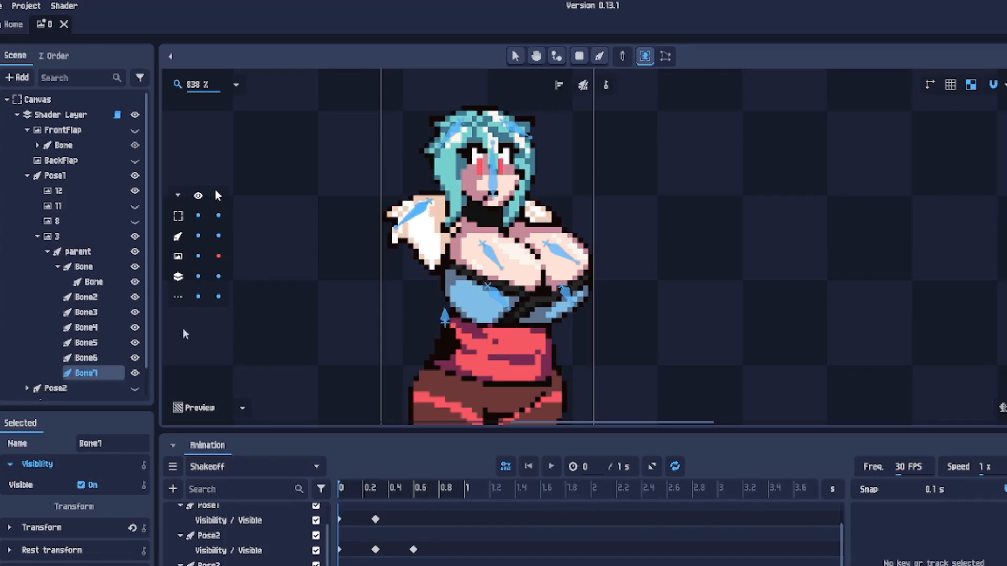
Step: Switch image 3's mesh to Bones mode and exclude only the parent bone from the bones bound to it
{"action": "left_click", "coordinate": [93, 241]}
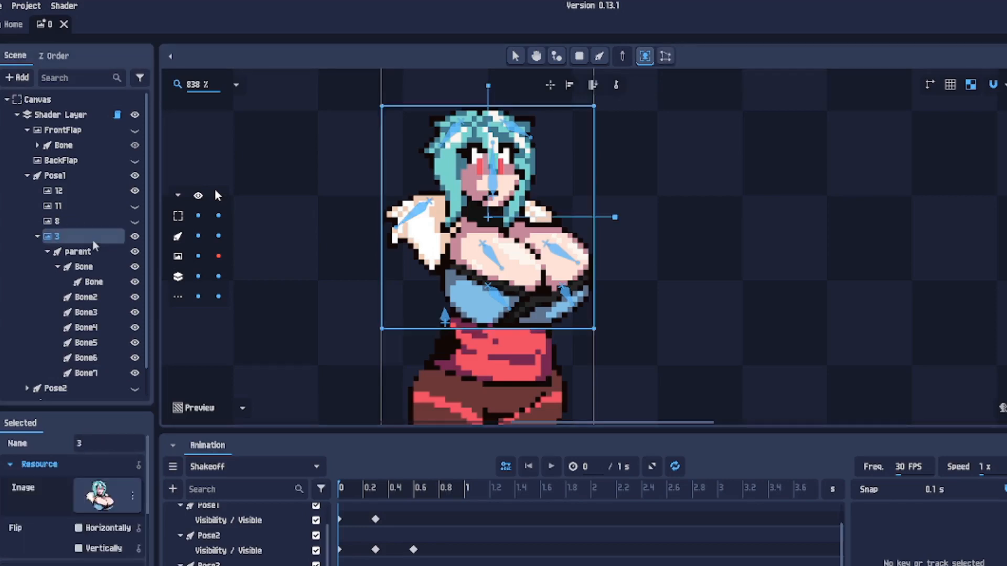
{"action": "left_click", "coordinate": [664, 57]}
{"action": "left_click", "coordinate": [555, 92]}
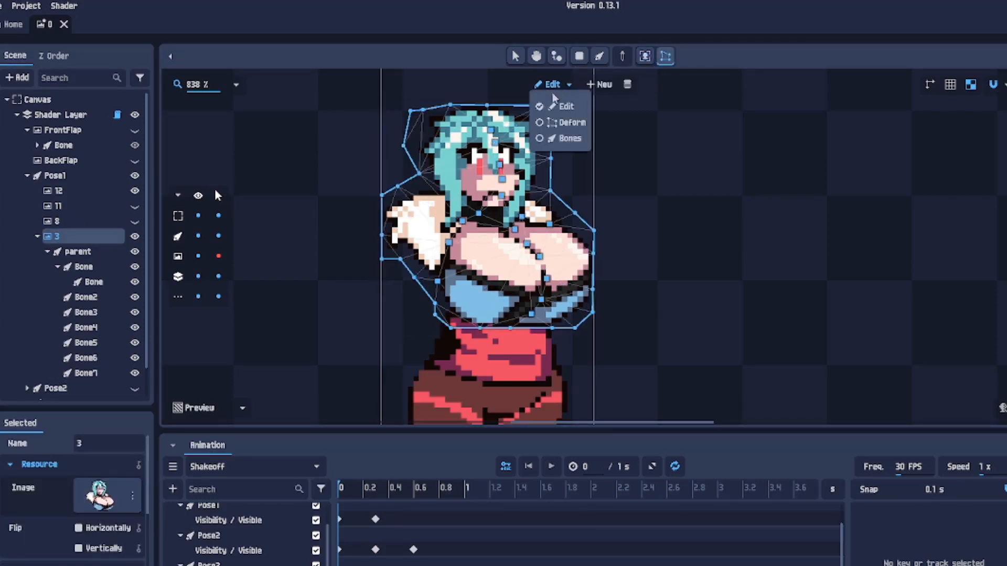
{"action": "left_click", "coordinate": [556, 139]}
{"action": "left_click", "coordinate": [592, 85]}
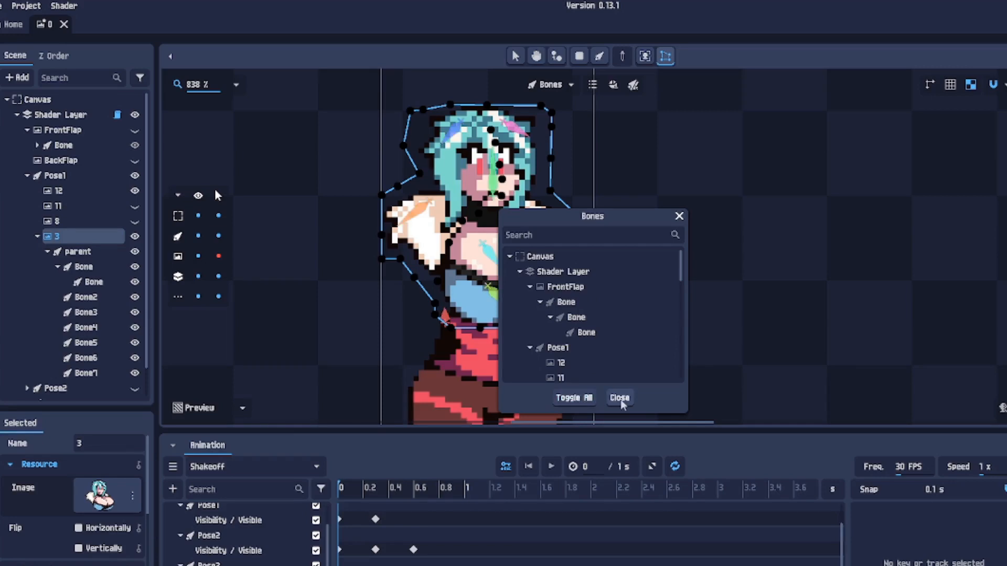
{"action": "left_click_drag", "start_coordinate": [602, 220], "coordinate": [754, 184]}
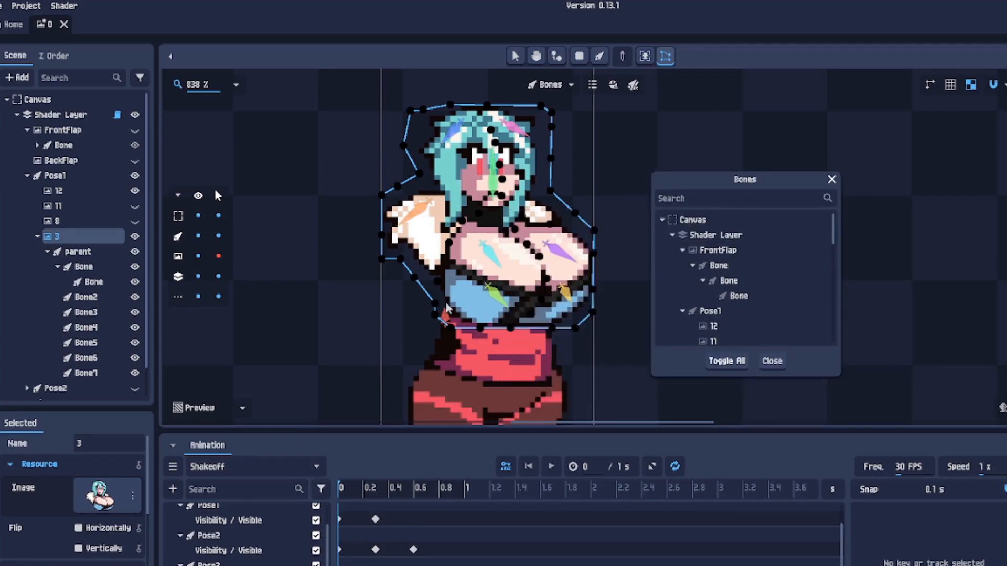
{"action": "scroll", "coordinate": [788, 301], "scroll_direction": "down", "scroll_amount": 4}
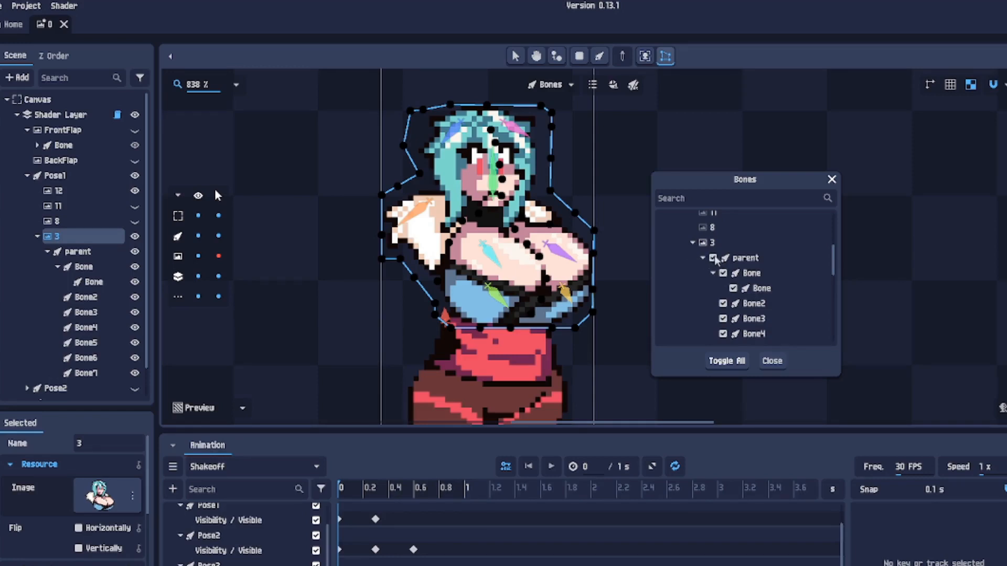
{"action": "left_click", "coordinate": [714, 258]}
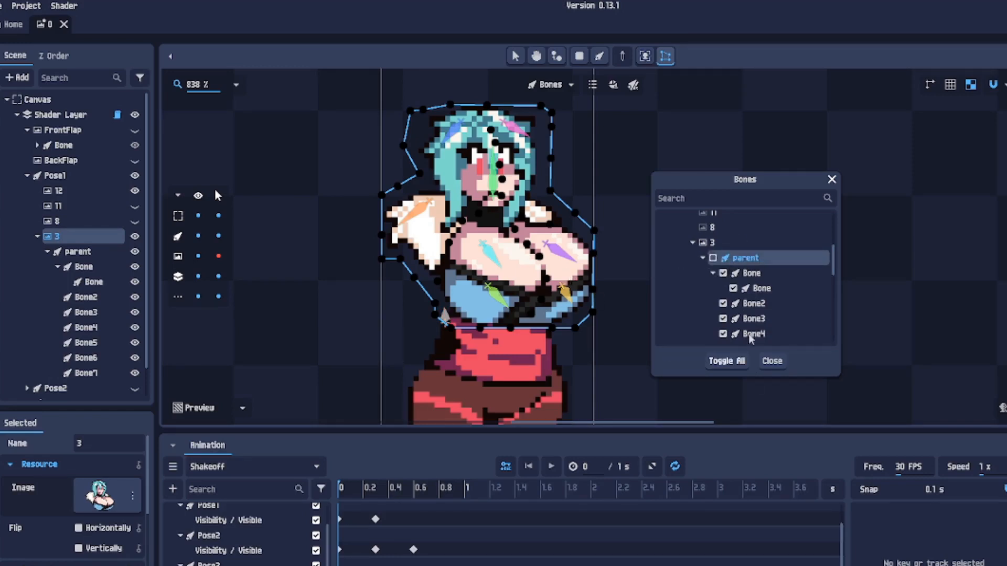
{"action": "left_click", "coordinate": [727, 361]}
{"action": "left_click", "coordinate": [703, 258]}
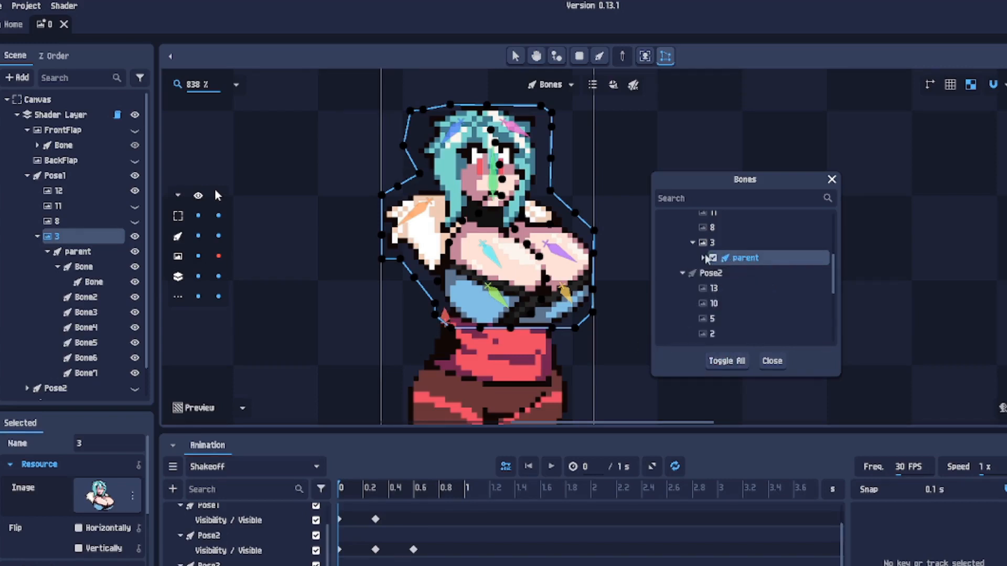
{"action": "left_click", "coordinate": [704, 258]}
{"action": "left_click", "coordinate": [772, 361]}
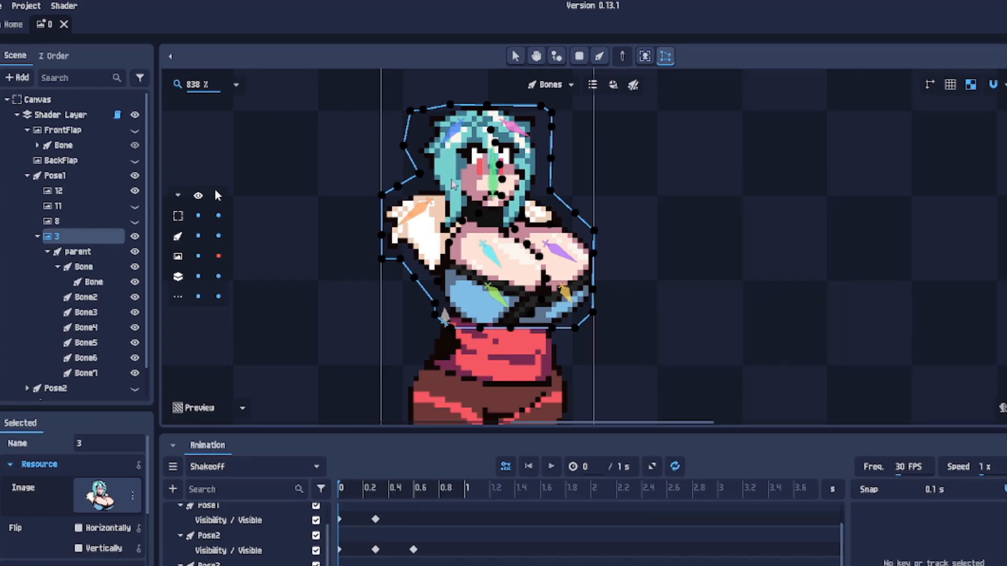
{"action": "left_click", "coordinate": [520, 61]}
{"action": "left_click", "coordinate": [439, 206]}
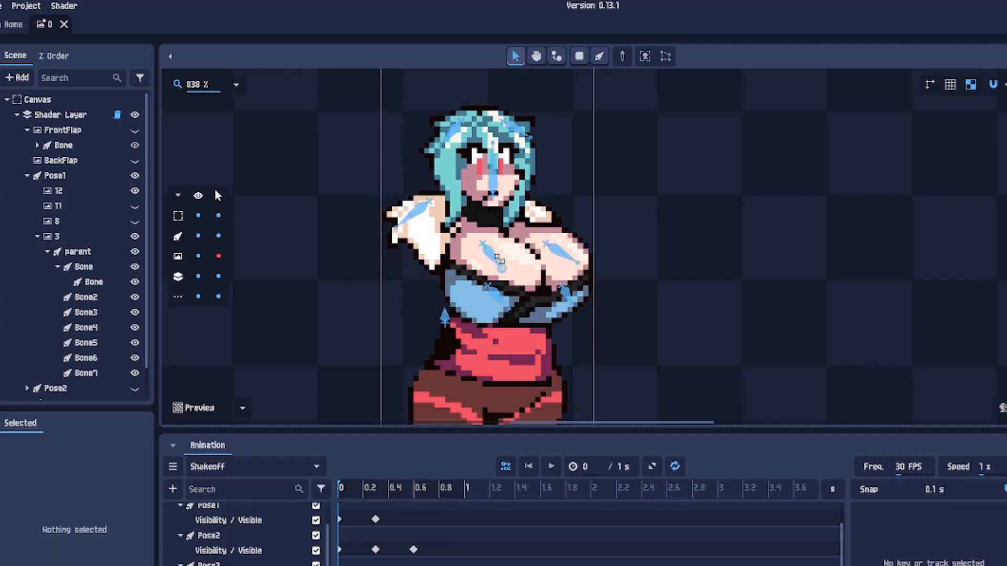
{"action": "left_click", "coordinate": [494, 255]}
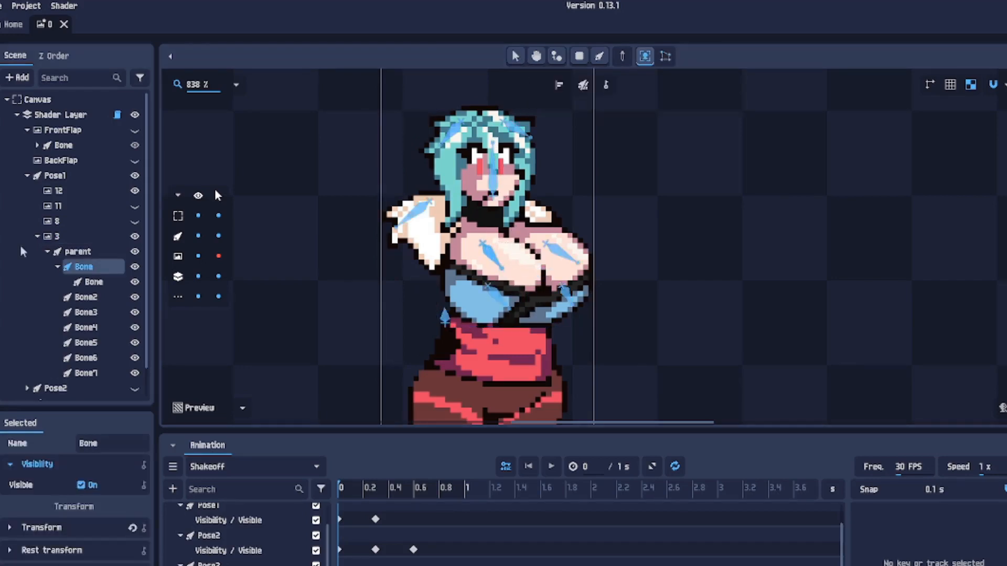
Step: Calculate automatic bone weights for all vertices of image 3's mesh
{"action": "left_click", "coordinate": [77, 254]}
{"action": "left_click", "coordinate": [58, 237]}
{"action": "left_click", "coordinate": [665, 56]}
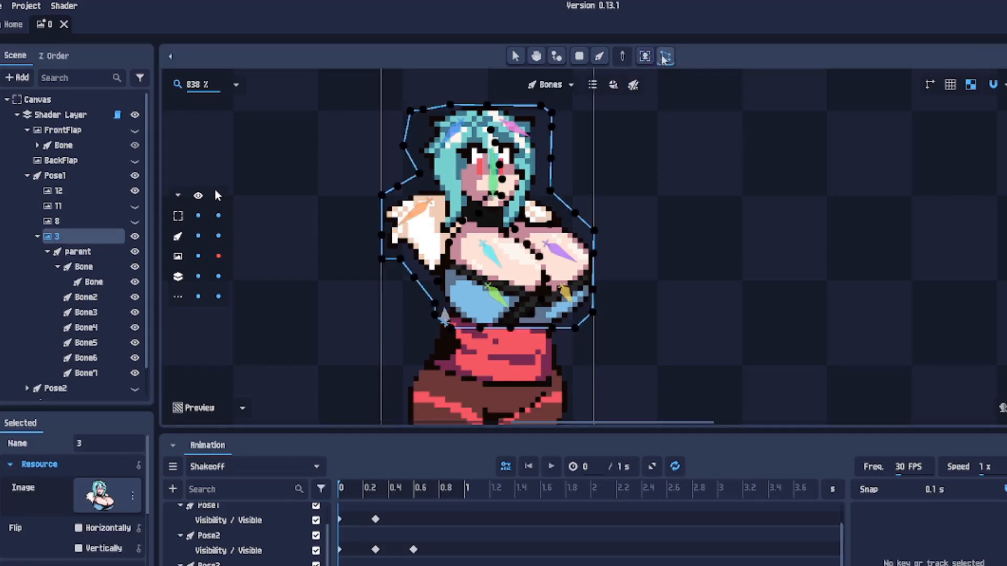
{"action": "left_click", "coordinate": [615, 86]}
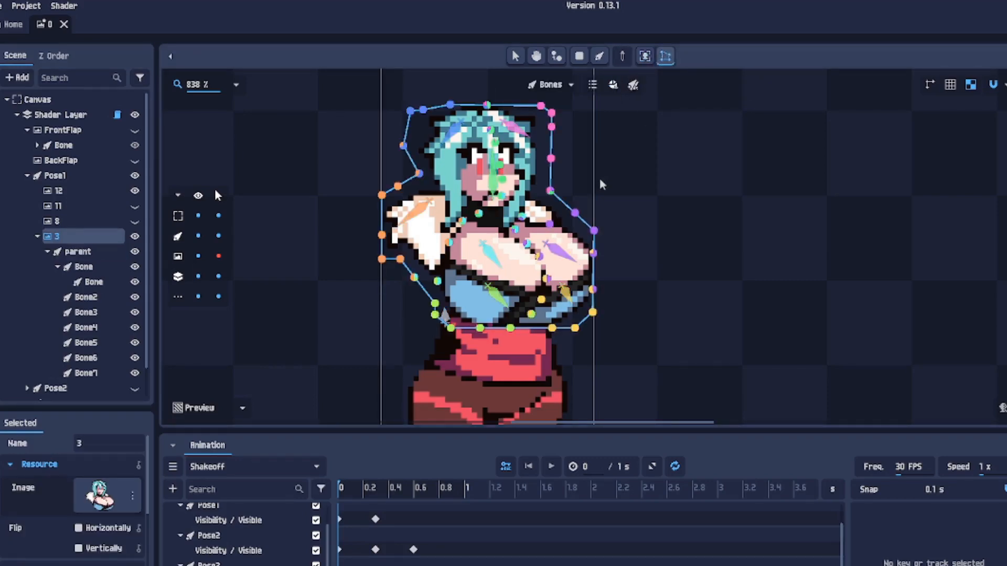
Step: Test the mesh deformation by moving the upper chest bone, and undo the move
{"action": "left_click", "coordinate": [513, 56]}
{"action": "left_click", "coordinate": [503, 254]}
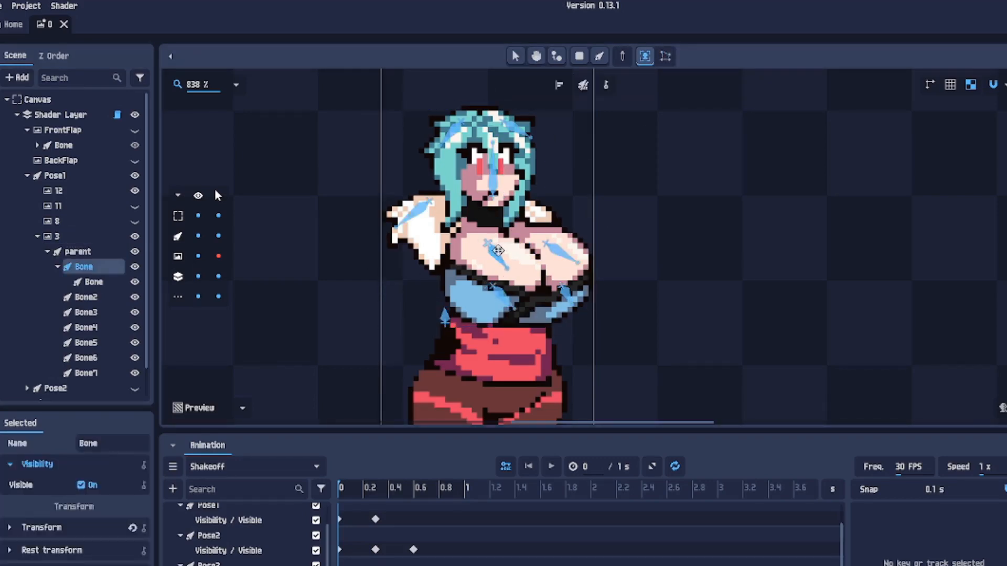
{"action": "key", "text": "t"}
{"action": "mouse_move", "coordinate": [497, 254]}
{"action": "left_mouse_down"}
{"action": "mouse_move", "coordinate": [483, 257]}
{"action": "mouse_move", "coordinate": [506, 247]}
{"action": "mouse_move", "coordinate": [499, 267]}
{"action": "mouse_move", "coordinate": [496, 246]}
{"action": "left_mouse_up"}
{"action": "key", "text": "ctrl+z"}
{"action": "key", "text": "ctrl+z"}
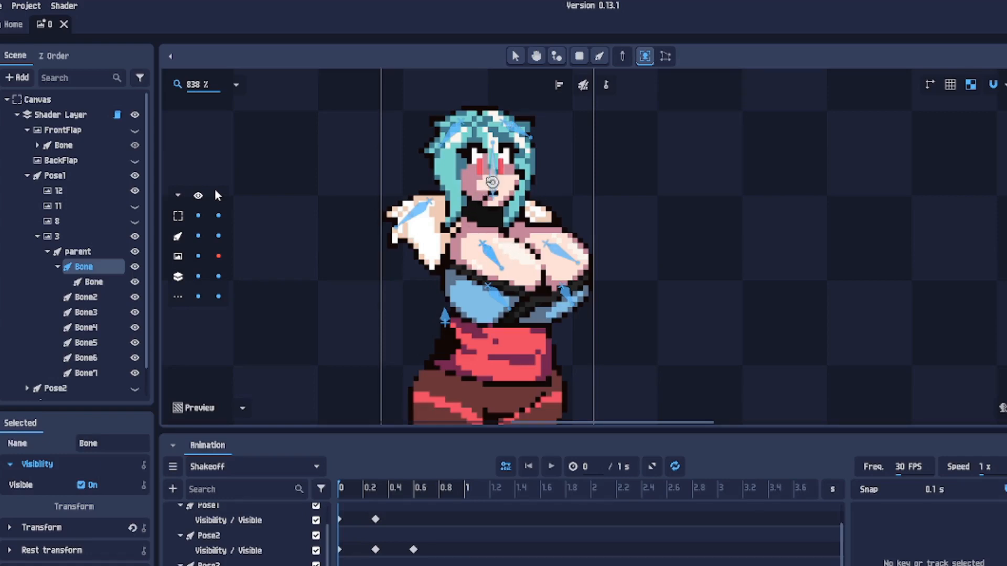
Step: Test how the head and hair deform by moving their bones, and restore the original pose
{"action": "left_click_drag", "start_coordinate": [492, 182], "coordinate": [592, 271]}
{"action": "key", "text": "ctrl+z"}
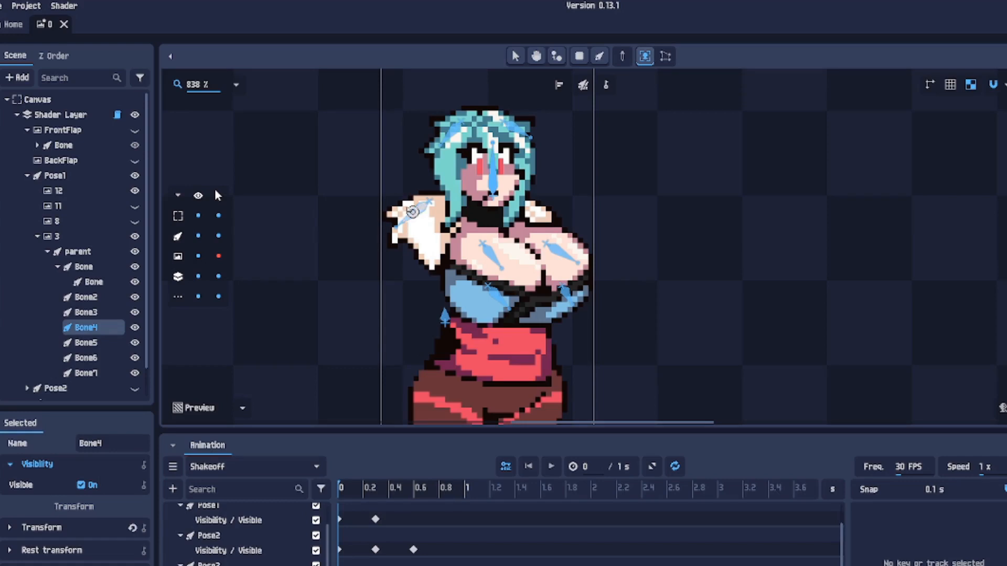
{"action": "left_click", "coordinate": [433, 200]}
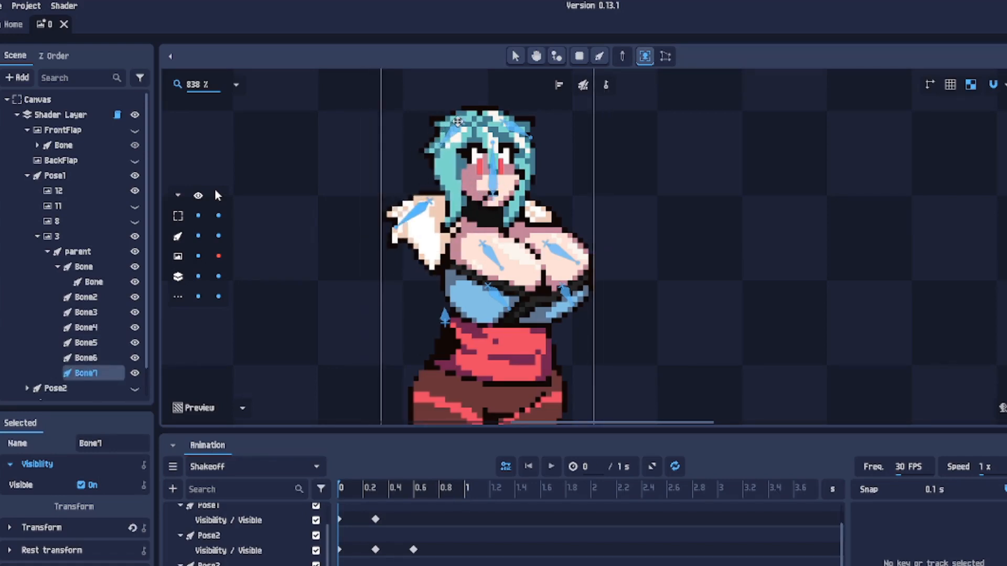
{"action": "left_click_drag", "start_coordinate": [459, 123], "coordinate": [411, 123]}
{"action": "left_click_drag", "start_coordinate": [497, 186], "coordinate": [474, 189]}
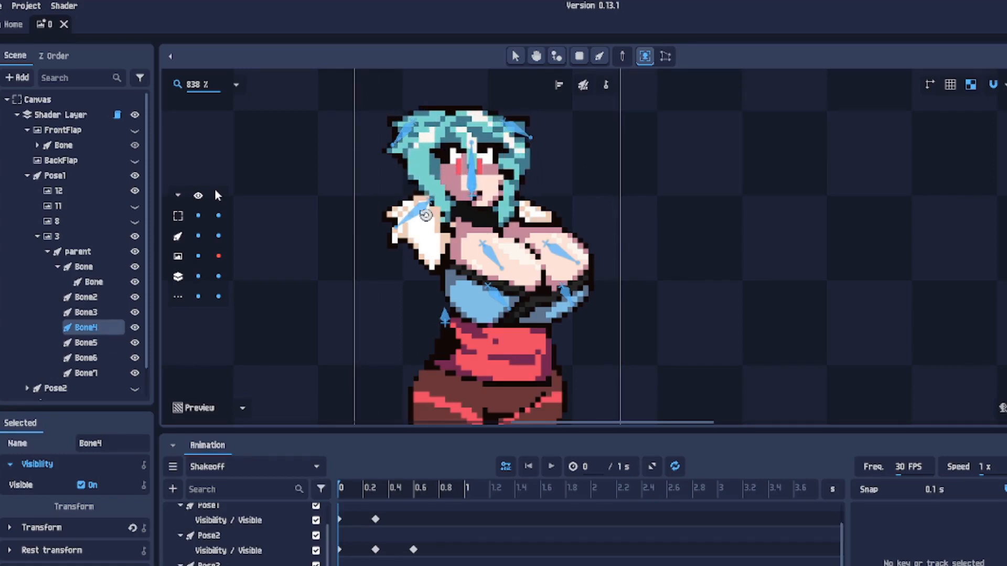
{"action": "left_click_drag", "start_coordinate": [476, 196], "coordinate": [561, 230]}
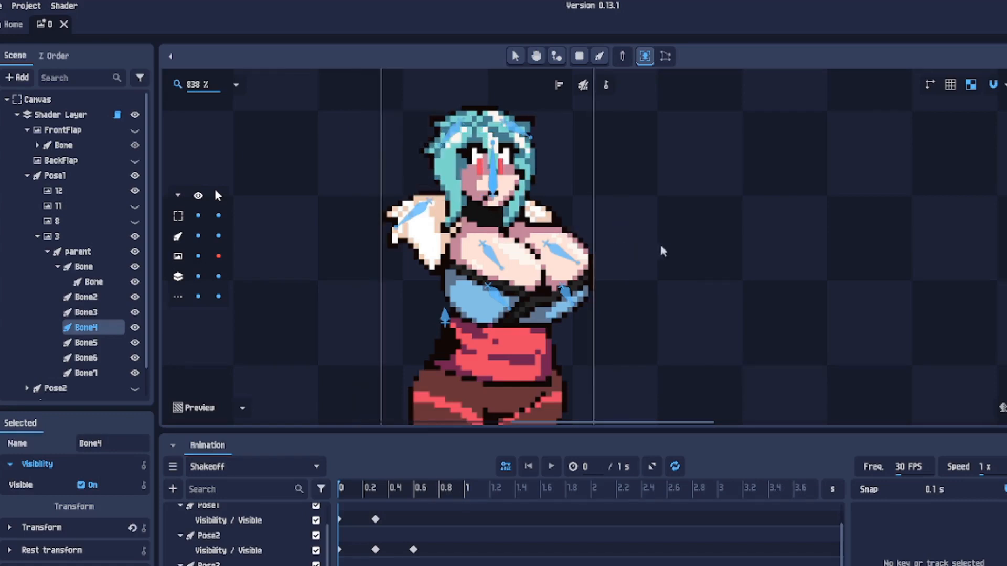
Step: Collapse image 3 in the scene tree and open the mesh of leg image 12 in Edit mode
{"action": "scroll", "coordinate": [708, 301], "scroll_direction": "down", "scroll_amount": 10}
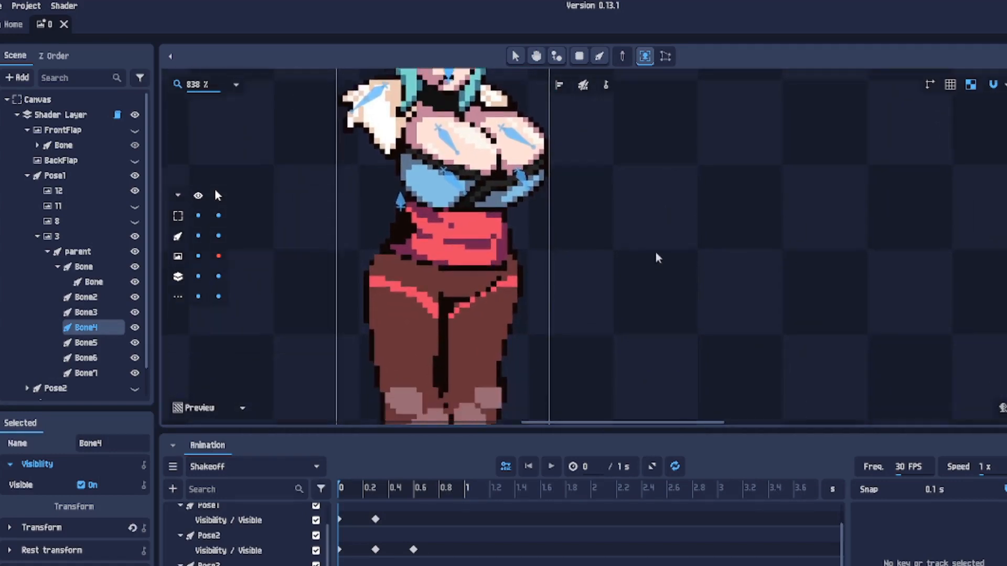
{"action": "scroll", "coordinate": [692, 213], "scroll_direction": "down", "scroll_amount": 1}
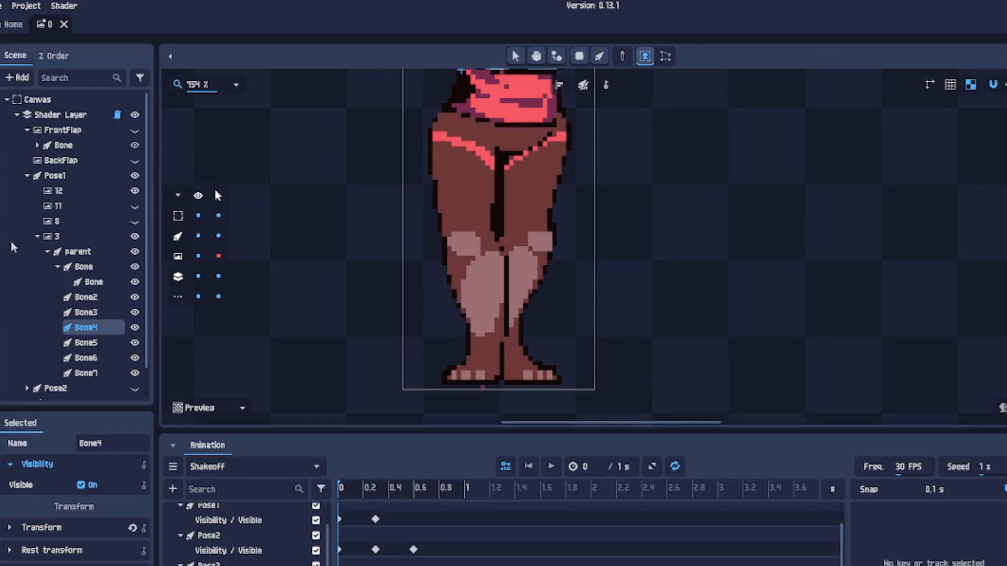
{"action": "left_click", "coordinate": [37, 236]}
{"action": "left_click", "coordinate": [65, 205]}
{"action": "left_click", "coordinate": [66, 221]}
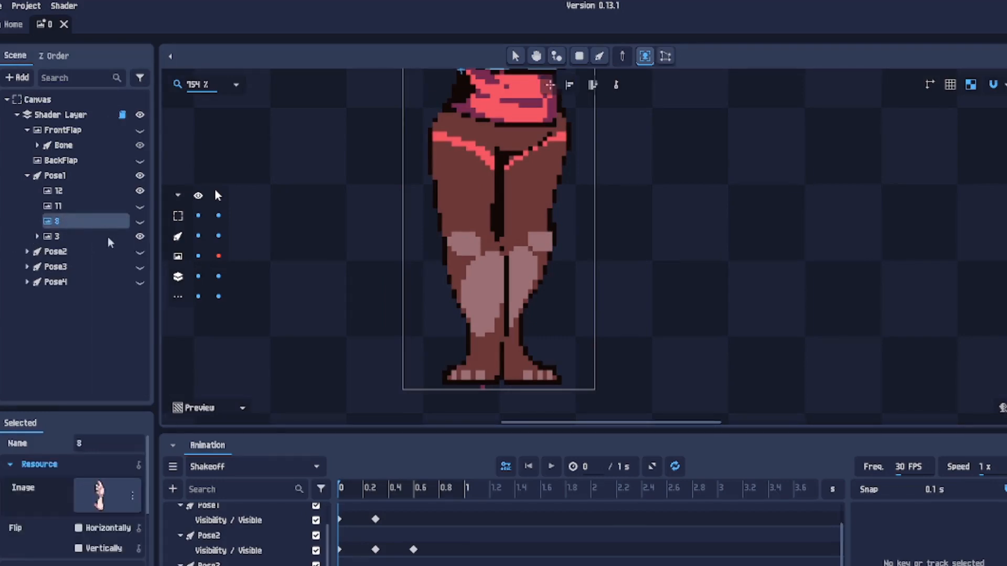
{"action": "left_click", "coordinate": [80, 196]}
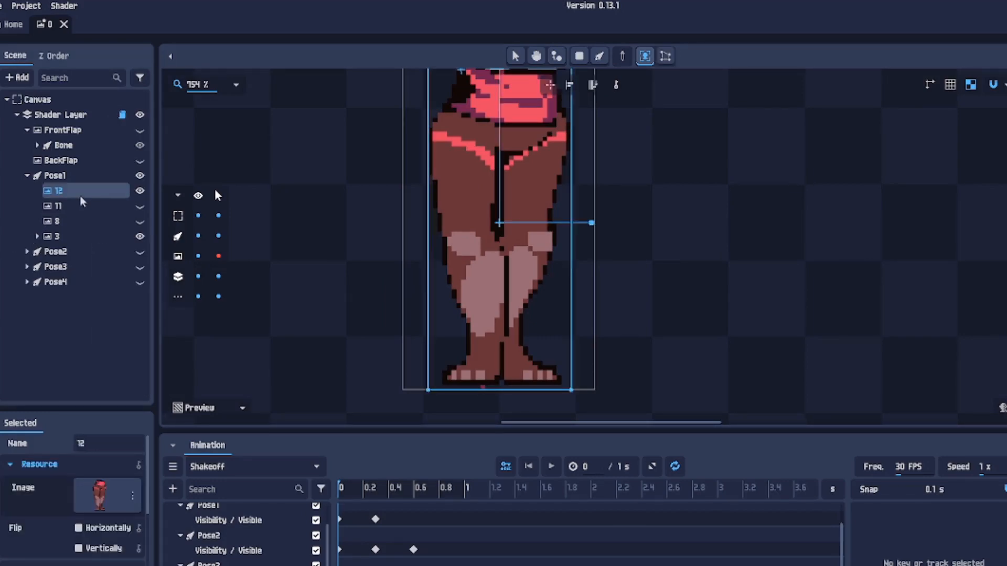
{"action": "left_click", "coordinate": [665, 57]}
{"action": "left_click", "coordinate": [593, 361]}
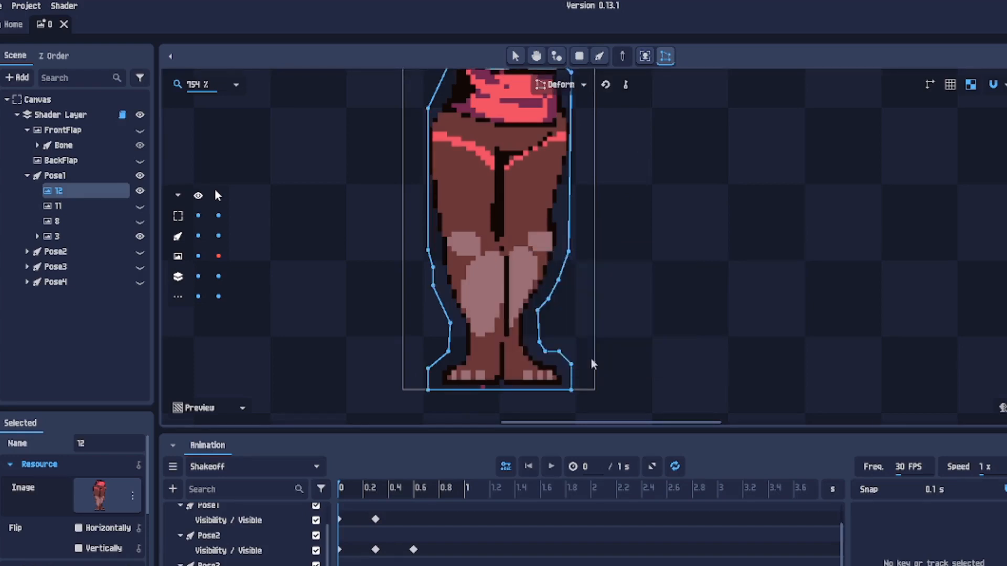
{"action": "left_click", "coordinate": [559, 85]}
{"action": "left_click", "coordinate": [552, 107]}
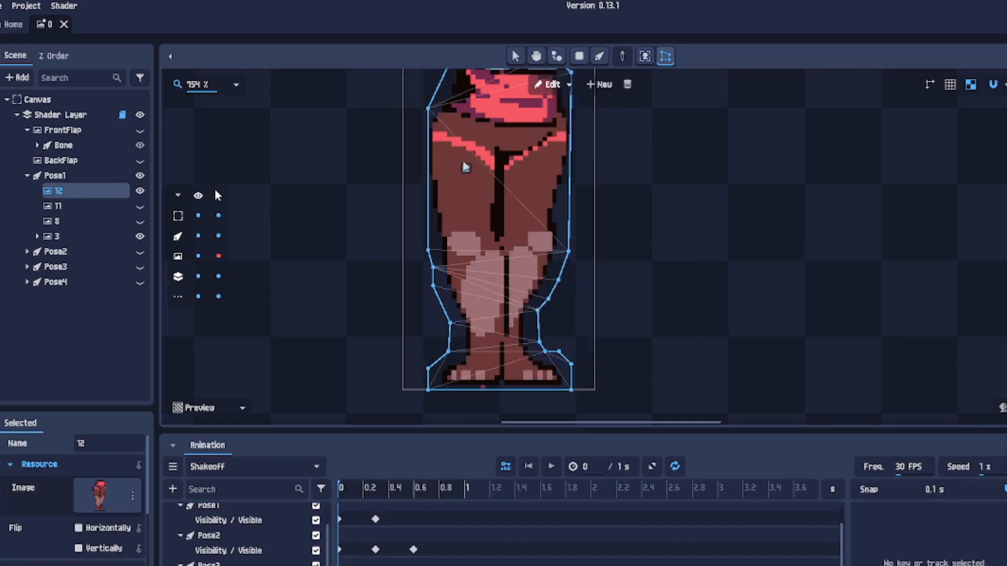
Step: Add outline vertices to image 12's mesh along both sides of the thighs, hips and waist
{"action": "left_click", "coordinate": [570, 187]}
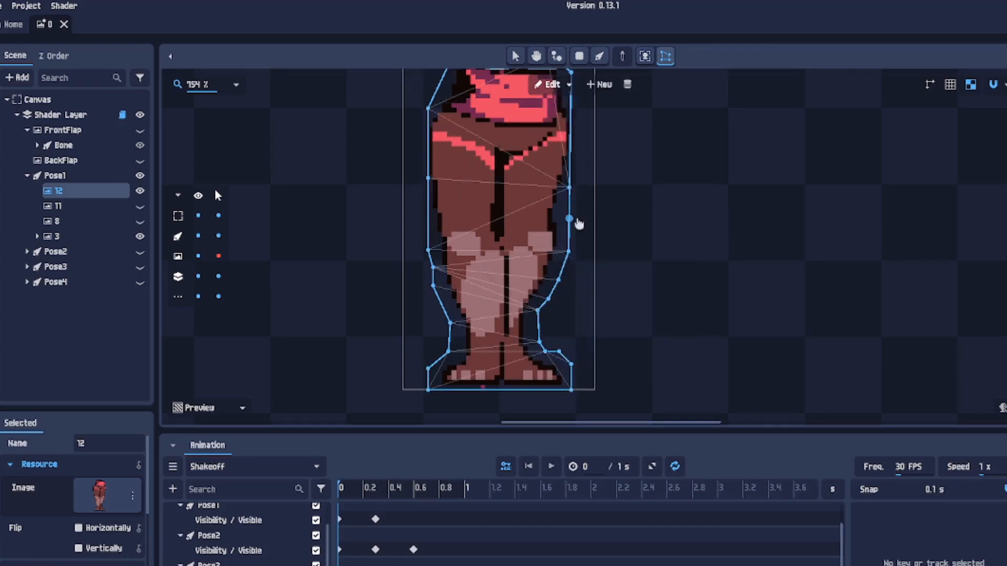
{"action": "left_click", "coordinate": [570, 219]}
{"action": "left_click", "coordinate": [429, 218]}
{"action": "left_click", "coordinate": [428, 145]}
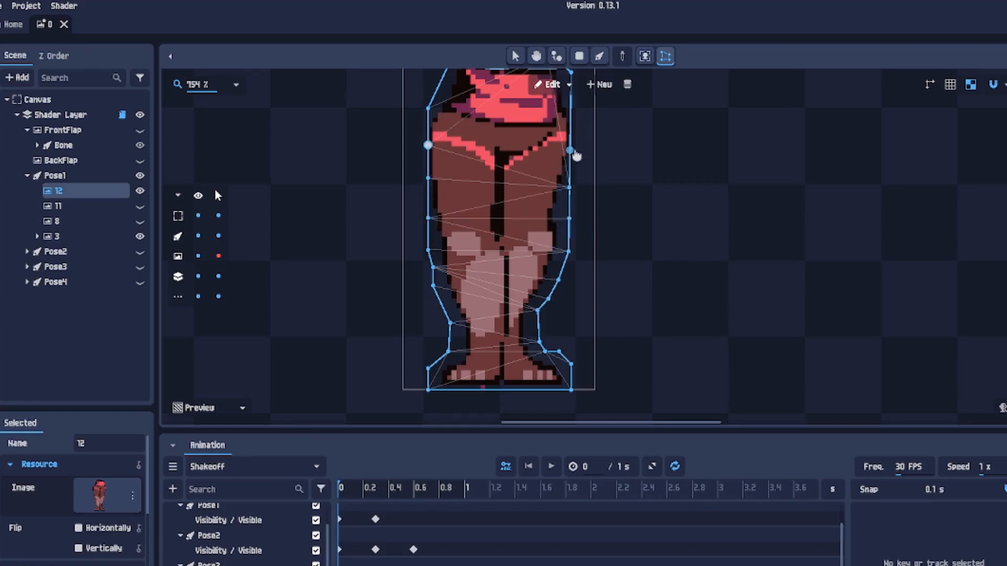
{"action": "left_click", "coordinate": [570, 150]}
{"action": "left_click_drag", "start_coordinate": [723, 168], "coordinate": [719, 251]}
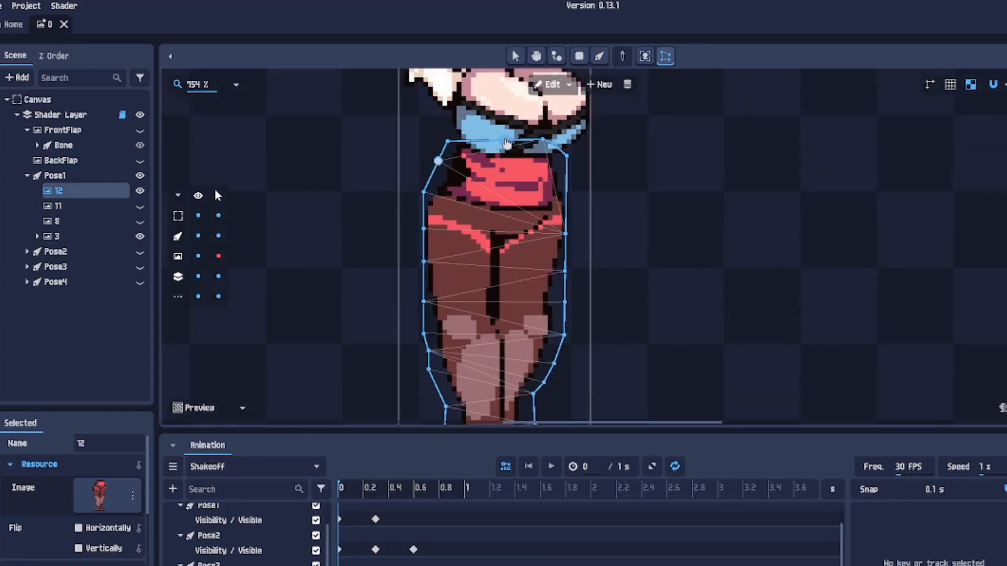
{"action": "left_click", "coordinate": [566, 186]}
{"action": "left_click_drag", "start_coordinate": [649, 228], "coordinate": [654, 179]}
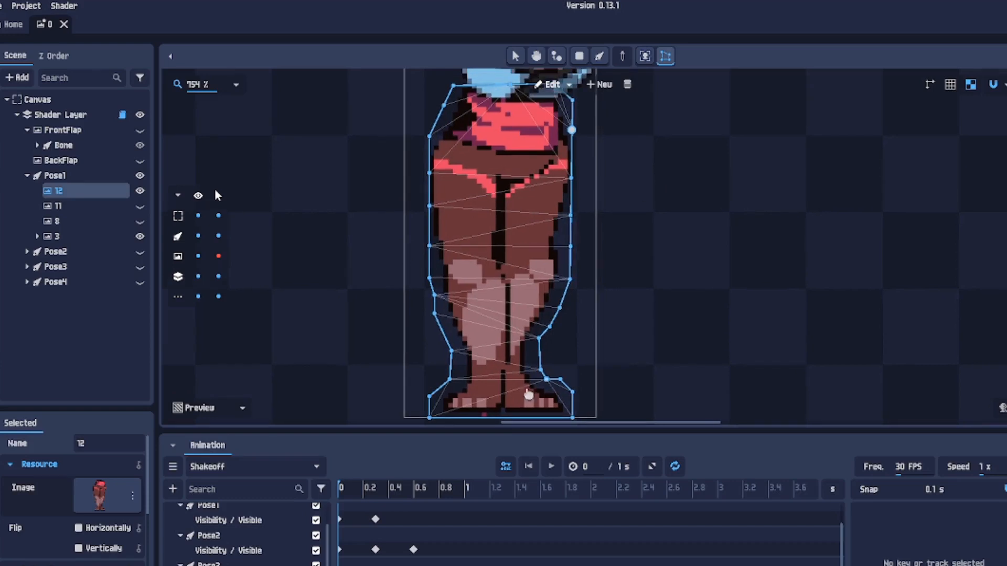
Step: Add interior vertices to image 12's mesh along the line between the legs and up the hip crease to the waist
{"action": "left_click", "coordinate": [506, 385]}
{"action": "left_click", "coordinate": [512, 344]}
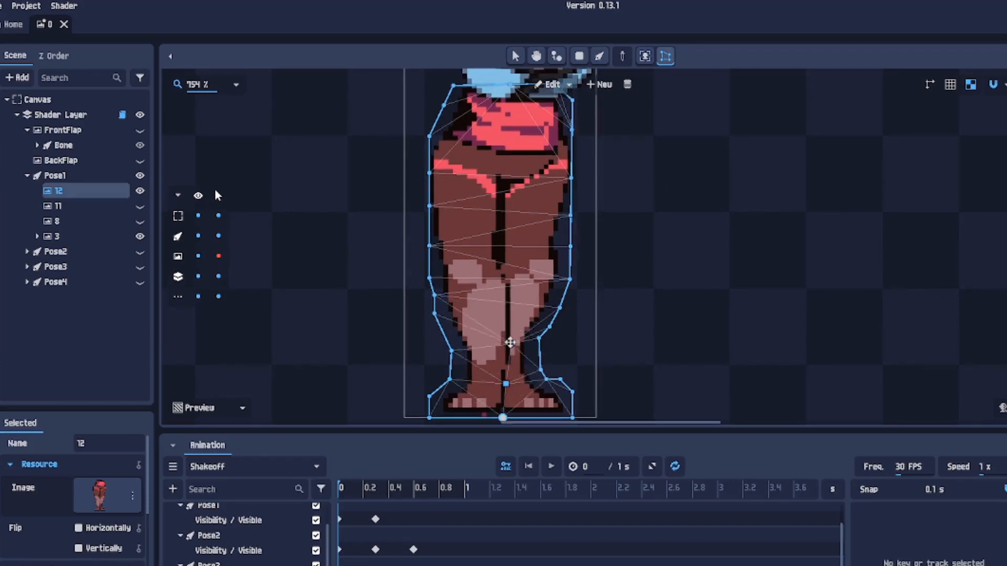
{"action": "left_click", "coordinate": [507, 290]}
{"action": "left_click", "coordinate": [504, 246]}
{"action": "left_click", "coordinate": [503, 205]}
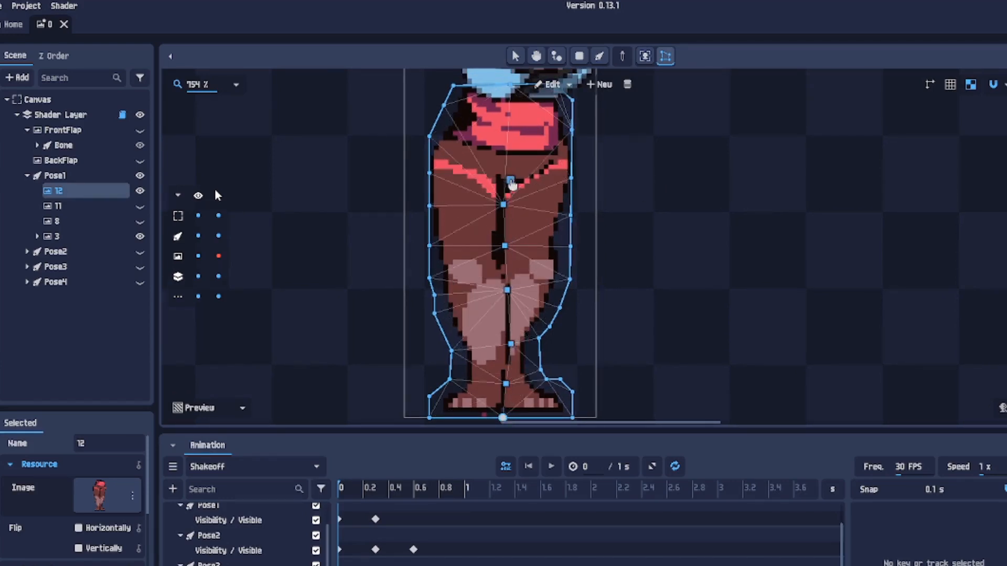
{"action": "left_click", "coordinate": [532, 175]}
{"action": "left_click", "coordinate": [549, 157]}
{"action": "left_click", "coordinate": [558, 128]}
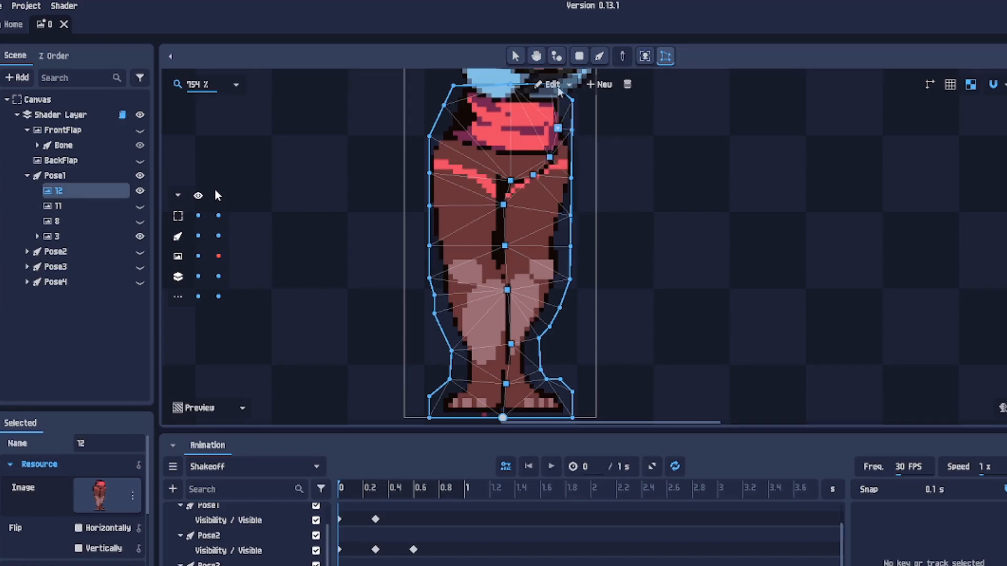
{"action": "left_click_drag", "start_coordinate": [753, 262], "coordinate": [733, 325]}
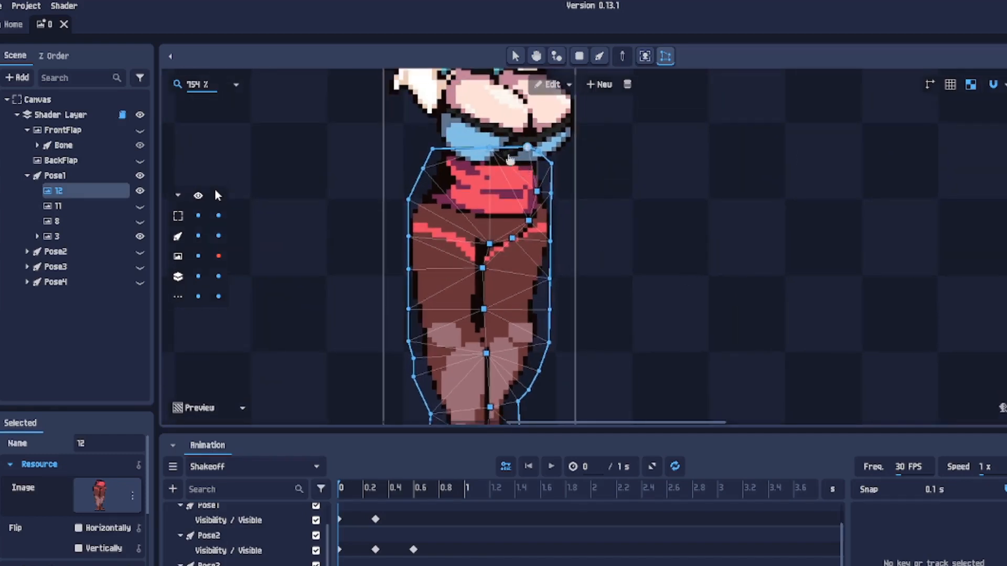
{"action": "left_click", "coordinate": [599, 58]}
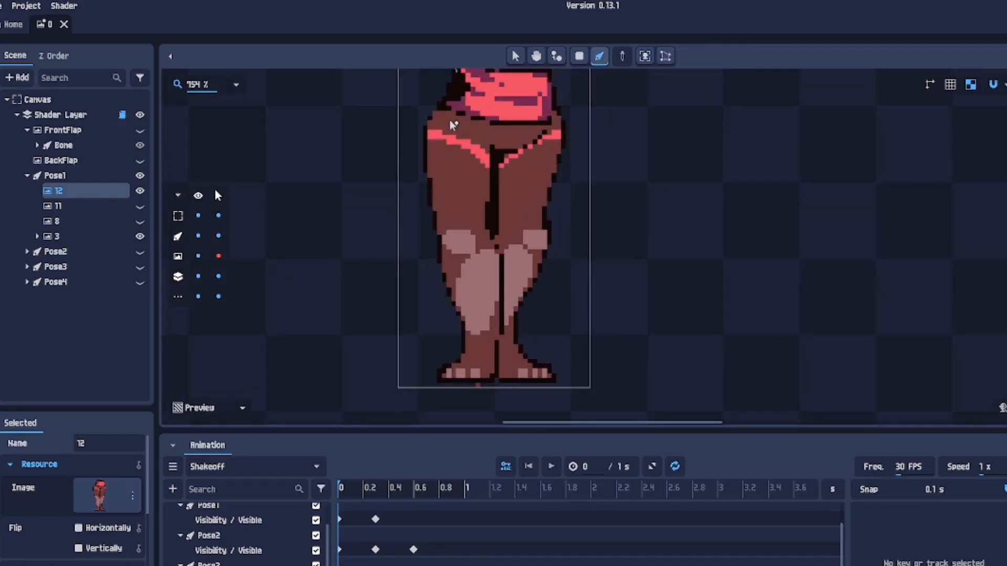
{"action": "left_click", "coordinate": [456, 130]}
{"action": "left_click", "coordinate": [454, 212]}
{"action": "key", "text": "Delete"}
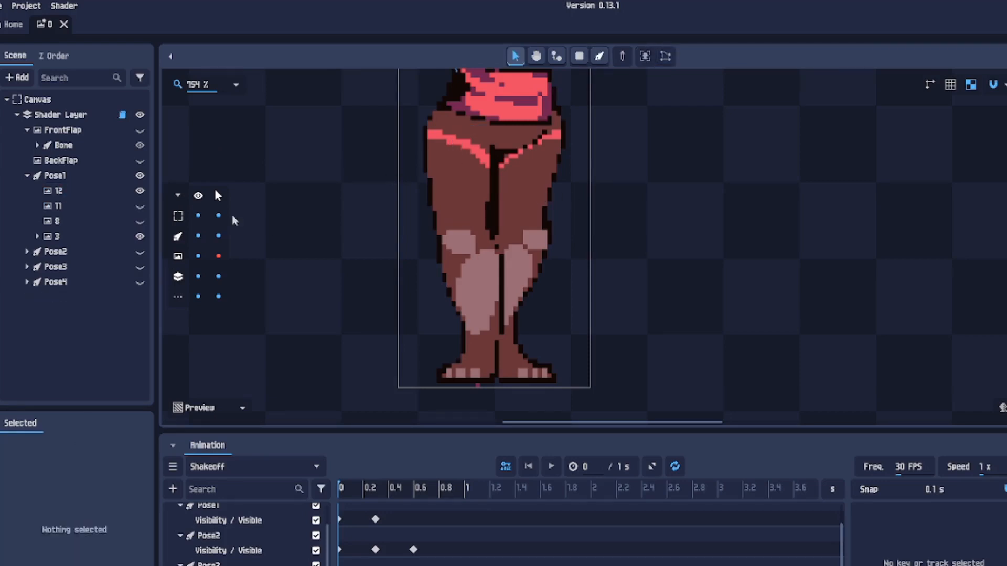
{"action": "left_click", "coordinate": [86, 239]}
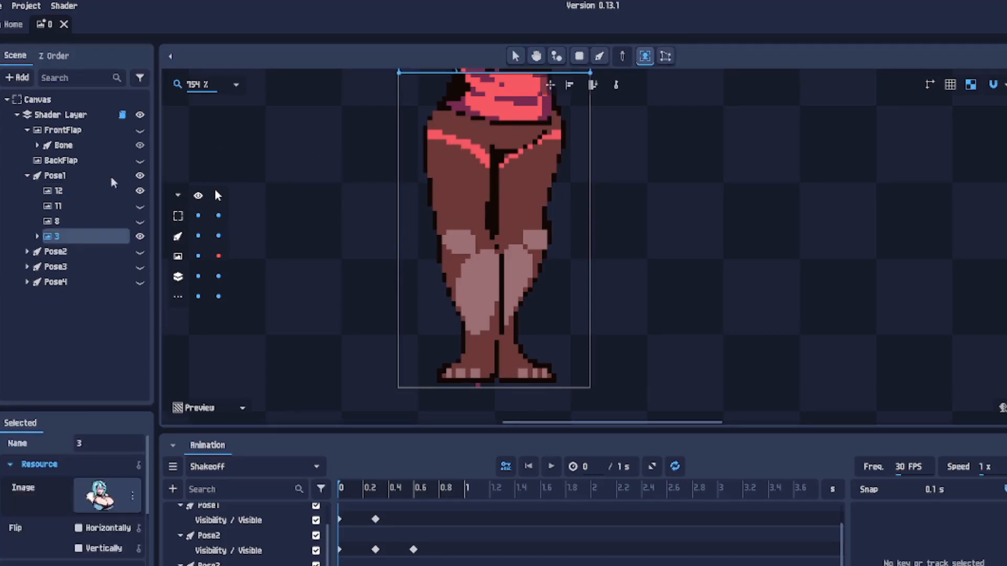
Step: Draw three bones in image 12 covering the lower legs, the thighs and the waist
{"action": "left_click", "coordinate": [90, 188]}
{"action": "left_click", "coordinate": [603, 62]}
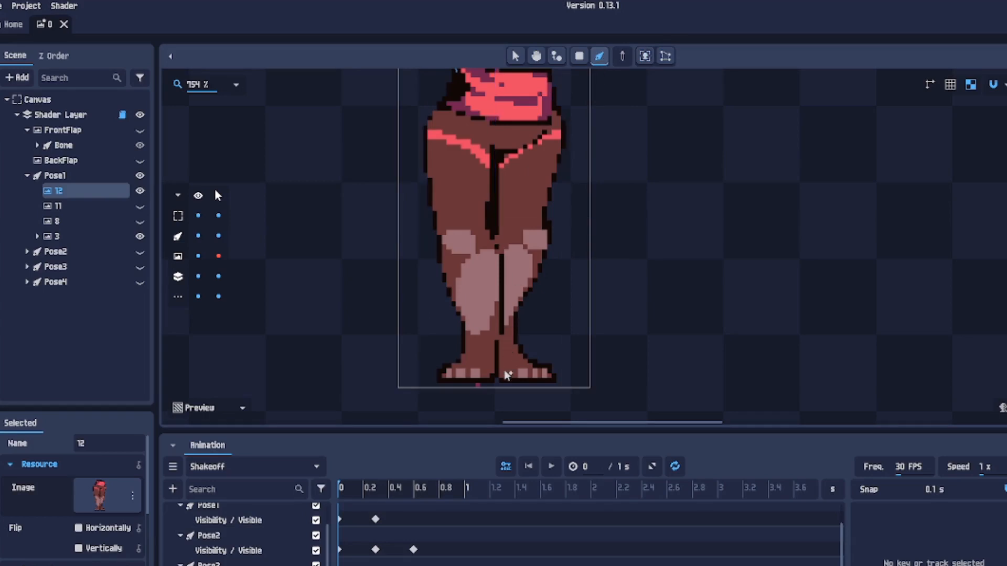
{"action": "left_click_drag", "start_coordinate": [496, 373], "coordinate": [517, 160]}
{"action": "key", "text": "Escape"}
{"action": "key", "text": "b"}
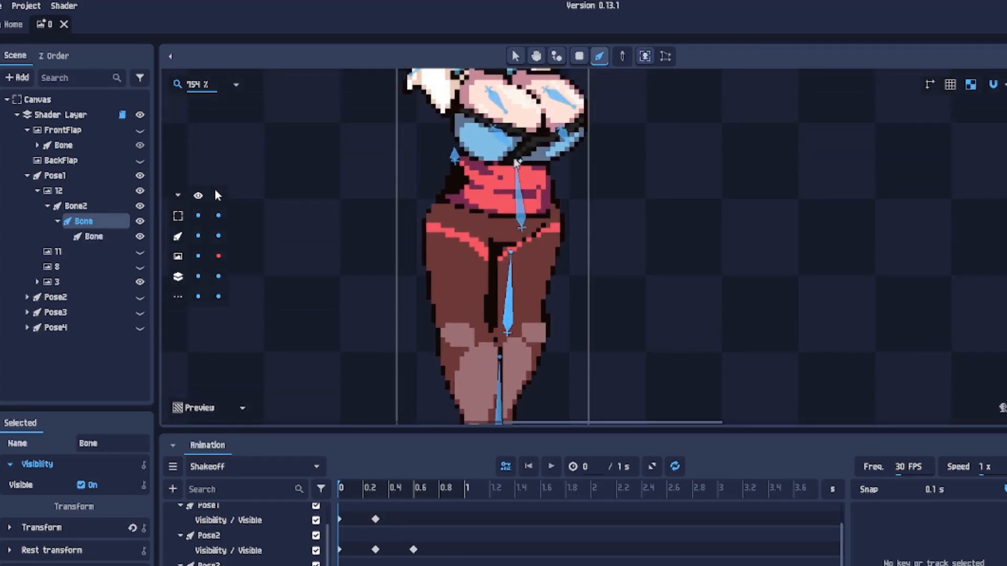
{"action": "left_click_drag", "start_coordinate": [596, 233], "coordinate": [593, 185]}
Step: Connect the three bones to image 12's mesh with automatic weights, and try moving the waist bone
{"action": "left_click", "coordinate": [645, 56]}
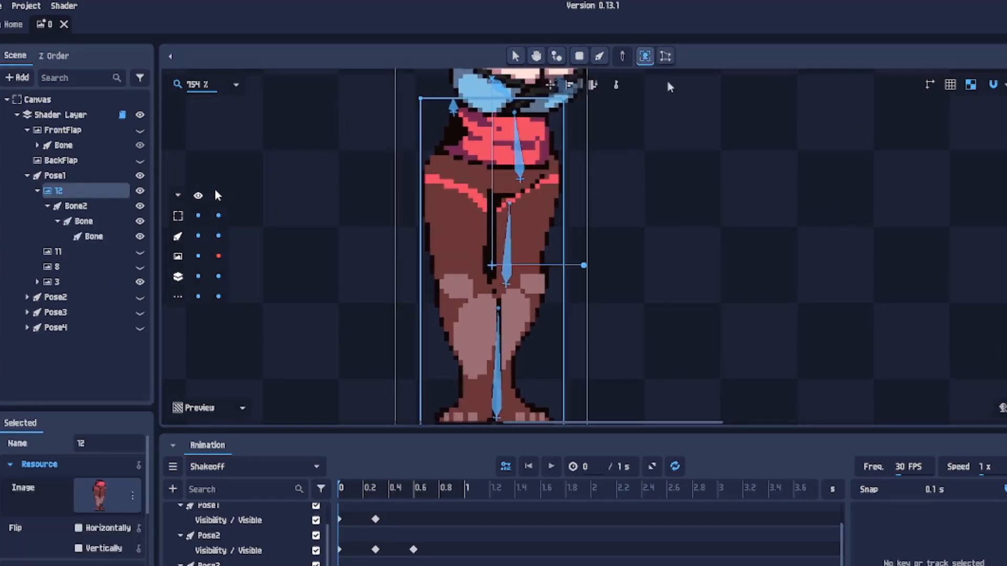
{"action": "left_click", "coordinate": [663, 60]}
{"action": "left_click", "coordinate": [565, 85]}
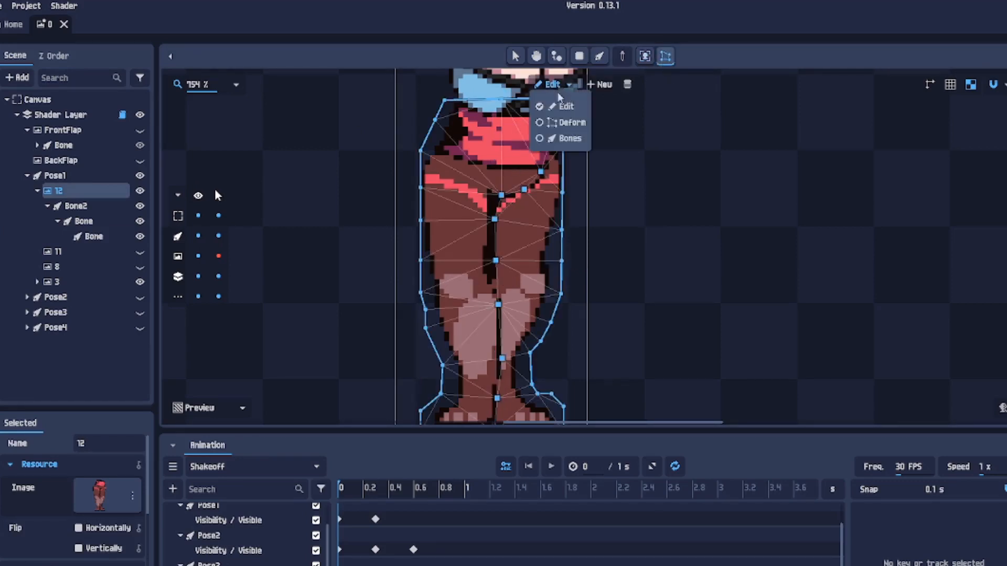
{"action": "left_click", "coordinate": [561, 142]}
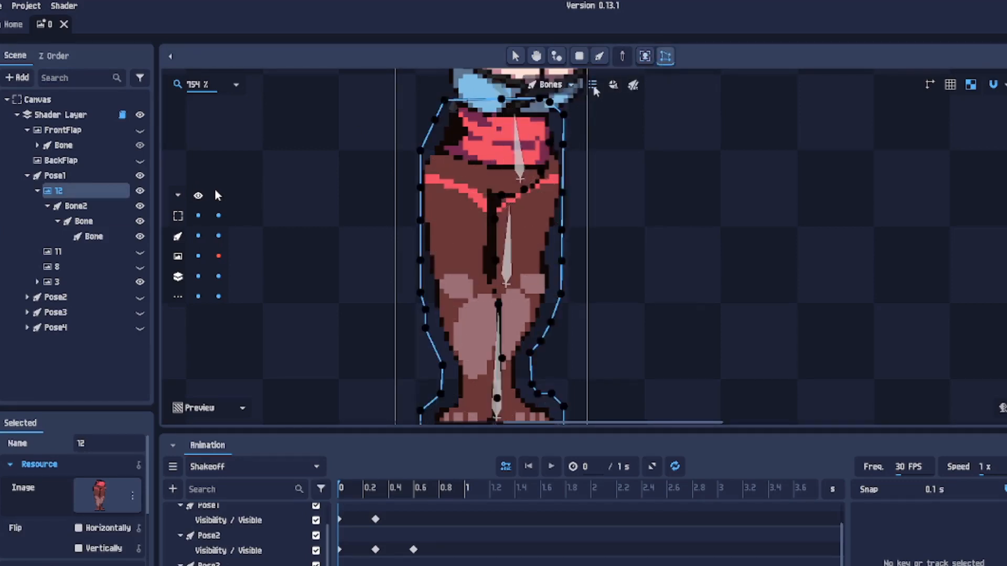
{"action": "left_click", "coordinate": [593, 86]}
{"action": "left_click", "coordinate": [559, 398]}
{"action": "left_click", "coordinate": [630, 400]}
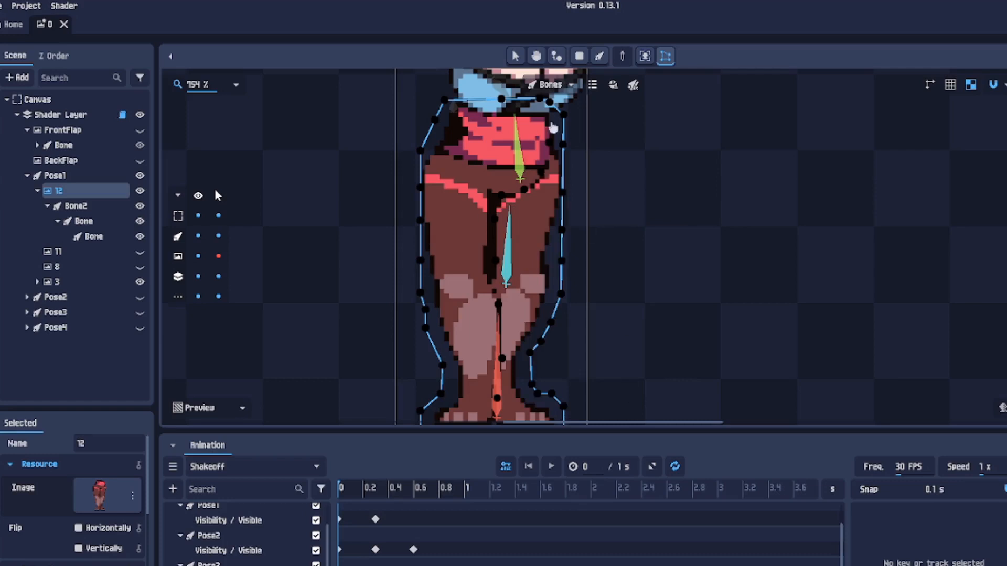
{"action": "left_click", "coordinate": [613, 86]}
{"action": "scroll", "coordinate": [700, 168], "scroll_direction": "down", "scroll_amount": 3}
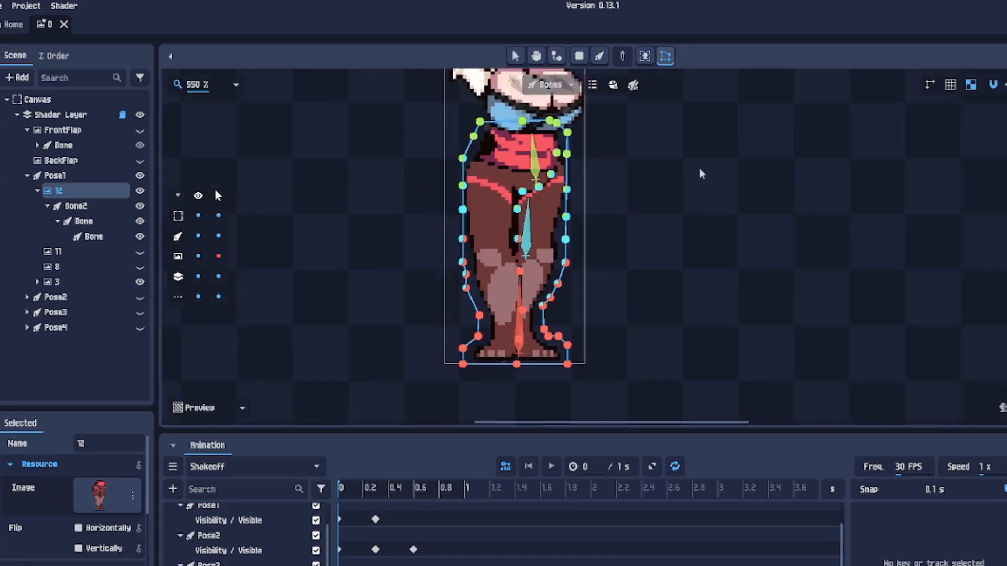
{"action": "left_click", "coordinate": [514, 55]}
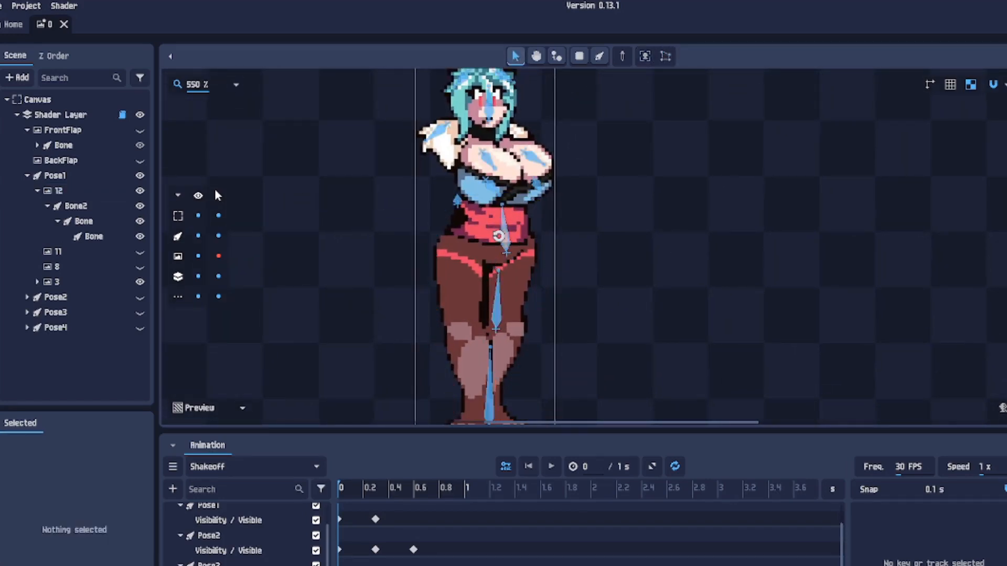
{"action": "mouse_move", "coordinate": [506, 252]}
{"action": "left_mouse_down"}
{"action": "mouse_move", "coordinate": [460, 270]}
{"action": "mouse_move", "coordinate": [534, 284]}
{"action": "mouse_move", "coordinate": [452, 264]}
{"action": "mouse_move", "coordinate": [508, 254]}
{"action": "left_mouse_up"}
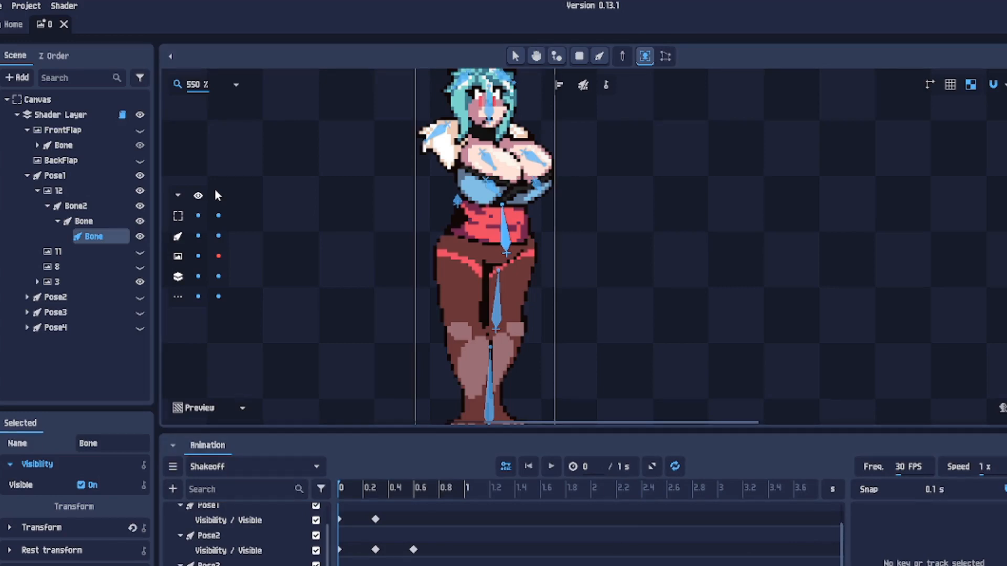
Step: Show images 11 and 8 and generate Shape polygon meshes for both with Grow/Shrink 2, Simplify 1 and Merge under 2 px
{"action": "left_click", "coordinate": [140, 252]}
{"action": "left_click", "coordinate": [140, 267]}
{"action": "left_click", "coordinate": [58, 252]}
{"action": "scroll", "coordinate": [488, 210], "scroll_direction": "up", "scroll_amount": 5}
{"action": "left_click", "coordinate": [666, 56]}
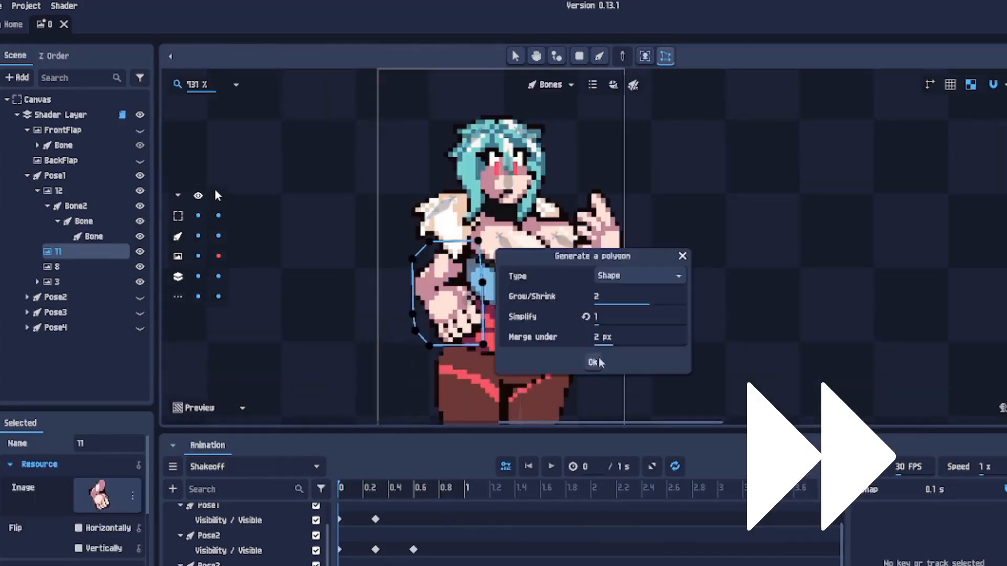
{"action": "left_click", "coordinate": [593, 362]}
{"action": "left_click", "coordinate": [57, 266]}
{"action": "left_click", "coordinate": [602, 368]}
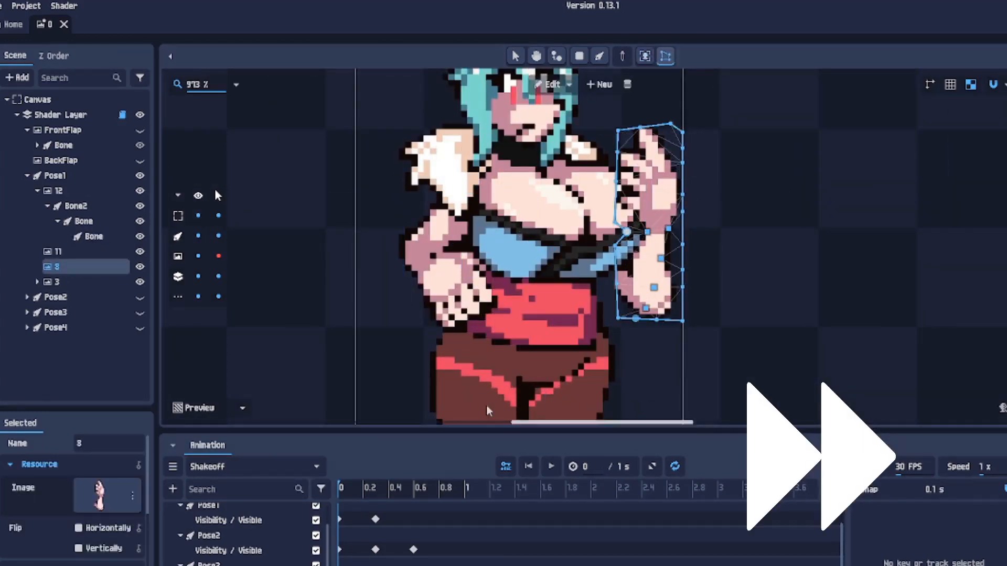
Step: Draw a forearm bone and a hand bone in image 8 and connect them to its mesh
{"action": "left_click", "coordinate": [600, 56]}
{"action": "left_click_drag", "start_coordinate": [656, 307], "coordinate": [657, 249]}
{"action": "left_click", "coordinate": [58, 267]}
{"action": "left_click", "coordinate": [665, 56]}
{"action": "left_click", "coordinate": [621, 398]}
Step: Open image 11's mesh in Edit mode and add vertices around the forearm and hand
{"action": "left_click", "coordinate": [58, 252]}
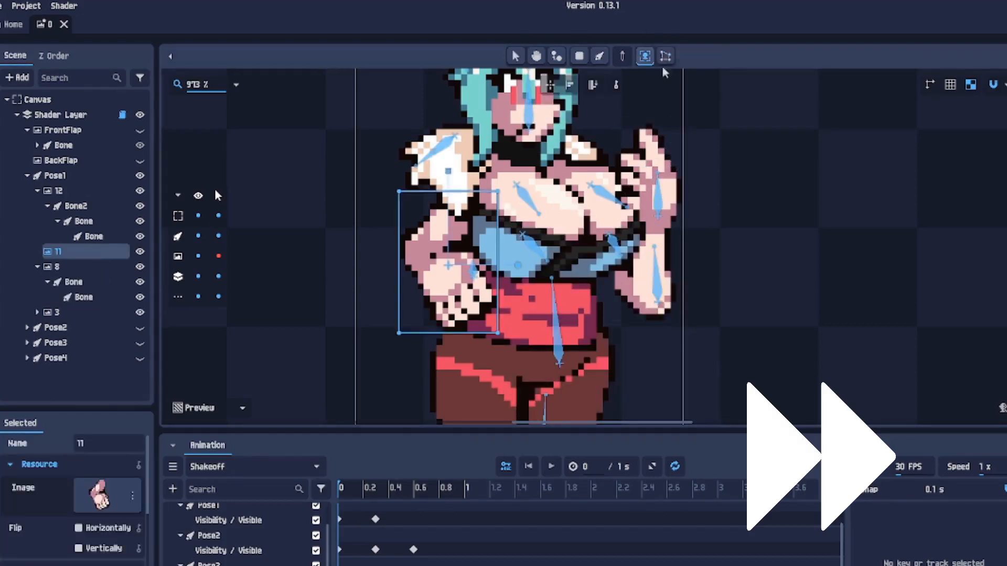
{"action": "left_click", "coordinate": [666, 57]}
{"action": "left_click", "coordinate": [553, 84]}
{"action": "left_click", "coordinate": [492, 222]}
{"action": "left_click", "coordinate": [461, 295]}
Step: Draw a forearm bone and a hand bone in image 11 and set its mesh to Bones mode for binding
{"action": "left_click", "coordinate": [599, 56]}
{"action": "left_click_drag", "start_coordinate": [443, 227], "coordinate": [421, 253]}
{"action": "left_click_drag", "start_coordinate": [442, 277], "coordinate": [460, 301]}
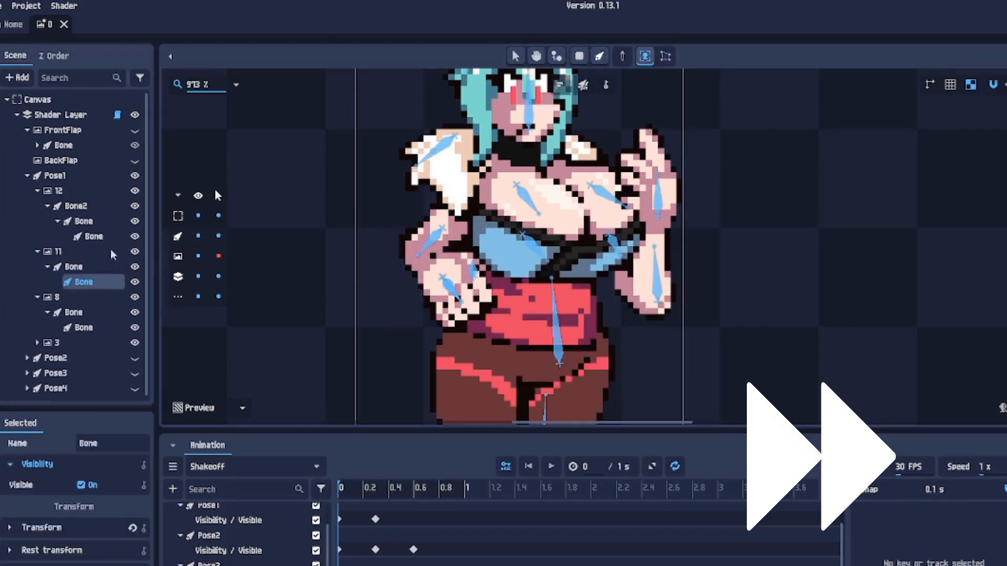
{"action": "left_click", "coordinate": [105, 252]}
{"action": "left_click", "coordinate": [666, 56]}
{"action": "left_click", "coordinate": [553, 84]}
{"action": "left_click", "coordinate": [516, 56]}
Step: Go to 0.3 s and generate Shape polygon meshes for Pose2's images with Grow/Shrink 2, Simplify 1 and Merge under 2 px
{"action": "left_click", "coordinate": [27, 175]}
{"action": "left_click", "coordinate": [376, 489]}
{"action": "left_click", "coordinate": [26, 176]}
{"action": "left_click", "coordinate": [57, 190]}
{"action": "left_click", "coordinate": [665, 56]}
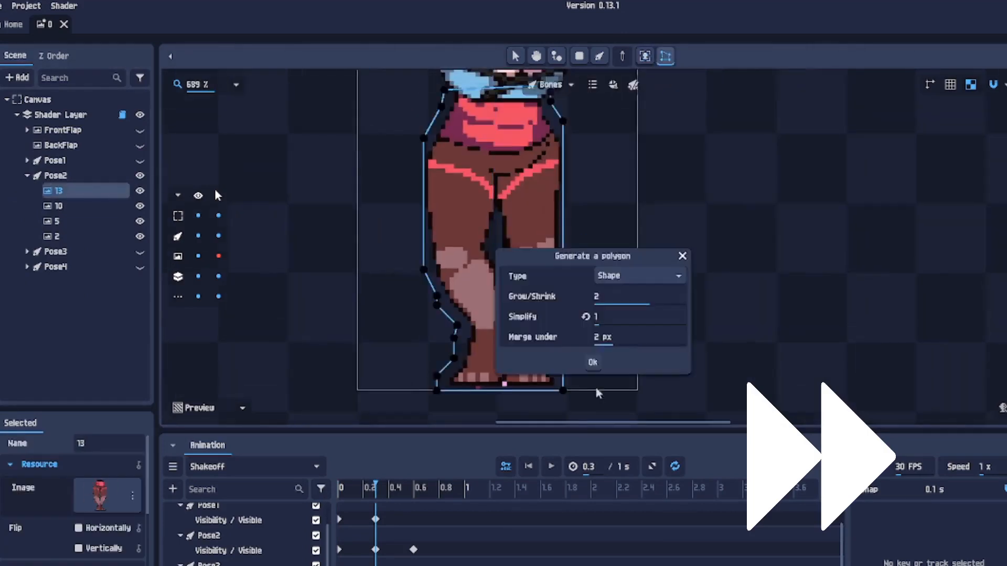
{"action": "left_click", "coordinate": [593, 362]}
{"action": "left_click", "coordinate": [57, 222]}
{"action": "left_click", "coordinate": [593, 362]}
{"action": "left_click", "coordinate": [58, 191]}
Step: Expand Pose3 and Pose4 and generate Shape polygon meshes for their images with Grow/Shrink 2, Simplify 1 and Merge under 2 px
{"action": "left_click", "coordinate": [27, 252]}
{"action": "left_click", "coordinate": [27, 328]}
{"action": "left_click", "coordinate": [57, 281]}
{"action": "left_click", "coordinate": [56, 373]}
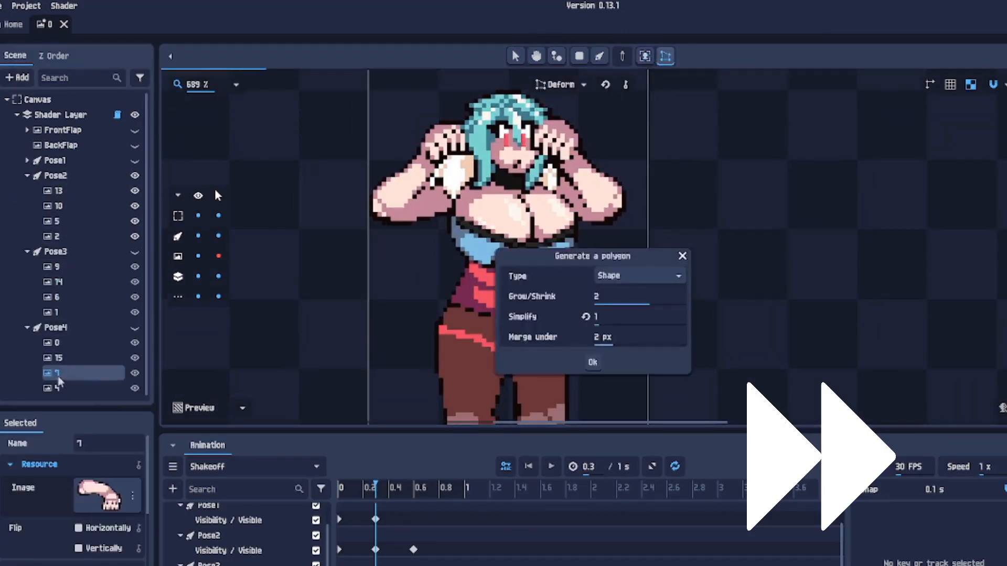
{"action": "left_click", "coordinate": [645, 56]}
Step: Open the mesh of Pose2's leg image 13 in Edit mode and add interior vertices from the feet to the waist
{"action": "left_click", "coordinate": [58, 190]}
{"action": "left_click", "coordinate": [73, 268]}
{"action": "scroll", "coordinate": [509, 252], "scroll_direction": "down", "scroll_amount": 3}
{"action": "left_click", "coordinate": [58, 190]}
{"action": "left_click", "coordinate": [666, 56]}
{"action": "scroll", "coordinate": [509, 251], "scroll_direction": "up", "scroll_amount": 3}
{"action": "left_click", "coordinate": [552, 85]}
{"action": "left_click", "coordinate": [522, 368]}
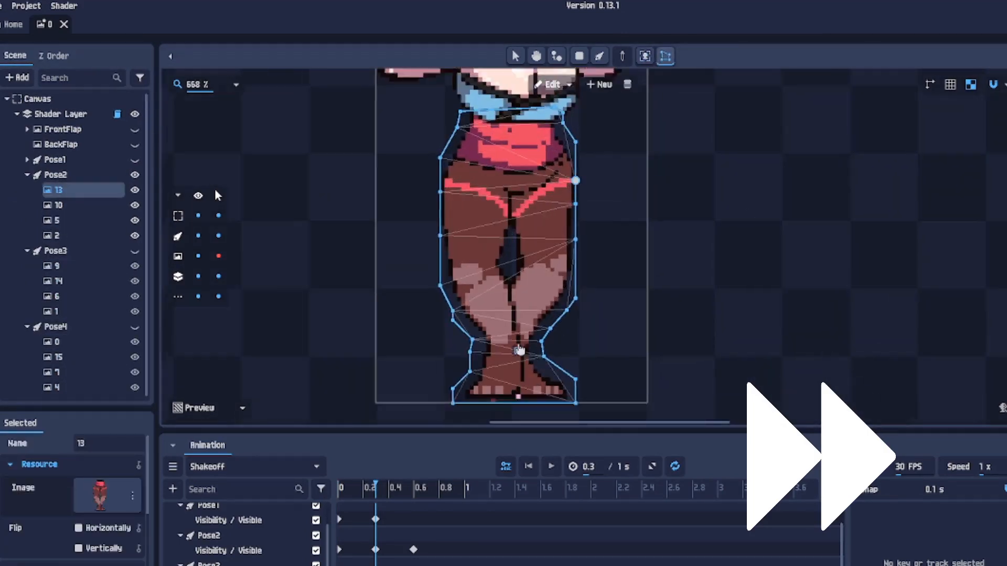
{"action": "left_click", "coordinate": [517, 164]}
Step: Add interior vertices to the meshes of arm images 10 and 5 along the forearms and hands
{"action": "left_click", "coordinate": [58, 205]}
{"action": "scroll", "coordinate": [472, 220], "scroll_direction": "up", "scroll_amount": 2}
{"action": "left_click", "coordinate": [464, 187]}
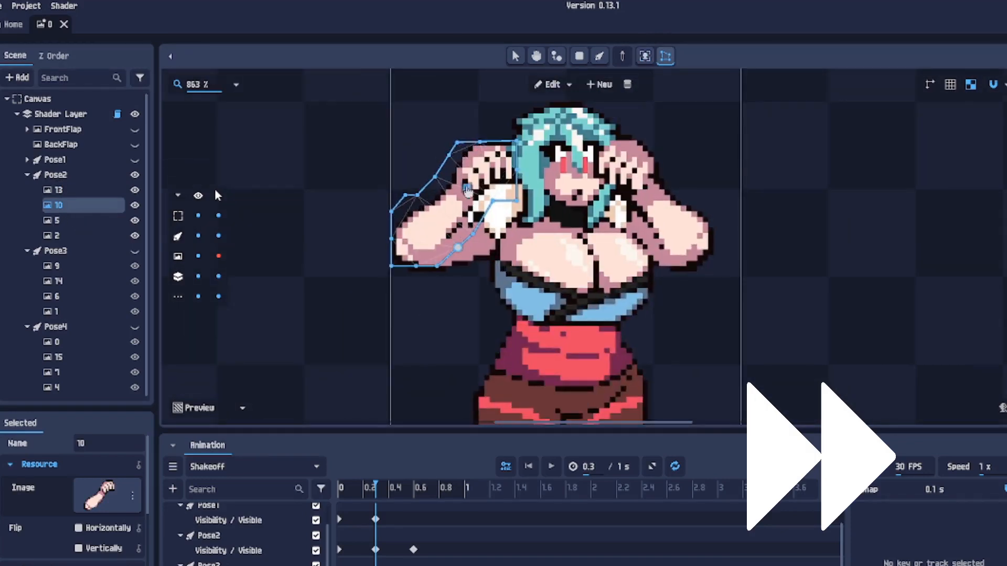
{"action": "left_click", "coordinate": [451, 204]}
{"action": "left_click", "coordinate": [434, 222]}
{"action": "left_click", "coordinate": [58, 221]}
{"action": "left_click", "coordinate": [598, 178]}
Step: Add interior vertices to image 2's mesh around the face, neck and chest
{"action": "left_click", "coordinate": [58, 235]}
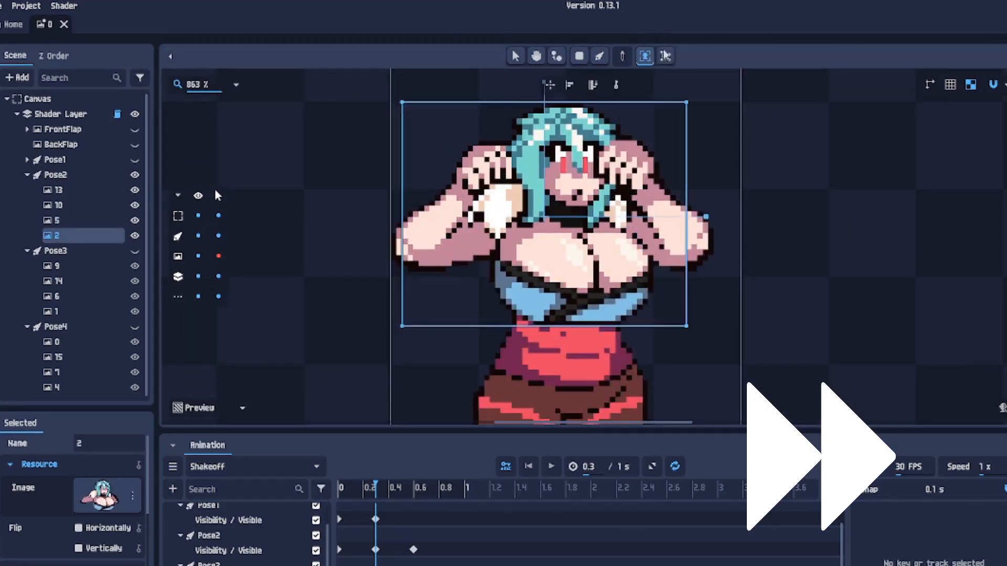
{"action": "left_click", "coordinate": [636, 157]}
{"action": "left_click", "coordinate": [595, 295]}
{"action": "left_click", "coordinate": [600, 263]}
{"action": "left_click", "coordinate": [548, 195]}
{"action": "left_click", "coordinate": [582, 231]}
{"action": "left_click", "coordinate": [576, 186]}
{"action": "left_click", "coordinate": [576, 157]}
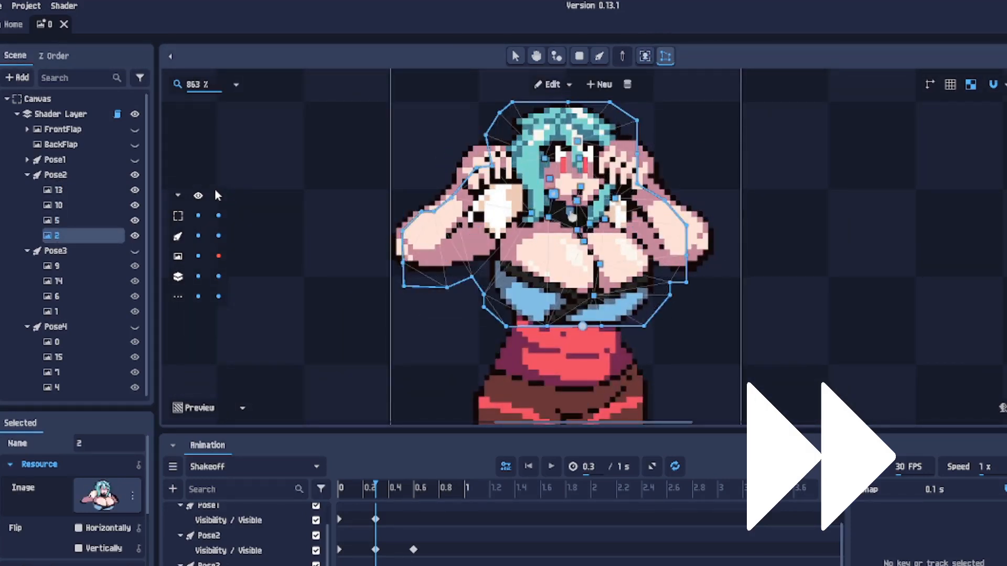
{"action": "left_click", "coordinate": [598, 201]}
{"action": "left_click", "coordinate": [589, 209]}
{"action": "left_click", "coordinate": [638, 265]}
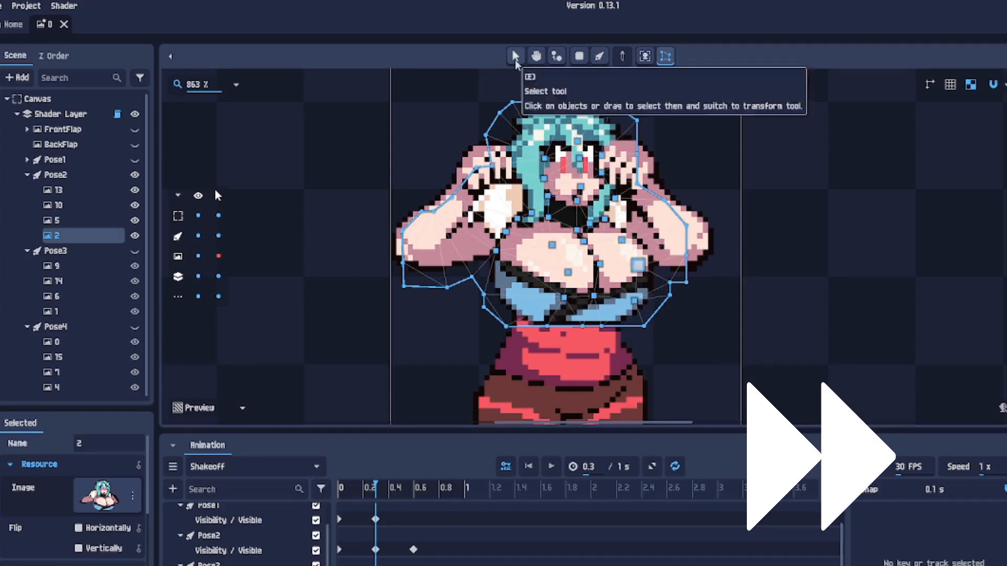
Step: Draw three bones in image 13 covering the lower legs, the thighs and the waist
{"action": "left_click", "coordinate": [515, 56]}
{"action": "left_click", "coordinate": [57, 190]}
{"action": "left_click", "coordinate": [599, 56]}
{"action": "mouse_move", "coordinate": [528, 398]}
{"action": "left_mouse_down"}
{"action": "mouse_move", "coordinate": [533, 342]}
{"action": "mouse_move", "coordinate": [509, 267]}
{"action": "left_mouse_up"}
{"action": "key", "text": "ctrl+z"}
{"action": "key", "text": "ctrl+z"}
{"action": "left_click_drag", "start_coordinate": [528, 303], "coordinate": [516, 254]}
{"action": "left_click_drag", "start_coordinate": [515, 368], "coordinate": [517, 262]}
{"action": "left_click_drag", "start_coordinate": [519, 232], "coordinate": [521, 165]}
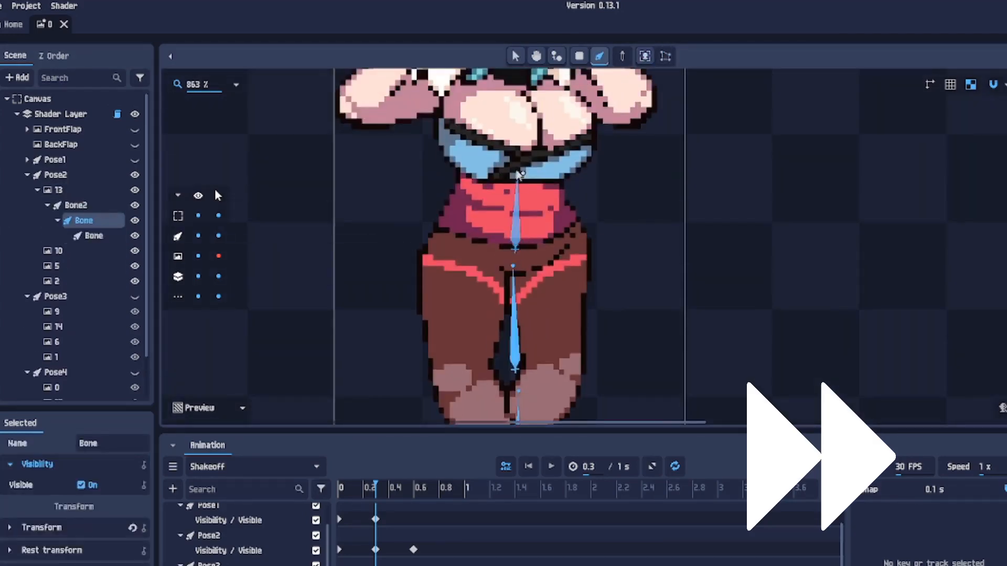
Step: Draw a forearm bone and a child hand bone in each of the arm images 10 and 5
{"action": "left_click", "coordinate": [63, 252]}
{"action": "left_click", "coordinate": [599, 56]}
{"action": "left_click_drag", "start_coordinate": [442, 248], "coordinate": [518, 165]}
{"action": "left_click", "coordinate": [58, 296]}
{"action": "left_click_drag", "start_coordinate": [686, 246], "coordinate": [650, 209]}
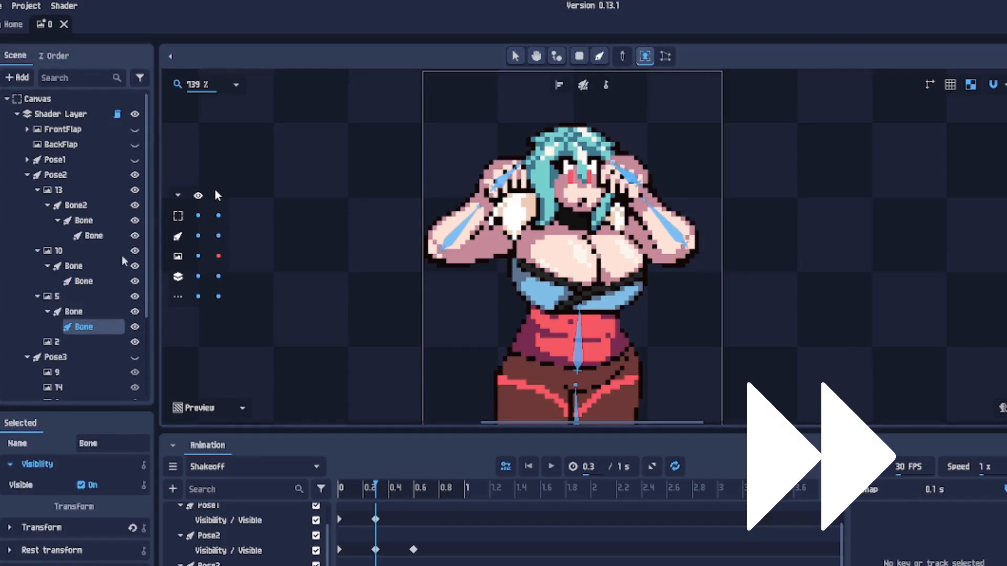
Step: Hide images 10 and 5, and create a root bone named parent near the waist in image 2
{"action": "left_click", "coordinate": [134, 250]}
{"action": "left_click", "coordinate": [135, 296]}
{"action": "left_click", "coordinate": [56, 342]}
{"action": "left_click", "coordinate": [599, 56]}
{"action": "type", "text": "parent"}
{"action": "left_click_drag", "start_coordinate": [527, 310], "coordinate": [585, 302]}
Step: Add two-bone chains for both sides of the chest under image 2's parent bone
{"action": "left_click", "coordinate": [77, 357]}
{"action": "left_click_drag", "start_coordinate": [601, 240], "coordinate": [634, 259]}
{"action": "left_click_drag", "start_coordinate": [611, 287], "coordinate": [630, 300]}
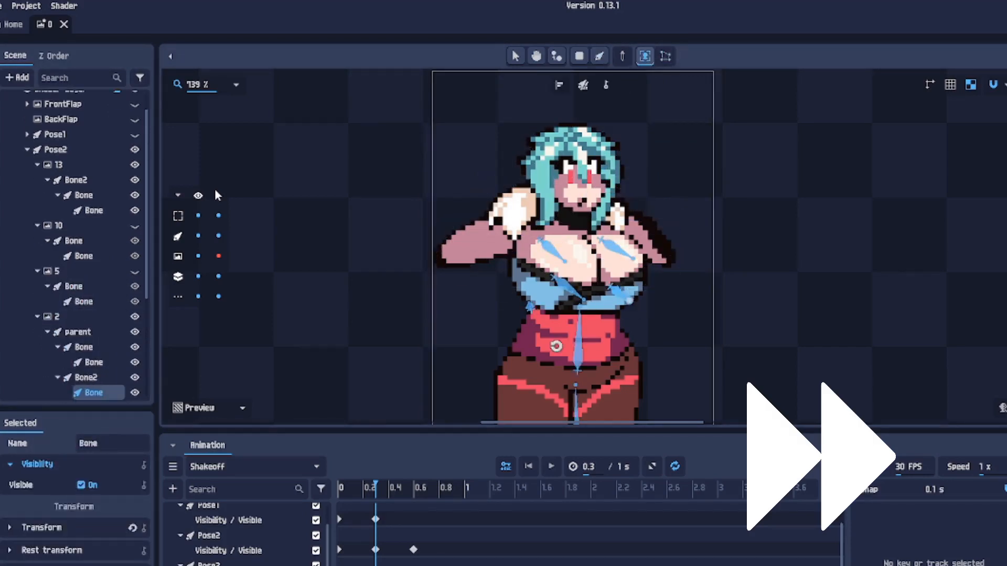
Step: Add bones for both upper arms, the head and the hair under image 2's parent bone
{"action": "left_click", "coordinate": [77, 332]}
{"action": "left_click_drag", "start_coordinate": [512, 231], "coordinate": [450, 252]}
{"action": "left_click_drag", "start_coordinate": [628, 221], "coordinate": [669, 261]}
{"action": "mouse_move", "coordinate": [582, 187]}
{"action": "left_mouse_down"}
{"action": "mouse_move", "coordinate": [581, 156]}
{"action": "mouse_move", "coordinate": [547, 197]}
{"action": "left_mouse_up"}
{"action": "left_click", "coordinate": [645, 57]}
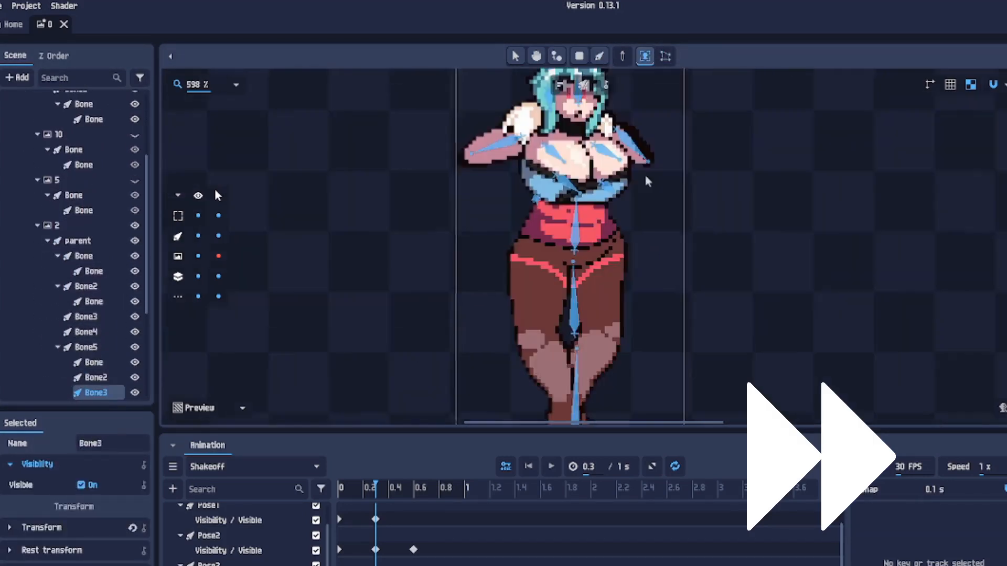
Step: Show images 10 and 5 again, and connect the leg and waist bones to image 13's mesh
{"action": "left_click", "coordinate": [135, 134]}
{"action": "left_click", "coordinate": [135, 180]}
{"action": "left_click", "coordinate": [58, 191]}
{"action": "left_click", "coordinate": [576, 398]}
{"action": "left_click", "coordinate": [619, 399]}
{"action": "left_click", "coordinate": [76, 206]}
{"action": "left_click", "coordinate": [645, 56]}
Step: Connect the forearm and hand bones to the meshes of arm images 10 and 5
{"action": "left_click", "coordinate": [59, 252]}
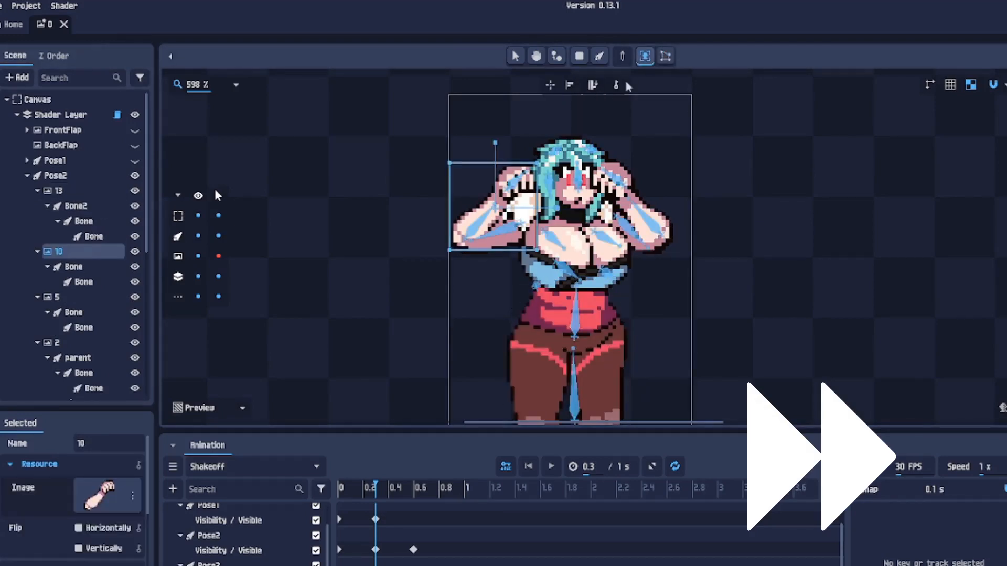
{"action": "left_click", "coordinate": [666, 56]}
{"action": "left_click", "coordinate": [593, 84]}
{"action": "left_click", "coordinate": [633, 85]}
{"action": "left_click", "coordinate": [671, 123]}
{"action": "left_click", "coordinate": [56, 298]}
Step: Connect image 2's bones to its mesh, leaving out the parent bone
{"action": "left_click", "coordinate": [57, 343]}
{"action": "left_click", "coordinate": [593, 84]}
{"action": "scroll", "coordinate": [581, 373], "scroll_direction": "down", "scroll_amount": 10}
{"action": "left_click", "coordinate": [560, 299]}
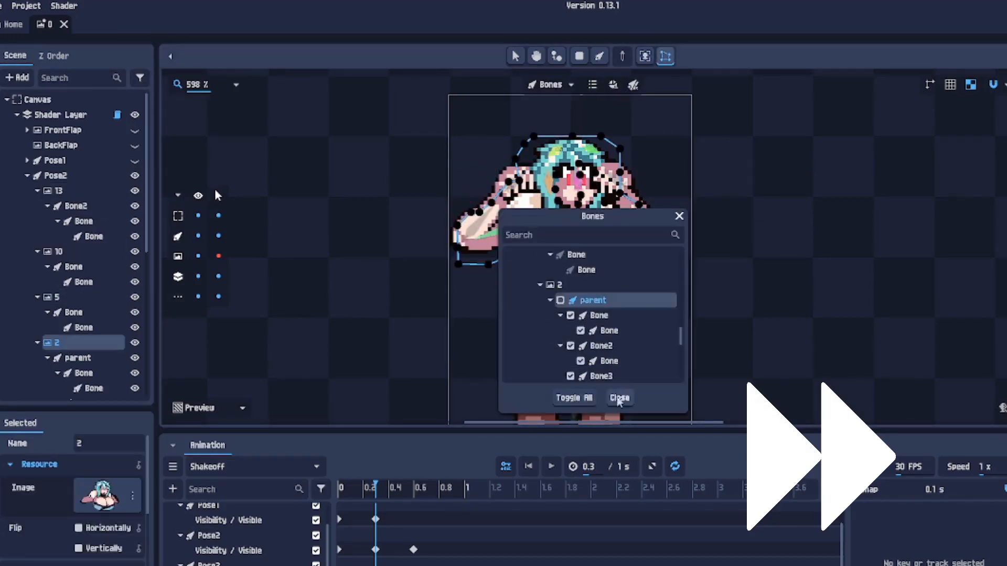
{"action": "left_click", "coordinate": [619, 398]}
{"action": "left_click", "coordinate": [645, 56]}
Step: Collapse Pose2 and nudge Pose4's images 0, 7 and 4 three steps to the left together
{"action": "left_click", "coordinate": [56, 176]}
{"action": "left_click", "coordinate": [27, 175]}
{"action": "left_click_drag", "start_coordinate": [375, 489], "coordinate": [321, 489]}
{"action": "left_click", "coordinate": [59, 282]}
{"action": "left_click", "coordinate": [58, 313], "text": "ctrl"}
{"action": "left_click", "coordinate": [59, 328], "text": "ctrl"}
{"action": "key", "text": "Left"}
{"action": "key", "text": "Left"}
{"action": "key", "text": "Left"}
Step: Go to 0.6 s on the timeline and build meshes for Pose3's arm image 9 and its legs-and-waist image 14
{"action": "left_click", "coordinate": [414, 488]}
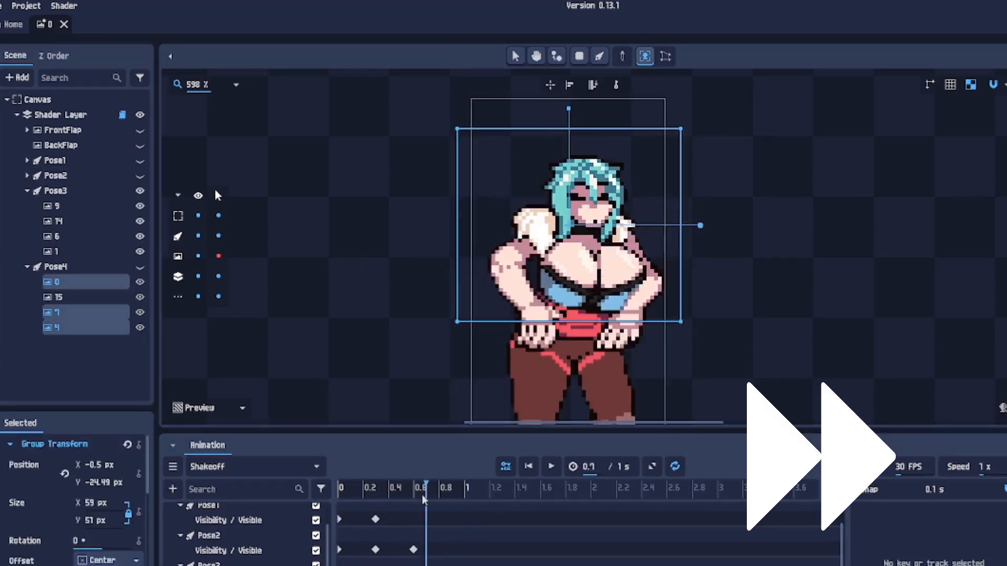
{"action": "left_click", "coordinate": [57, 206]}
{"action": "left_click", "coordinate": [666, 56]}
{"action": "scroll", "coordinate": [524, 309], "scroll_direction": "up", "scroll_amount": 3}
{"action": "left_click", "coordinate": [59, 221]}
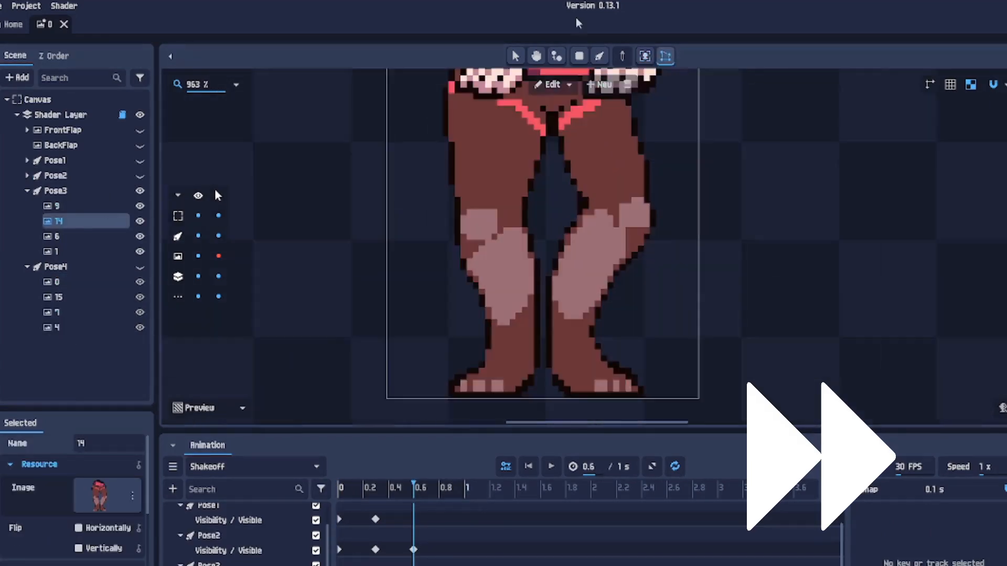
{"action": "scroll", "coordinate": [632, 311], "scroll_direction": "down", "scroll_amount": 2}
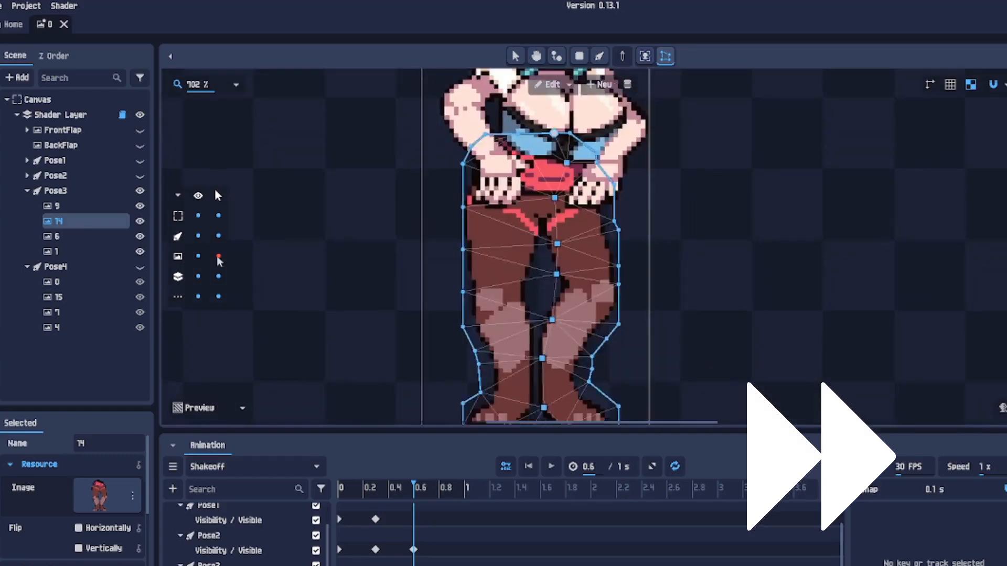
Step: Hide Pose3's arm images 9 and 6, and outline a mesh around upper-body image 1 with inner points around the chest
{"action": "left_click", "coordinate": [57, 237]}
{"action": "scroll", "coordinate": [524, 324], "scroll_direction": "up", "scroll_amount": 3}
{"action": "left_click", "coordinate": [57, 252]}
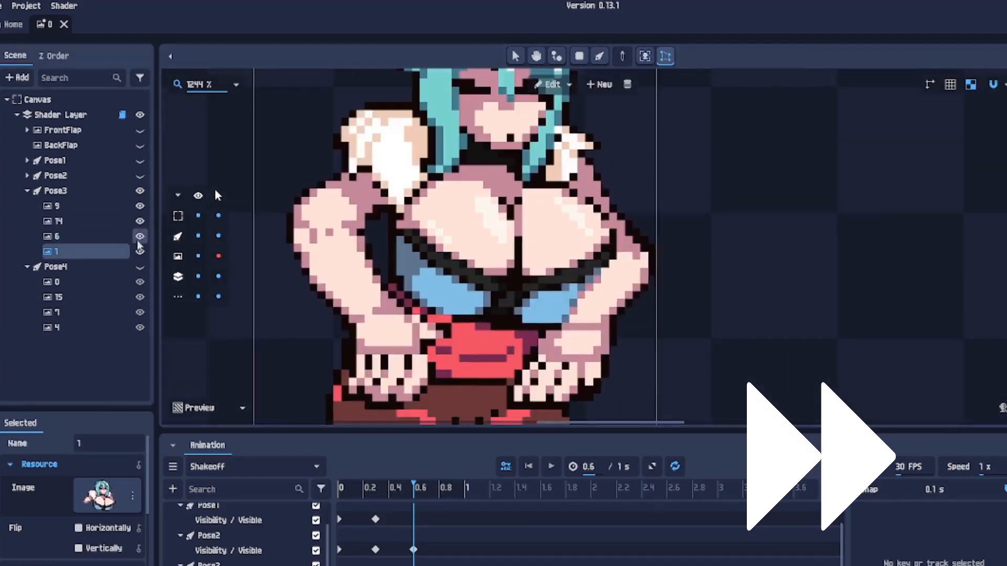
{"action": "left_click", "coordinate": [452, 384]}
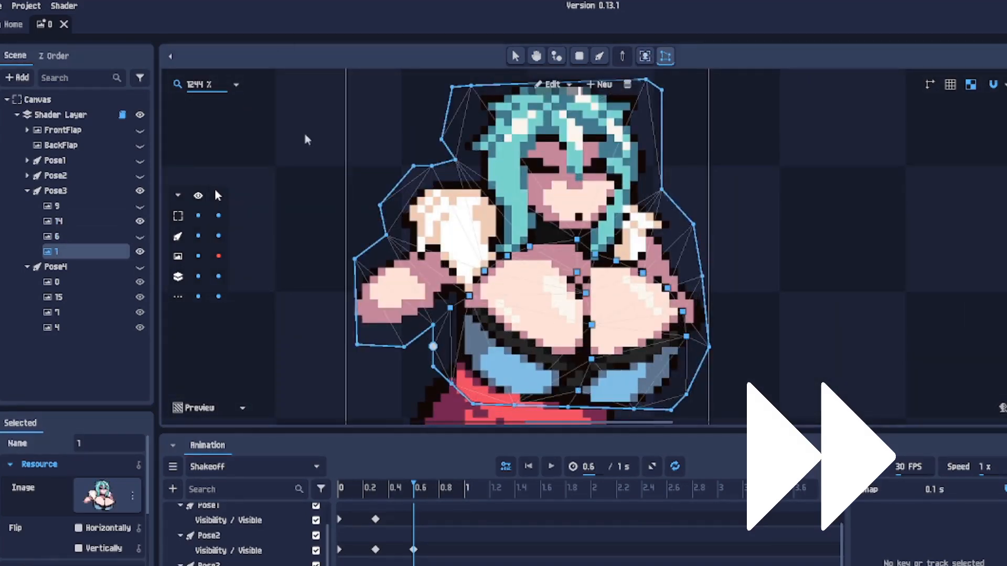
{"action": "left_click_drag", "start_coordinate": [306, 140], "coordinate": [284, 149]}
Step: Add inner mesh points along the shoulder, hair and face of image 1, adjusting the point beside the chest
{"action": "left_click", "coordinate": [395, 285]}
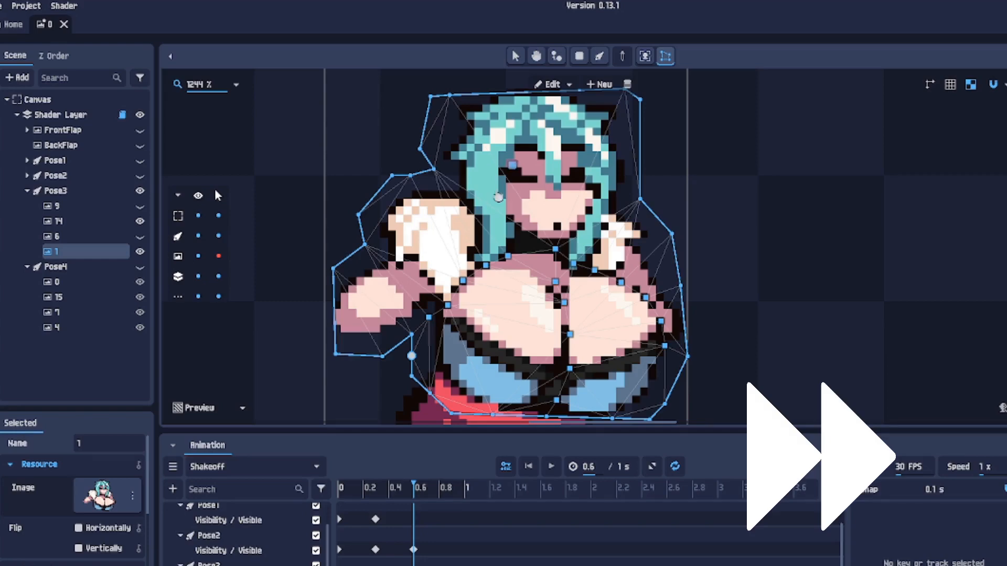
{"action": "left_click_drag", "start_coordinate": [439, 306], "coordinate": [443, 298]}
{"action": "left_click", "coordinate": [471, 237]}
{"action": "left_click", "coordinate": [473, 217]}
{"action": "left_click", "coordinate": [459, 188]}
{"action": "left_click", "coordinate": [514, 240]}
{"action": "left_click", "coordinate": [515, 204]}
{"action": "left_click", "coordinate": [516, 164]}
{"action": "left_click", "coordinate": [532, 153]}
{"action": "left_click", "coordinate": [562, 167]}
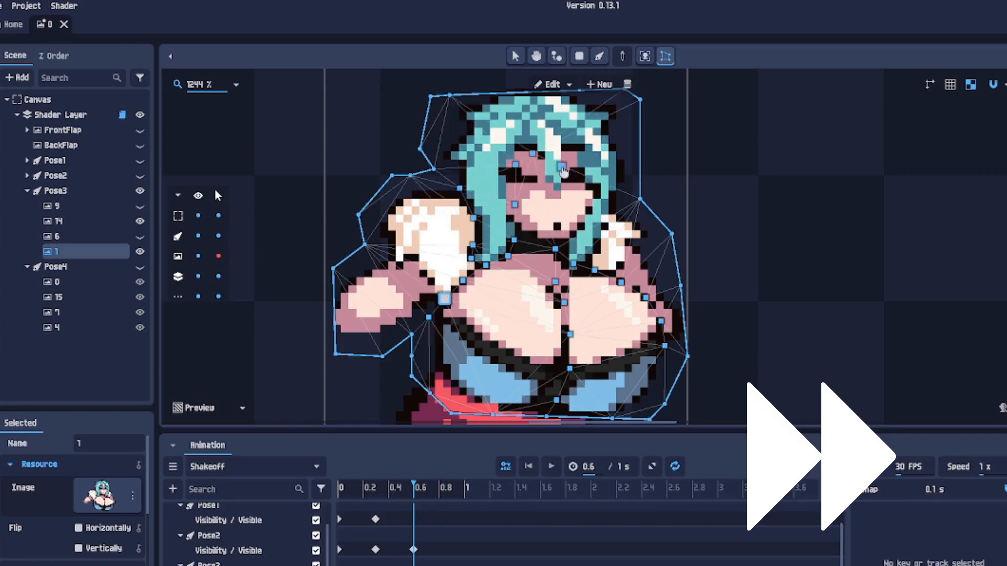
Step: Add a chain of three bones to the legs and waist of Pose3's image 14
{"action": "scroll", "coordinate": [589, 162], "scroll_direction": "down", "scroll_amount": 3}
{"action": "left_click", "coordinate": [59, 222]}
{"action": "left_click", "coordinate": [599, 56]}
{"action": "left_click_drag", "start_coordinate": [526, 381], "coordinate": [534, 167]}
Step: Add a bone named parent to image 1, with a two-bone chain under it down each side of the chest
{"action": "left_click", "coordinate": [56, 297]}
{"action": "scroll", "coordinate": [565, 206], "scroll_direction": "up", "scroll_amount": 4}
{"action": "left_click", "coordinate": [599, 56]}
{"action": "double_click", "coordinate": [90, 444]}
{"action": "type", "text": "parent"}
{"action": "left_click_drag", "start_coordinate": [501, 234], "coordinate": [504, 343]}
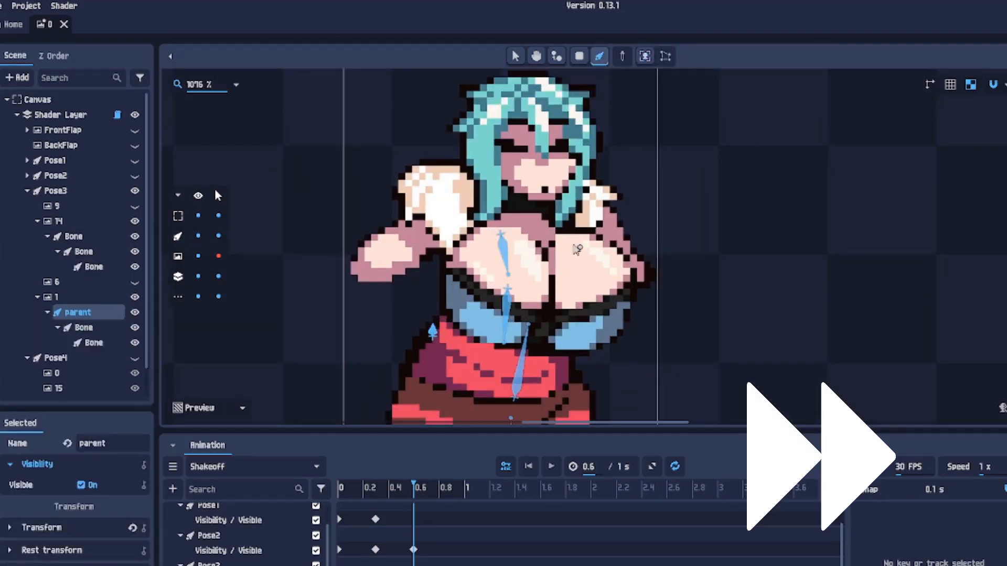
{"action": "left_click_drag", "start_coordinate": [569, 241], "coordinate": [600, 286]}
{"action": "left_click_drag", "start_coordinate": [576, 310], "coordinate": [599, 343]}
Step: Add a head bone along the face under image 1's parent bone, plus bones along the hair
{"action": "left_click", "coordinate": [599, 56]}
{"action": "left_click_drag", "start_coordinate": [530, 201], "coordinate": [529, 252]}
{"action": "left_click", "coordinate": [78, 313]}
{"action": "left_click", "coordinate": [599, 56]}
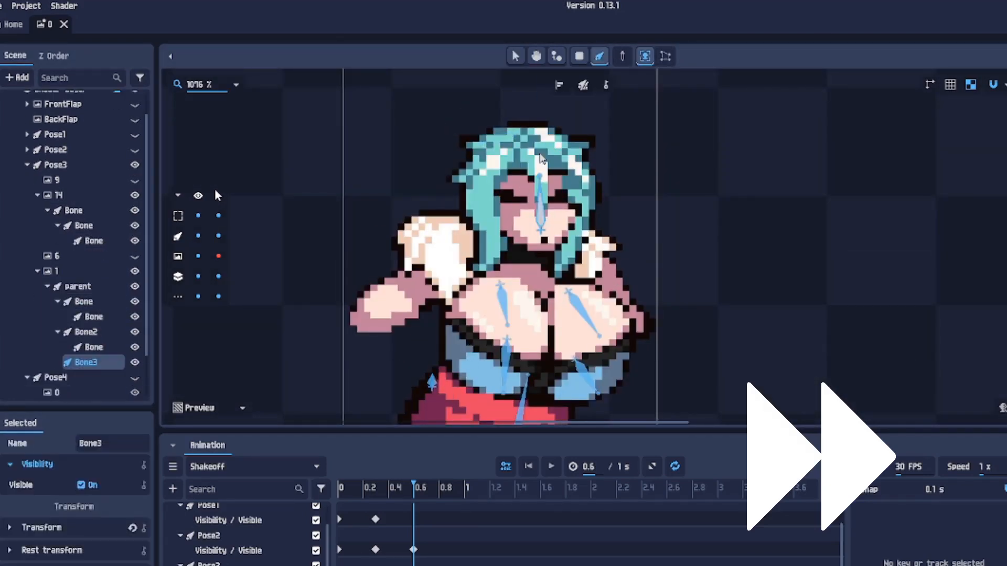
{"action": "left_click_drag", "start_coordinate": [514, 138], "coordinate": [474, 144]}
{"action": "left_click_drag", "start_coordinate": [479, 183], "coordinate": [477, 225]}
{"action": "left_click_drag", "start_coordinate": [540, 176], "coordinate": [542, 227]}
Step: Add a bone along each arm of image 1, and show and select arm image 6
{"action": "left_click_drag", "start_coordinate": [441, 274], "coordinate": [360, 322]}
{"action": "left_click", "coordinate": [77, 271]}
{"action": "left_click", "coordinate": [600, 57]}
{"action": "left_click_drag", "start_coordinate": [602, 274], "coordinate": [643, 322]}
{"action": "scroll", "coordinate": [503, 157], "scroll_direction": "down", "scroll_amount": 4}
{"action": "left_click", "coordinate": [57, 281]}
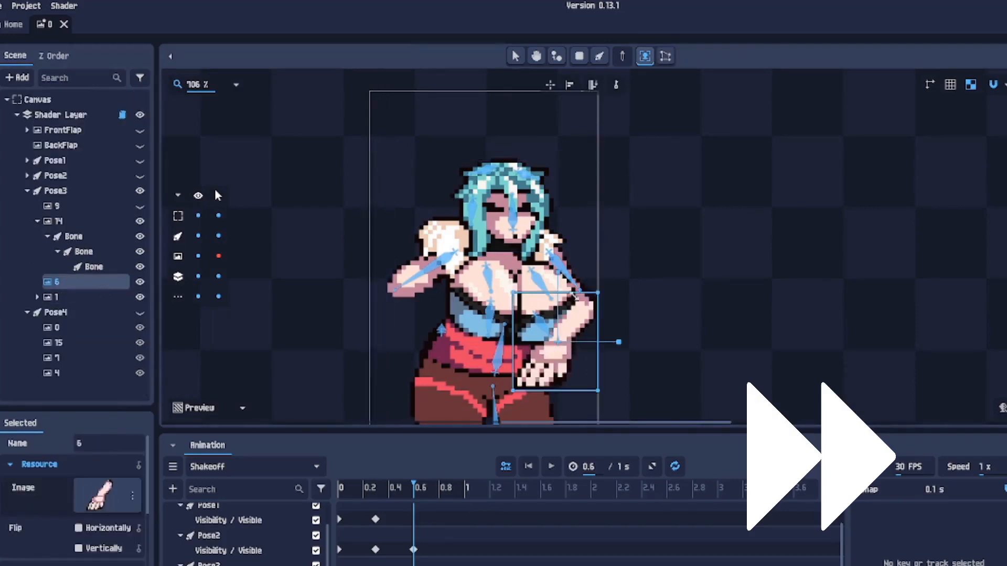
Step: Draw arm bones on Pose3's arm images 6 and 9
{"action": "left_click", "coordinate": [600, 56]}
{"action": "left_click_drag", "start_coordinate": [549, 160], "coordinate": [459, 303]}
{"action": "left_click", "coordinate": [56, 205]}
{"action": "mouse_move", "coordinate": [432, 183]}
{"action": "left_mouse_down"}
{"action": "mouse_move", "coordinate": [475, 262]}
{"action": "mouse_move", "coordinate": [495, 360]}
{"action": "left_mouse_up"}
{"action": "left_click", "coordinate": [57, 205]}
Step: Switch mesh editing to Bones mode and bind the meshes of Pose3's images 9, 14 and 6 to their bones
{"action": "left_click", "coordinate": [665, 56]}
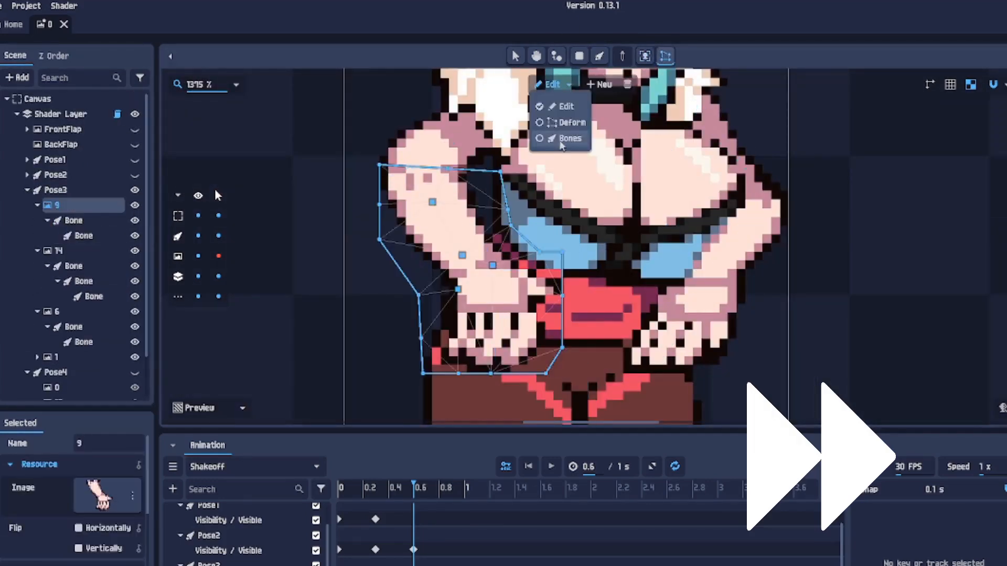
{"action": "left_click", "coordinate": [562, 139]}
{"action": "left_click", "coordinate": [613, 86]}
{"action": "scroll", "coordinate": [524, 236], "scroll_direction": "down", "scroll_amount": 2}
{"action": "left_click", "coordinate": [57, 251]}
{"action": "left_click", "coordinate": [592, 85]}
{"action": "left_click", "coordinate": [56, 311]}
{"action": "left_click", "coordinate": [613, 399]}
Step: Review the bone list for Pose3's image 1 and bind its mesh to its bones
{"action": "left_click", "coordinate": [57, 357]}
{"action": "left_click", "coordinate": [592, 85]}
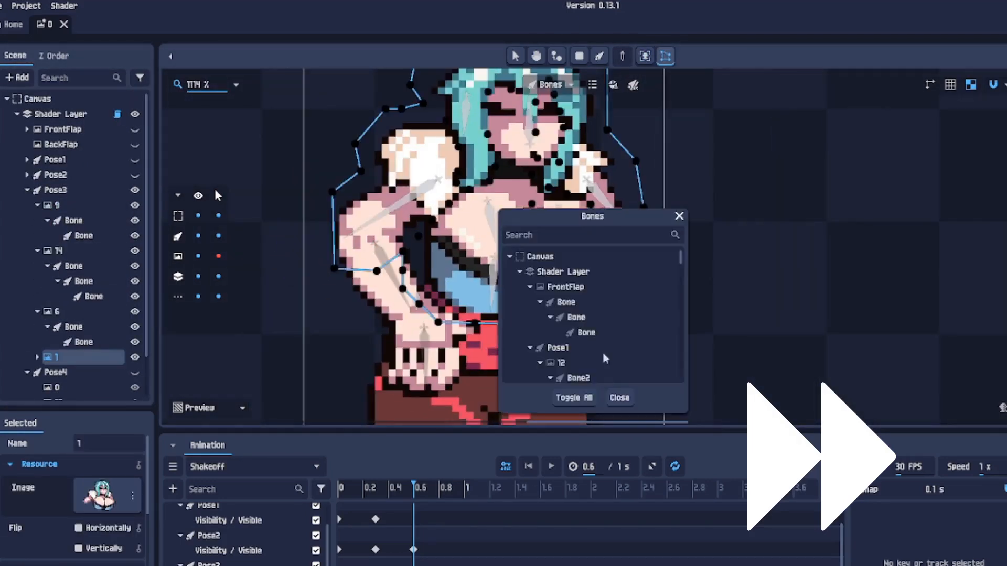
{"action": "scroll", "coordinate": [566, 304], "scroll_direction": "down", "scroll_amount": 5}
{"action": "left_click", "coordinate": [620, 398]}
{"action": "left_click", "coordinate": [613, 85]}
Step: Hide Pose3, show Pose4 and start outlining a mesh around the upper-body image 0
{"action": "scroll", "coordinate": [620, 394], "scroll_direction": "down", "scroll_amount": 3}
{"action": "left_click", "coordinate": [28, 190]}
{"action": "left_click", "coordinate": [139, 190]}
{"action": "left_click", "coordinate": [139, 206]}
{"action": "left_click", "coordinate": [56, 221]}
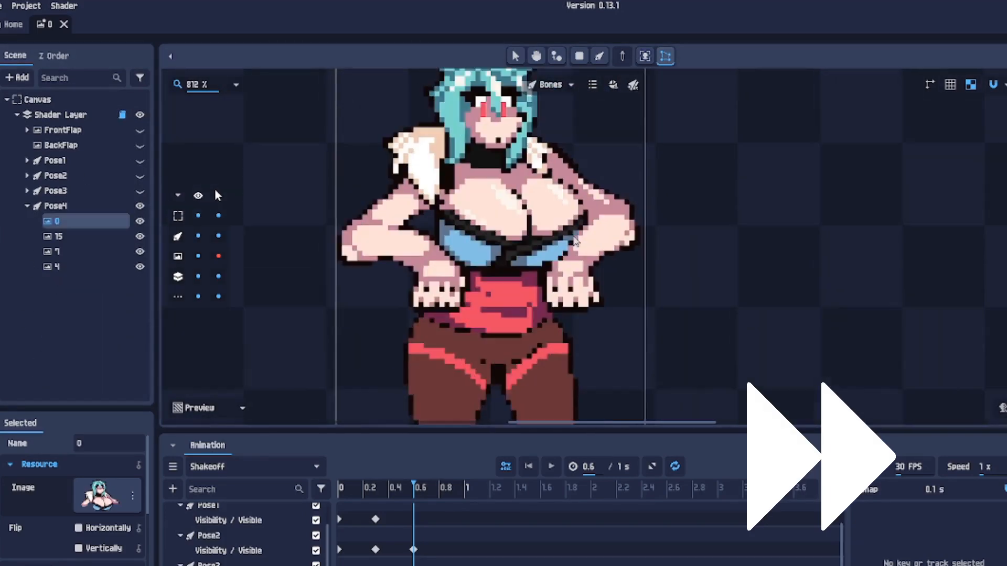
{"action": "left_click", "coordinate": [492, 272]}
{"action": "left_click", "coordinate": [528, 226]}
{"action": "left_click", "coordinate": [485, 163]}
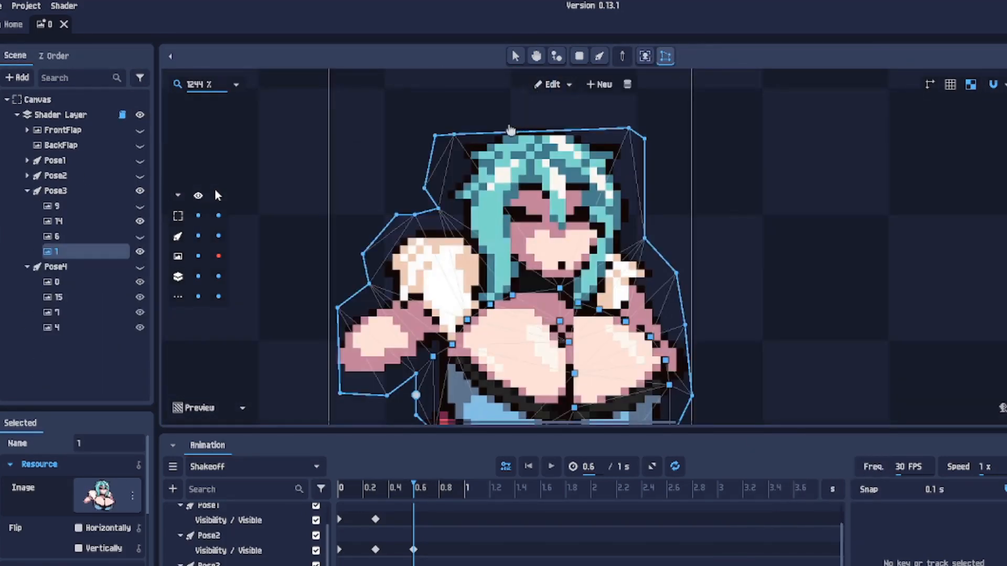
Step: Add inner mesh points around the shoulder of Pose3's upper-body image 1
{"action": "left_click_drag", "start_coordinate": [571, 278], "coordinate": [557, 209]}
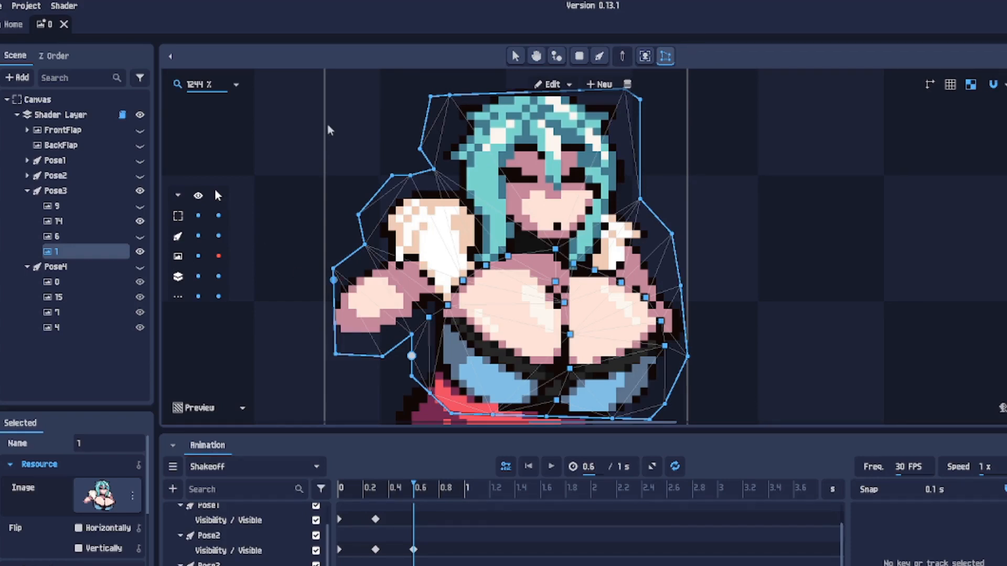
{"action": "left_click", "coordinate": [387, 255]}
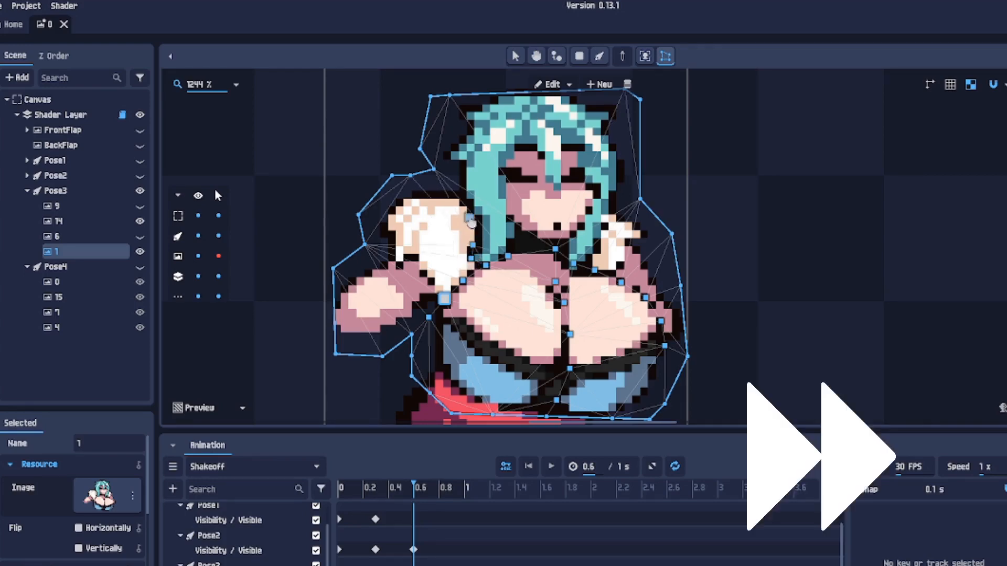
Step: Draw a three-bone chain up the legs and waist of Pose3's image 14
{"action": "scroll", "coordinate": [517, 178], "scroll_direction": "down", "scroll_amount": 3}
{"action": "left_click", "coordinate": [116, 221]}
{"action": "left_click", "coordinate": [599, 57]}
{"action": "left_click_drag", "start_coordinate": [524, 381], "coordinate": [535, 255]}
{"action": "left_click_drag", "start_coordinate": [539, 236], "coordinate": [536, 160]}
{"action": "scroll", "coordinate": [537, 209], "scroll_direction": "up", "scroll_amount": 2}
Step: Add a root bone beside the waist of Pose3's image 1 and name it "parent"
{"action": "left_click", "coordinate": [56, 297]}
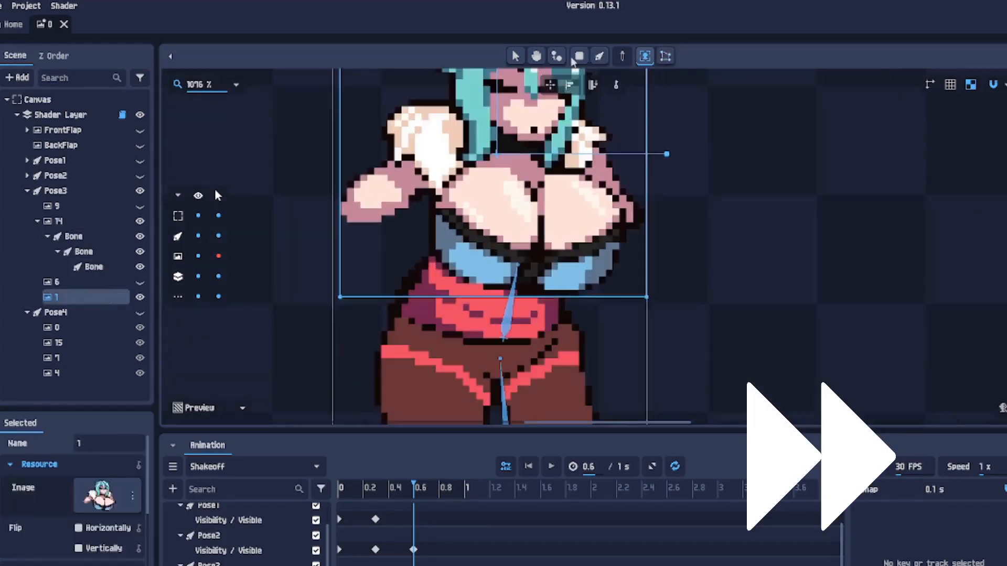
{"action": "left_click_drag", "start_coordinate": [431, 283], "coordinate": [430, 268]}
{"action": "type", "text": "parent"}
Step: Draw bones for the chest and head of Pose3's image 1 under the parent bone
{"action": "left_click", "coordinate": [599, 56]}
{"action": "left_click_drag", "start_coordinate": [500, 235], "coordinate": [507, 276]}
{"action": "left_click_drag", "start_coordinate": [569, 241], "coordinate": [599, 286]}
{"action": "left_click_drag", "start_coordinate": [541, 230], "coordinate": [540, 176]}
Step: Add hair bones and an upper-arm bone on each side to Pose3's image 1
{"action": "left_click", "coordinate": [78, 302]}
{"action": "left_click", "coordinate": [600, 56]}
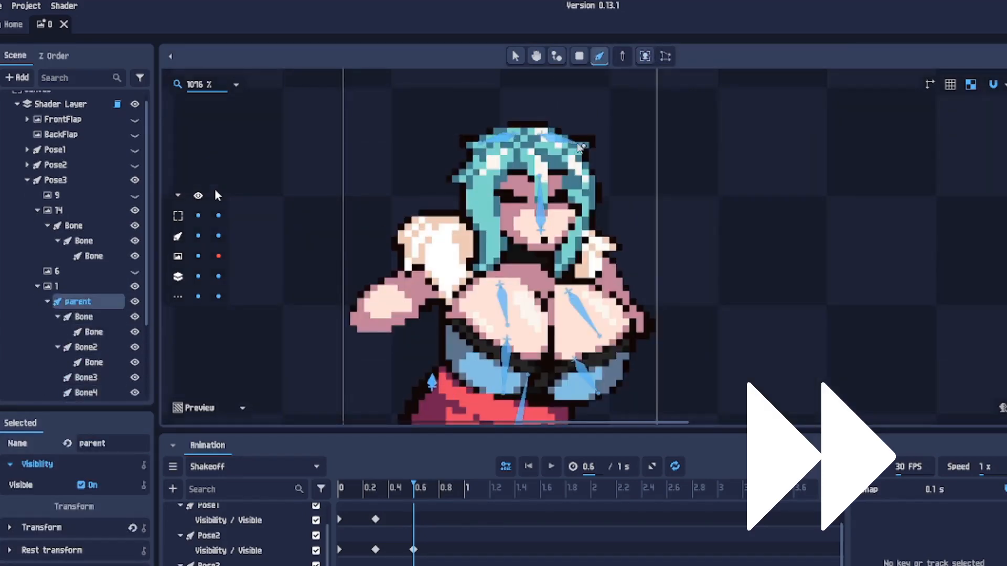
{"action": "left_click_drag", "start_coordinate": [510, 138], "coordinate": [466, 146]}
{"action": "left_click_drag", "start_coordinate": [453, 265], "coordinate": [361, 323]}
{"action": "left_click", "coordinate": [77, 272]}
{"action": "left_click_drag", "start_coordinate": [595, 265], "coordinate": [643, 322]}
Step: Show Pose3's arm images 6 and 9 and add a forearm bone and a hand bone to each
{"action": "scroll", "coordinate": [459, 228], "scroll_direction": "down", "scroll_amount": 3}
{"action": "left_click", "coordinate": [86, 298]}
{"action": "left_click", "coordinate": [139, 282]}
{"action": "left_click", "coordinate": [56, 282]}
{"action": "scroll", "coordinate": [535, 262], "scroll_direction": "up", "scroll_amount": 3}
{"action": "left_click", "coordinate": [599, 56]}
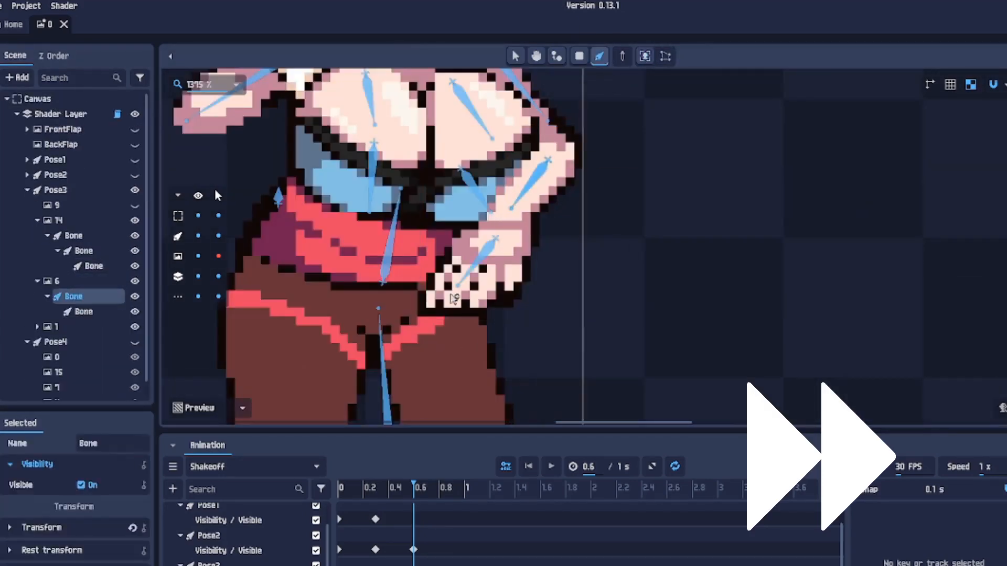
{"action": "left_click", "coordinate": [134, 206]}
{"action": "left_click", "coordinate": [56, 206]}
Step: Bind the meshes of Pose3's images 9, 14, 6 and 1 to their bones
{"action": "left_click", "coordinate": [665, 56]}
{"action": "left_click", "coordinate": [56, 253]}
{"action": "left_click", "coordinate": [56, 311]}
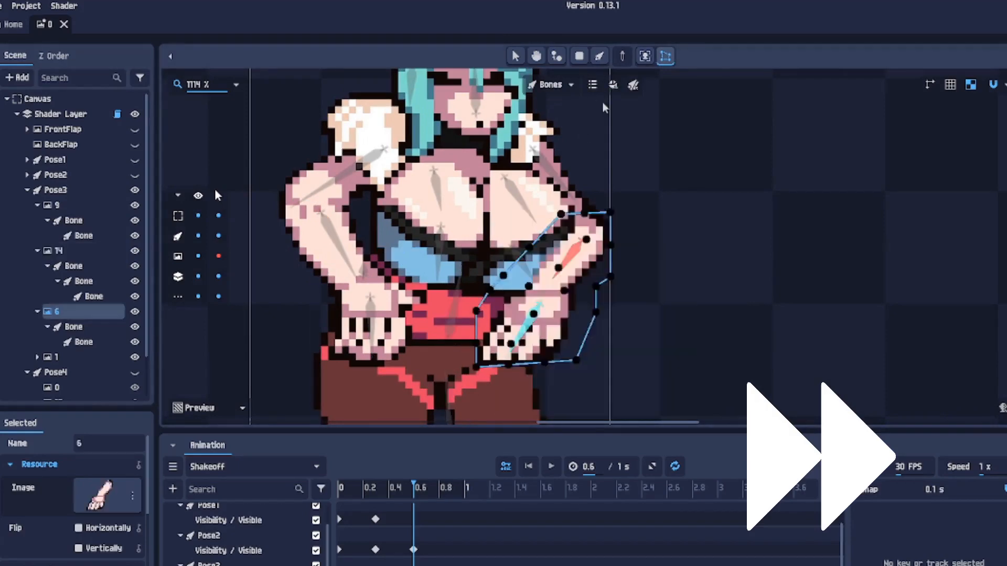
{"action": "left_click", "coordinate": [57, 357]}
{"action": "left_click", "coordinate": [592, 85]}
{"action": "left_click", "coordinate": [613, 85]}
Step: Hide and collapse Pose3, and make Pose4 visible
{"action": "left_click", "coordinate": [135, 191]}
{"action": "left_click", "coordinate": [27, 191]}
{"action": "left_click", "coordinate": [140, 206]}
{"action": "scroll", "coordinate": [486, 209], "scroll_direction": "down", "scroll_amount": 3}
Step: Build a mesh around Pose4's image 0, with inner points along the face, neck, chest and arms
{"action": "left_click", "coordinate": [57, 220]}
{"action": "scroll", "coordinate": [485, 209], "scroll_direction": "down", "scroll_amount": 2}
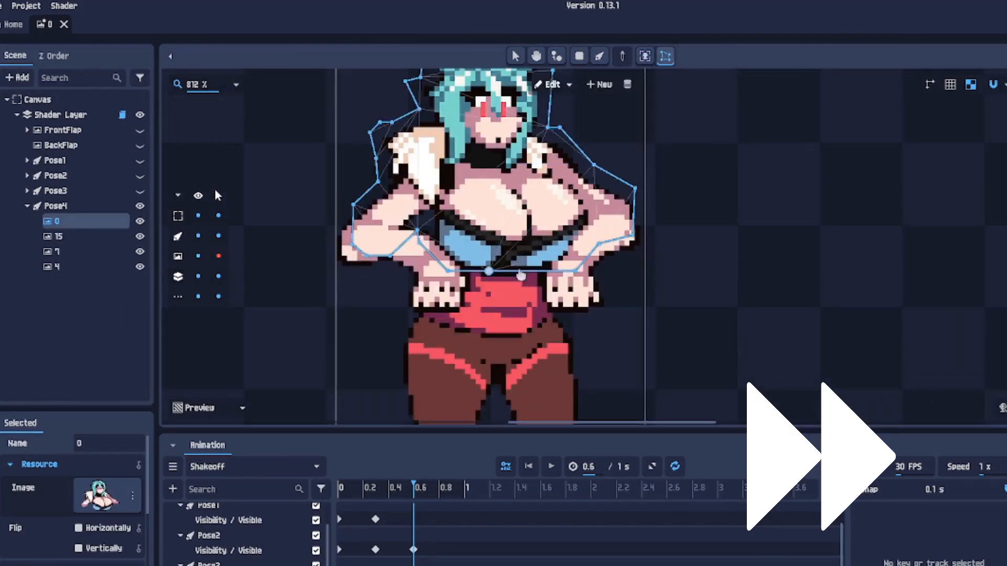
{"action": "scroll", "coordinate": [526, 150], "scroll_direction": "up", "scroll_amount": 3}
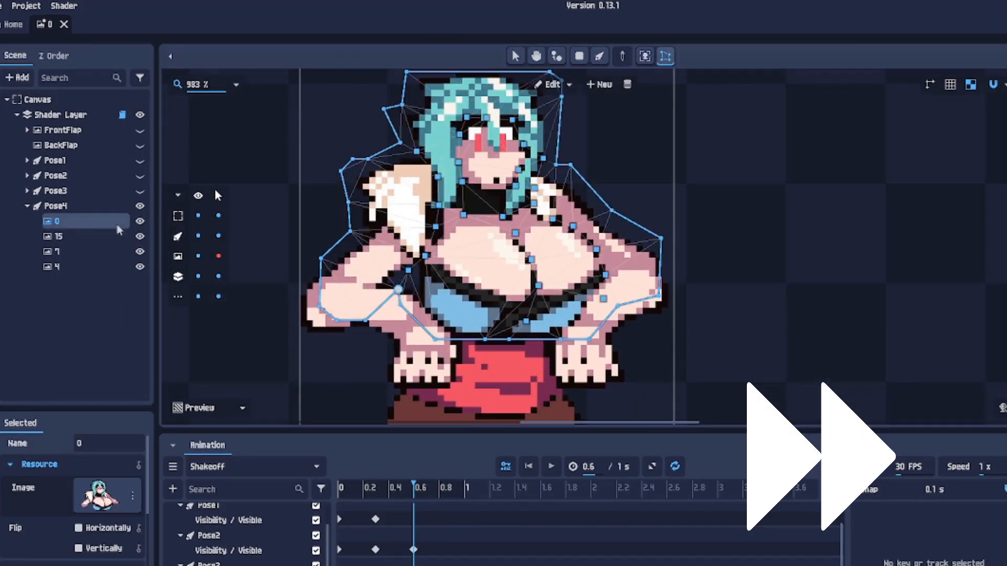
Step: Build meshes with outline and inner points for Pose4's images 15, 7 and 4
{"action": "left_click", "coordinate": [100, 236]}
{"action": "left_click", "coordinate": [665, 56]}
{"action": "scroll", "coordinate": [477, 191], "scroll_direction": "down", "scroll_amount": 3}
{"action": "scroll", "coordinate": [477, 191], "scroll_direction": "up", "scroll_amount": 1}
{"action": "left_click", "coordinate": [86, 251]}
{"action": "scroll", "coordinate": [487, 220], "scroll_direction": "up", "scroll_amount": 3}
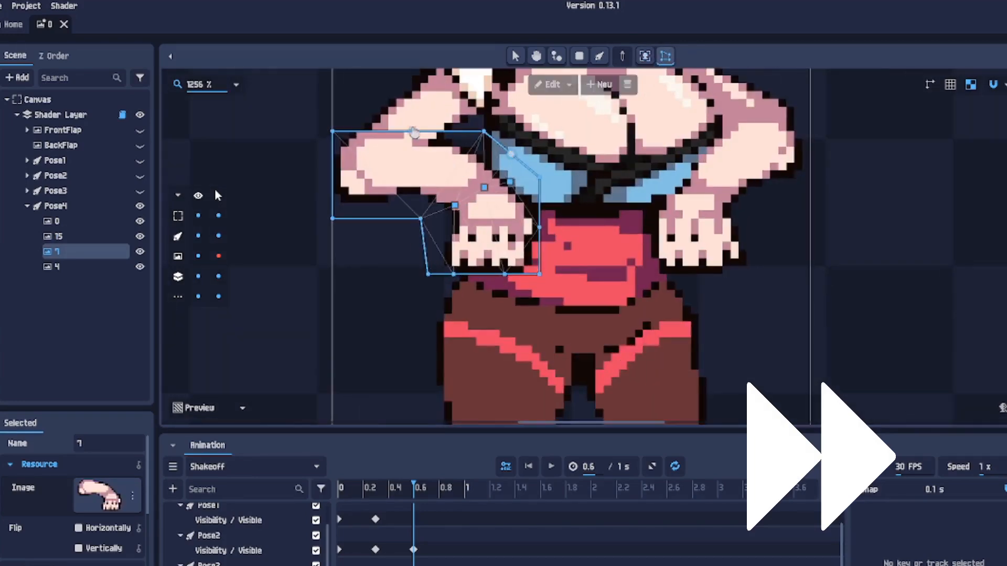
{"action": "left_click", "coordinate": [57, 267]}
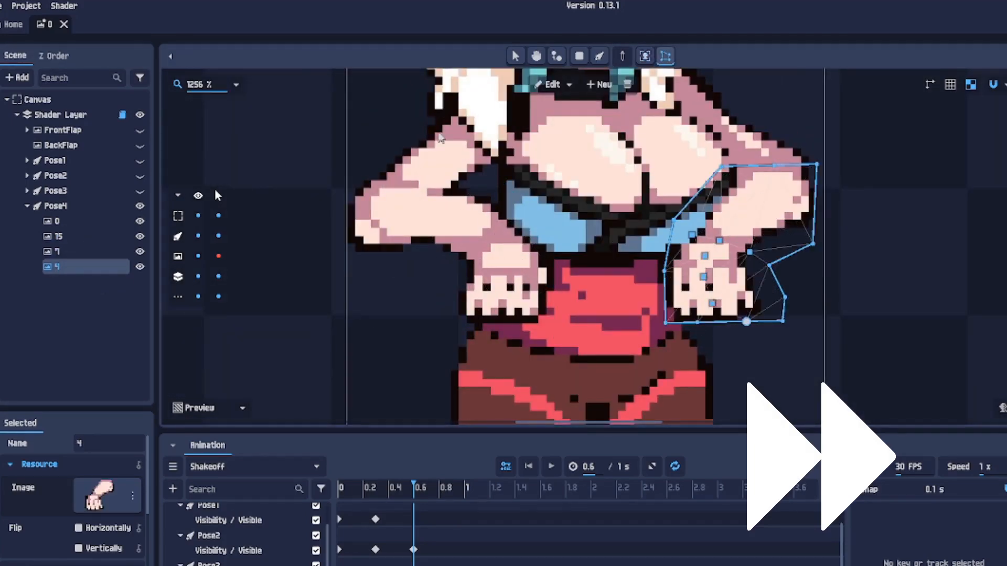
Step: Deselect the image and scrub the Shakeoff timeline between 0.6 s and 1 s
{"action": "scroll", "coordinate": [524, 210], "scroll_direction": "down", "scroll_amount": 1}
{"action": "scroll", "coordinate": [601, 155], "scroll_direction": "down", "scroll_amount": 1}
{"action": "scroll", "coordinate": [600, 155], "scroll_direction": "down", "scroll_amount": 3}
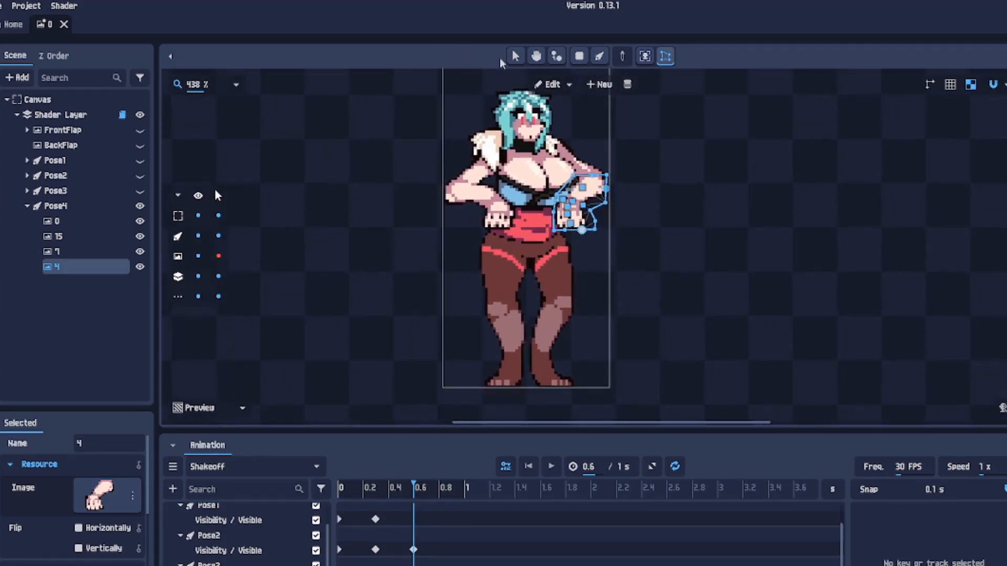
{"action": "key", "text": "Escape"}
{"action": "left_click_drag", "start_coordinate": [410, 478], "coordinate": [470, 487]}
{"action": "left_click_drag", "start_coordinate": [438, 483], "coordinate": [415, 489]}
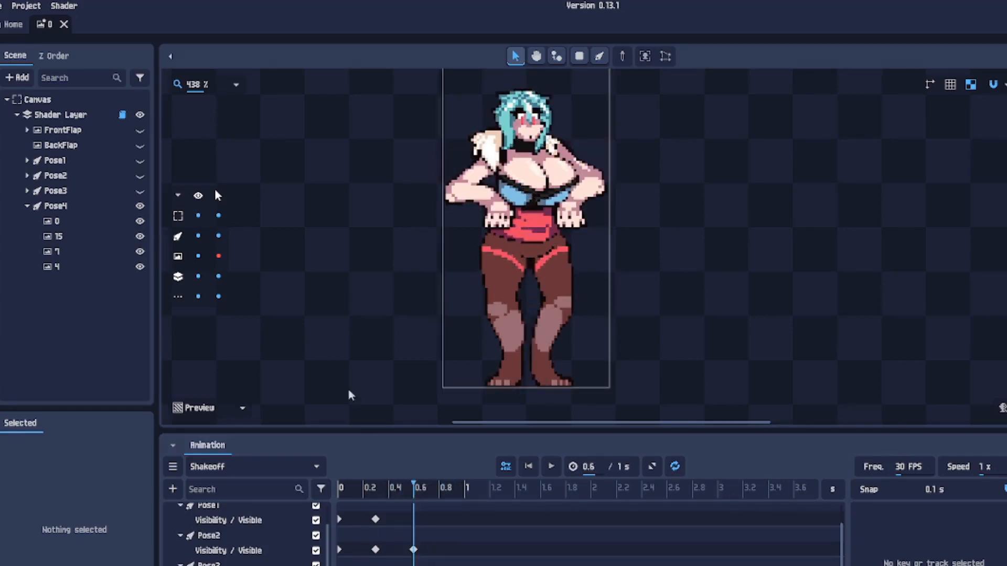
Step: Place a small root bone at the side of the waist on Pose4's image 0
{"action": "left_click", "coordinate": [71, 221]}
{"action": "scroll", "coordinate": [674, 253], "scroll_direction": "up", "scroll_amount": 5}
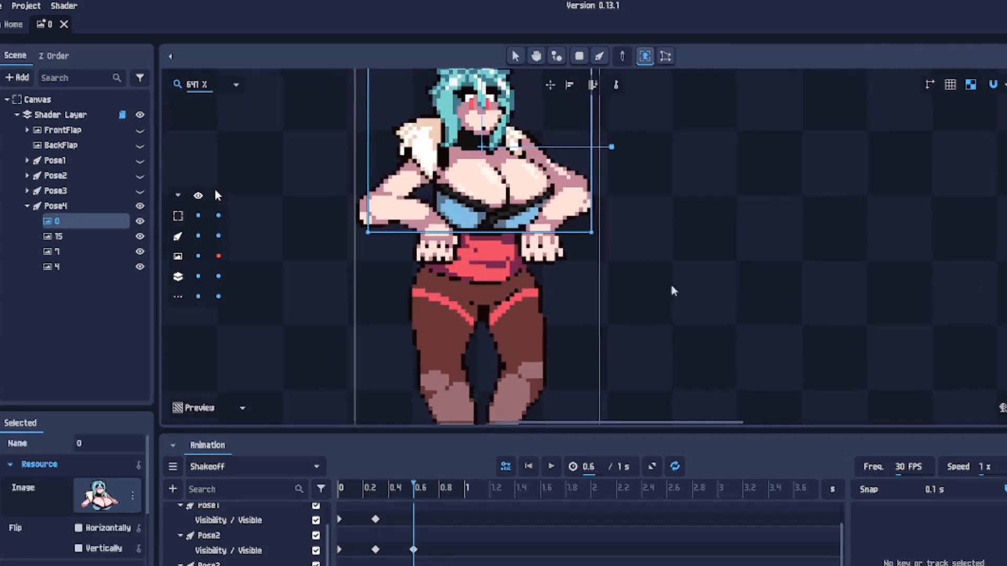
{"action": "left_click", "coordinate": [666, 56]}
{"action": "scroll", "coordinate": [595, 374], "scroll_direction": "up", "scroll_amount": 2}
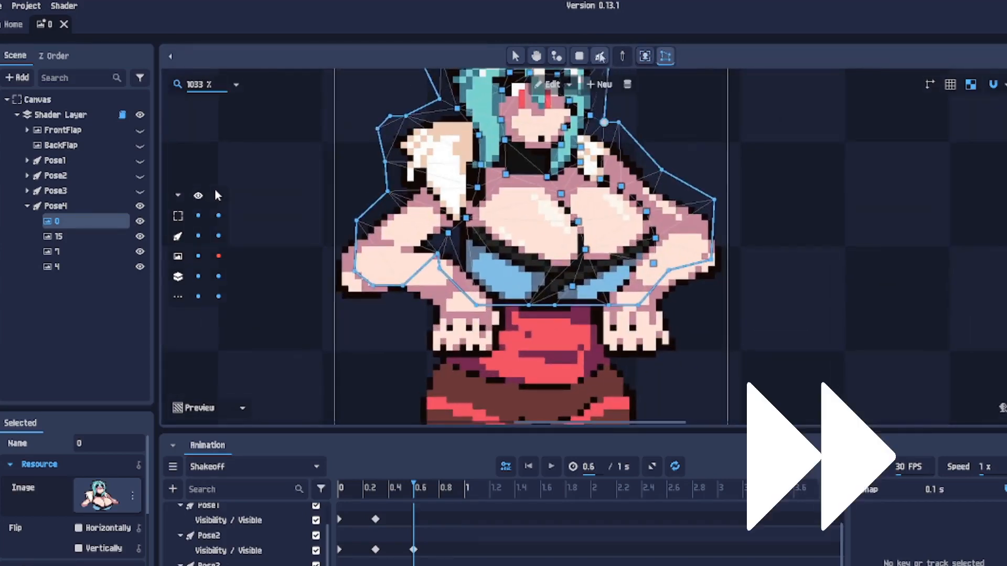
{"action": "left_click", "coordinate": [599, 56]}
{"action": "left_click", "coordinate": [472, 297]}
Step: Draw a chest bone with a lower child bone on each side of image 0, both chains under the root bone
{"action": "left_click", "coordinate": [599, 56]}
{"action": "left_click_drag", "start_coordinate": [518, 187], "coordinate": [548, 246]}
{"action": "left_click_drag", "start_coordinate": [506, 254], "coordinate": [527, 296]}
{"action": "left_click", "coordinate": [472, 296]}
{"action": "left_click", "coordinate": [599, 56]}
{"action": "left_click_drag", "start_coordinate": [578, 187], "coordinate": [637, 240]}
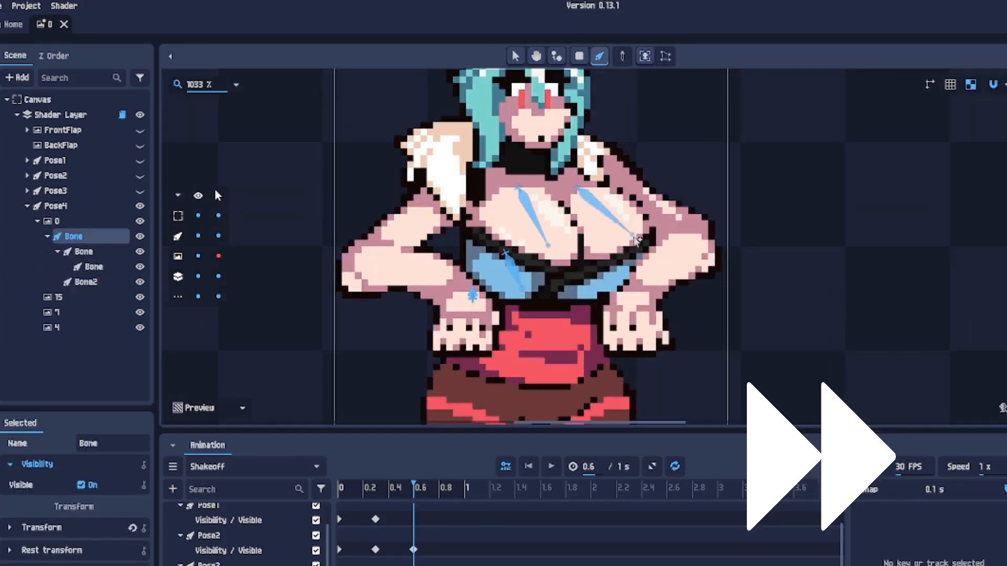
{"action": "left_click", "coordinate": [599, 56]}
{"action": "left_click_drag", "start_coordinate": [597, 273], "coordinate": [615, 283]}
Step: Add a head bone under the root bone of image 0, with three child bones for the hair
{"action": "left_click", "coordinate": [473, 296]}
{"action": "left_click", "coordinate": [600, 56]}
{"action": "mouse_move", "coordinate": [542, 203]}
{"action": "left_mouse_down"}
{"action": "mouse_move", "coordinate": [540, 145]}
{"action": "mouse_move", "coordinate": [478, 133]}
{"action": "left_mouse_up"}
{"action": "left_click", "coordinate": [541, 189]}
{"action": "left_click", "coordinate": [600, 56]}
{"action": "left_click", "coordinate": [541, 188]}
{"action": "left_click", "coordinate": [600, 56]}
{"action": "left_click_drag", "start_coordinate": [548, 125], "coordinate": [581, 135]}
{"action": "left_click", "coordinate": [541, 188]}
{"action": "left_click_drag", "start_coordinate": [477, 180], "coordinate": [492, 233]}
Step: Draw an upper-arm bone on each side of image 0 under the root bone
{"action": "left_click_drag", "start_coordinate": [451, 269], "coordinate": [405, 327]}
{"action": "left_click", "coordinate": [476, 382]}
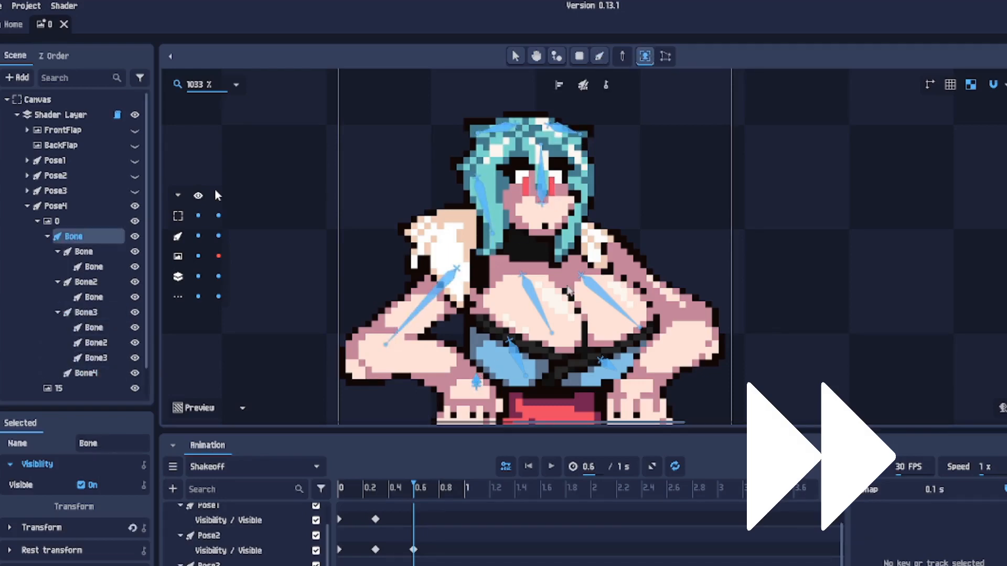
{"action": "left_click", "coordinate": [599, 56]}
{"action": "left_click_drag", "start_coordinate": [614, 259], "coordinate": [601, 72]}
Step: Draw a three-bone chain from the feet up to the waist on Pose4's image 15
{"action": "scroll", "coordinate": [759, 319], "scroll_direction": "down", "scroll_amount": 3}
{"action": "left_click", "coordinate": [37, 221]}
{"action": "left_click", "coordinate": [59, 237]}
{"action": "left_click", "coordinate": [600, 56]}
{"action": "left_click_drag", "start_coordinate": [532, 376], "coordinate": [541, 124]}
{"action": "left_click", "coordinate": [599, 56]}
{"action": "left_click", "coordinate": [599, 56]}
{"action": "left_click_drag", "start_coordinate": [544, 268], "coordinate": [543, 225]}
Step: Draw a forearm bone and a hand bone on Pose4's arm image 7
{"action": "left_click", "coordinate": [71, 298]}
{"action": "left_click", "coordinate": [600, 56]}
{"action": "mouse_move", "coordinate": [405, 206]}
{"action": "left_mouse_down"}
{"action": "mouse_move", "coordinate": [466, 217]}
{"action": "mouse_move", "coordinate": [475, 268]}
{"action": "left_mouse_up"}
{"action": "left_click", "coordinate": [600, 57]}
Step: Draw a forearm bone and a hand bone on Pose4's arm image 4
{"action": "left_click", "coordinate": [57, 343]}
{"action": "left_click", "coordinate": [600, 56]}
{"action": "left_click_drag", "start_coordinate": [640, 182], "coordinate": [601, 224]}
{"action": "left_click", "coordinate": [600, 57]}
{"action": "left_click_drag", "start_coordinate": [596, 234], "coordinate": [597, 270]}
{"action": "left_click_drag", "start_coordinate": [370, 274], "coordinate": [348, 322]}
Step: Open the mesh of Pose4's image 0 in Bones mode
{"action": "scroll", "coordinate": [346, 321], "scroll_direction": "down", "scroll_amount": 3}
{"action": "left_click", "coordinate": [38, 221]}
{"action": "left_click", "coordinate": [56, 221]}
{"action": "scroll", "coordinate": [108, 241], "scroll_direction": "down", "scroll_amount": 3}
{"action": "left_click", "coordinate": [666, 56]}
{"action": "left_click", "coordinate": [551, 83]}
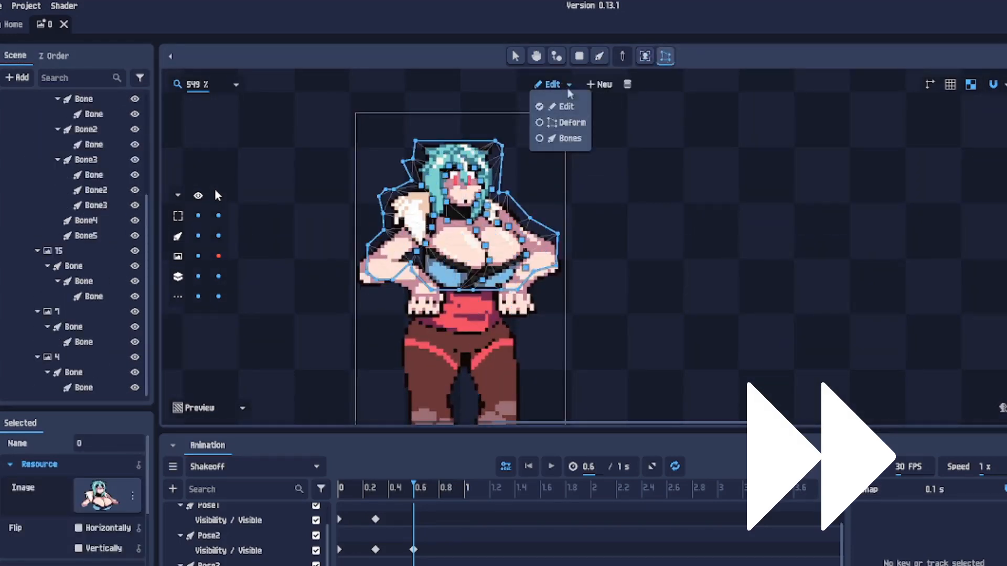
{"action": "left_click", "coordinate": [558, 138]}
Step: Exclude the root bone from image 0's bone list and bind the mesh to the remaining bones
{"action": "left_click", "coordinate": [593, 84]}
{"action": "scroll", "coordinate": [563, 343], "scroll_direction": "down", "scroll_amount": 3}
{"action": "scroll", "coordinate": [563, 342], "scroll_direction": "down", "scroll_amount": 1}
{"action": "left_click", "coordinate": [561, 298]}
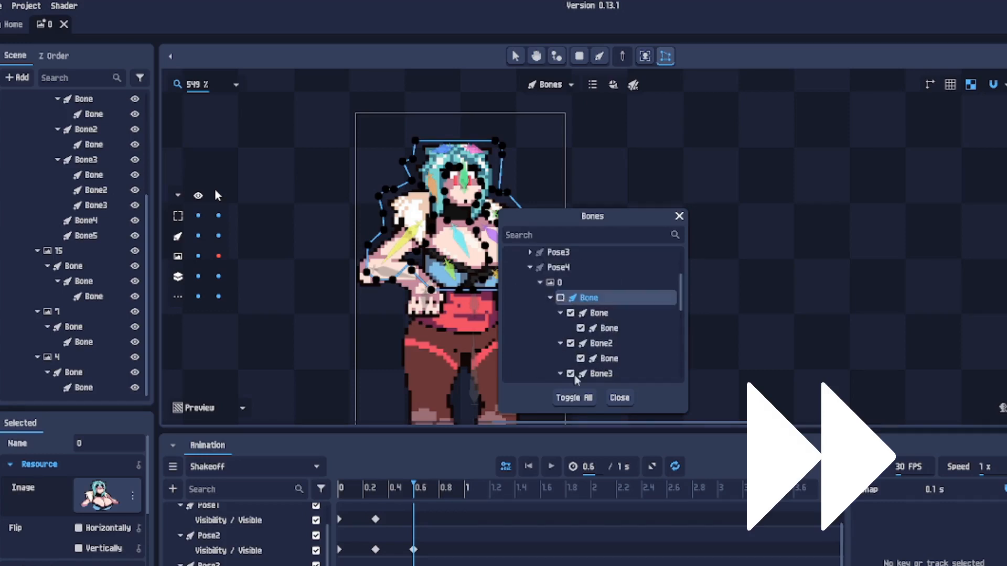
{"action": "left_click", "coordinate": [620, 399]}
{"action": "left_click", "coordinate": [613, 84]}
Step: Bind the meshes of Pose4's images 7, 4 and 15 to their bones in Bones mode
{"action": "left_click", "coordinate": [515, 56]}
{"action": "double_click", "coordinate": [65, 372]}
{"action": "left_click", "coordinate": [57, 312]}
{"action": "left_click", "coordinate": [666, 56]}
{"action": "left_click", "coordinate": [552, 84]}
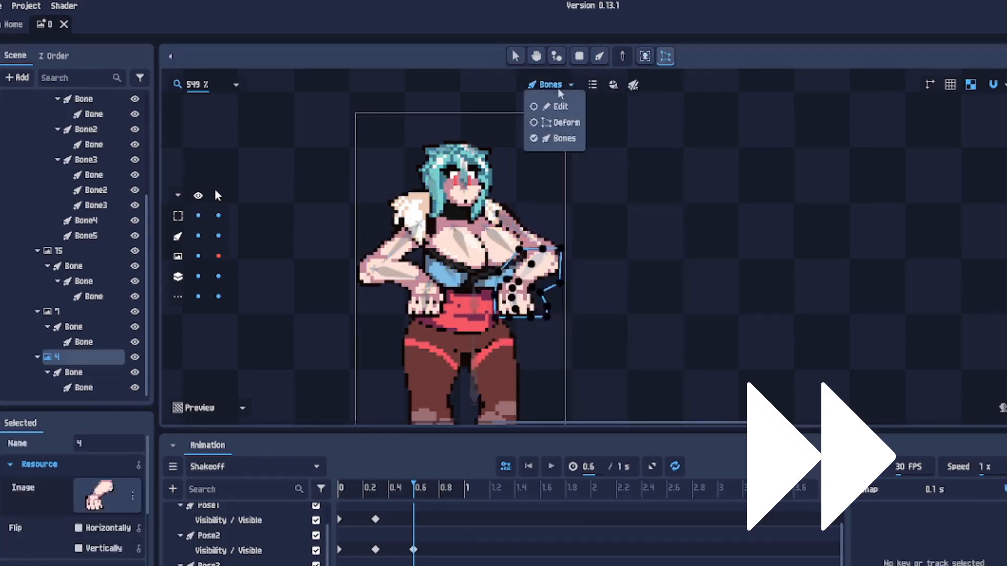
{"action": "left_click", "coordinate": [559, 137]}
{"action": "left_click", "coordinate": [593, 85]}
{"action": "left_click", "coordinate": [620, 398]}
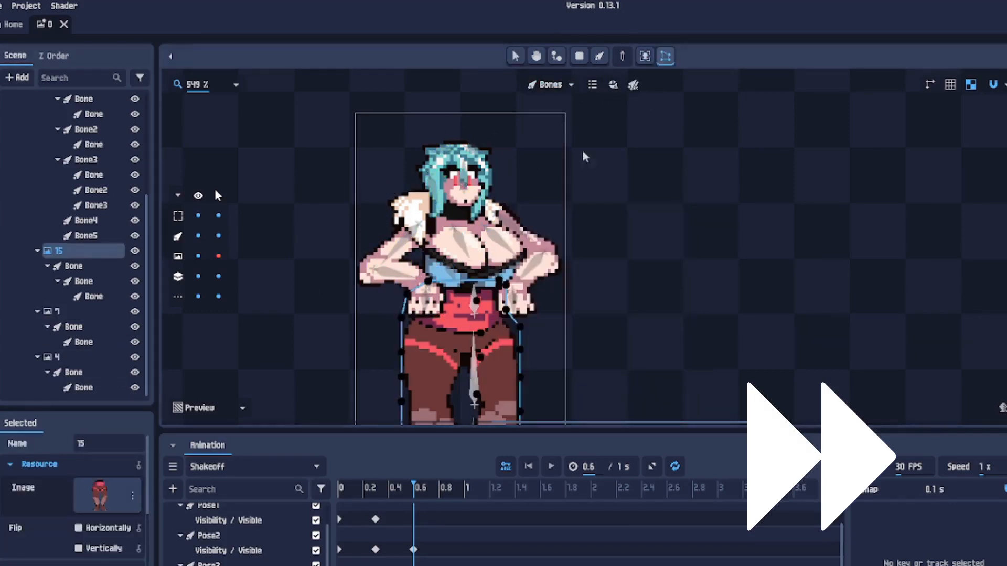
{"action": "left_click", "coordinate": [613, 84]}
Step: Leave mesh editing and collapse Pose4 in the scene tree
{"action": "left_click", "coordinate": [516, 56]}
{"action": "scroll", "coordinate": [656, 259], "scroll_direction": "down", "scroll_amount": 2}
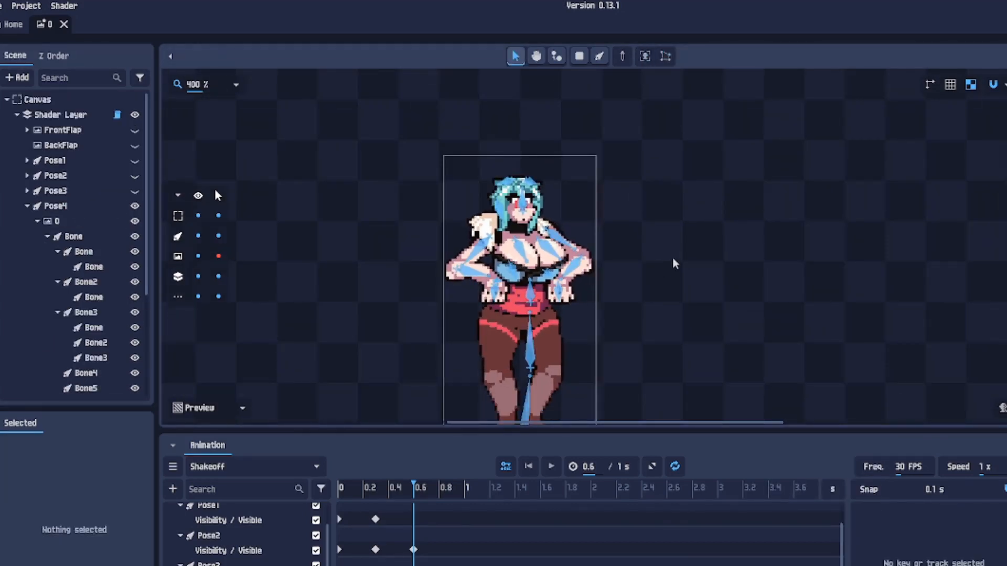
{"action": "scroll", "coordinate": [674, 282], "scroll_direction": "down", "scroll_amount": 2}
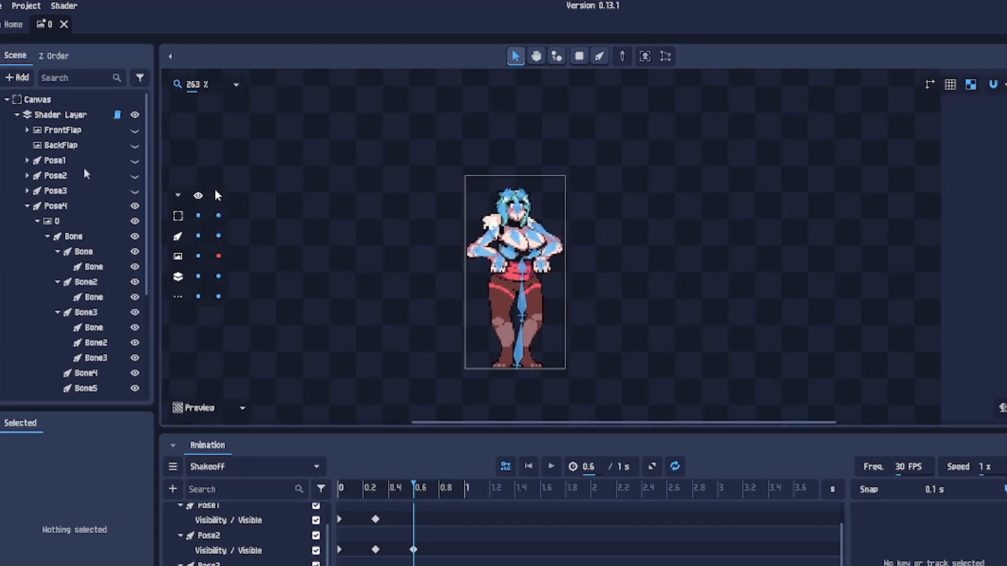
{"action": "left_click", "coordinate": [25, 207]}
{"action": "left_click", "coordinate": [27, 207]}
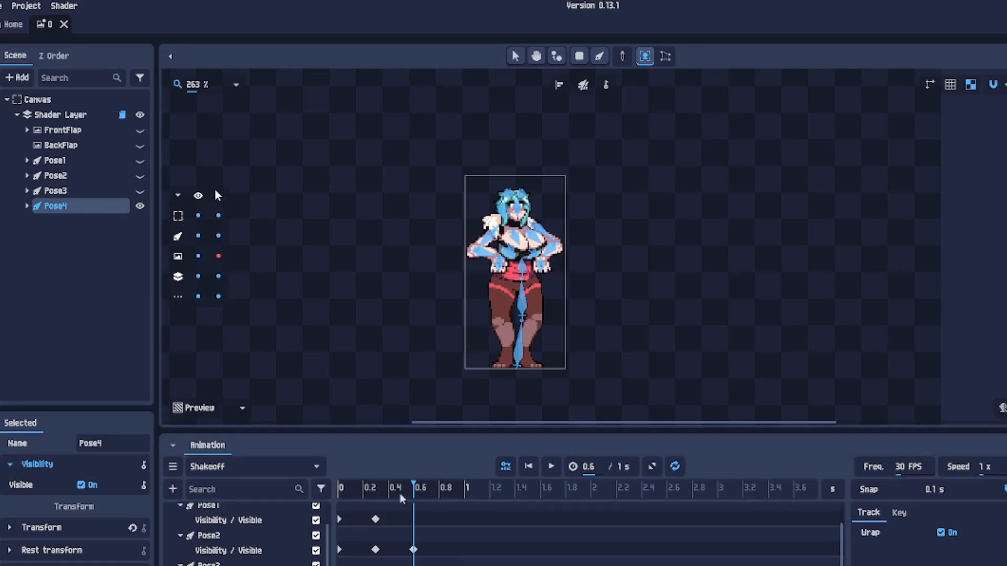
Step: Move the Shakeoff playhead back to 0 s and select Pose1
{"action": "left_click_drag", "start_coordinate": [400, 494], "coordinate": [342, 495]}
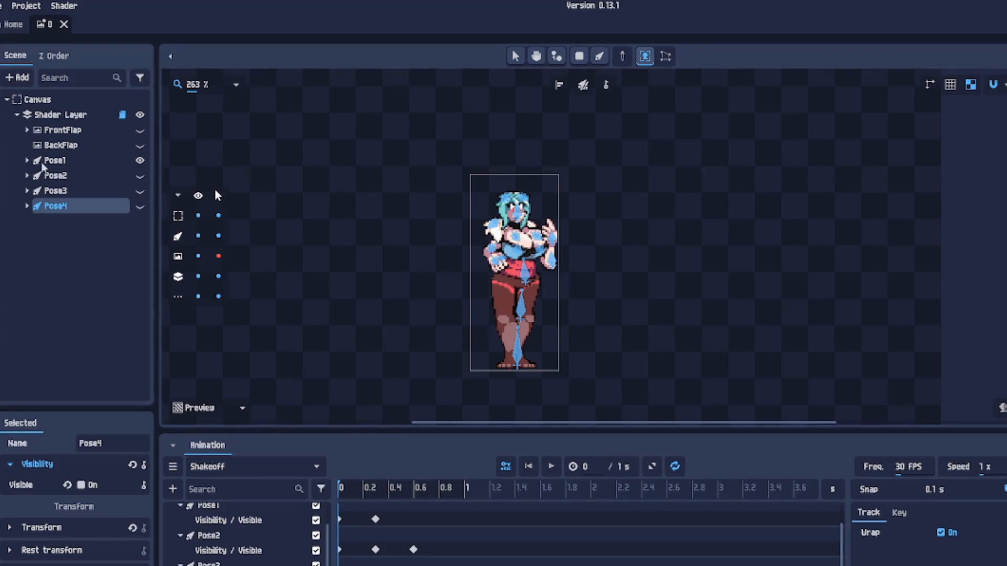
{"action": "left_click", "coordinate": [61, 175]}
{"action": "left_click", "coordinate": [62, 160]}
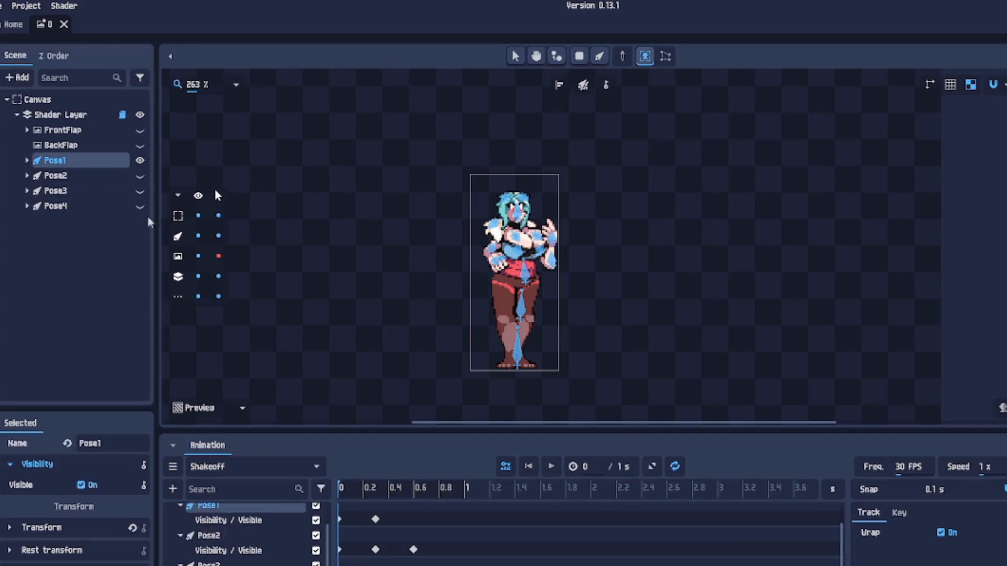
Step: Collapse and reopen the viewport's visibility and selection filters to examine the setting for selecting visual 2D objects
{"action": "left_click", "coordinate": [178, 195]}
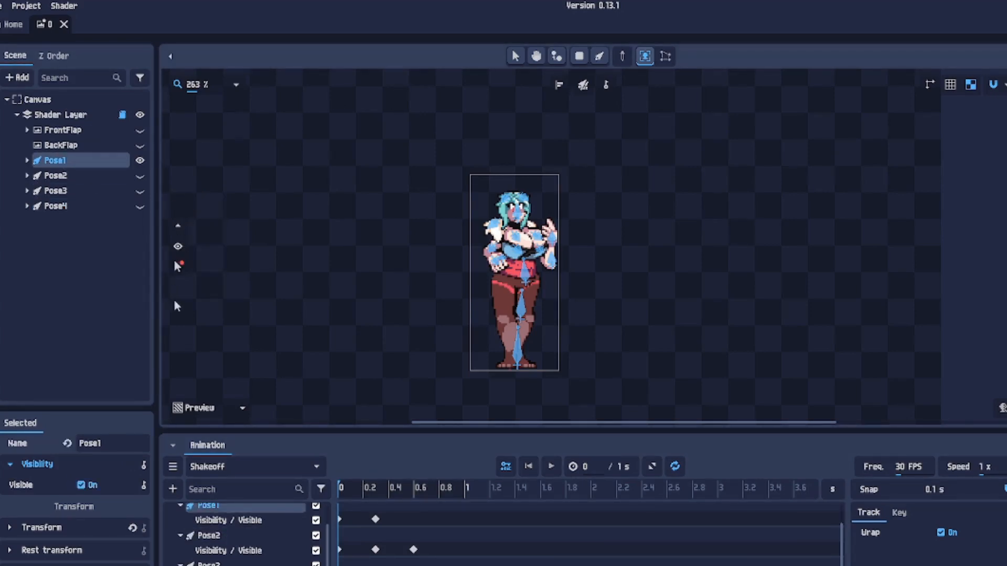
{"action": "left_click", "coordinate": [178, 225]}
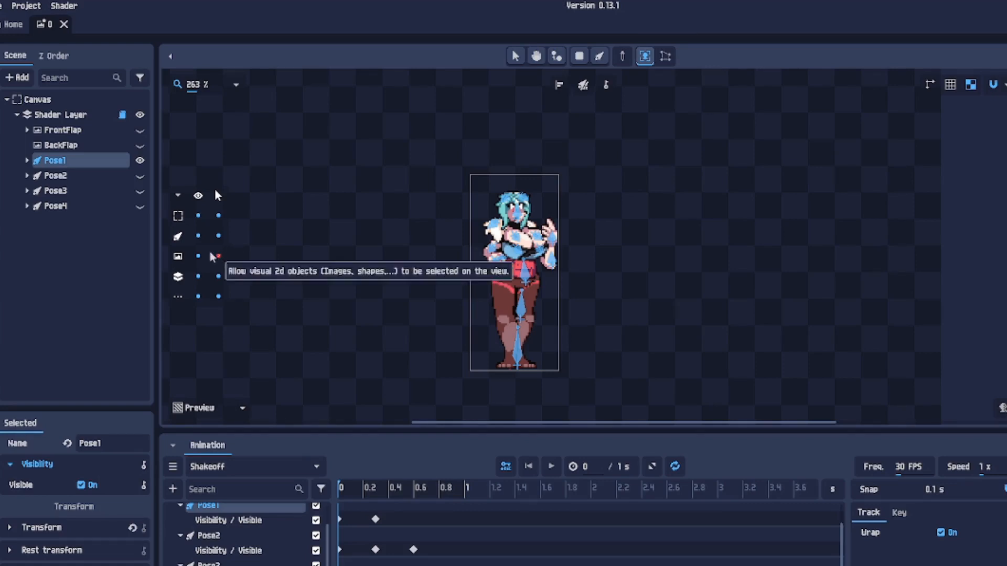
Step: Hide and reshow the bones and the visual 2D objects with the viewport's visibility filters
{"action": "left_click", "coordinate": [198, 237]}
{"action": "left_click", "coordinate": [198, 237]}
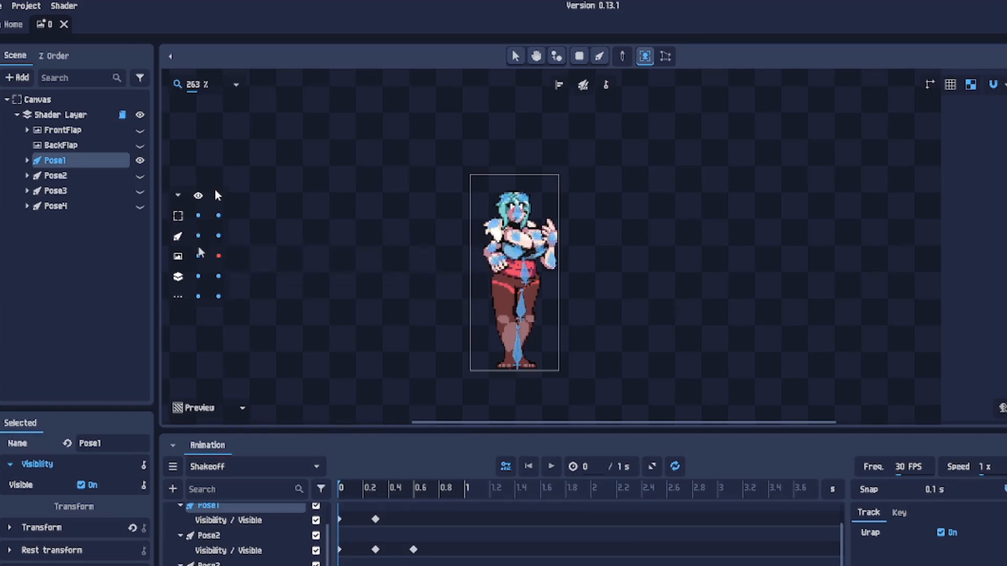
{"action": "left_click", "coordinate": [198, 256]}
{"action": "left_click", "coordinate": [198, 255]}
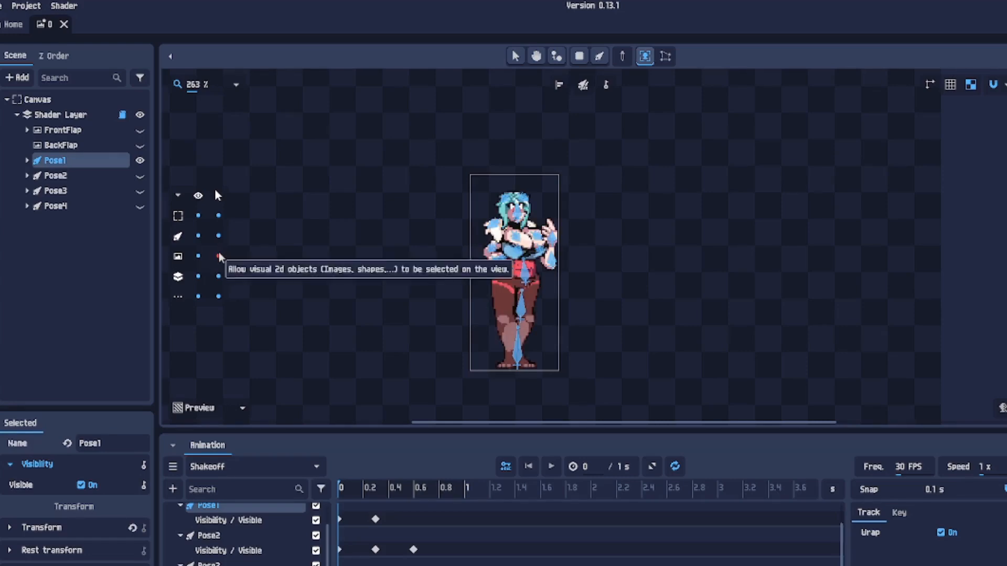
Step: Test area selection over the character with bones and visual 2D objects made unselectable, and allow bone selection again
{"action": "left_click", "coordinate": [219, 256]}
{"action": "left_click_drag", "start_coordinate": [374, 160], "coordinate": [629, 388]}
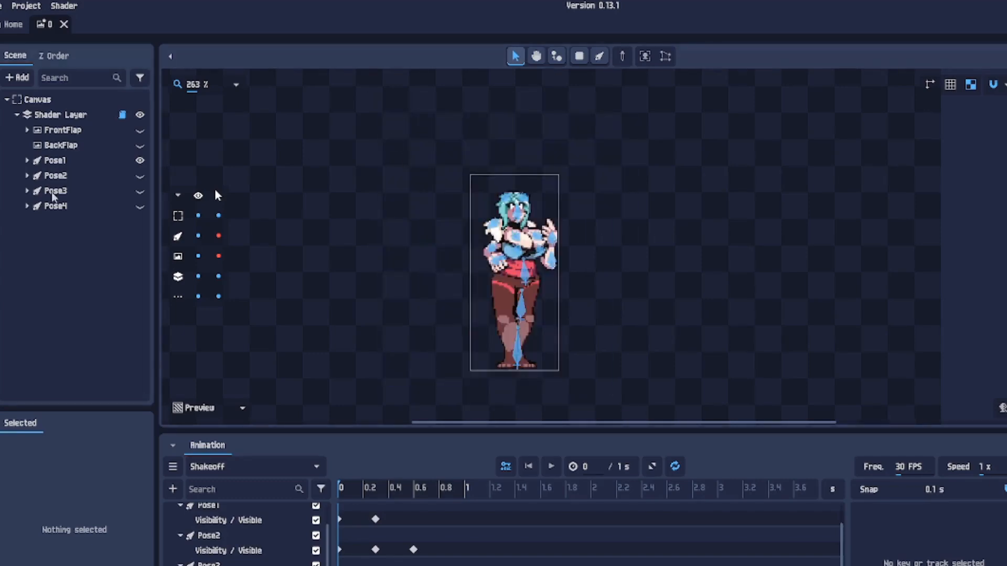
{"action": "left_click_drag", "start_coordinate": [436, 151], "coordinate": [594, 393]}
{"action": "left_click", "coordinate": [218, 238]}
Step: Select all of Pose1's bones in the viewport and add position and rotation keys for them at 0 s
{"action": "mouse_move", "coordinate": [347, 487]}
{"action": "left_mouse_down"}
{"action": "mouse_move", "coordinate": [511, 486]}
{"action": "mouse_move", "coordinate": [337, 482]}
{"action": "left_mouse_up"}
{"action": "left_click_drag", "start_coordinate": [371, 144], "coordinate": [652, 424]}
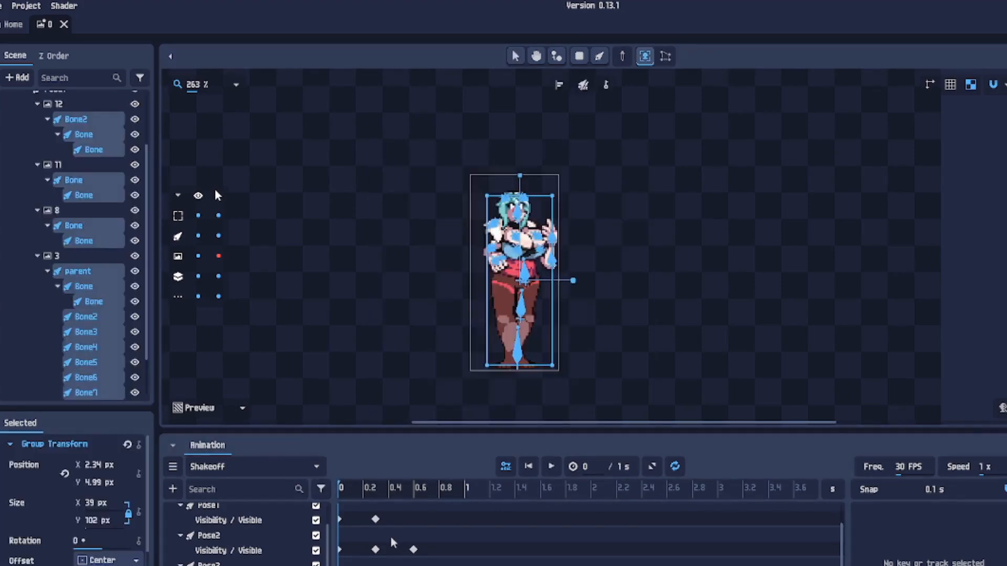
{"action": "scroll", "coordinate": [35, 526], "scroll_direction": "down", "scroll_amount": 4}
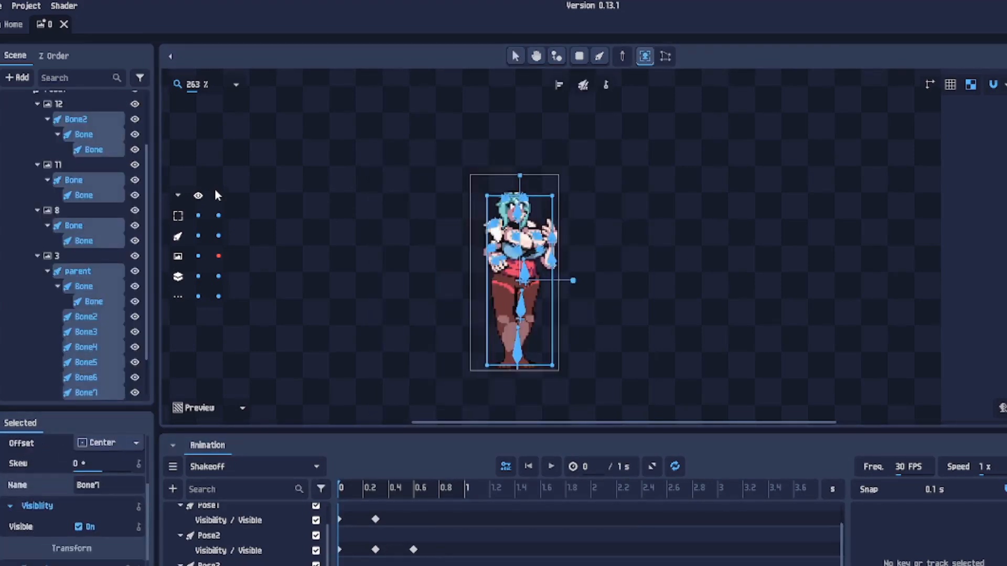
{"action": "scroll", "coordinate": [58, 524], "scroll_direction": "down", "scroll_amount": 4}
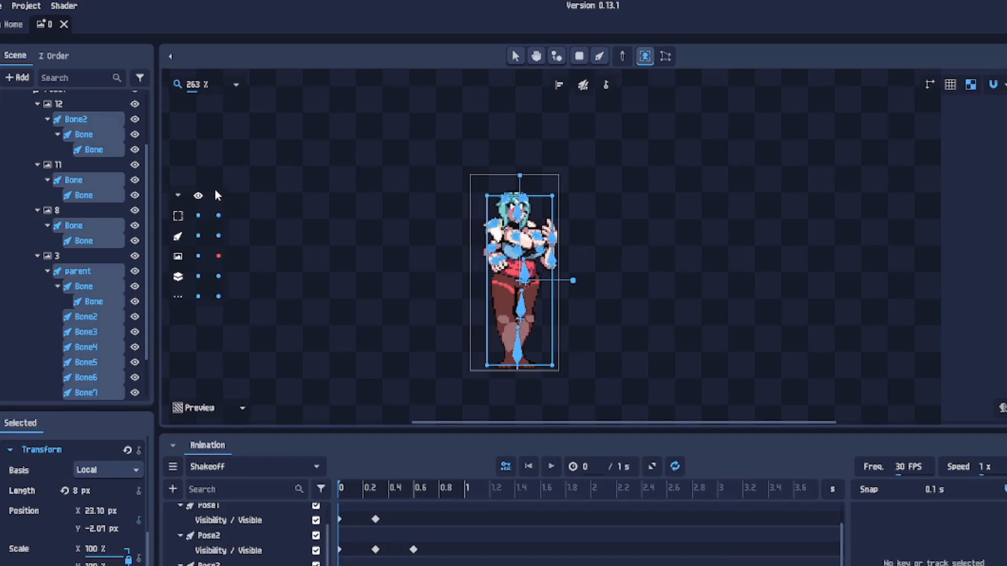
{"action": "left_click", "coordinate": [139, 521]}
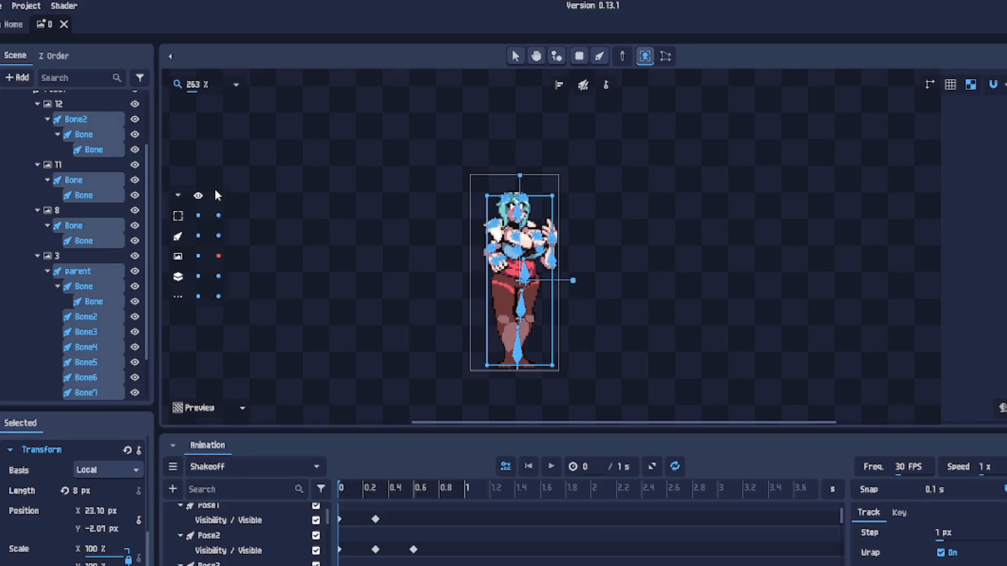
Step: Select all of Pose2's bones and add position and rotation keys for them at 0.3 s
{"action": "left_click_drag", "start_coordinate": [351, 490], "coordinate": [378, 496]}
{"action": "scroll", "coordinate": [103, 524], "scroll_direction": "down", "scroll_amount": 2}
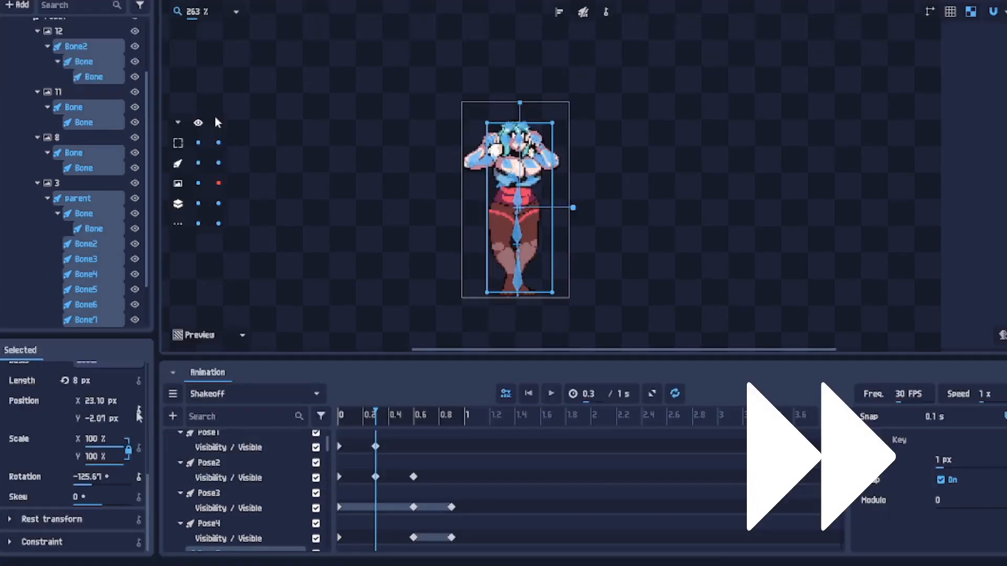
{"action": "left_click_drag", "start_coordinate": [376, 423], "coordinate": [376, 421]}
{"action": "key", "text": "ctrl+a"}
{"action": "scroll", "coordinate": [41, 502], "scroll_direction": "down", "scroll_amount": 3}
{"action": "left_click", "coordinate": [41, 497]}
{"action": "left_click", "coordinate": [139, 514]}
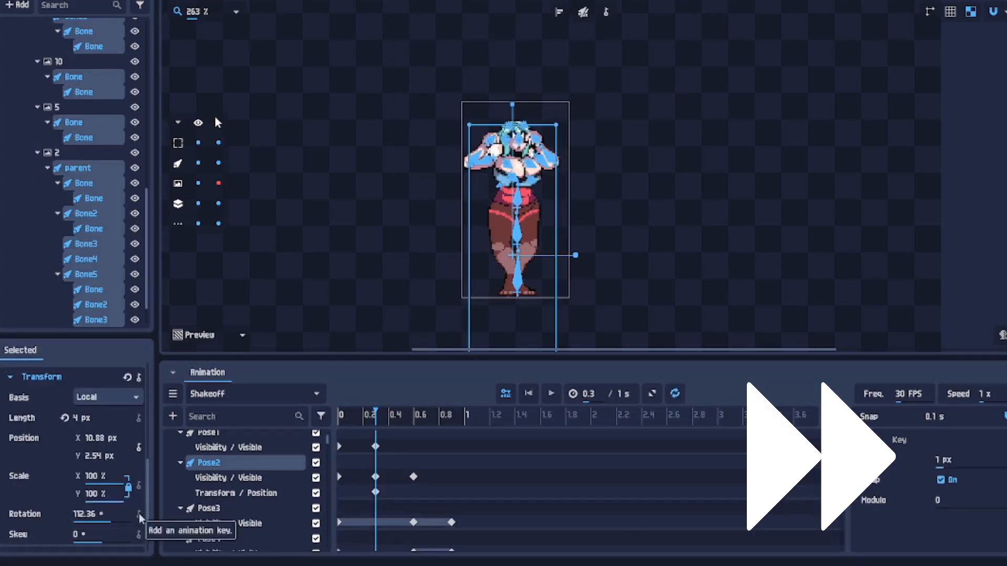
Step: Select all of Pose4's bones and add position and rotation keys for them at 0.6 s
{"action": "left_click", "coordinate": [413, 423]}
{"action": "key", "text": "ctrl+a"}
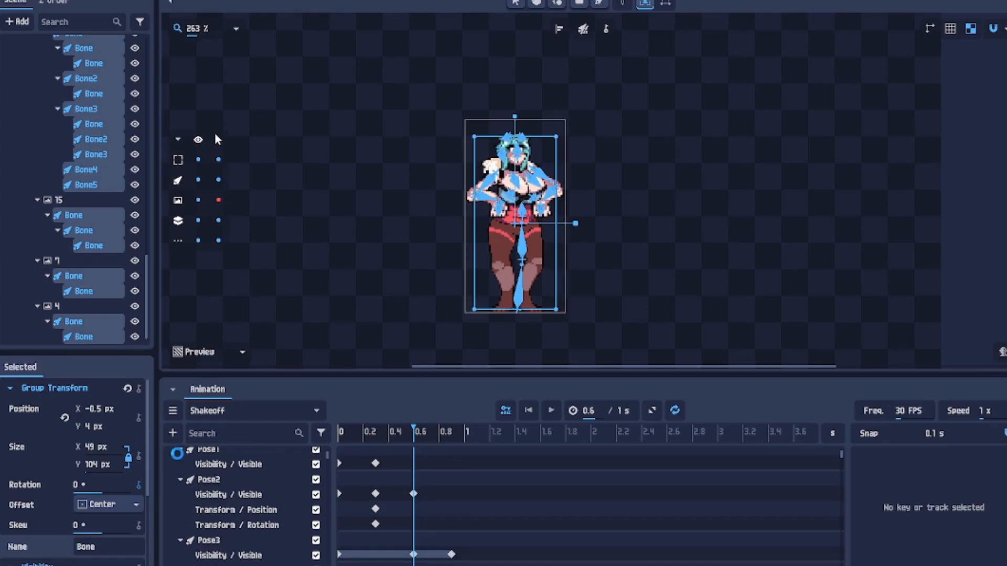
{"action": "left_click", "coordinate": [176, 453]}
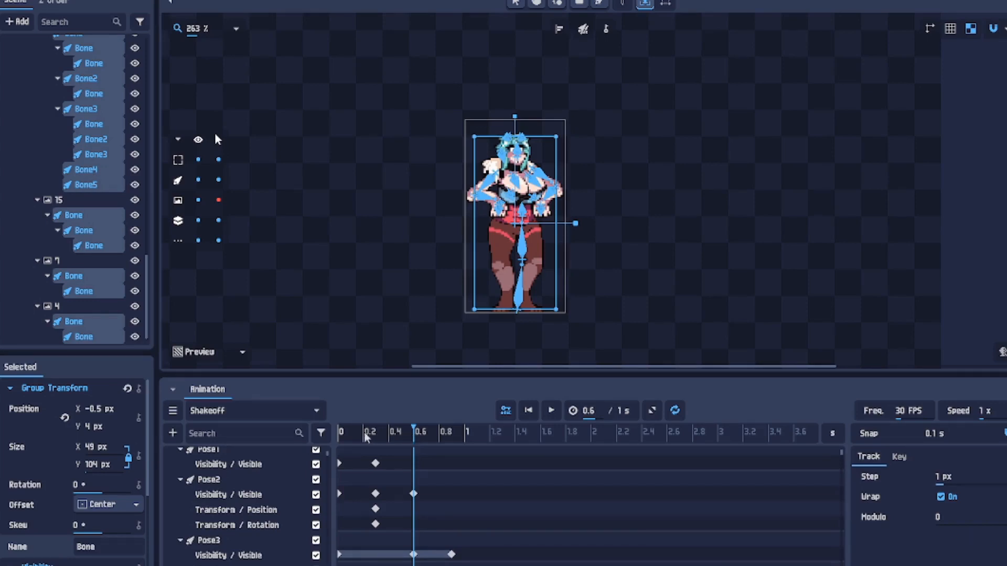
Step: Limit the timeline to the selected bones' tracks and move all of Pose4's bone keys to 1 s
{"action": "left_click_drag", "start_coordinate": [381, 437], "coordinate": [363, 436]}
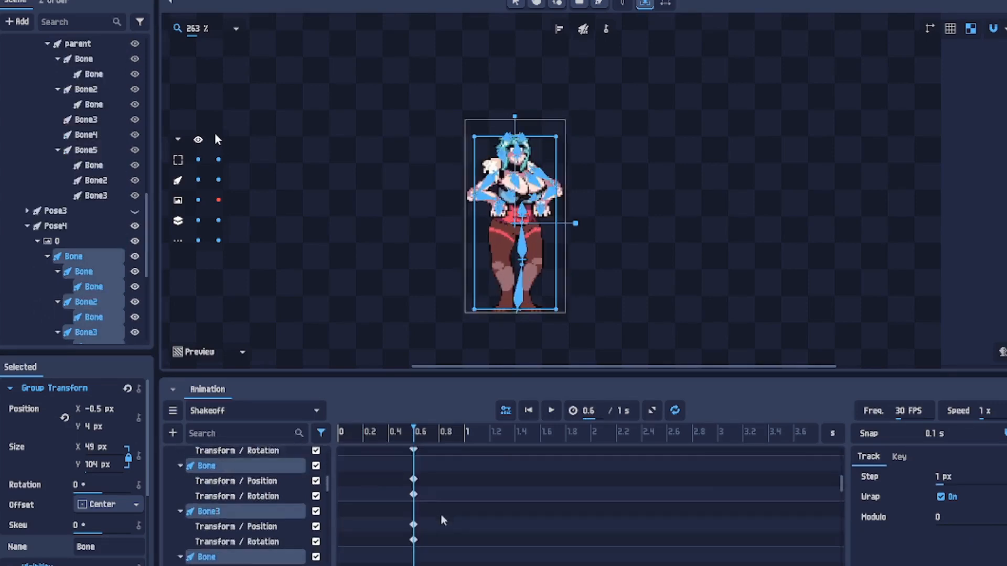
{"action": "scroll", "coordinate": [443, 521], "scroll_direction": "down", "scroll_amount": 12}
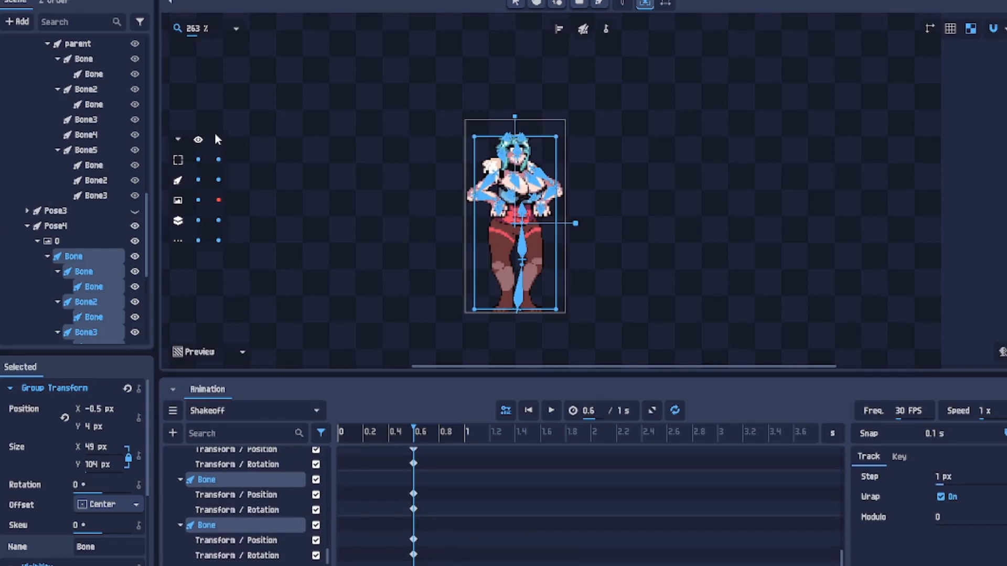
{"action": "left_click_drag", "start_coordinate": [389, 565], "coordinate": [487, 472]}
{"action": "left_click_drag", "start_coordinate": [477, 483], "coordinate": [420, 489]}
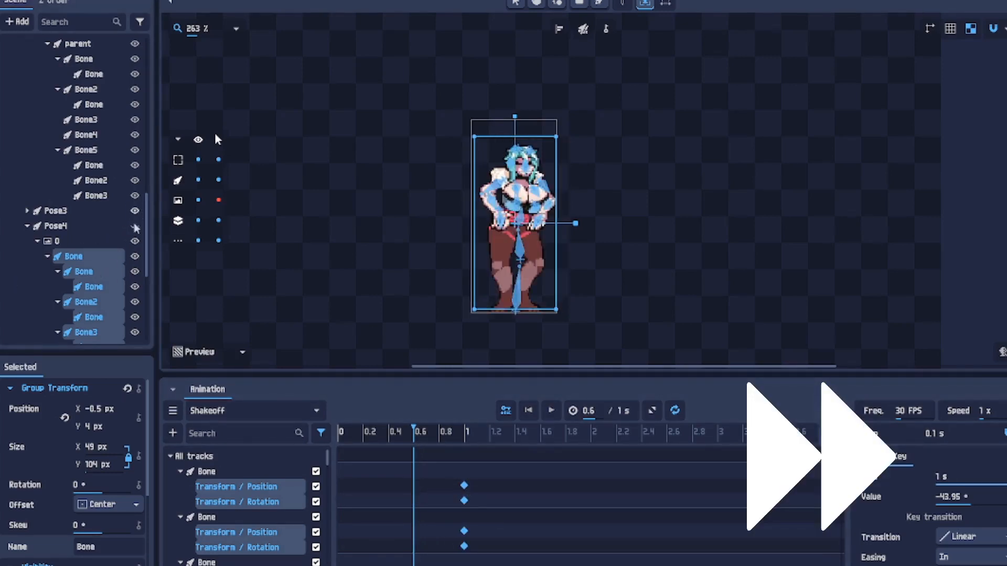
Step: Select all of Pose3's bones and add position and rotation keys for them at 0.6 s
{"action": "left_click", "coordinate": [42, 211]}
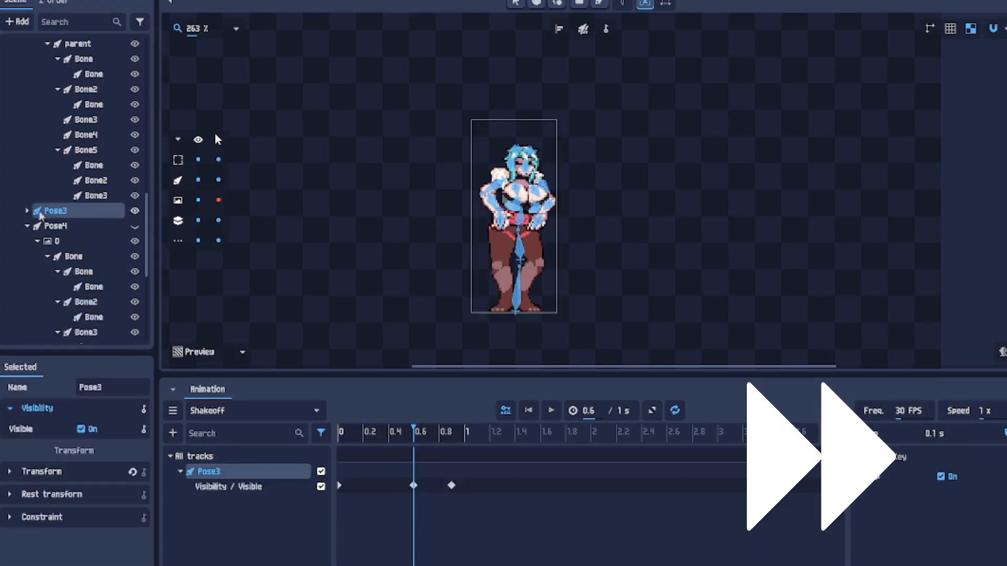
{"action": "key", "text": "ctrl+a"}
{"action": "scroll", "coordinate": [52, 472], "scroll_direction": "down", "scroll_amount": 3}
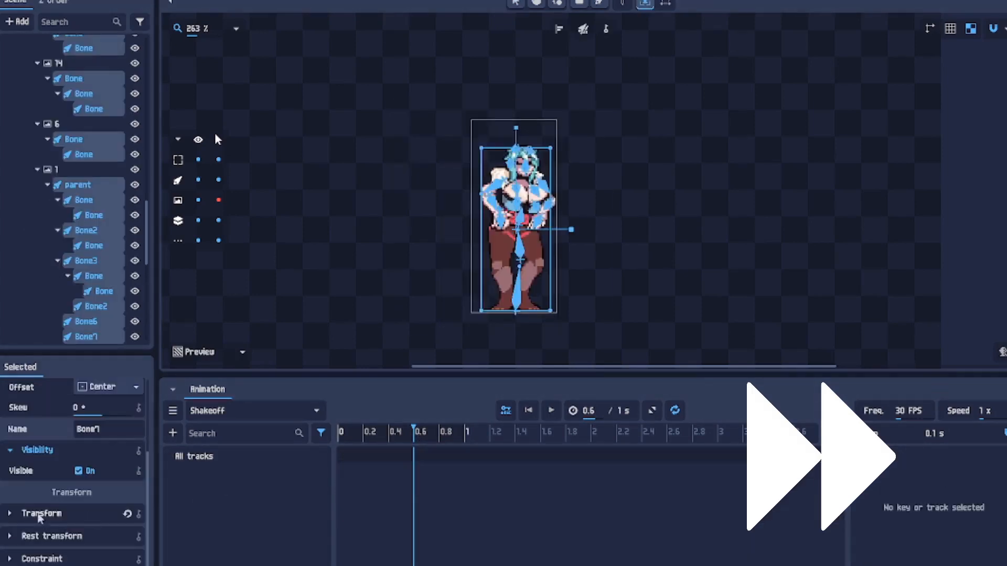
{"action": "left_click", "coordinate": [42, 515]}
{"action": "scroll", "coordinate": [112, 465], "scroll_direction": "down", "scroll_amount": 3}
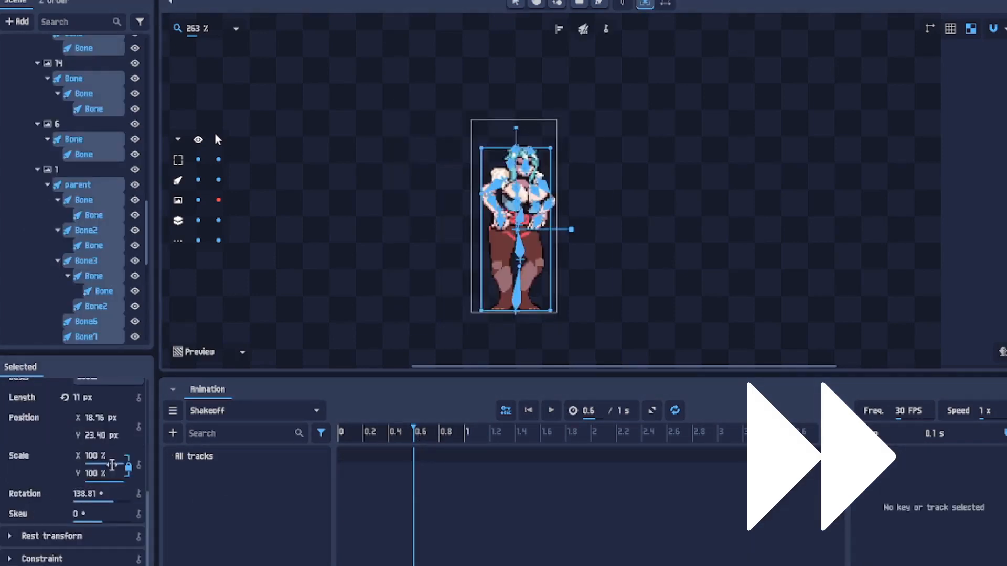
{"action": "left_click", "coordinate": [136, 496]}
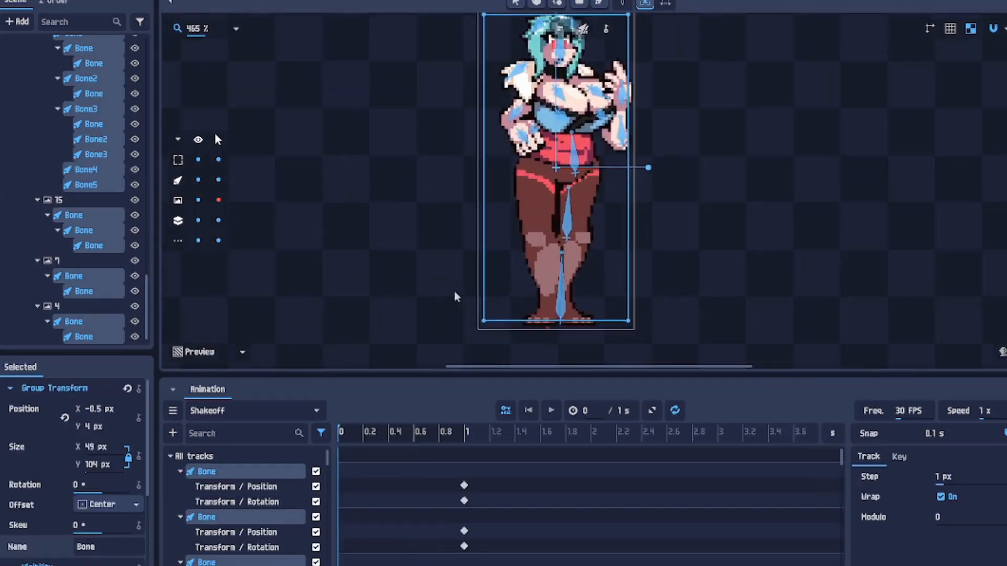
Step: Clear the bone selection and collapse all the poses in the scene tree
{"action": "left_click", "coordinate": [426, 219]}
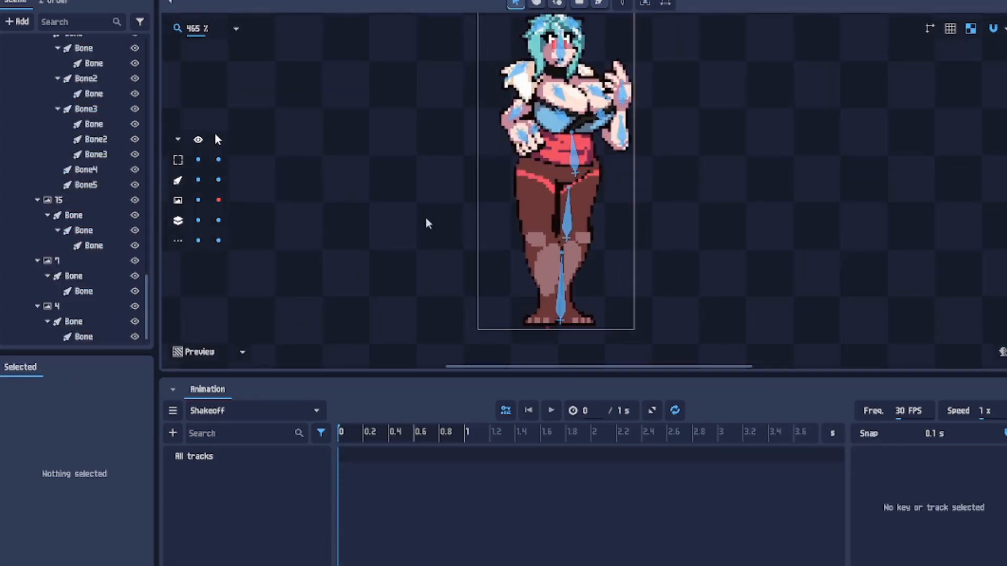
{"action": "left_click_drag", "start_coordinate": [426, 224], "coordinate": [341, 263]}
{"action": "scroll", "coordinate": [65, 210], "scroll_direction": "up", "scroll_amount": 10}
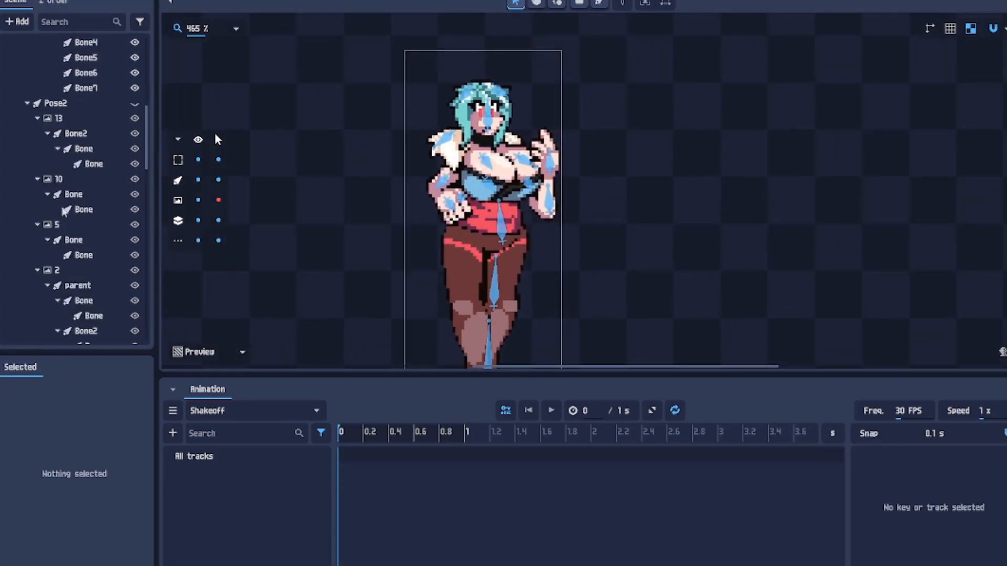
{"action": "scroll", "coordinate": [65, 210], "scroll_direction": "up", "scroll_amount": 5}
{"action": "left_click", "coordinate": [27, 104]}
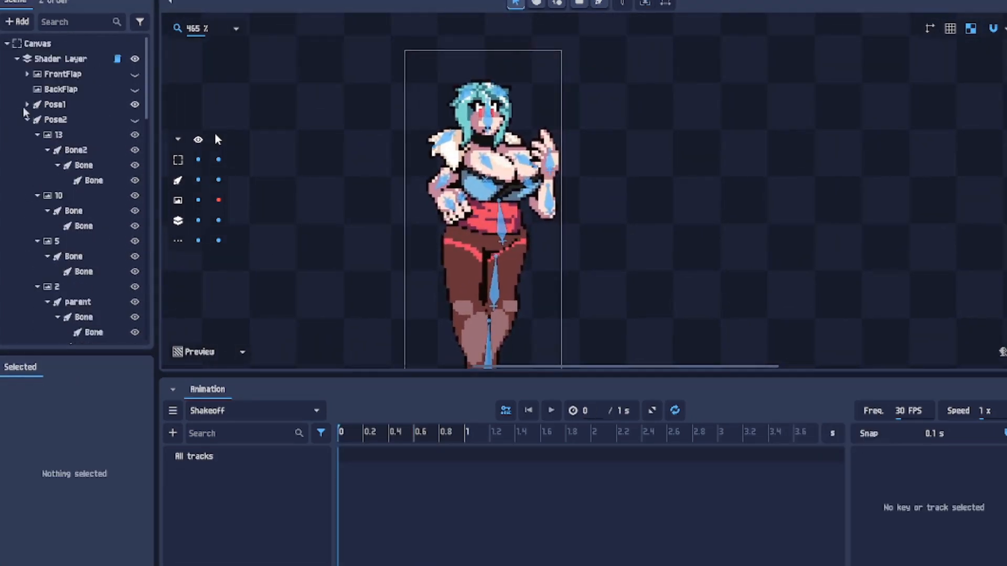
{"action": "left_click", "coordinate": [27, 120]}
{"action": "left_click", "coordinate": [29, 135]}
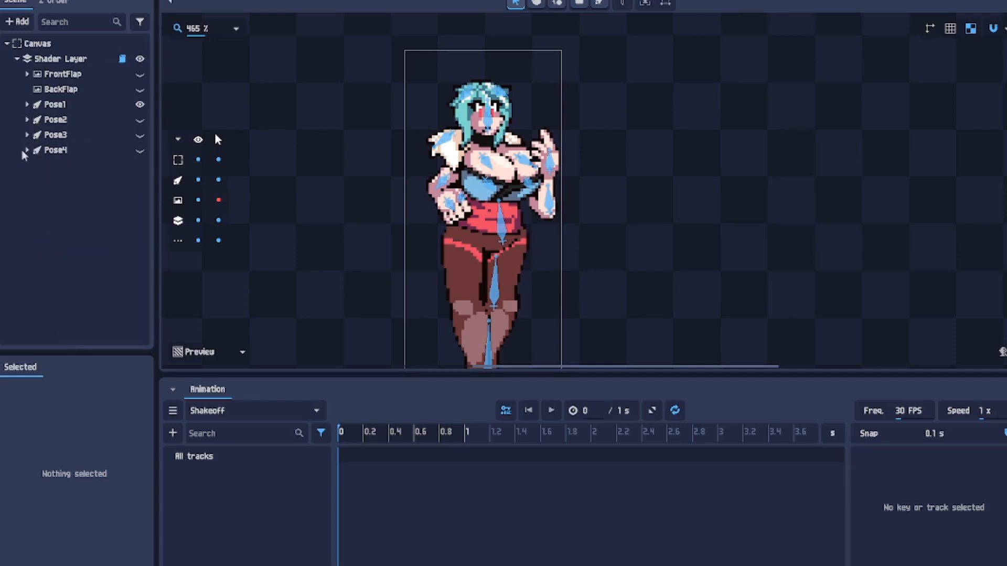
Step: Expand Pose1 and shift the waist bone of image 12 slightly to the left at 0.2 s
{"action": "left_click", "coordinate": [27, 105]}
{"action": "left_click", "coordinate": [75, 139]}
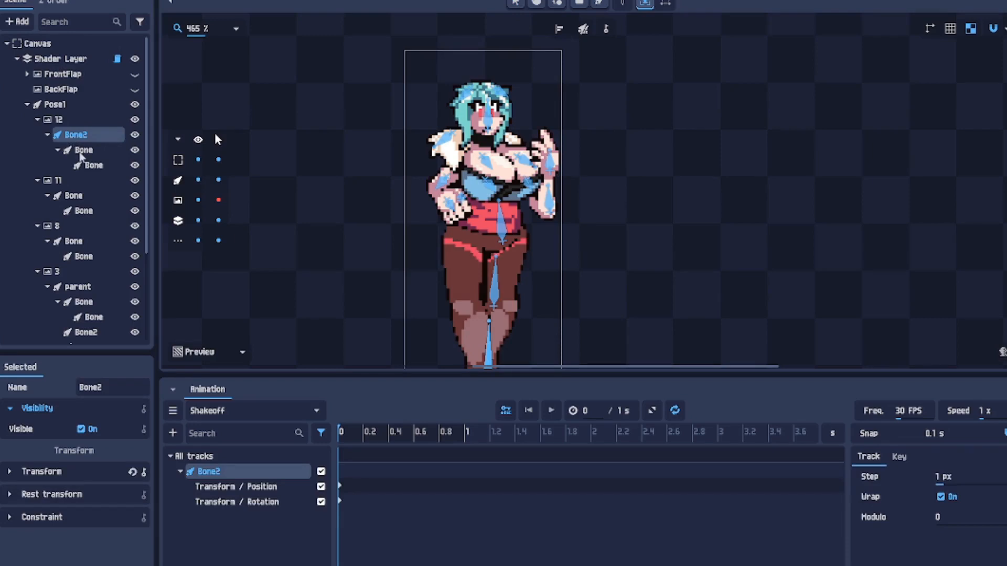
{"action": "left_click", "coordinate": [90, 152]}
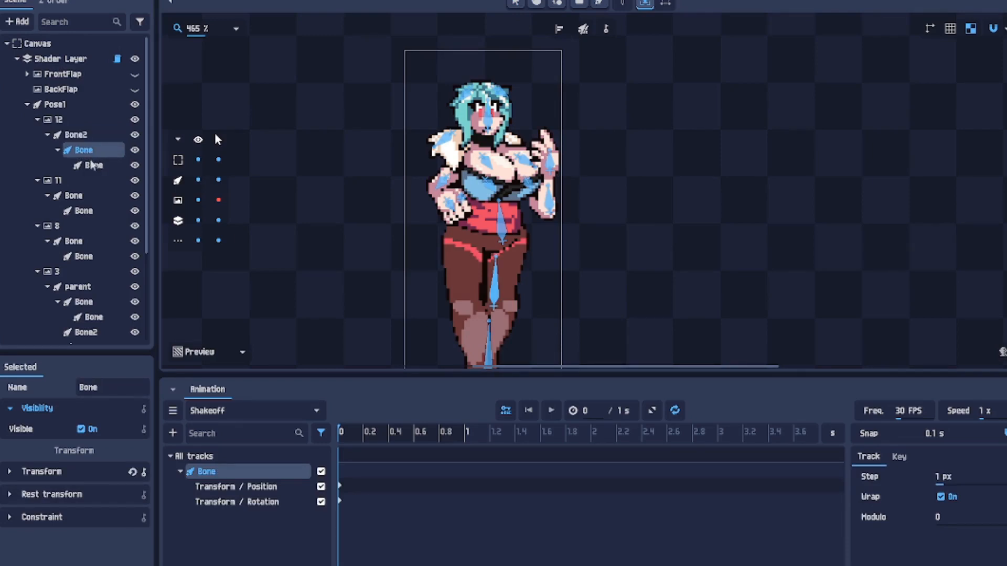
{"action": "left_click", "coordinate": [89, 134]}
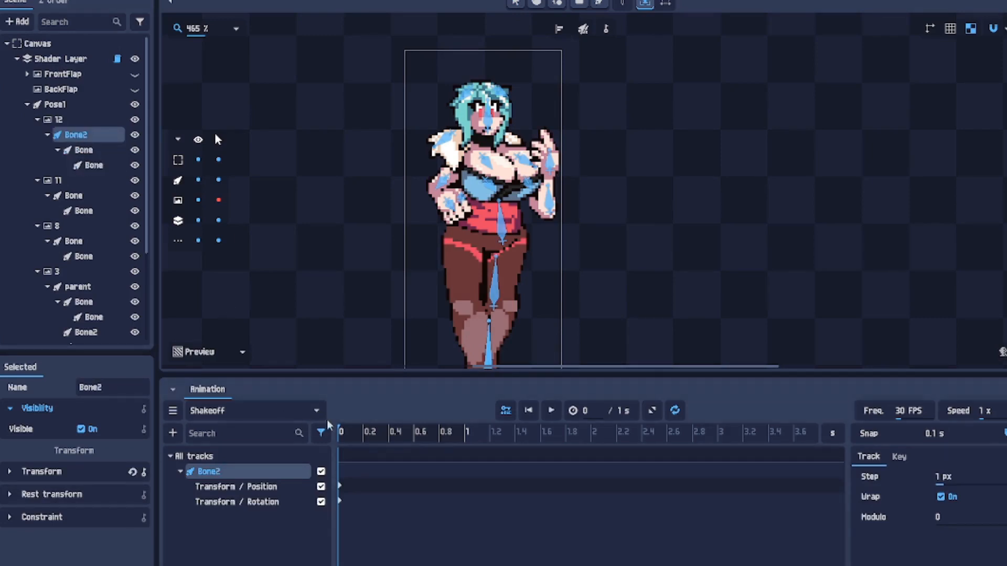
{"action": "mouse_move", "coordinate": [353, 433]}
{"action": "left_mouse_down"}
{"action": "mouse_move", "coordinate": [389, 439]}
{"action": "mouse_move", "coordinate": [360, 439]}
{"action": "mouse_move", "coordinate": [369, 439]}
{"action": "left_mouse_up"}
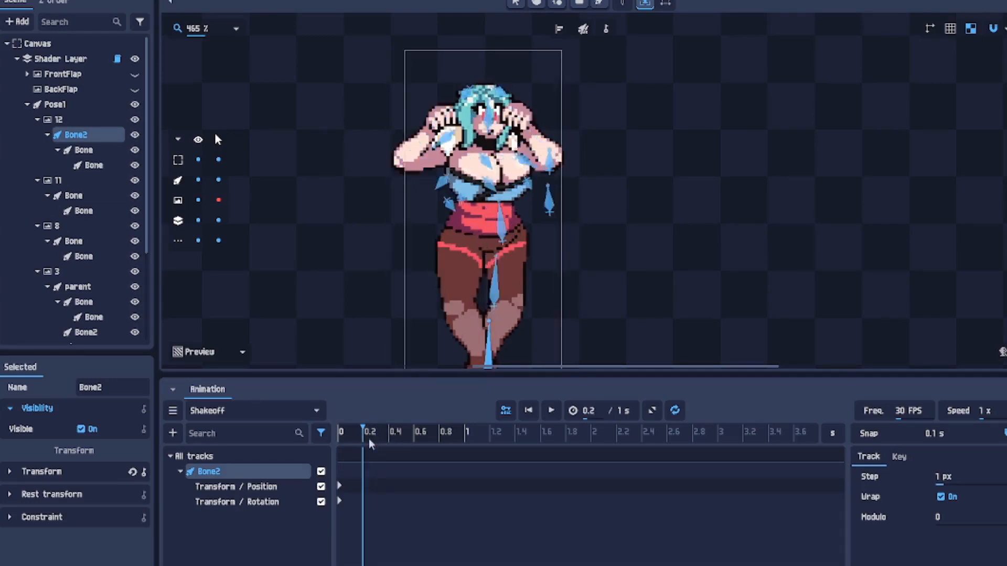
{"action": "left_click", "coordinate": [502, 246]}
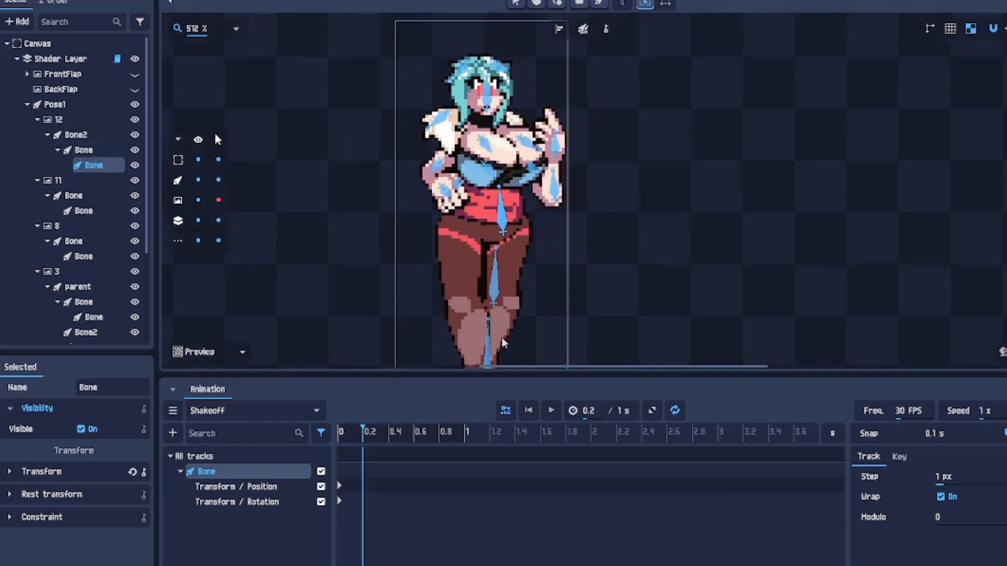
{"action": "scroll", "coordinate": [501, 338], "scroll_direction": "up", "scroll_amount": 4}
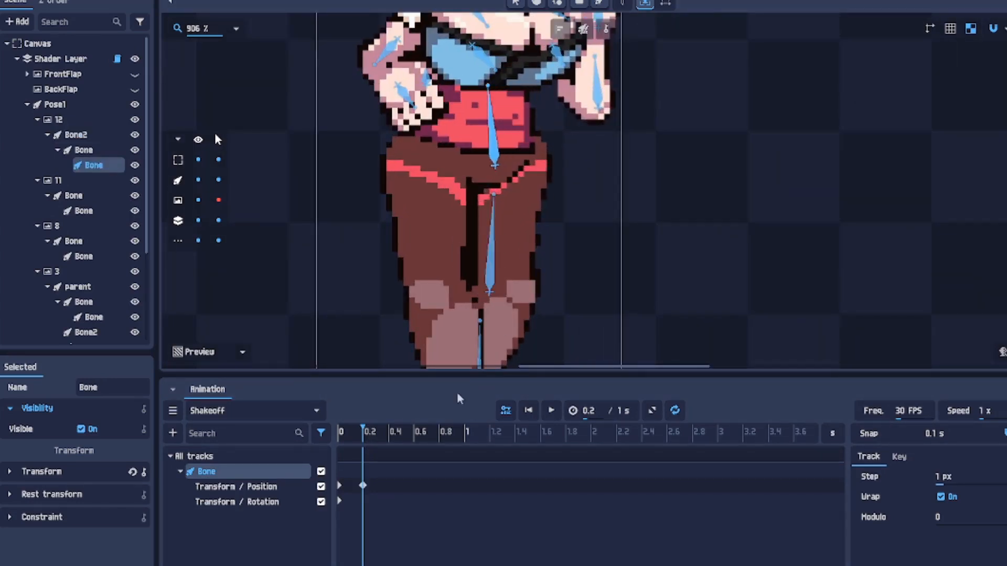
Step: Rotate image 12's thigh bone slightly at 0.2 s and fine-tune its horizontal position in small nudges
{"action": "mouse_move", "coordinate": [372, 438]}
{"action": "left_mouse_down"}
{"action": "mouse_move", "coordinate": [346, 438]}
{"action": "mouse_move", "coordinate": [388, 437]}
{"action": "mouse_move", "coordinate": [366, 436]}
{"action": "left_mouse_up"}
{"action": "left_click_drag", "start_coordinate": [491, 245], "coordinate": [492, 242]}
{"action": "key", "text": "Left"}
{"action": "key", "text": "Right"}
{"action": "key", "text": "Right"}
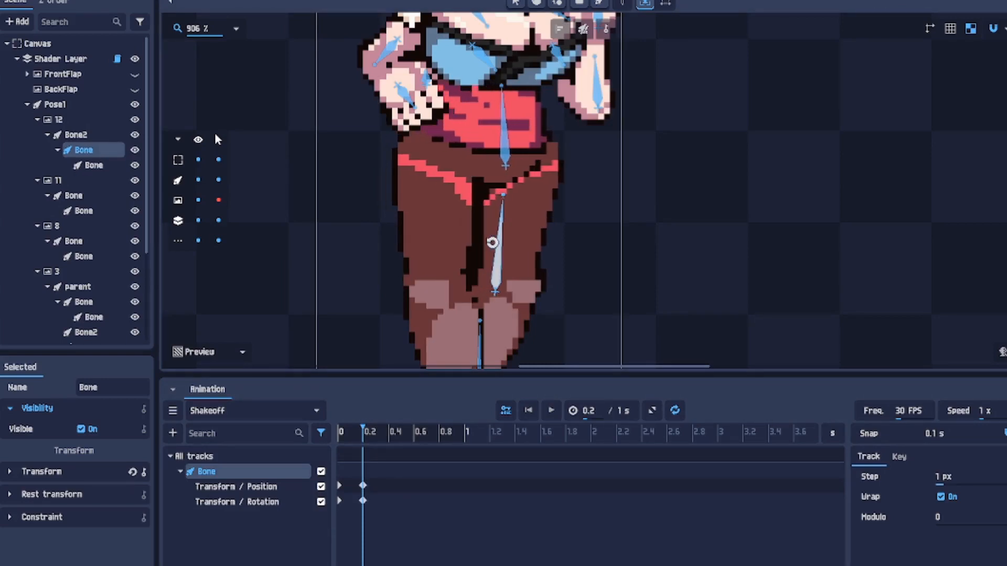
{"action": "key", "text": "Left"}
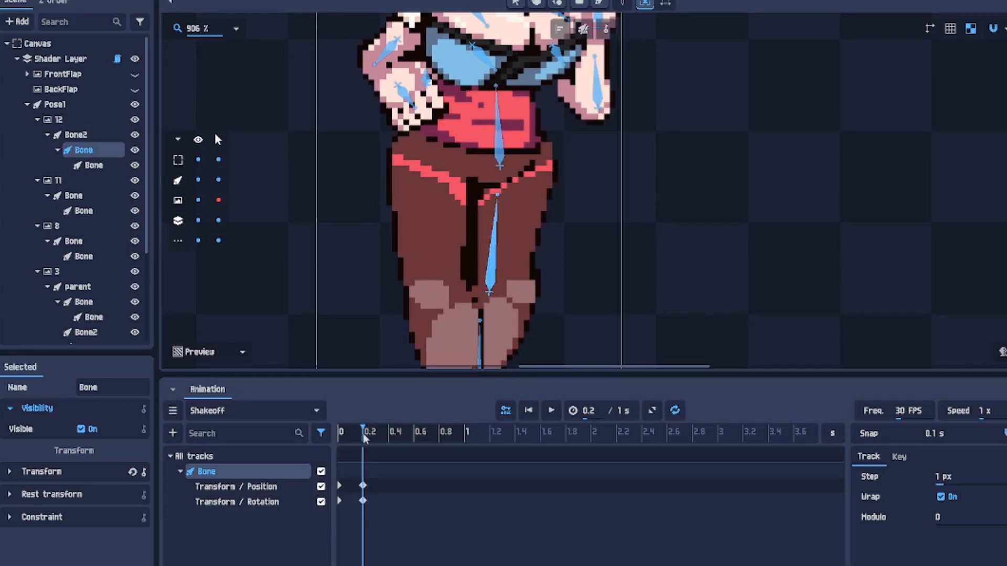
Step: Try shifting only the chest bone Bone2 of Pose1's image 3 at 0.2 s, and undo the move
{"action": "mouse_move", "coordinate": [366, 438]}
{"action": "left_mouse_down"}
{"action": "mouse_move", "coordinate": [414, 435]}
{"action": "mouse_move", "coordinate": [354, 434]}
{"action": "mouse_move", "coordinate": [394, 433]}
{"action": "mouse_move", "coordinate": [367, 435]}
{"action": "left_mouse_up"}
{"action": "left_click_drag", "start_coordinate": [497, 108], "coordinate": [512, 286]}
{"action": "mouse_move", "coordinate": [363, 435]}
{"action": "left_mouse_down"}
{"action": "mouse_move", "coordinate": [376, 440]}
{"action": "mouse_move", "coordinate": [363, 437]}
{"action": "mouse_move", "coordinate": [372, 429]}
{"action": "left_mouse_up"}
{"action": "left_click_drag", "start_coordinate": [505, 187], "coordinate": [540, 182]}
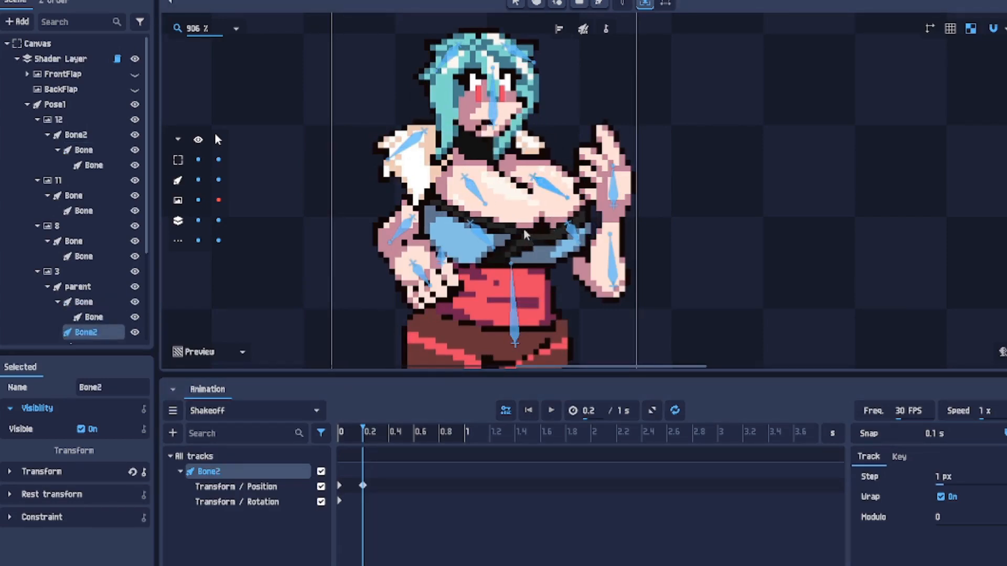
{"action": "key", "text": "ctrl+z"}
{"action": "key", "text": "ctrl+z"}
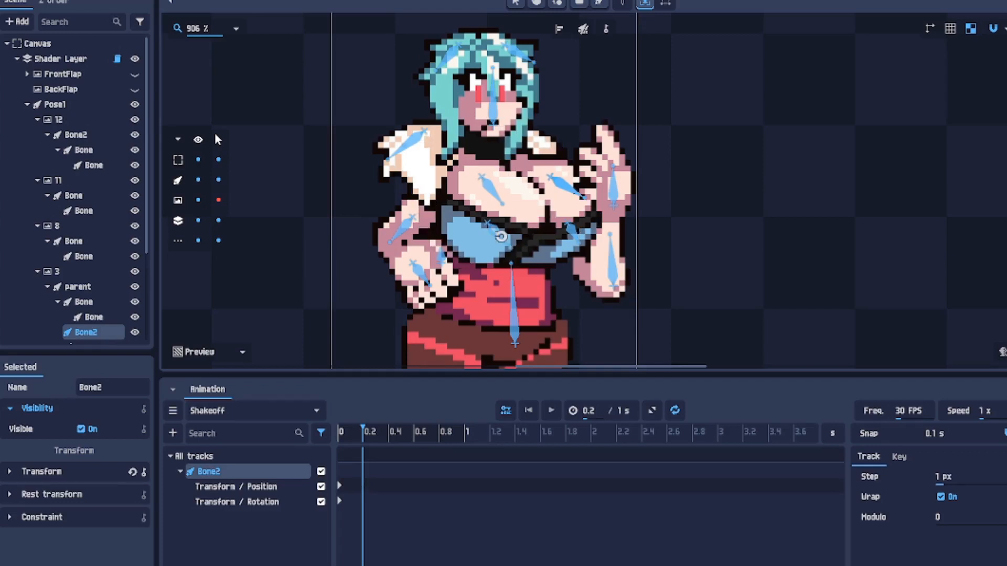
Step: Select the chest bones of Pose1's image 3 together, move them 3 px left at 0.2 s and check the motion
{"action": "left_click", "coordinate": [492, 194]}
{"action": "left_click", "coordinate": [564, 196], "text": "shift"}
{"action": "left_click", "coordinate": [575, 235], "text": "shift"}
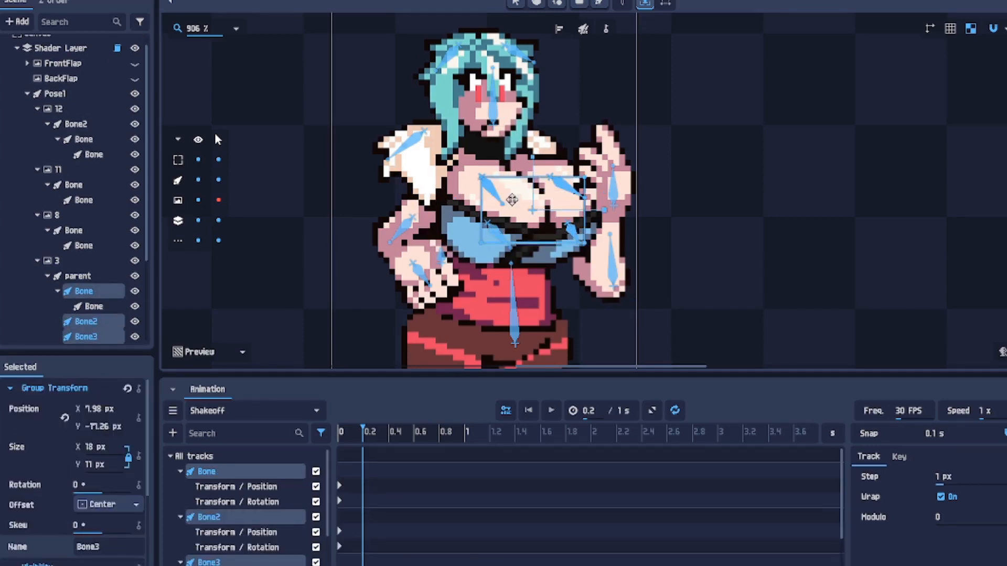
{"action": "key", "text": "Left"}
{"action": "key", "text": "Left"}
{"action": "key", "text": "Left"}
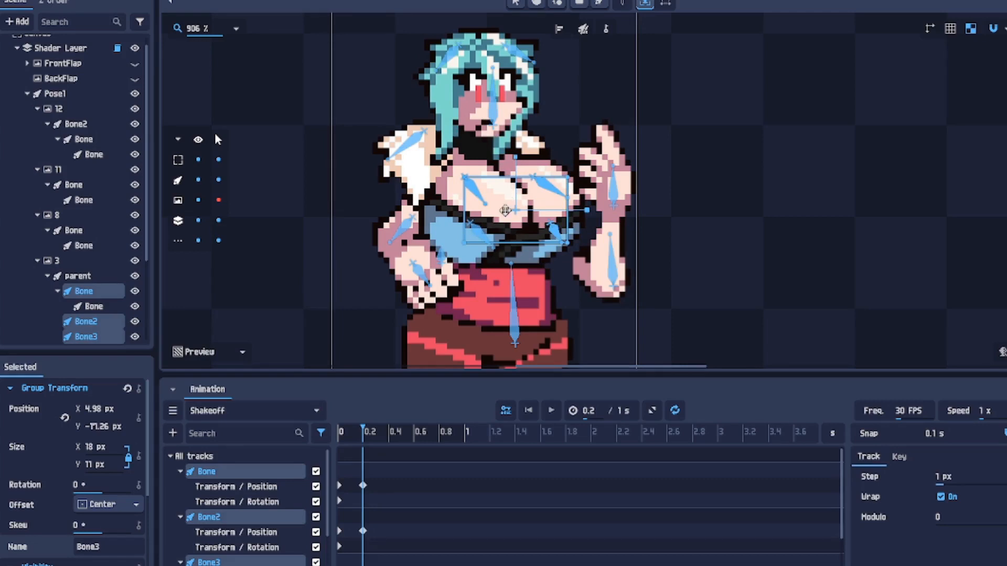
{"action": "mouse_move", "coordinate": [364, 443]}
{"action": "left_mouse_down"}
{"action": "mouse_move", "coordinate": [340, 437]}
{"action": "mouse_move", "coordinate": [388, 435]}
{"action": "mouse_move", "coordinate": [324, 432]}
{"action": "mouse_move", "coordinate": [377, 436]}
{"action": "mouse_move", "coordinate": [329, 432]}
{"action": "mouse_move", "coordinate": [376, 435]}
{"action": "mouse_move", "coordinate": [364, 436]}
{"action": "left_mouse_up"}
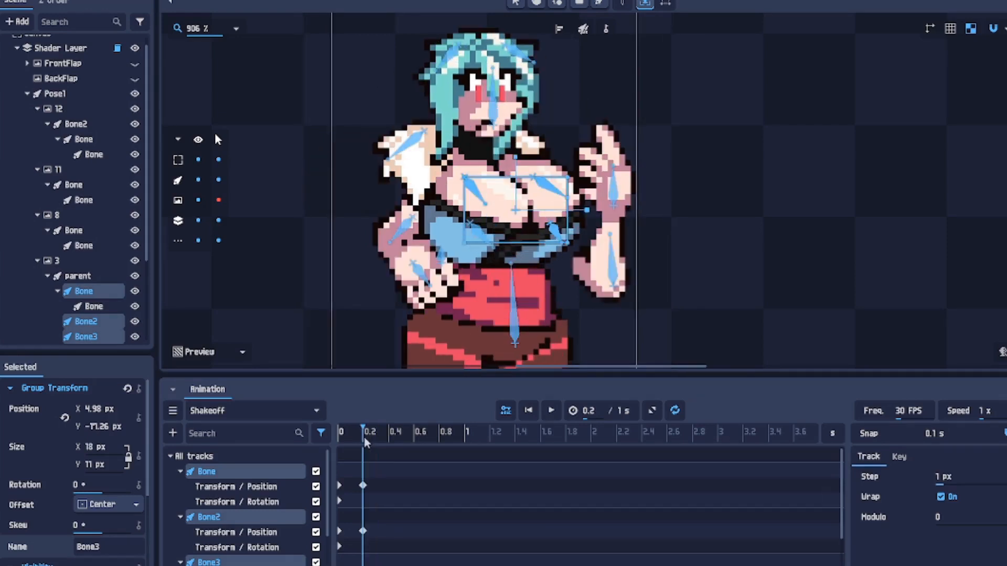
Step: Shift shoulder bone Bone7 of Pose1's image 3 slightly and nudge image 11's forearm bone left and up at 0.2 s
{"action": "left_click", "coordinate": [416, 152]}
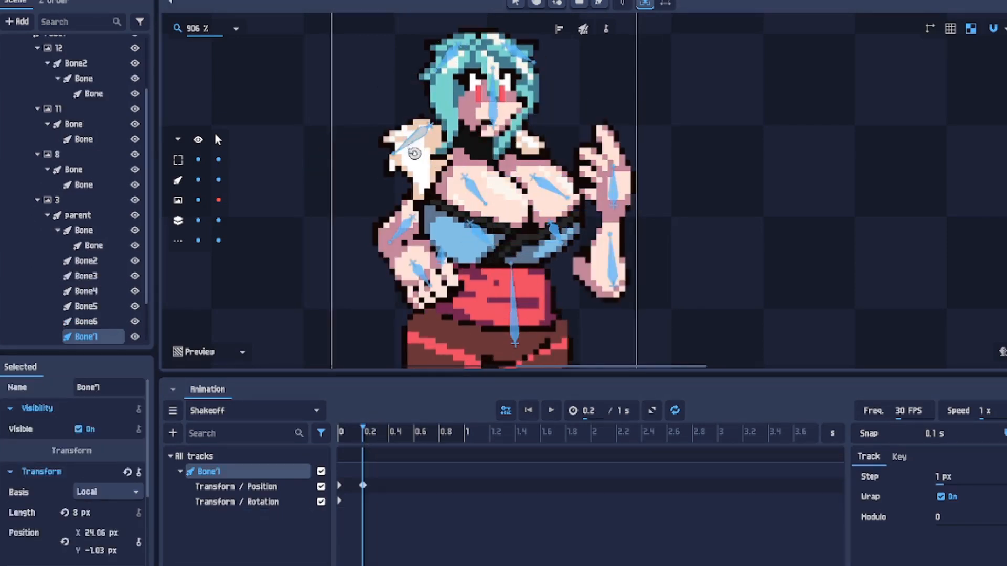
{"action": "mouse_move", "coordinate": [377, 443]}
{"action": "left_mouse_down"}
{"action": "mouse_move", "coordinate": [351, 438]}
{"action": "mouse_move", "coordinate": [388, 438]}
{"action": "mouse_move", "coordinate": [338, 431]}
{"action": "mouse_move", "coordinate": [388, 438]}
{"action": "mouse_move", "coordinate": [362, 436]}
{"action": "left_mouse_up"}
{"action": "left_click", "coordinate": [413, 223]}
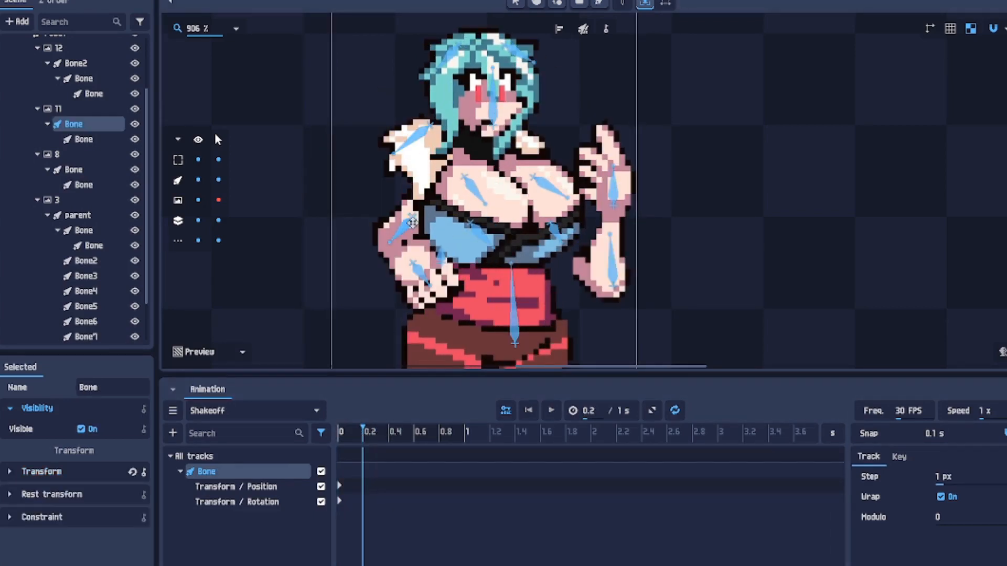
{"action": "key", "text": "Left"}
{"action": "key", "text": "Up"}
{"action": "key", "text": "Left"}
{"action": "key", "text": "Up"}
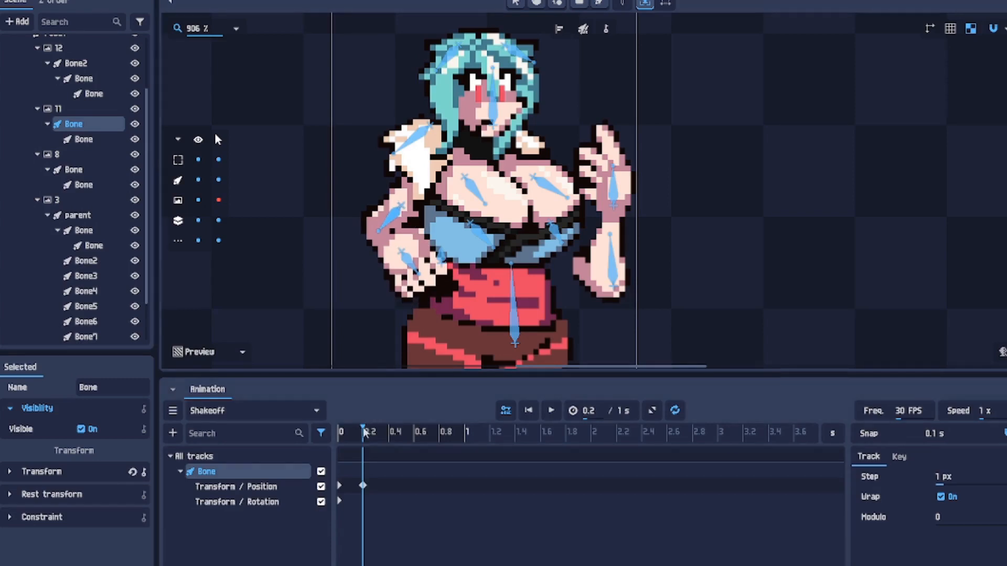
{"action": "mouse_move", "coordinate": [363, 427]}
{"action": "left_mouse_down"}
{"action": "mouse_move", "coordinate": [349, 434]}
{"action": "mouse_move", "coordinate": [382, 433]}
{"action": "mouse_move", "coordinate": [363, 433]}
{"action": "left_mouse_up"}
Step: Nudge image 11's hand bone left and up at 0.2 s and check the motion
{"action": "left_click", "coordinate": [407, 260]}
{"action": "key", "text": "Left"}
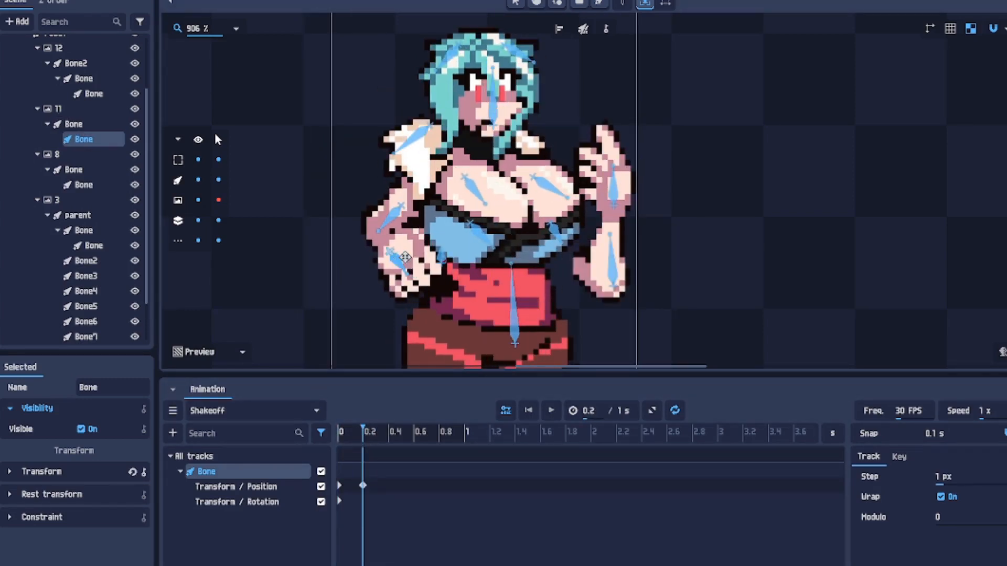
{"action": "key", "text": "Up"}
{"action": "key", "text": "Left"}
{"action": "key", "text": "Up"}
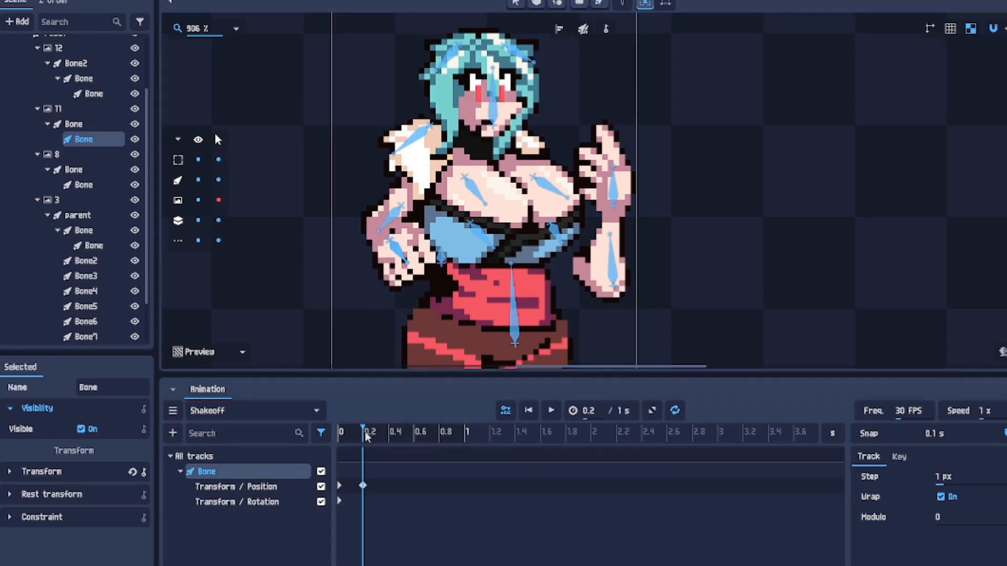
{"action": "mouse_move", "coordinate": [366, 437]}
{"action": "left_mouse_down"}
{"action": "mouse_move", "coordinate": [340, 440]}
{"action": "mouse_move", "coordinate": [381, 439]}
{"action": "mouse_move", "coordinate": [347, 438]}
{"action": "mouse_move", "coordinate": [377, 439]}
{"action": "mouse_move", "coordinate": [365, 439]}
{"action": "left_mouse_up"}
Step: Raise and tilt image 8's forearm bone at 0.2 s, rotate its hand bone inward, and compare with the pose at 0.3 s
{"action": "left_click_drag", "start_coordinate": [618, 290], "coordinate": [622, 240]}
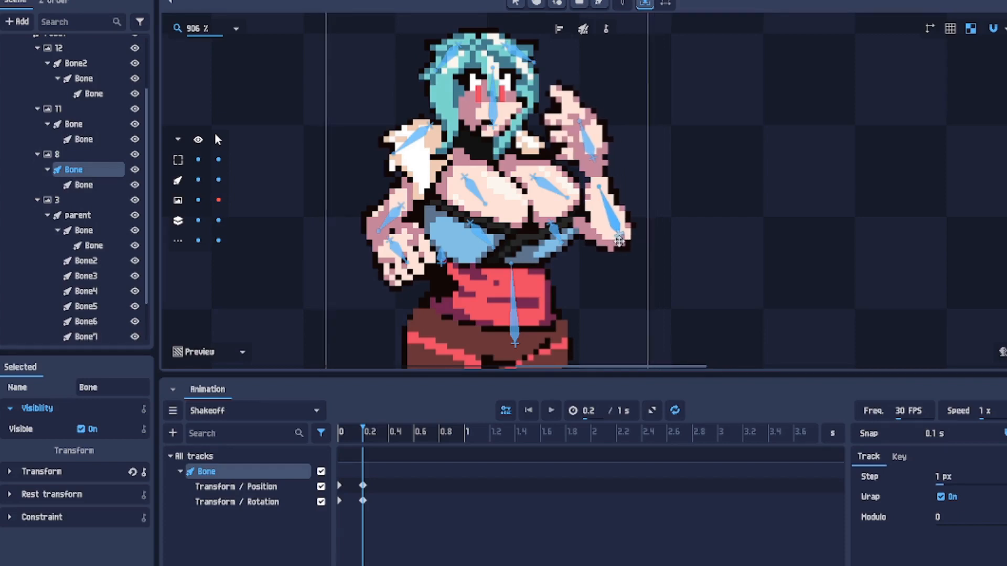
{"action": "left_click_drag", "start_coordinate": [595, 137], "coordinate": [582, 144]}
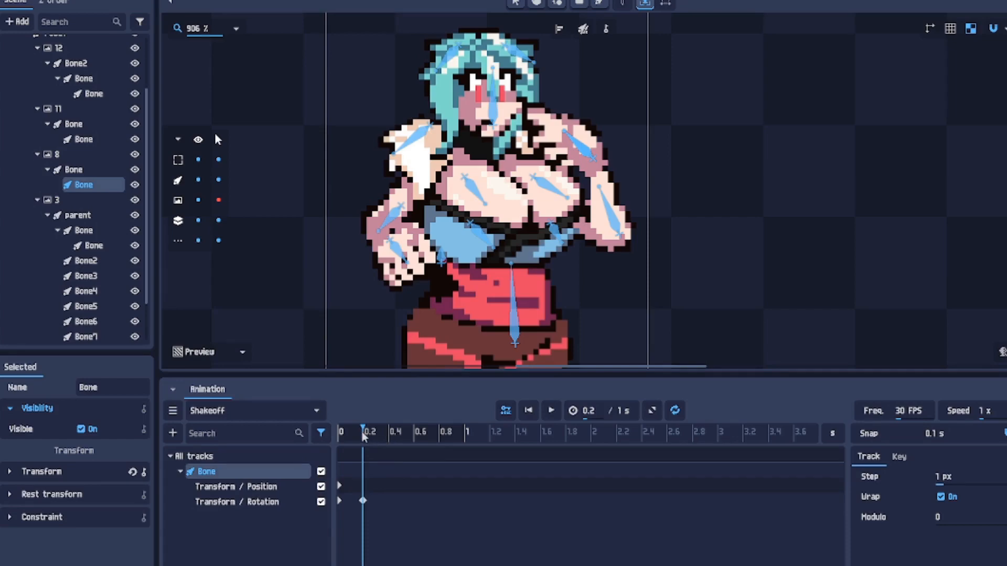
{"action": "mouse_move", "coordinate": [363, 437]}
{"action": "left_mouse_down"}
{"action": "mouse_move", "coordinate": [405, 425]}
{"action": "mouse_move", "coordinate": [351, 433]}
{"action": "mouse_move", "coordinate": [389, 414]}
{"action": "mouse_move", "coordinate": [431, 420]}
{"action": "mouse_move", "coordinate": [320, 435]}
{"action": "mouse_move", "coordinate": [447, 432]}
{"action": "mouse_move", "coordinate": [338, 433]}
{"action": "mouse_move", "coordinate": [442, 433]}
{"action": "mouse_move", "coordinate": [350, 437]}
{"action": "mouse_move", "coordinate": [379, 437]}
{"action": "left_mouse_up"}
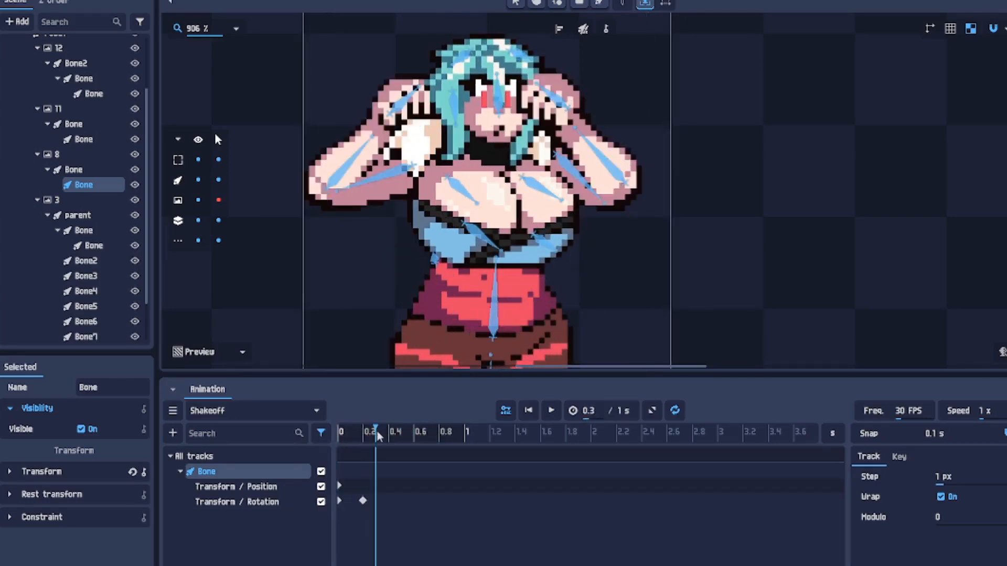
Step: Select all Pose2 bones and key their current positions and rotations at 0.5 s
{"action": "scroll", "coordinate": [443, 216], "scroll_direction": "down", "scroll_amount": 5}
{"action": "left_click_drag", "start_coordinate": [370, 102], "coordinate": [557, 368]}
{"action": "mouse_move", "coordinate": [387, 431]}
{"action": "left_mouse_down"}
{"action": "mouse_move", "coordinate": [412, 430]}
{"action": "mouse_move", "coordinate": [404, 433]}
{"action": "left_mouse_up"}
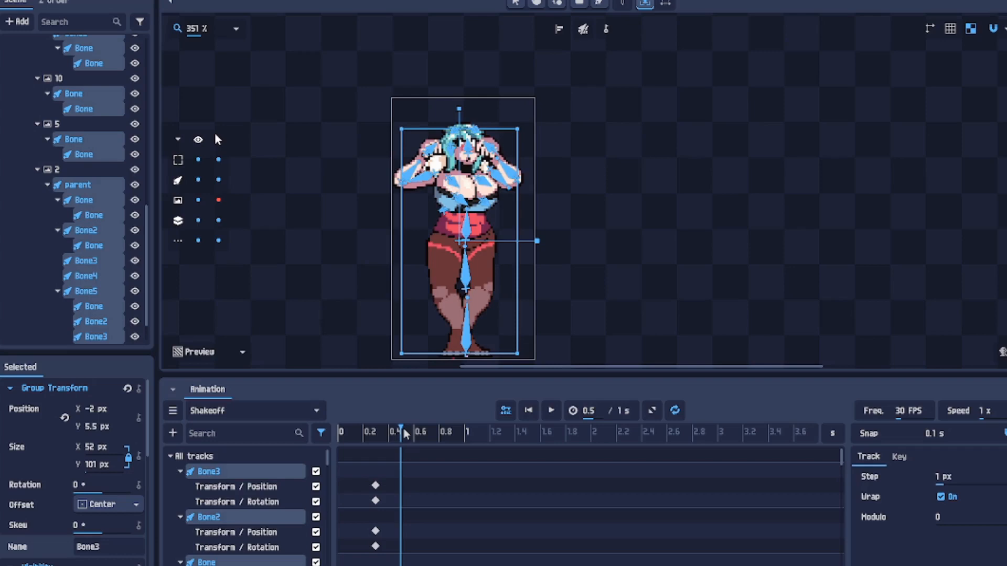
{"action": "scroll", "coordinate": [101, 489], "scroll_direction": "down", "scroll_amount": 5}
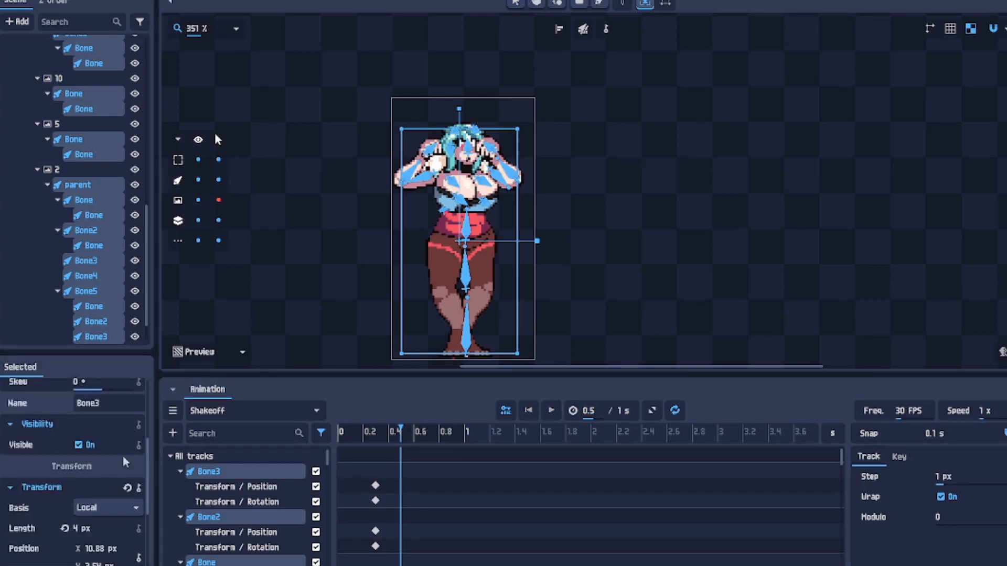
{"action": "scroll", "coordinate": [124, 462], "scroll_direction": "up", "scroll_amount": 4}
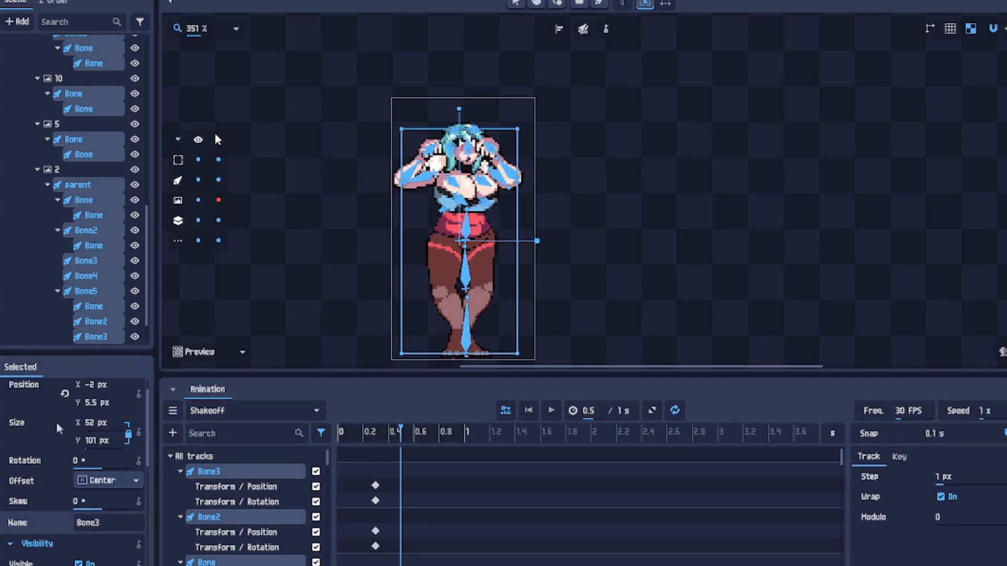
{"action": "scroll", "coordinate": [60, 453], "scroll_direction": "down", "scroll_amount": 5}
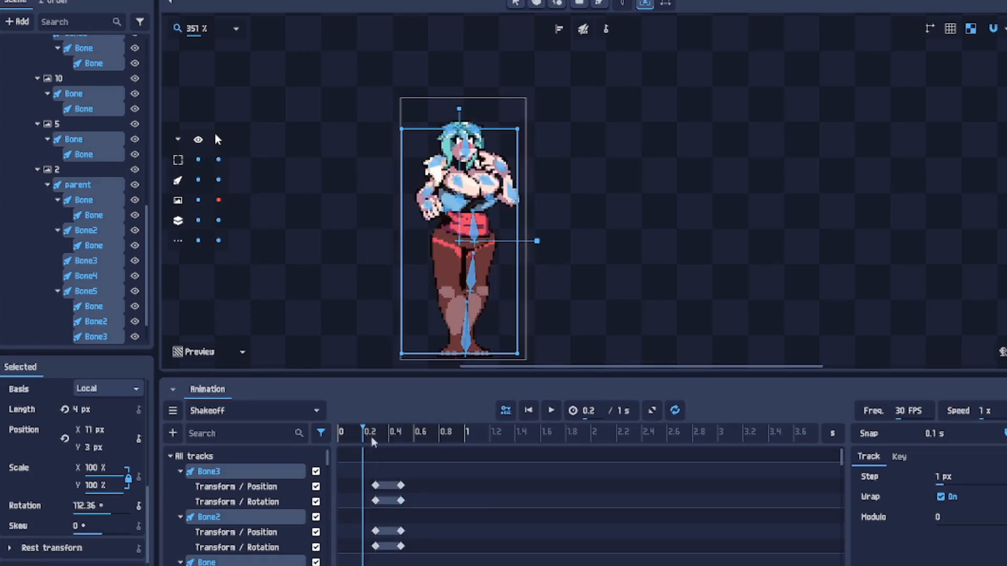
Step: Lower the arm bones of Pose2's images 10 and 5 at 0.3 s, bringing the hands below the face
{"action": "scroll", "coordinate": [370, 147], "scroll_direction": "up", "scroll_amount": 4}
{"action": "left_click", "coordinate": [370, 147]}
{"action": "scroll", "coordinate": [370, 148], "scroll_direction": "up", "scroll_amount": 5}
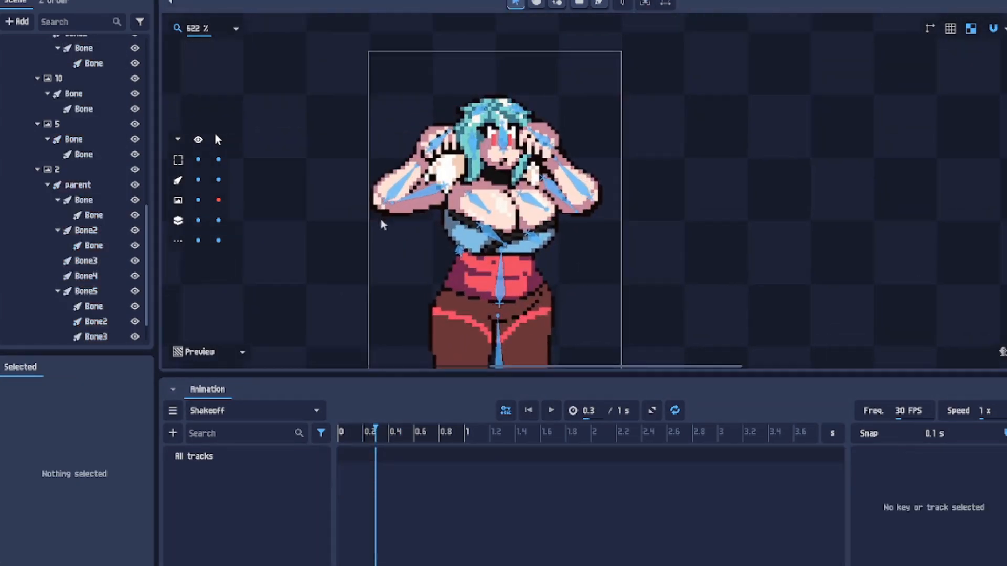
{"action": "left_click", "coordinate": [402, 168]}
{"action": "left_click_drag", "start_coordinate": [411, 175], "coordinate": [394, 221]}
{"action": "left_click_drag", "start_coordinate": [641, 171], "coordinate": [633, 186]}
{"action": "left_click_drag", "start_coordinate": [657, 190], "coordinate": [658, 201]}
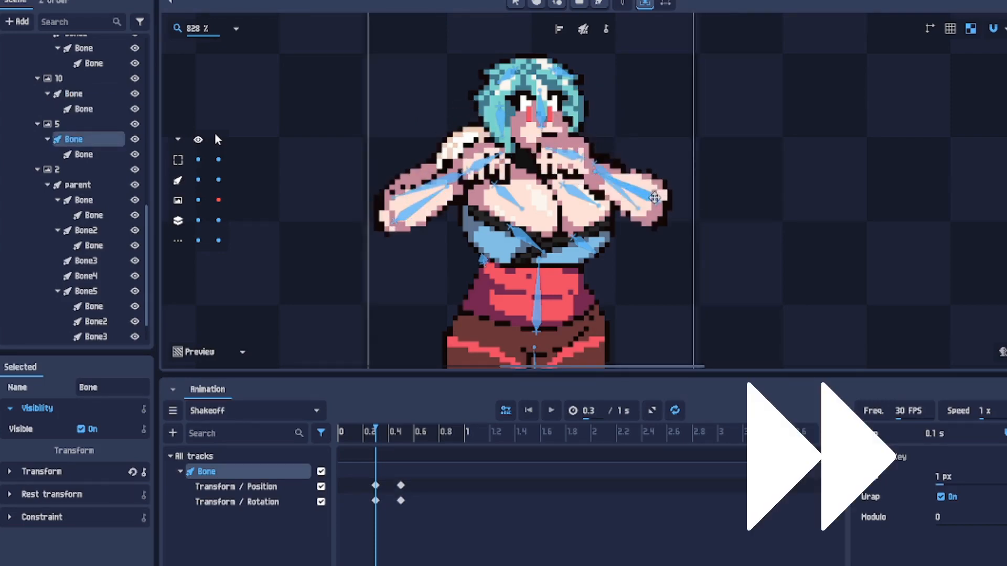
{"action": "left_click_drag", "start_coordinate": [578, 156], "coordinate": [585, 159]}
{"action": "mouse_move", "coordinate": [387, 434]}
{"action": "left_mouse_down"}
{"action": "mouse_move", "coordinate": [419, 434]}
{"action": "mouse_move", "coordinate": [363, 431]}
{"action": "mouse_move", "coordinate": [375, 434]}
{"action": "left_mouse_up"}
Step: Shift the chest bones of Pose2's image 2 slightly up and to the right at 0.3 s
{"action": "left_click_drag", "start_coordinate": [498, 188], "coordinate": [504, 185]}
{"action": "left_click_drag", "start_coordinate": [568, 186], "coordinate": [573, 180]}
{"action": "left_click_drag", "start_coordinate": [591, 235], "coordinate": [590, 228]}
{"action": "left_click_drag", "start_coordinate": [524, 231], "coordinate": [530, 226]}
Step: Lower Pose2's head bone slightly at 0.3 s and Pose1's head bone Bone4 at 0.2 s, comparing both poses
{"action": "mouse_move", "coordinate": [363, 434]}
{"action": "left_mouse_down"}
{"action": "mouse_move", "coordinate": [443, 440]}
{"action": "mouse_move", "coordinate": [364, 433]}
{"action": "mouse_move", "coordinate": [375, 434]}
{"action": "left_mouse_up"}
{"action": "left_click_drag", "start_coordinate": [542, 125], "coordinate": [541, 129]}
{"action": "mouse_move", "coordinate": [377, 434]}
{"action": "left_mouse_down"}
{"action": "mouse_move", "coordinate": [427, 434]}
{"action": "mouse_move", "coordinate": [341, 436]}
{"action": "mouse_move", "coordinate": [364, 435]}
{"action": "left_mouse_up"}
{"action": "left_click", "coordinate": [541, 126]}
{"action": "left_click_drag", "start_coordinate": [542, 126], "coordinate": [542, 130]}
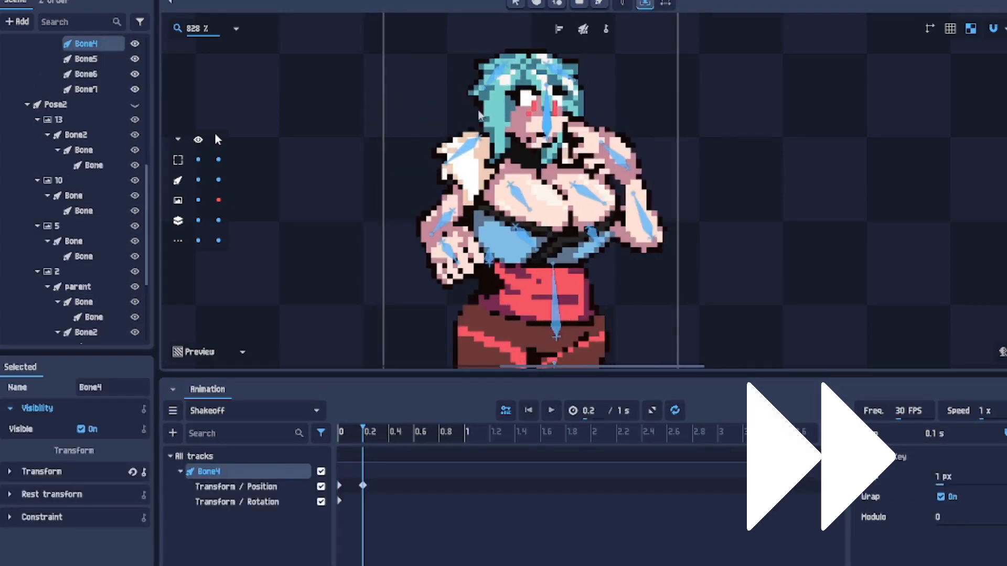
{"action": "left_click_drag", "start_coordinate": [480, 114], "coordinate": [577, 137]}
{"action": "mouse_move", "coordinate": [366, 433]}
{"action": "left_mouse_down"}
{"action": "mouse_move", "coordinate": [341, 436]}
{"action": "mouse_move", "coordinate": [446, 446]}
{"action": "mouse_move", "coordinate": [376, 442]}
{"action": "left_mouse_up"}
{"action": "left_click", "coordinate": [542, 126]}
Step: Examine the waist and thigh bones of Pose2's image 13 and their keyframes up to 0.5 s
{"action": "left_click_drag", "start_coordinate": [467, 316], "coordinate": [472, 137]}
{"action": "left_click", "coordinate": [540, 315]}
{"action": "left_click", "coordinate": [540, 236]}
{"action": "left_click", "coordinate": [541, 310]}
{"action": "left_click_drag", "start_coordinate": [373, 439], "coordinate": [399, 451]}
{"action": "scroll", "coordinate": [375, 442], "scroll_direction": "down", "scroll_amount": 3}
{"action": "left_click", "coordinate": [321, 433]}
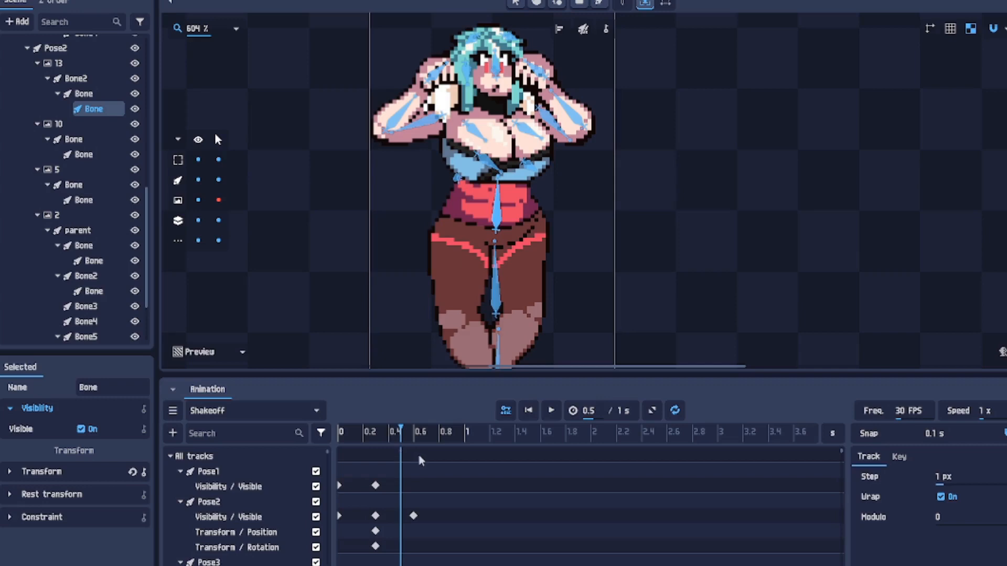
{"action": "left_click", "coordinate": [320, 433]}
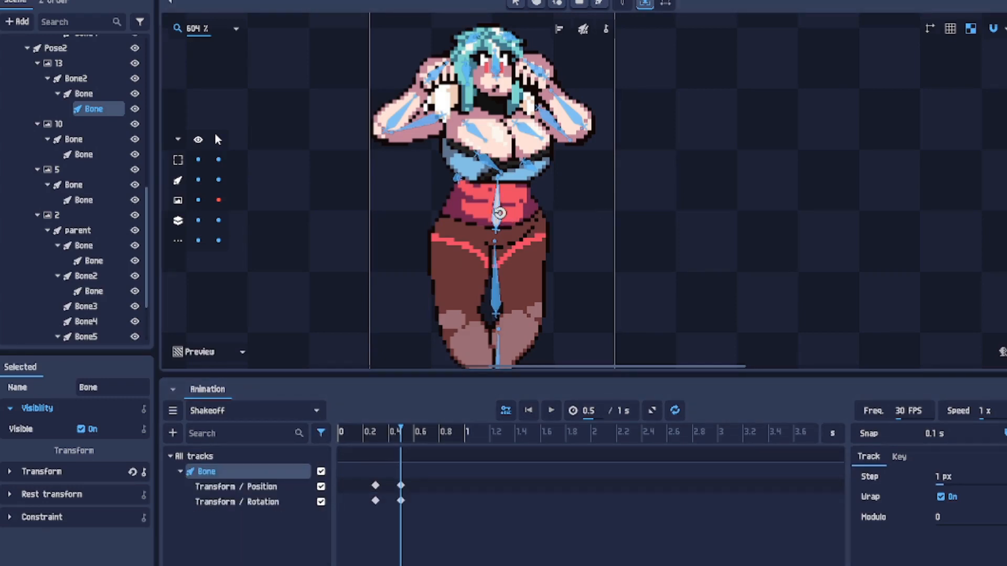
{"action": "left_click", "coordinate": [589, 244]}
{"action": "left_click", "coordinate": [501, 282]}
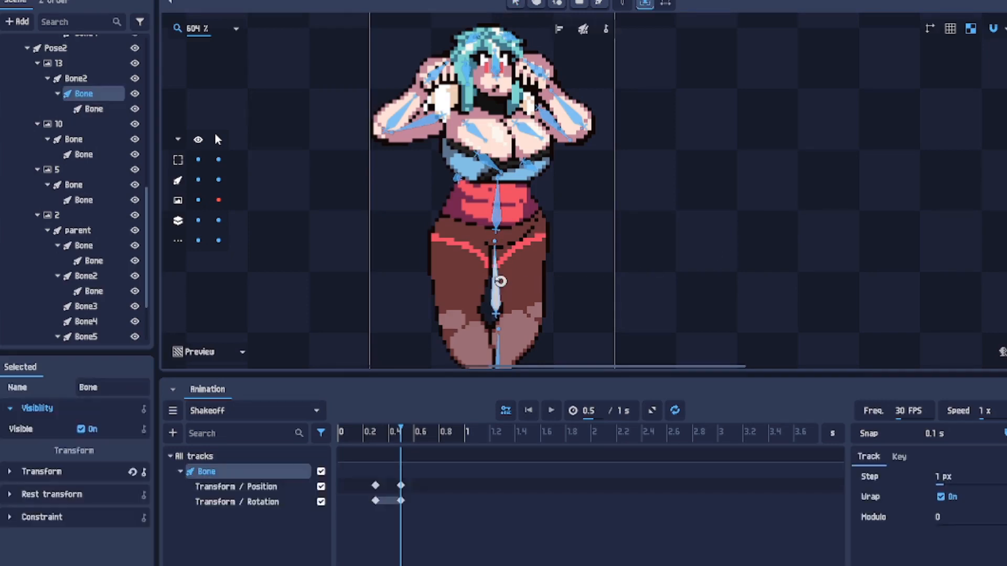
Step: Show all tracks and move every keyframe from 0.6 s onward so that they start at 0.8 s
{"action": "left_click", "coordinate": [321, 437]}
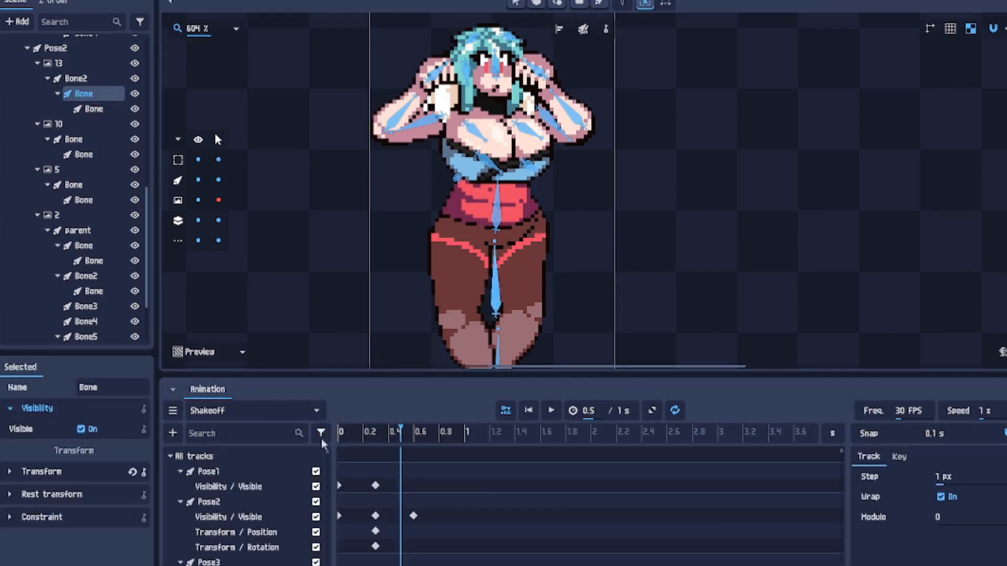
{"action": "mouse_move", "coordinate": [420, 439]}
{"action": "left_mouse_down"}
{"action": "mouse_move", "coordinate": [404, 439]}
{"action": "mouse_move", "coordinate": [413, 437]}
{"action": "left_mouse_up"}
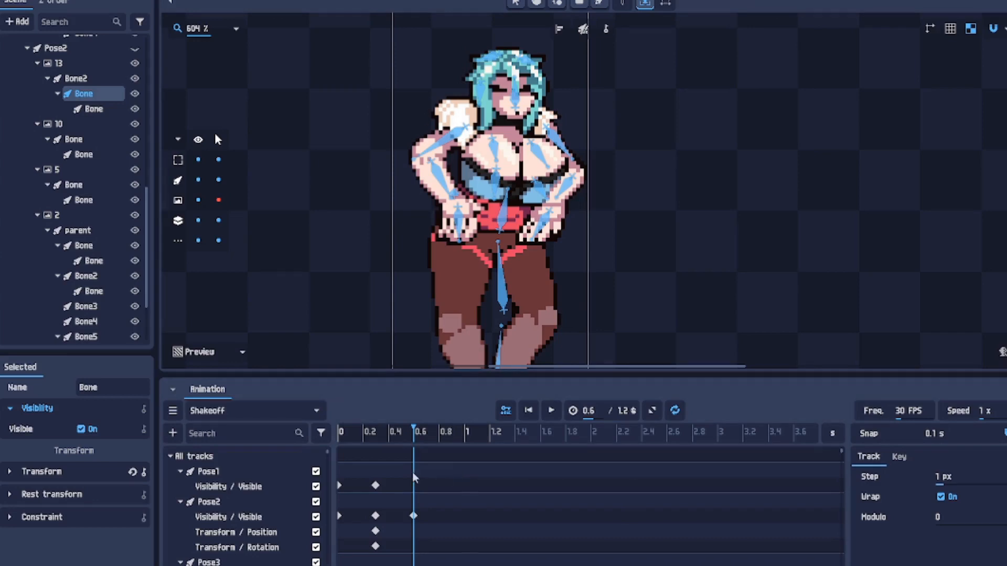
{"action": "left_click_drag", "start_coordinate": [407, 456], "coordinate": [464, 527]}
{"action": "left_click_drag", "start_coordinate": [408, 450], "coordinate": [416, 559]}
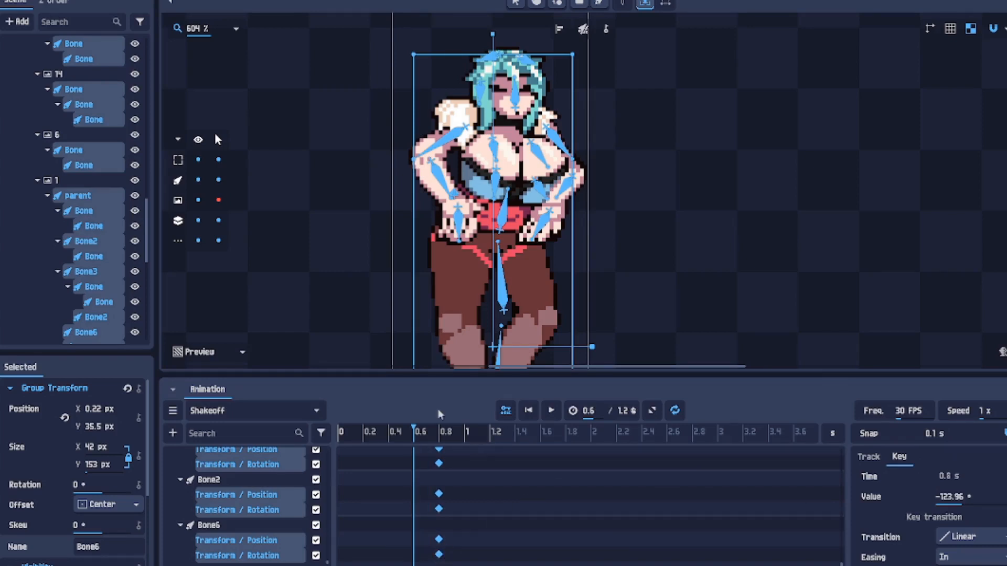
{"action": "scroll", "coordinate": [472, 477], "scroll_direction": "up", "scroll_amount": 5}
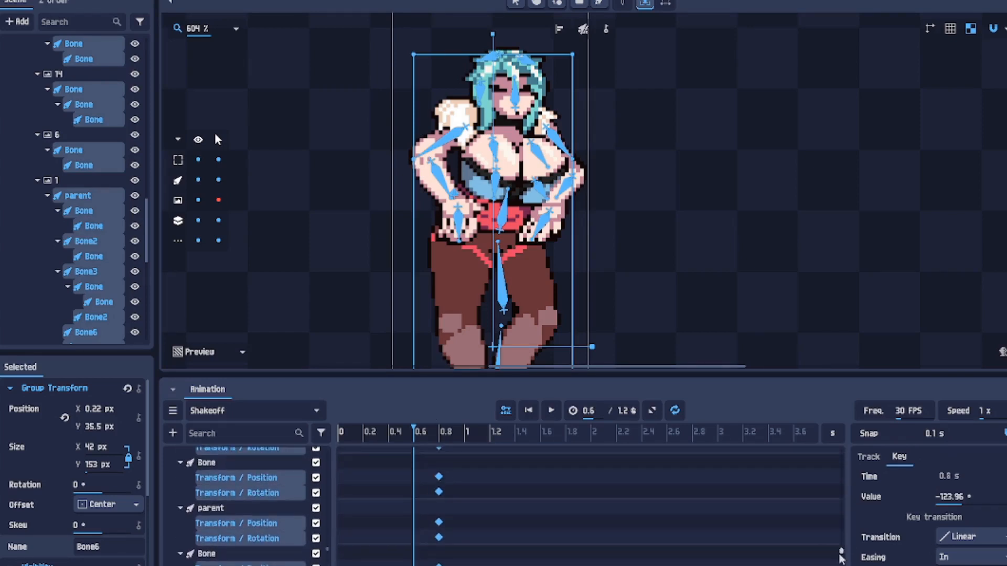
{"action": "left_click_drag", "start_coordinate": [841, 557], "coordinate": [838, 455]}
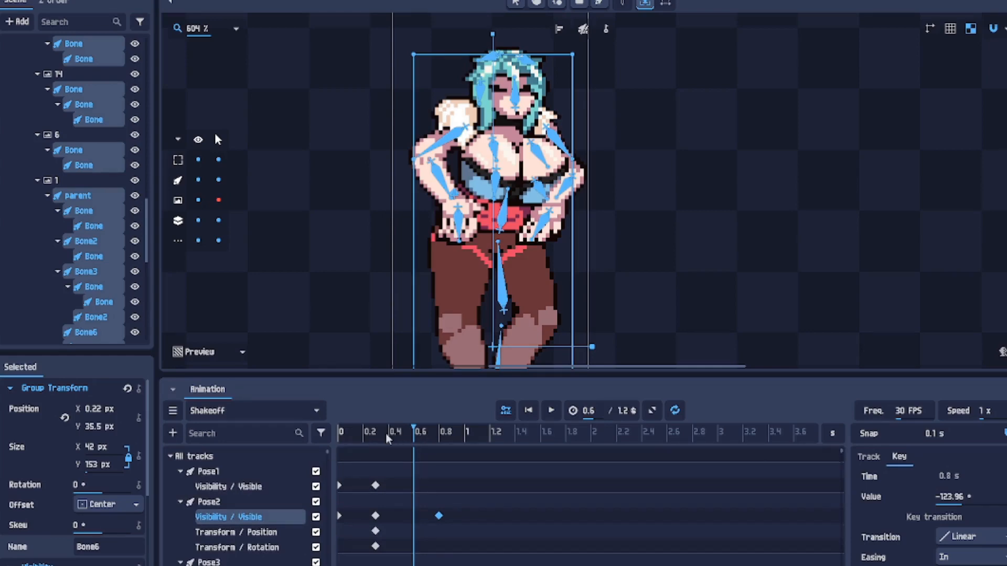
{"action": "left_click_drag", "start_coordinate": [387, 439], "coordinate": [413, 439]}
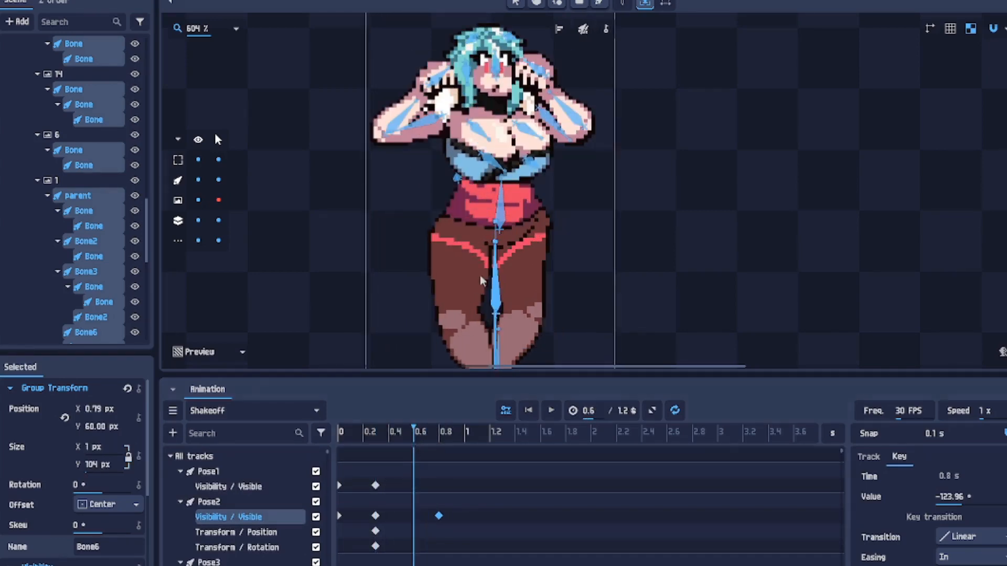
Step: Try shifting the waist and thigh bones of Pose2's image 13 down and right at 0.7 s
{"action": "scroll", "coordinate": [346, 447], "scroll_direction": "down", "scroll_amount": 2}
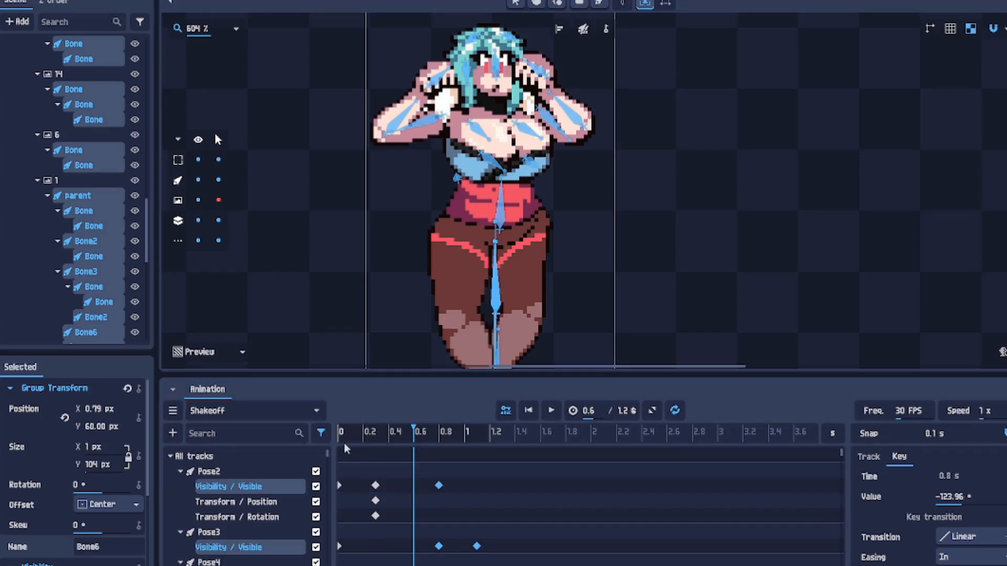
{"action": "left_click", "coordinate": [599, 239]}
{"action": "left_click", "coordinate": [498, 207]}
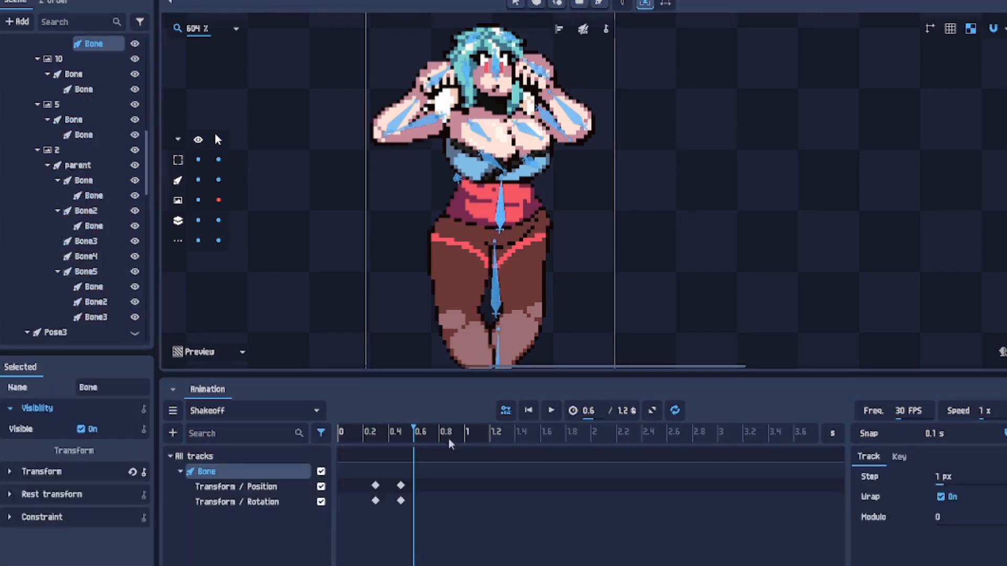
{"action": "left_click_drag", "start_coordinate": [403, 440], "coordinate": [429, 439]}
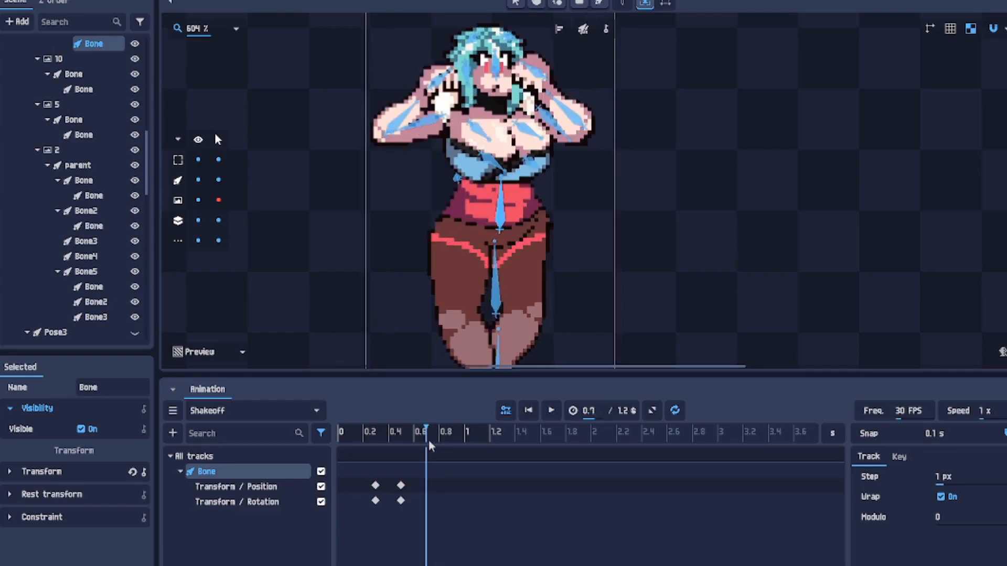
{"action": "left_click_drag", "start_coordinate": [504, 185], "coordinate": [504, 195]}
{"action": "left_click_drag", "start_coordinate": [497, 269], "coordinate": [500, 274]}
{"action": "left_click_drag", "start_coordinate": [503, 226], "coordinate": [507, 234]}
{"action": "mouse_move", "coordinate": [425, 450]}
{"action": "left_mouse_down"}
{"action": "mouse_move", "coordinate": [348, 441]}
{"action": "mouse_move", "coordinate": [473, 436]}
{"action": "mouse_move", "coordinate": [364, 438]}
{"action": "mouse_move", "coordinate": [423, 438]}
{"action": "left_mouse_up"}
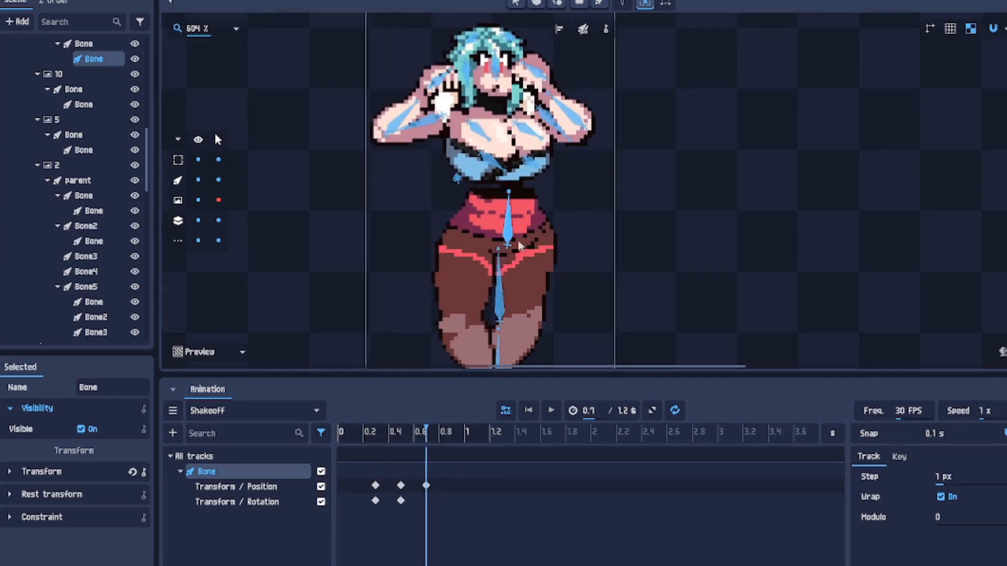
{"action": "left_click_drag", "start_coordinate": [520, 246], "coordinate": [515, 240]}
Step: Raise image 13's thigh bone slightly at 0.5 s and play the animation from the start
{"action": "left_click_drag", "start_coordinate": [426, 433], "coordinate": [399, 438]}
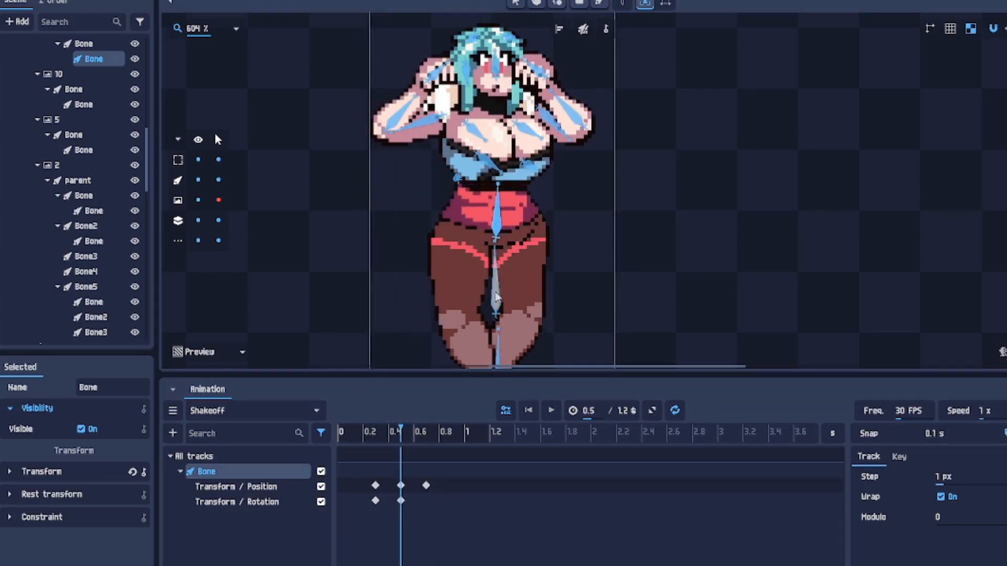
{"action": "left_click_drag", "start_coordinate": [496, 300], "coordinate": [495, 293]}
{"action": "left_click_drag", "start_coordinate": [419, 423], "coordinate": [329, 439]}
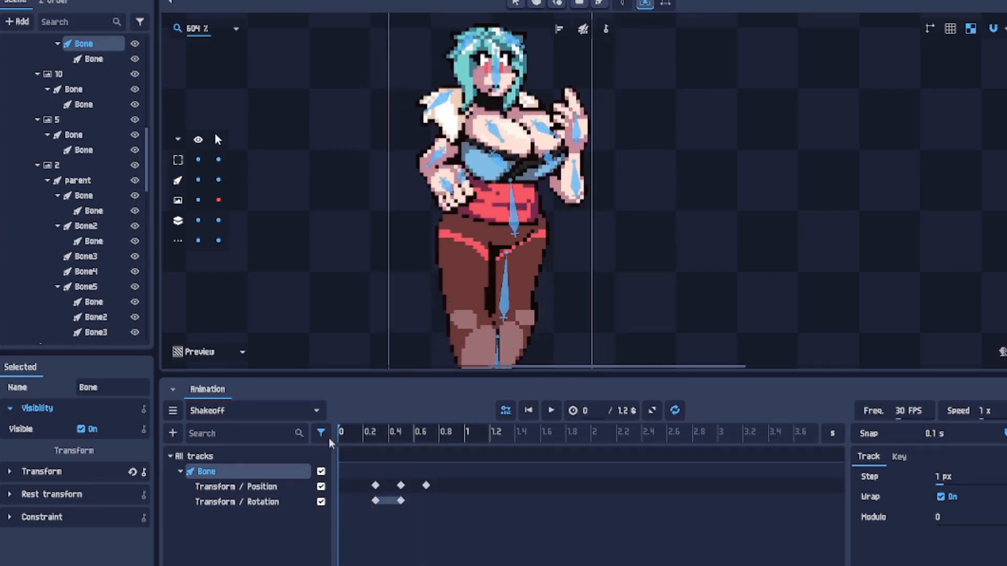
{"action": "left_click", "coordinate": [549, 412]}
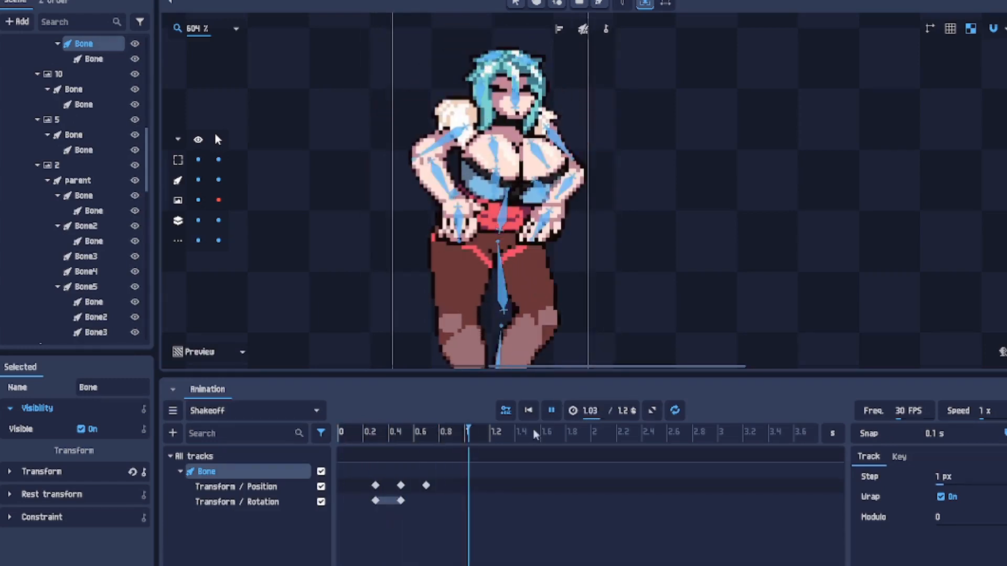
{"action": "left_click", "coordinate": [551, 411]}
Step: Delete the 0.7 s position keyframes of image 13's thigh and waist bones
{"action": "left_click", "coordinate": [429, 485]}
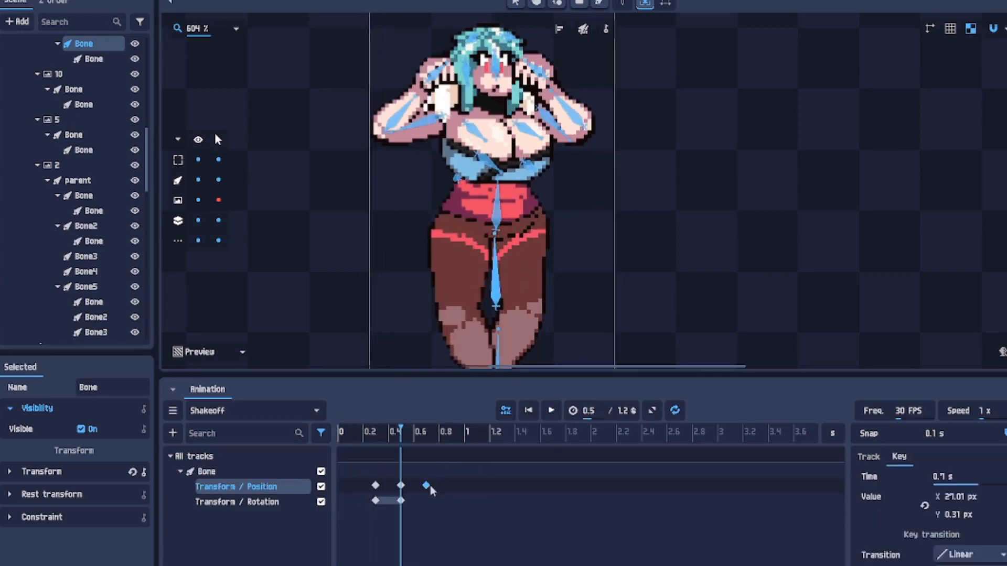
{"action": "key", "text": "Delete"}
{"action": "left_click", "coordinate": [489, 223]}
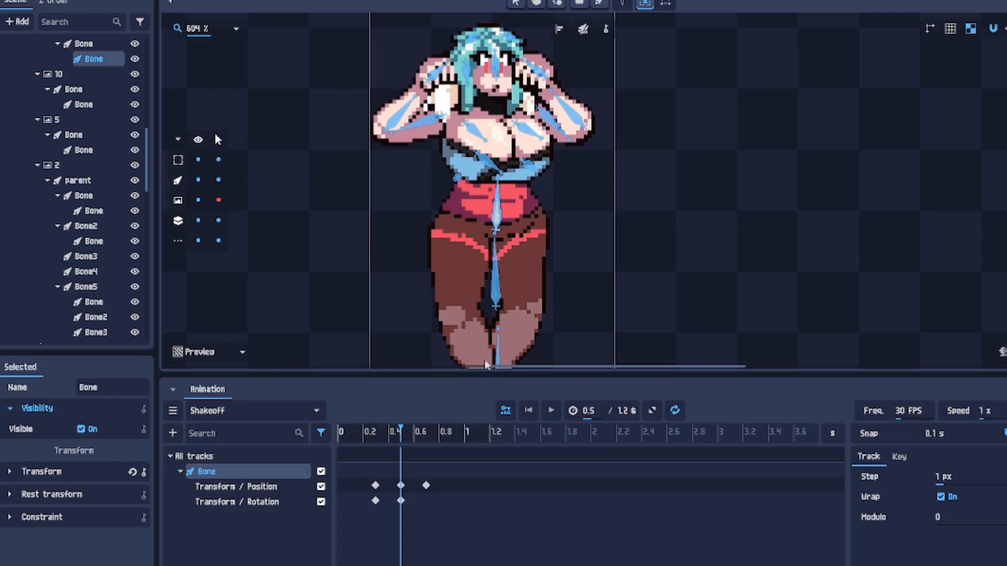
{"action": "left_click", "coordinate": [427, 486]}
{"action": "key", "text": "Delete"}
Step: Nudge image 13's waist bone left and up at 0.7 s
{"action": "left_click_drag", "start_coordinate": [388, 433], "coordinate": [430, 452]}
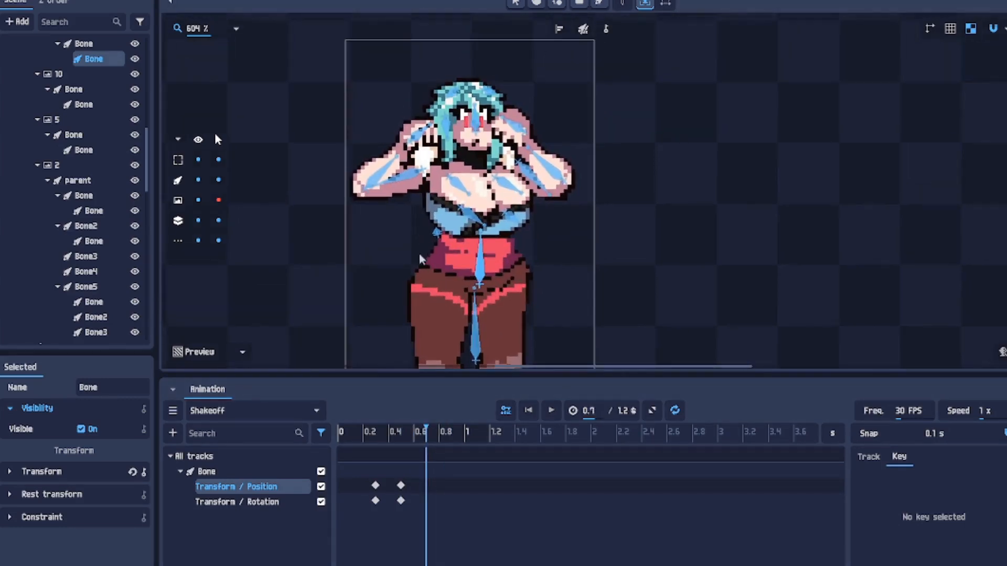
{"action": "scroll", "coordinate": [420, 255], "scroll_direction": "up", "scroll_amount": 3}
{"action": "key", "text": "Left"}
{"action": "key", "text": "Up"}
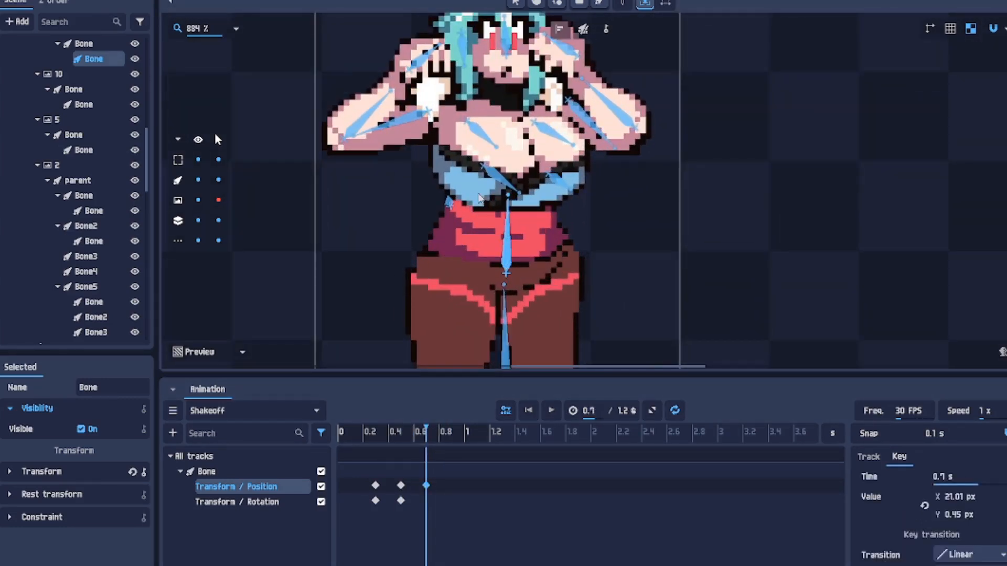
Step: Shift image 2's parent bone slightly left and up at 0.7 s and nudge image 10's forearm bone up
{"action": "left_click", "coordinate": [439, 198]}
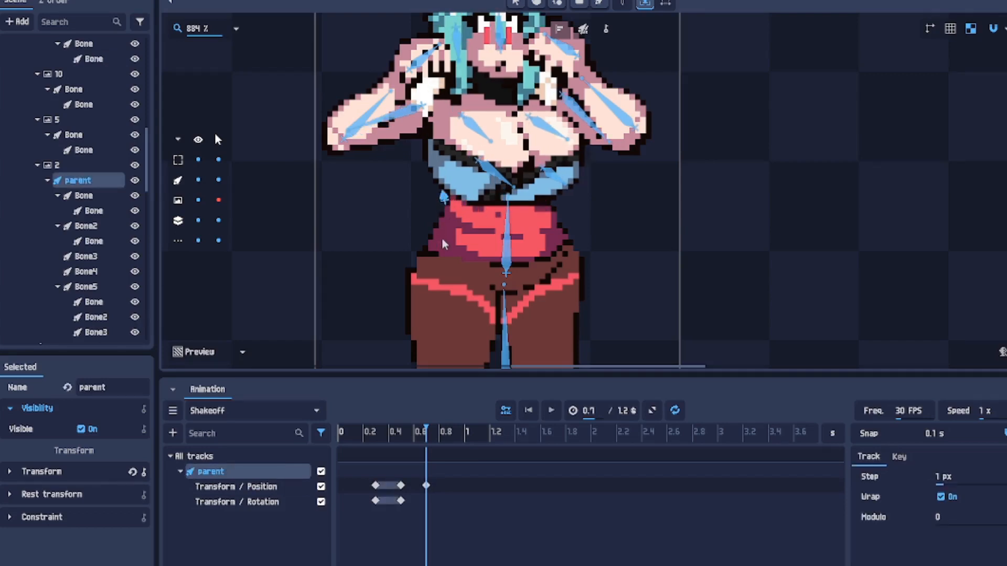
{"action": "left_click_drag", "start_coordinate": [442, 239], "coordinate": [447, 304]}
{"action": "left_click", "coordinate": [374, 176]}
{"action": "key", "text": "Up"}
Step: Rotate image 10's hand bone and image 5's hand and forearm bones at 0.7 s to adjust both raised arms
{"action": "left_click", "coordinate": [422, 124]}
{"action": "key", "text": "Down"}
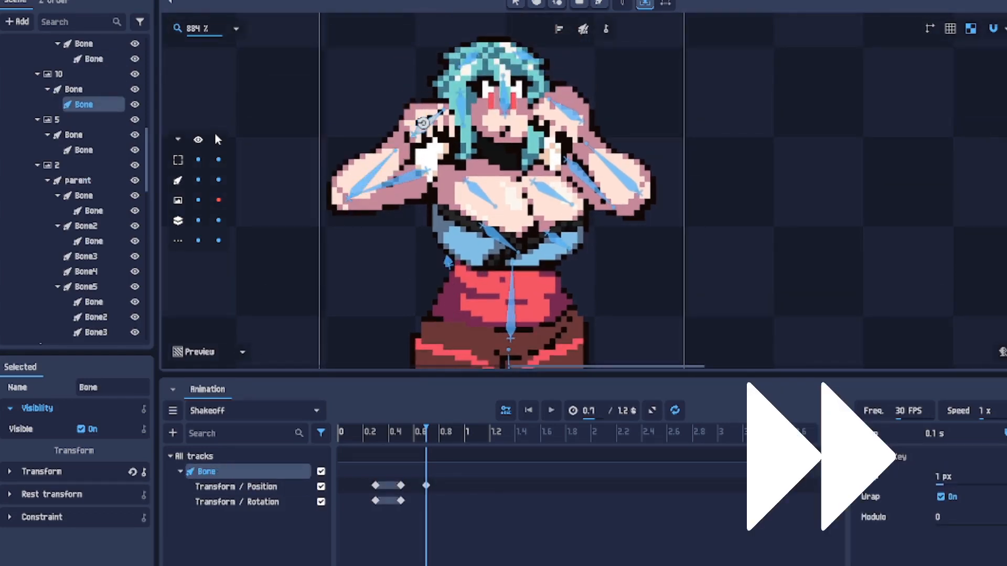
{"action": "key", "text": "Up"}
{"action": "left_click_drag", "start_coordinate": [425, 118], "coordinate": [425, 109]}
{"action": "left_click", "coordinate": [569, 103]}
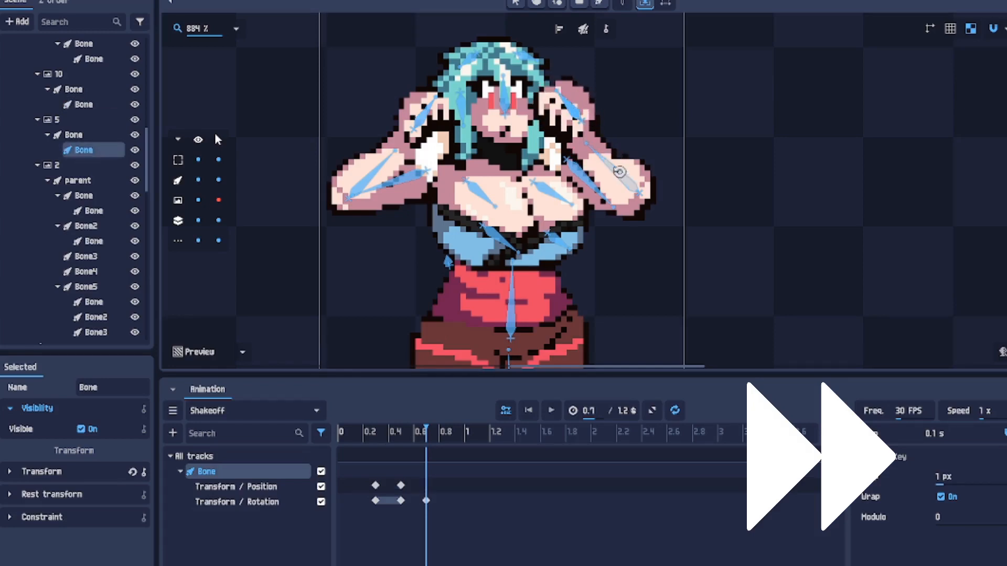
{"action": "left_click_drag", "start_coordinate": [619, 172], "coordinate": [612, 164]}
Step: Compare the leg pose at 0.5 s, and rotate image 13's thigh bone slightly at 0.7 s
{"action": "mouse_move", "coordinate": [387, 437]}
{"action": "left_mouse_down"}
{"action": "mouse_move", "coordinate": [378, 439]}
{"action": "mouse_move", "coordinate": [447, 433]}
{"action": "mouse_move", "coordinate": [354, 437]}
{"action": "mouse_move", "coordinate": [442, 435]}
{"action": "mouse_move", "coordinate": [401, 441]}
{"action": "left_mouse_up"}
{"action": "scroll", "coordinate": [506, 351], "scroll_direction": "down", "scroll_amount": 1}
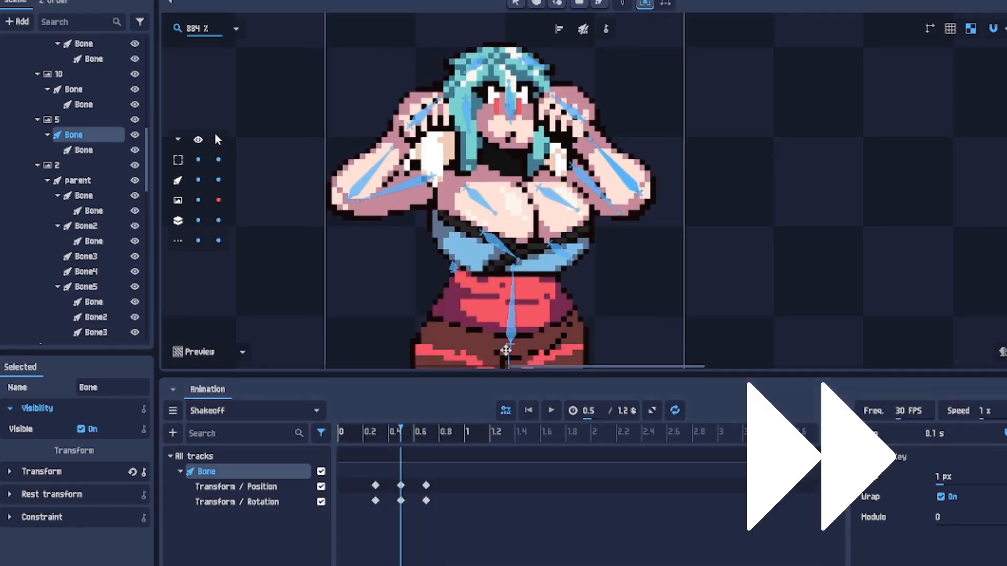
{"action": "left_click", "coordinate": [507, 346]}
{"action": "left_click_drag", "start_coordinate": [506, 350], "coordinate": [514, 197]}
{"action": "left_click", "coordinate": [518, 252]}
{"action": "left_click_drag", "start_coordinate": [407, 434], "coordinate": [425, 431]}
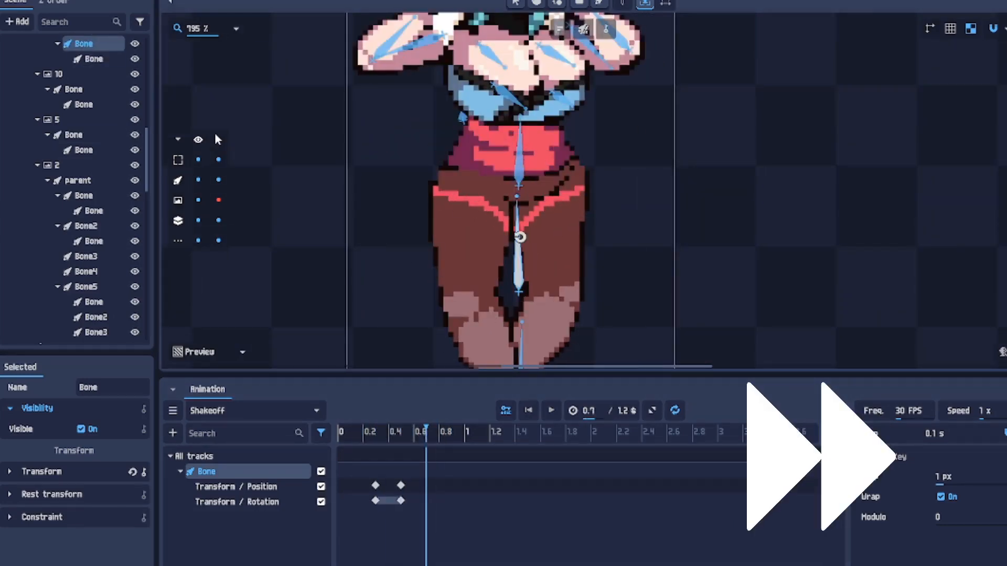
{"action": "left_click_drag", "start_coordinate": [519, 237], "coordinate": [515, 232]}
Step: Key the position and rotation of all Pose3 bones at 0.8 s
{"action": "scroll", "coordinate": [564, 283], "scroll_direction": "down", "scroll_amount": 3}
{"action": "left_click_drag", "start_coordinate": [422, 434], "coordinate": [410, 414]}
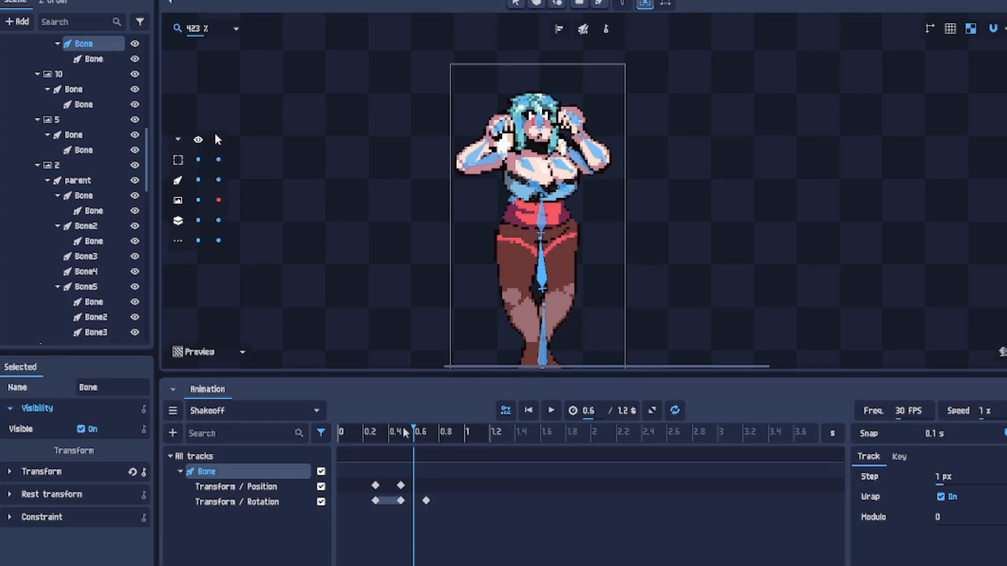
{"action": "left_click_drag", "start_coordinate": [405, 432], "coordinate": [435, 441]}
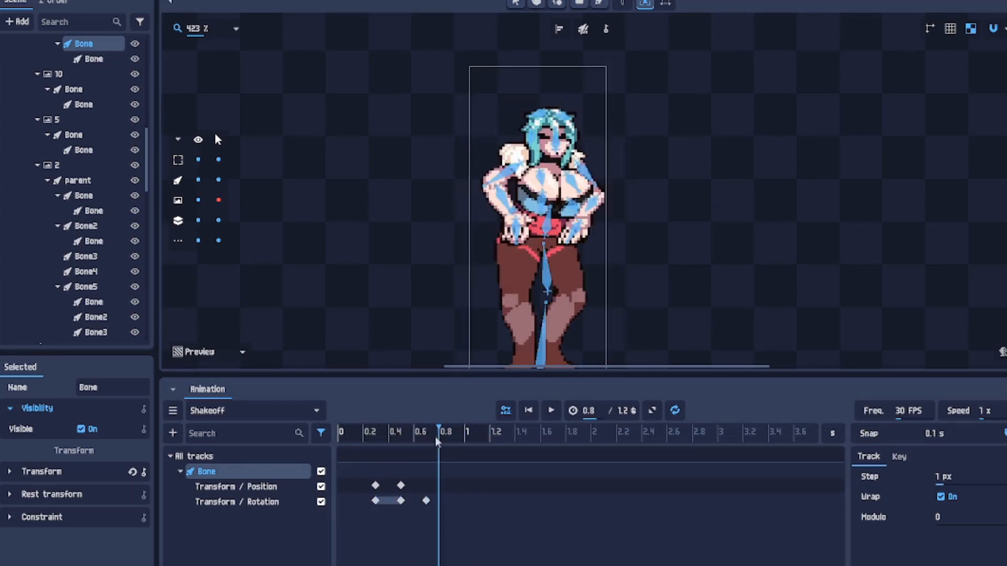
{"action": "scroll", "coordinate": [621, 267], "scroll_direction": "up", "scroll_amount": 3}
{"action": "scroll", "coordinate": [509, 157], "scroll_direction": "down", "scroll_amount": 3}
{"action": "left_click_drag", "start_coordinate": [415, 63], "coordinate": [579, 367]}
{"action": "left_click", "coordinate": [606, 28]}
Step: Extend the animation length to 1.5 s and move all Pose4 bone keyframes to 1.3 s
{"action": "left_click_drag", "start_coordinate": [436, 428], "coordinate": [492, 443]}
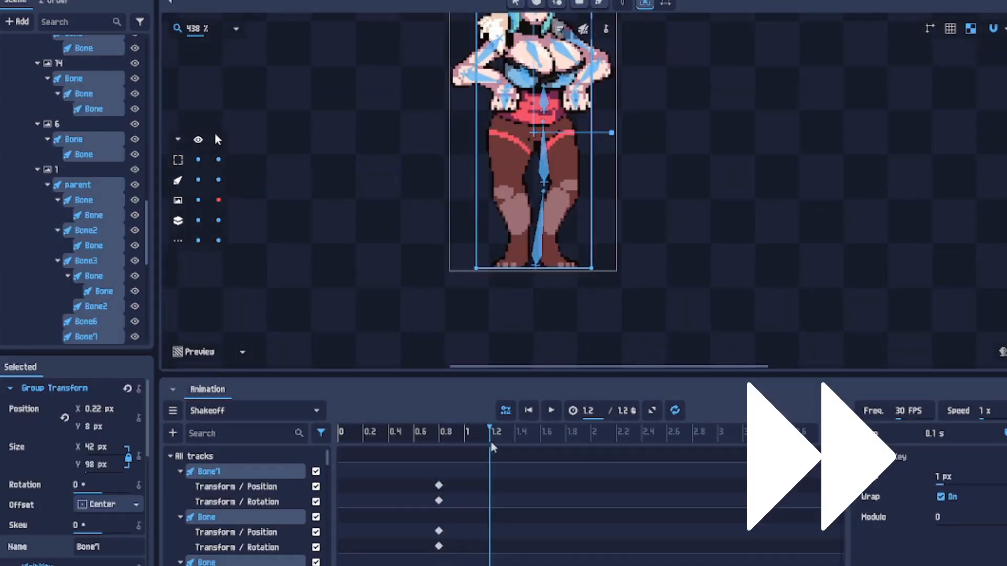
{"action": "scroll", "coordinate": [391, 188], "scroll_direction": "down", "scroll_amount": 4}
{"action": "left_click", "coordinate": [624, 412]}
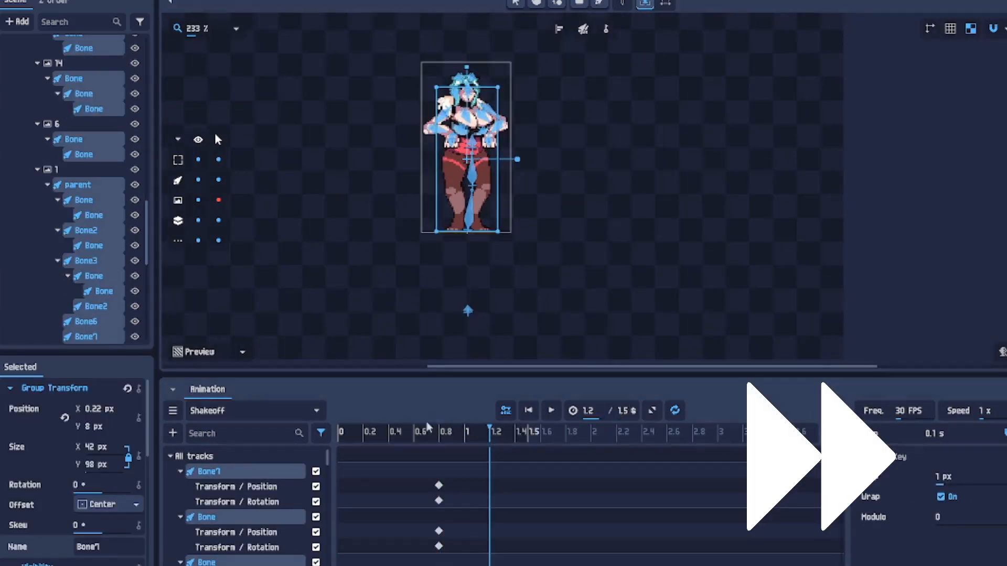
{"action": "key", "text": "Escape"}
{"action": "left_click", "coordinate": [321, 433]}
{"action": "left_click_drag", "start_coordinate": [440, 435], "coordinate": [478, 435]}
{"action": "scroll", "coordinate": [543, 510], "scroll_direction": "down", "scroll_amount": 10}
{"action": "left_click_drag", "start_coordinate": [470, 472], "coordinate": [555, 533]}
{"action": "scroll", "coordinate": [544, 553], "scroll_direction": "down", "scroll_amount": 15}
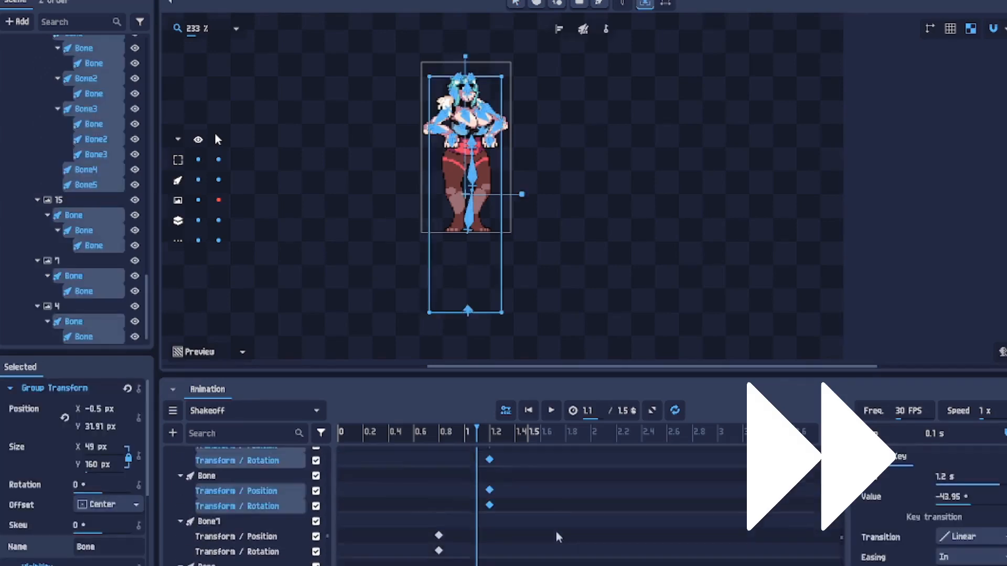
{"action": "scroll", "coordinate": [556, 535], "scroll_direction": "down", "scroll_amount": 1}
{"action": "scroll", "coordinate": [502, 554], "scroll_direction": "up", "scroll_amount": 20}
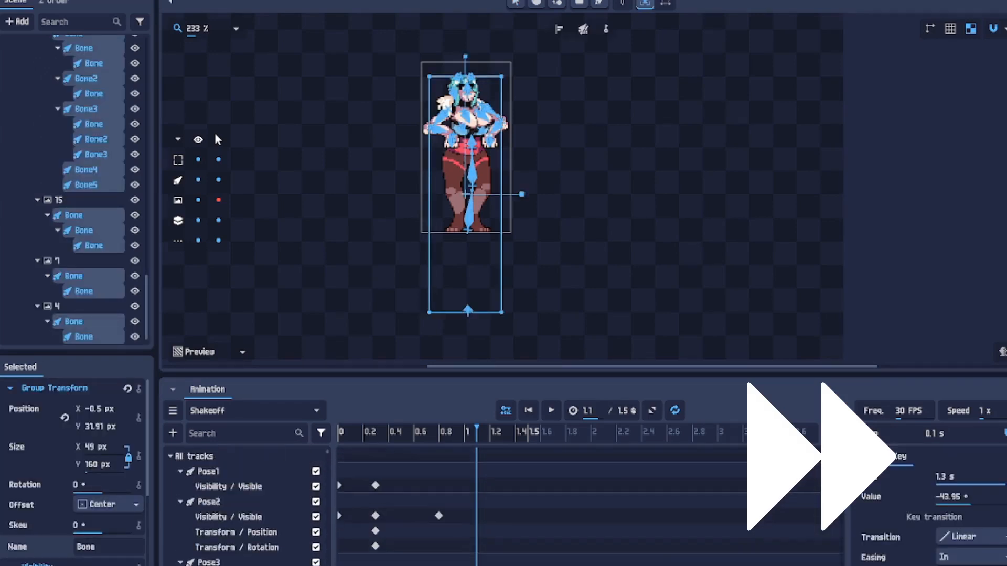
Step: Key the position and rotation of all Pose3 bones at 1 s
{"action": "left_click", "coordinate": [321, 433]}
{"action": "key", "text": "Escape"}
{"action": "key", "text": "ctrl+a"}
{"action": "left_click", "coordinate": [460, 435]}
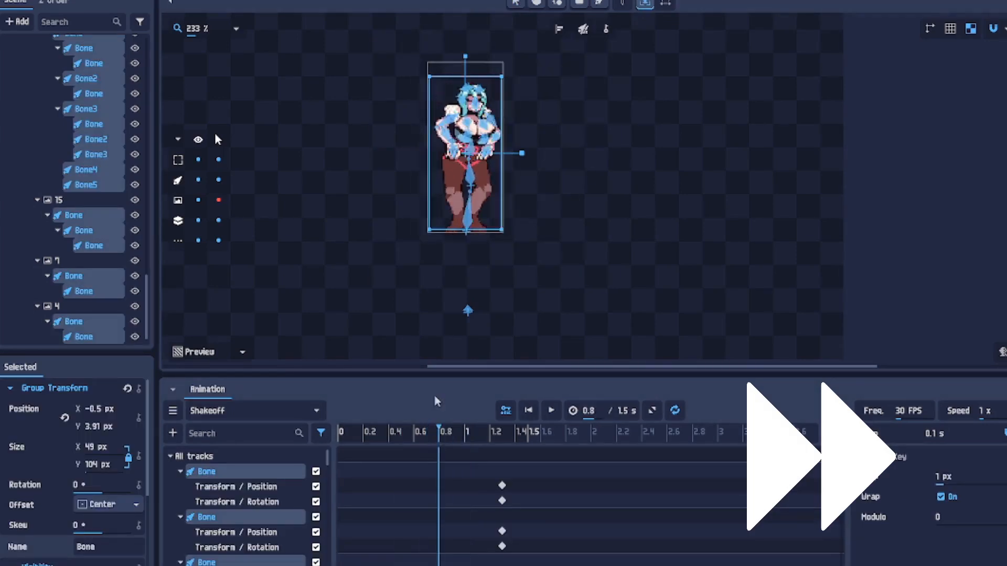
{"action": "left_click_drag", "start_coordinate": [439, 434], "coordinate": [465, 438]}
{"action": "scroll", "coordinate": [115, 452], "scroll_direction": "down", "scroll_amount": 3}
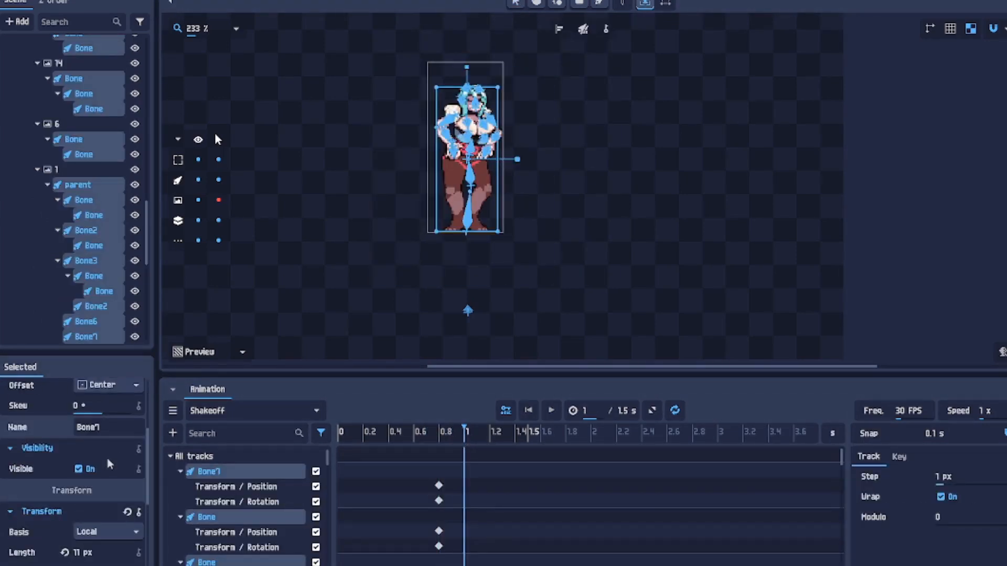
{"action": "scroll", "coordinate": [110, 464], "scroll_direction": "down", "scroll_amount": 2}
{"action": "scroll", "coordinate": [77, 514], "scroll_direction": "down", "scroll_amount": 2}
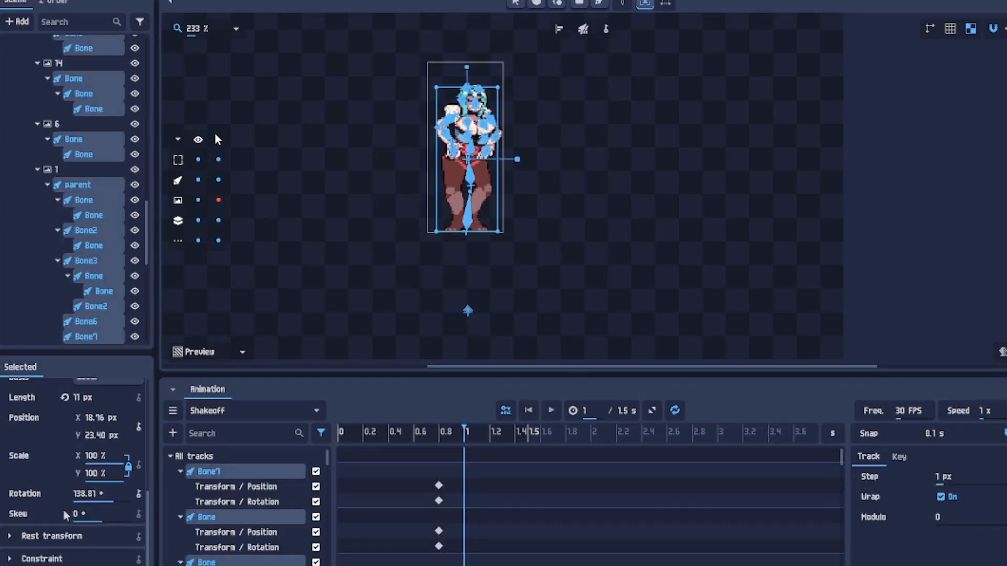
{"action": "scroll", "coordinate": [62, 507], "scroll_direction": "up", "scroll_amount": 1}
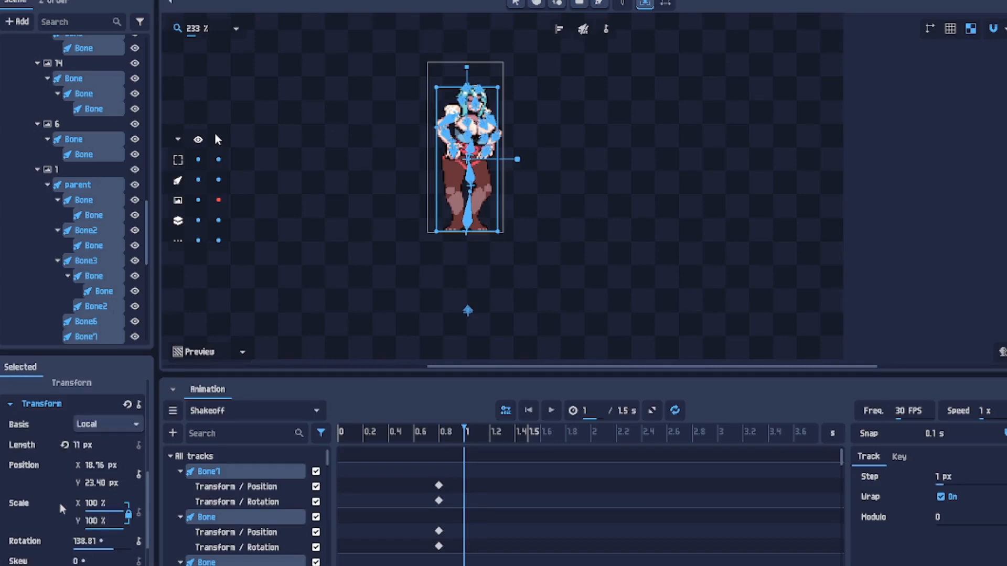
{"action": "left_click", "coordinate": [139, 475]}
{"action": "scroll", "coordinate": [631, 231], "scroll_direction": "up", "scroll_amount": 2}
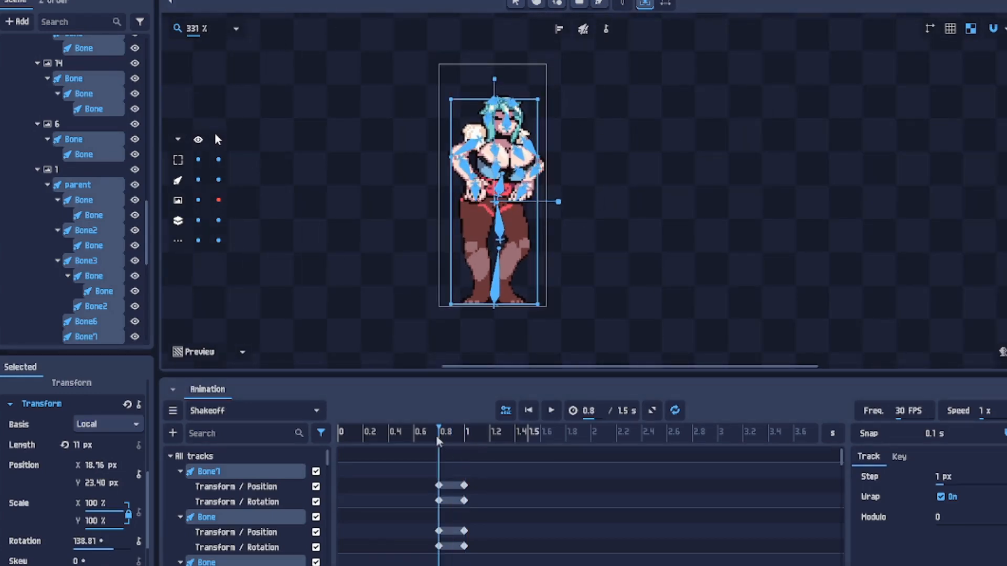
Step: Move image 1's parent bone slightly right and down at 0.8 s to shift Pose3's upper body
{"action": "left_click", "coordinate": [403, 190]}
{"action": "scroll", "coordinate": [508, 206], "scroll_direction": "up", "scroll_amount": 3}
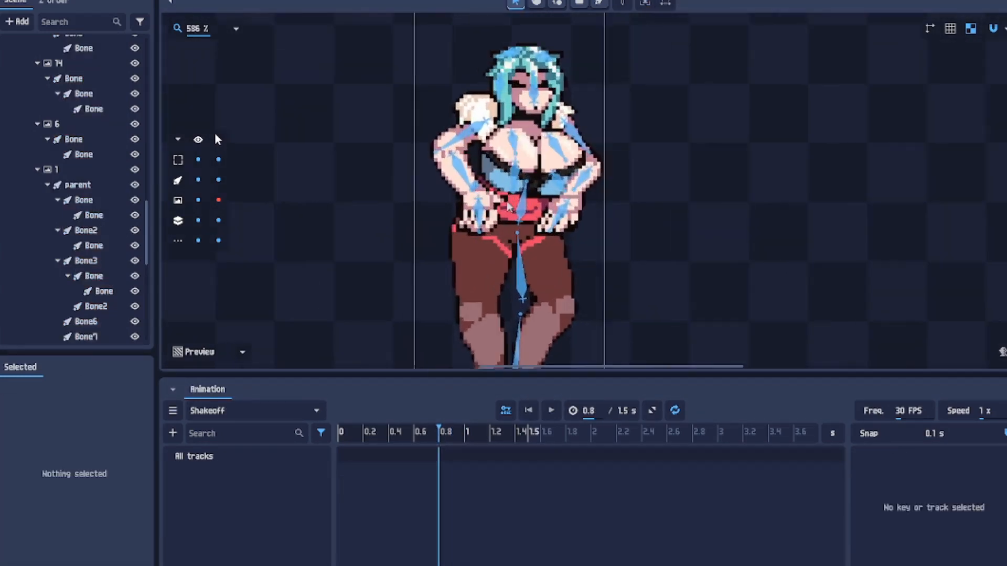
{"action": "scroll", "coordinate": [507, 206], "scroll_direction": "up", "scroll_amount": 2}
{"action": "left_click", "coordinate": [460, 176]}
{"action": "key", "text": "g"}
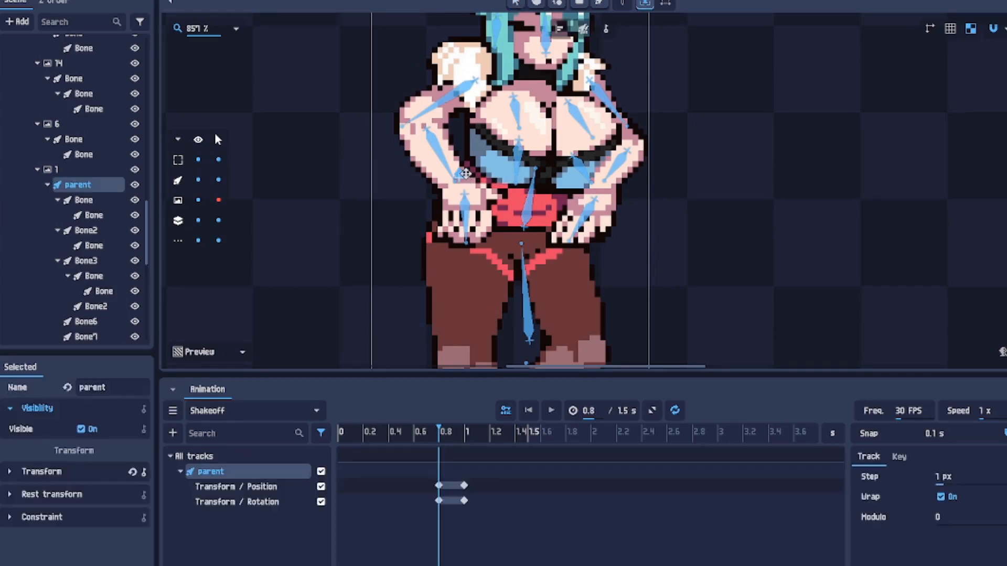
Step: Nudge image 6's forearm bone right at 0.8 s and rotate it and its hand bone outward
{"action": "left_click", "coordinate": [625, 167]}
{"action": "key", "text": "Right"}
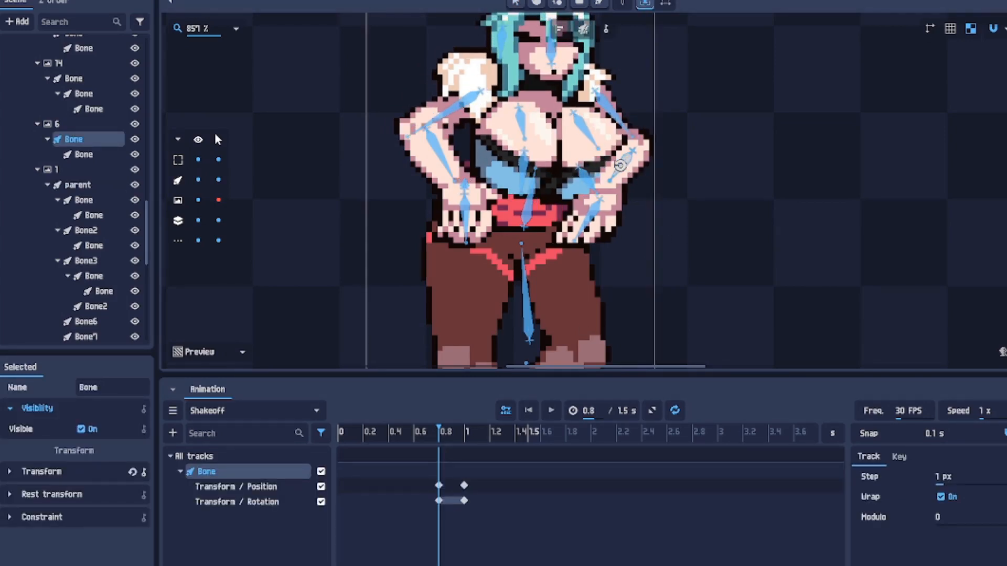
{"action": "left_click_drag", "start_coordinate": [620, 166], "coordinate": [621, 173]}
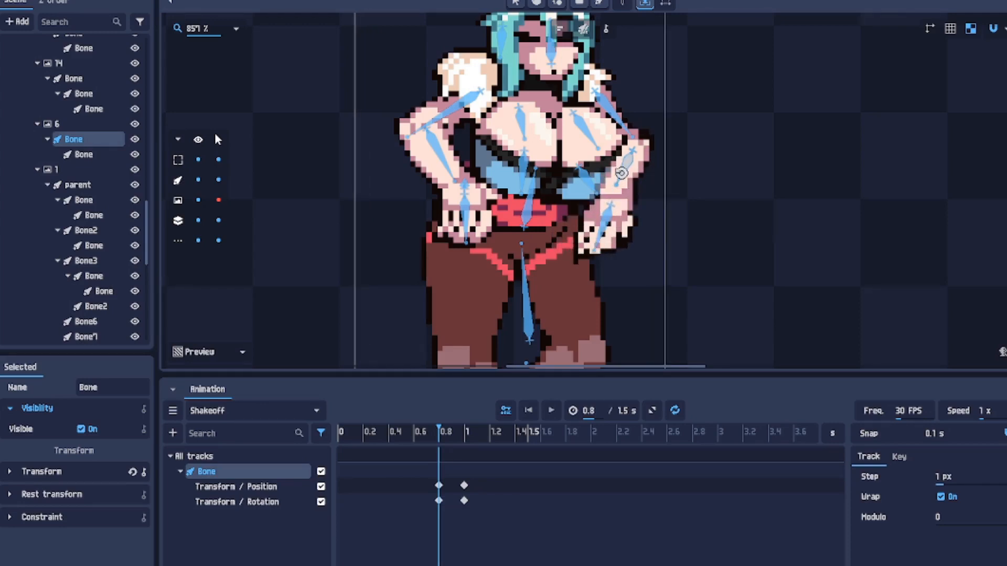
{"action": "left_click", "coordinate": [602, 237]}
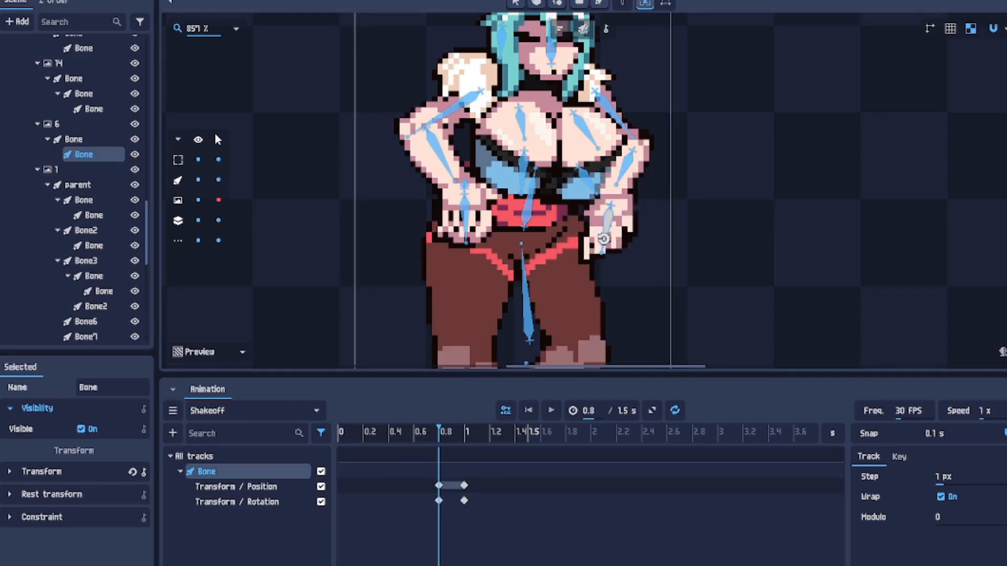
{"action": "left_click_drag", "start_coordinate": [604, 239], "coordinate": [606, 240]}
Step: Adjust Pose3's opposite forearm and hand bones at 0.8 s so that hand also moves outward from the hip
{"action": "left_click", "coordinate": [429, 160]}
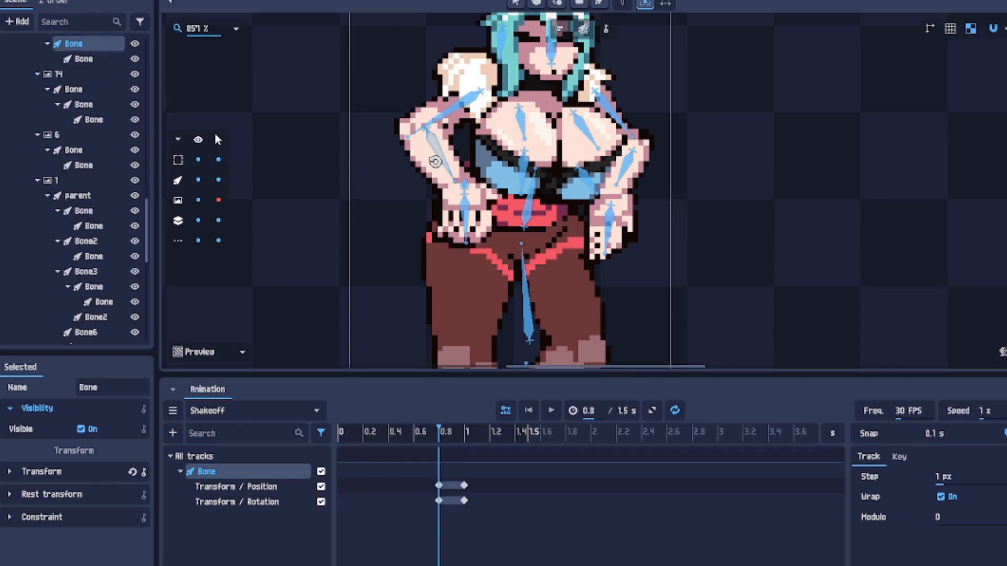
{"action": "left_click_drag", "start_coordinate": [429, 160], "coordinate": [429, 148]}
{"action": "left_click", "coordinate": [446, 229]}
{"action": "mouse_move", "coordinate": [426, 439]}
{"action": "left_mouse_down"}
{"action": "mouse_move", "coordinate": [400, 433]}
{"action": "mouse_move", "coordinate": [471, 427]}
{"action": "mouse_move", "coordinate": [396, 430]}
{"action": "mouse_move", "coordinate": [499, 431]}
{"action": "mouse_move", "coordinate": [389, 433]}
{"action": "mouse_move", "coordinate": [446, 431]}
{"action": "mouse_move", "coordinate": [412, 431]}
{"action": "mouse_move", "coordinate": [435, 434]}
{"action": "left_mouse_up"}
{"action": "left_click", "coordinate": [438, 439]}
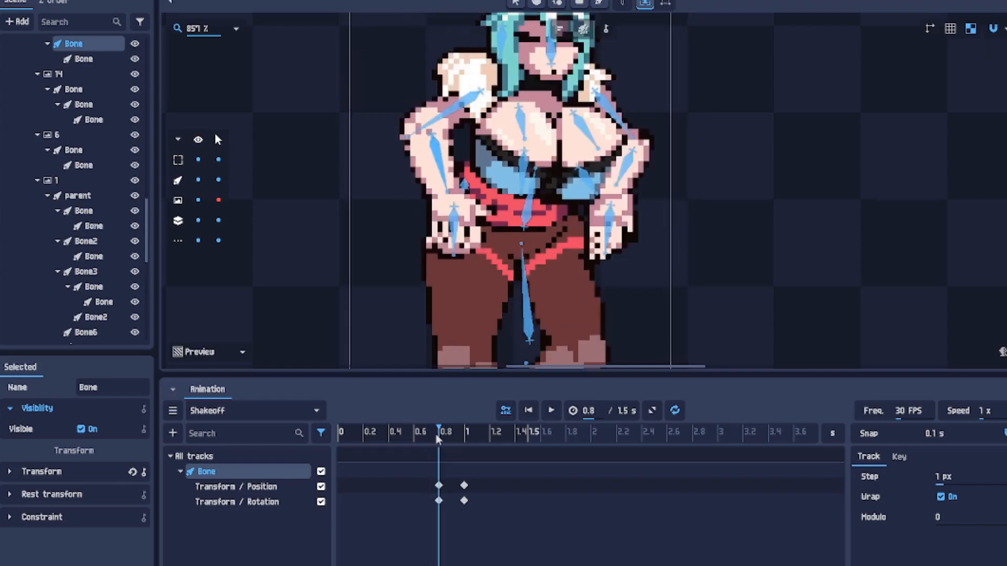
Step: Key the position and rotation of all Pose3 bones at 1.1 s
{"action": "left_click_drag", "start_coordinate": [491, 357], "coordinate": [447, 440]}
{"action": "left_click", "coordinate": [476, 438]}
{"action": "scroll", "coordinate": [523, 157], "scroll_direction": "down", "scroll_amount": 5}
{"action": "left_click_drag", "start_coordinate": [428, 73], "coordinate": [595, 285]}
{"action": "scroll", "coordinate": [595, 285], "scroll_direction": "down", "scroll_amount": 2}
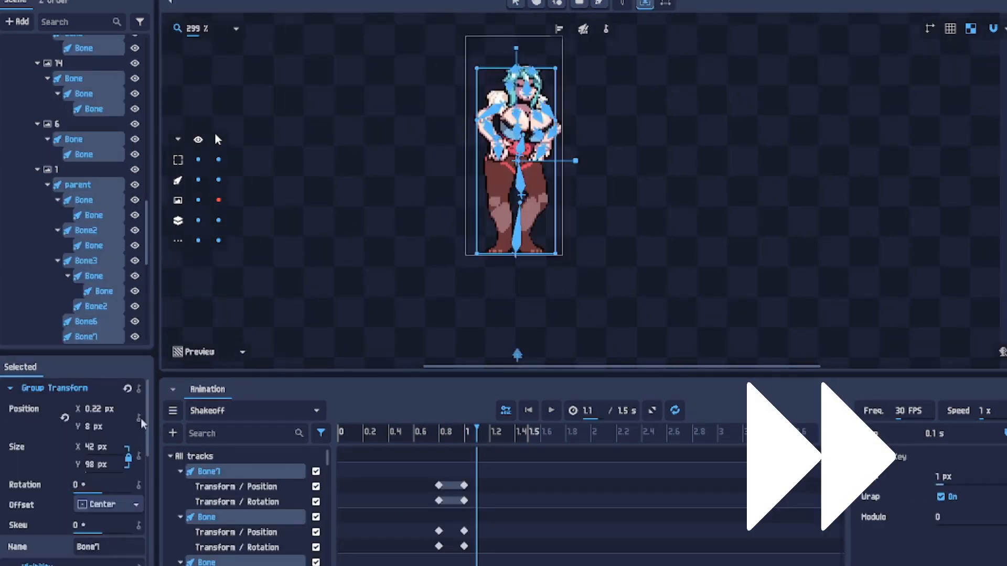
Step: Reposition the child bone of image 1's Bone2 at 0.8 s
{"action": "left_click", "coordinate": [465, 438]}
{"action": "left_click", "coordinate": [438, 439]}
{"action": "scroll", "coordinate": [526, 158], "scroll_direction": "up", "scroll_amount": 4}
{"action": "left_click", "coordinate": [774, 264]}
{"action": "scroll", "coordinate": [468, 252], "scroll_direction": "up", "scroll_amount": 7}
{"action": "left_click", "coordinate": [609, 201]}
{"action": "left_click", "coordinate": [618, 194]}
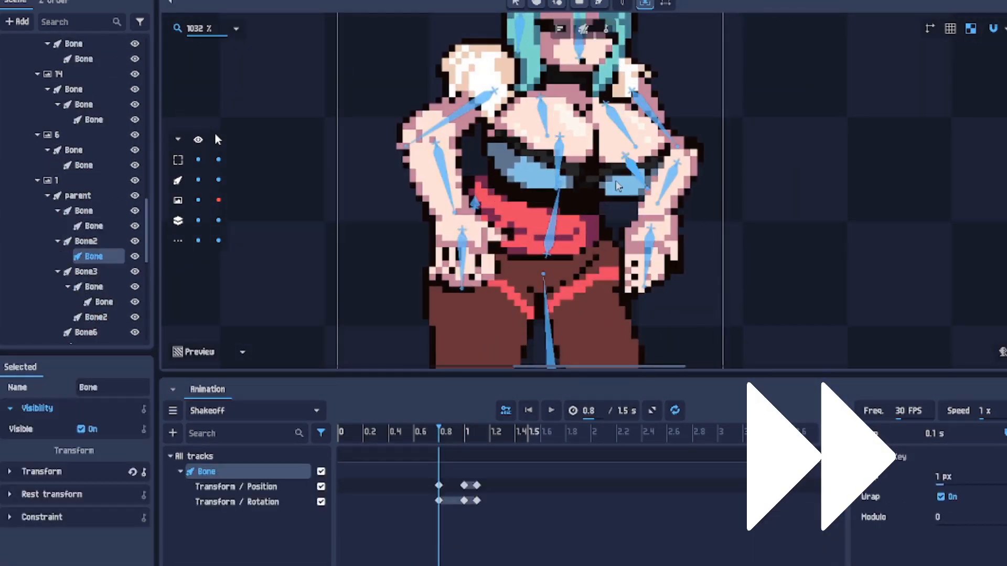
Step: Reposition the child bone of image 1's Bone2 at 1 s
{"action": "left_click", "coordinate": [465, 439]}
{"action": "left_click", "coordinate": [469, 192]}
{"action": "left_click", "coordinate": [614, 182]}
{"action": "left_click", "coordinate": [480, 436]}
Step: Play the animation to check Pose3's motion and its change into Pose4
{"action": "key", "text": "space"}
{"action": "scroll", "coordinate": [681, 238], "scroll_direction": "down", "scroll_amount": 4}
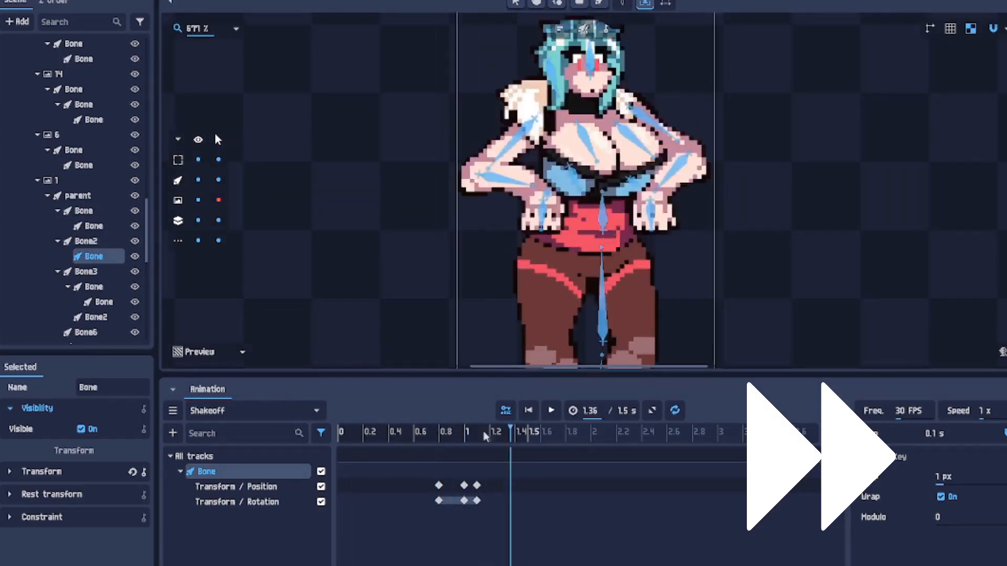
{"action": "left_click", "coordinate": [551, 410]}
{"action": "scroll", "coordinate": [580, 180], "scroll_direction": "down", "scroll_amount": 3}
{"action": "scroll", "coordinate": [581, 180], "scroll_direction": "down", "scroll_amount": 3}
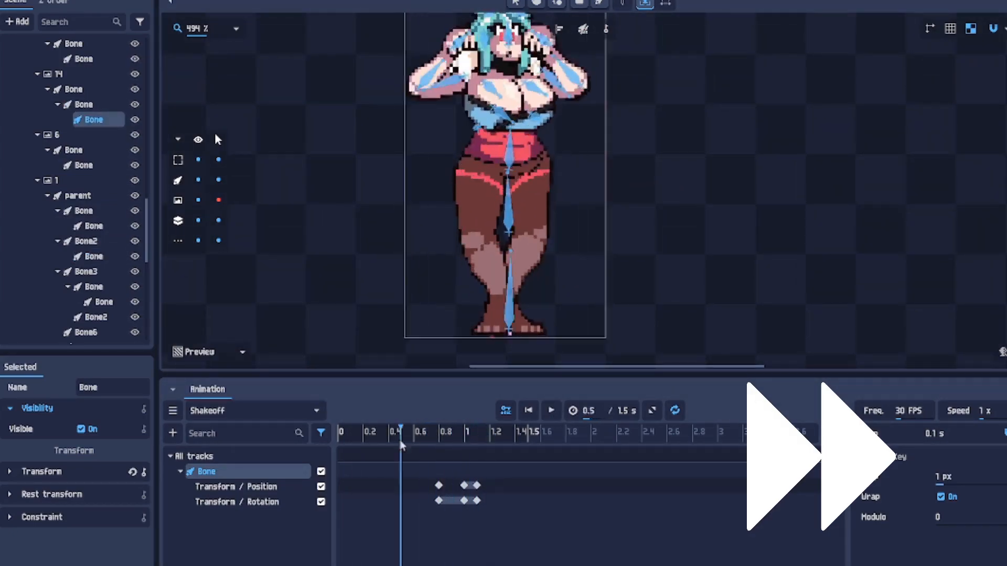
Step: Move Pose4's visibility keyframe from 1.2 s to 1.4 s
{"action": "left_click_drag", "start_coordinate": [400, 52], "coordinate": [603, 312]}
{"action": "scroll", "coordinate": [498, 174], "scroll_direction": "up", "scroll_amount": 4}
{"action": "left_click", "coordinate": [502, 434]}
{"action": "left_click", "coordinate": [490, 433]}
{"action": "scroll", "coordinate": [79, 158], "scroll_direction": "up", "scroll_amount": 15}
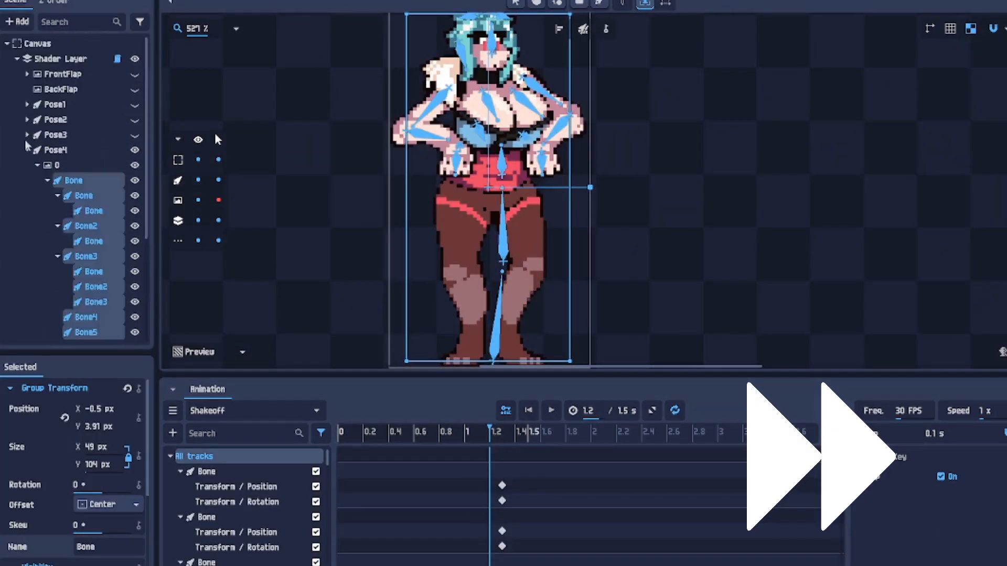
{"action": "left_click", "coordinate": [56, 150]}
{"action": "mouse_move", "coordinate": [490, 433]}
{"action": "left_mouse_down"}
{"action": "mouse_move", "coordinate": [444, 441]}
{"action": "mouse_move", "coordinate": [484, 445]}
{"action": "left_mouse_up"}
{"action": "left_click_drag", "start_coordinate": [489, 486], "coordinate": [515, 486]}
{"action": "left_click_drag", "start_coordinate": [493, 435], "coordinate": [508, 444]}
Step: Move Pose3's visibility keyframe to 1.4 s as well, and pull both poses' visibility keyframes back to 1.3 s
{"action": "left_click", "coordinate": [56, 135]}
{"action": "left_click_drag", "start_coordinate": [489, 486], "coordinate": [515, 486]}
{"action": "left_click_drag", "start_coordinate": [502, 435], "coordinate": [457, 444]}
{"action": "left_click", "coordinate": [55, 150], "text": "ctrl"}
{"action": "left_click_drag", "start_coordinate": [514, 516], "coordinate": [501, 516]}
{"action": "left_click_drag", "start_coordinate": [495, 443], "coordinate": [502, 443]}
Step: Move all Pose4 bone keyframes from 1.3 s to 1.5 s
{"action": "left_click_drag", "start_coordinate": [386, 32], "coordinate": [556, 304]}
{"action": "left_click_drag", "start_coordinate": [498, 451], "coordinate": [544, 550]}
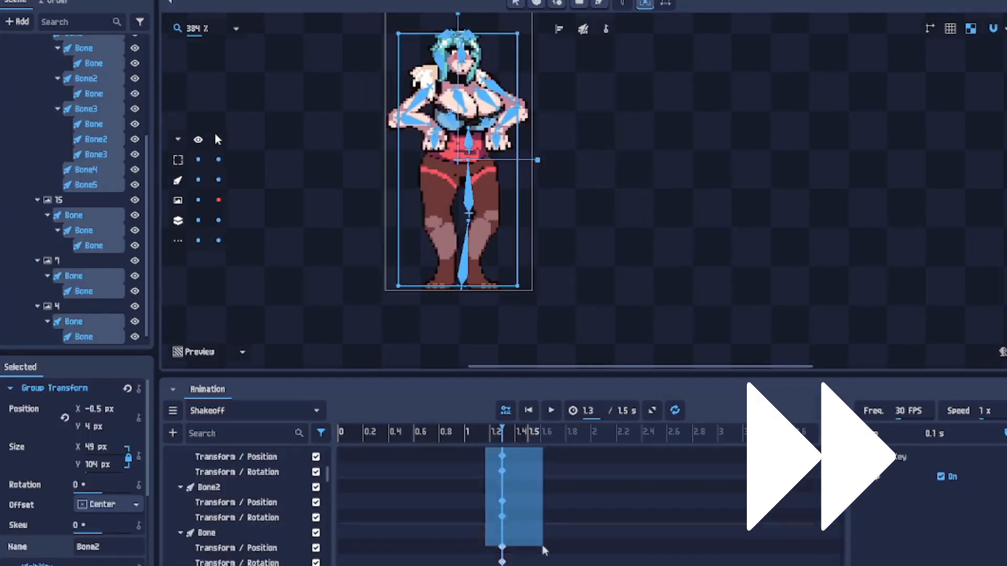
{"action": "left_click_drag", "start_coordinate": [502, 516], "coordinate": [528, 516]}
Step: Shift Pose4's torso root bone in image 0 slightly at 1.3 s
{"action": "scroll", "coordinate": [525, 199], "scroll_direction": "up", "scroll_amount": 3}
{"action": "left_click", "coordinate": [541, 272]}
{"action": "left_click_drag", "start_coordinate": [541, 272], "coordinate": [546, 286]}
{"action": "left_click_drag", "start_coordinate": [506, 440], "coordinate": [502, 436]}
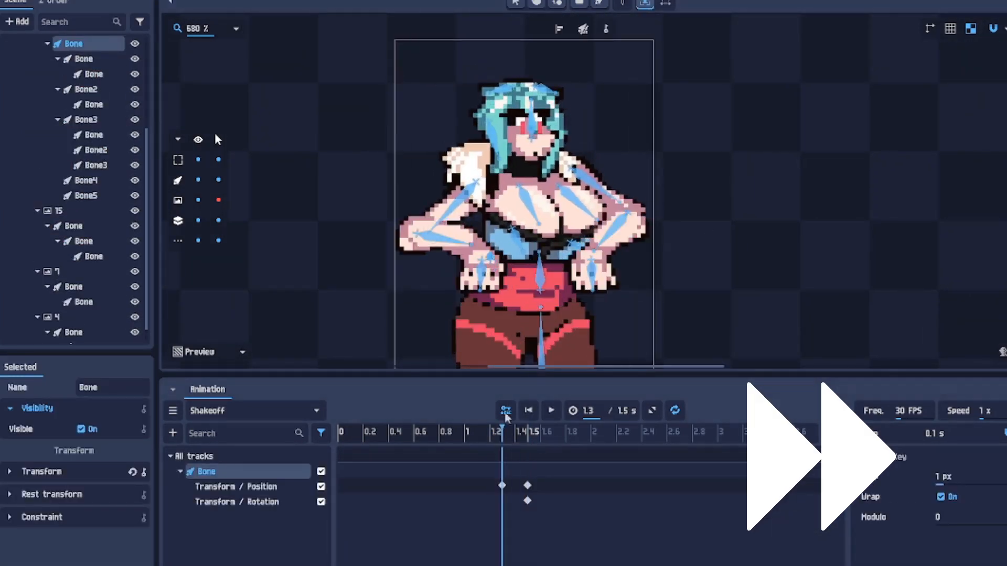
Step: Adjust the chest bones of Pose4's image 0 slightly at 1.3 s
{"action": "scroll", "coordinate": [551, 268], "scroll_direction": "up", "scroll_amount": 4}
{"action": "left_click", "coordinate": [514, 168]}
{"action": "left_click_drag", "start_coordinate": [515, 168], "coordinate": [520, 180]}
{"action": "left_click_drag", "start_coordinate": [579, 170], "coordinate": [584, 183]}
{"action": "left_click_drag", "start_coordinate": [503, 131], "coordinate": [544, 236]}
{"action": "left_click_drag", "start_coordinate": [567, 168], "coordinate": [559, 164]}
{"action": "mouse_move", "coordinate": [502, 435]}
{"action": "left_mouse_down"}
{"action": "mouse_move", "coordinate": [490, 435]}
{"action": "mouse_move", "coordinate": [502, 435]}
{"action": "left_mouse_up"}
{"action": "left_click_drag", "start_coordinate": [556, 305], "coordinate": [497, 162]}
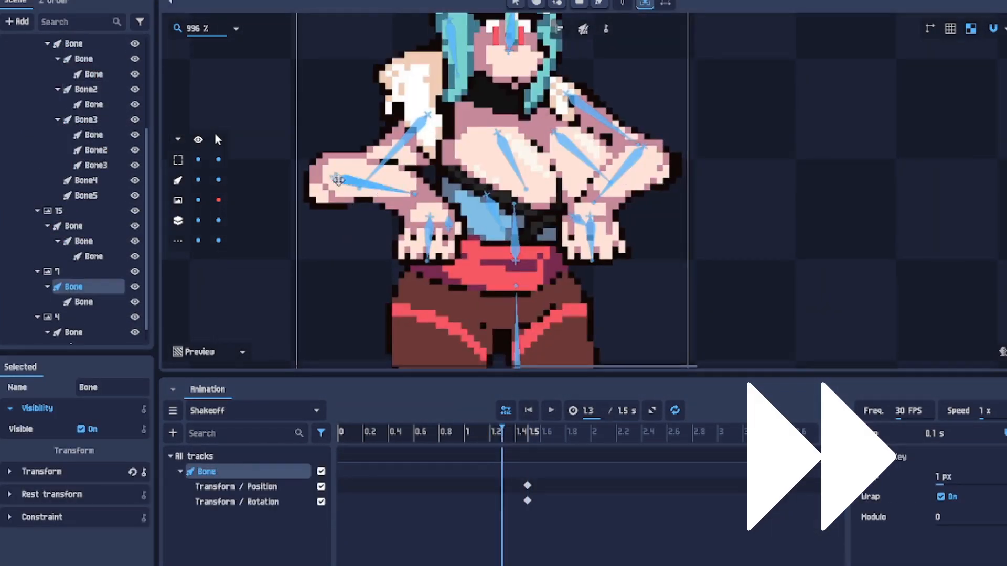
Step: Reposition and rotate the forearm and hand bones of images 7 and 4 at 1.3 s
{"action": "left_click_drag", "start_coordinate": [346, 181], "coordinate": [377, 189]}
{"action": "left_click_drag", "start_coordinate": [632, 163], "coordinate": [644, 175]}
{"action": "left_click_drag", "start_coordinate": [602, 252], "coordinate": [586, 246]}
{"action": "left_click_drag", "start_coordinate": [460, 246], "coordinate": [470, 246]}
{"action": "mouse_move", "coordinate": [502, 430]}
{"action": "left_mouse_down"}
{"action": "mouse_move", "coordinate": [466, 428]}
{"action": "mouse_move", "coordinate": [502, 430]}
{"action": "left_mouse_up"}
{"action": "left_click_drag", "start_coordinate": [628, 192], "coordinate": [632, 207]}
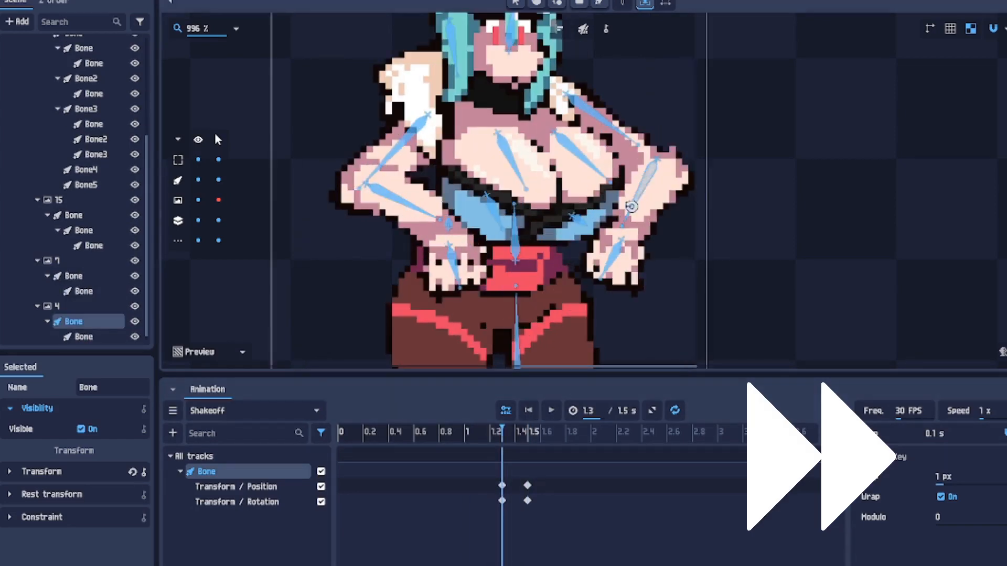
Step: Play the animation to check the transition from Pose3 into Pose4
{"action": "left_click_drag", "start_coordinate": [502, 433], "coordinate": [527, 431]}
{"action": "scroll", "coordinate": [438, 83], "scroll_direction": "down", "scroll_amount": 6}
{"action": "left_click_drag", "start_coordinate": [507, 207], "coordinate": [503, 220]}
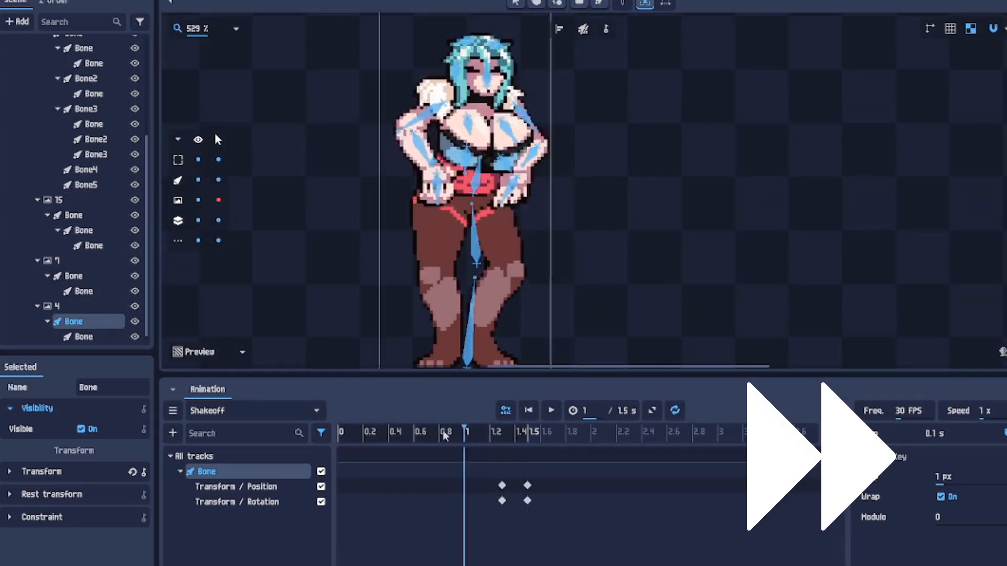
{"action": "left_click", "coordinate": [551, 410]}
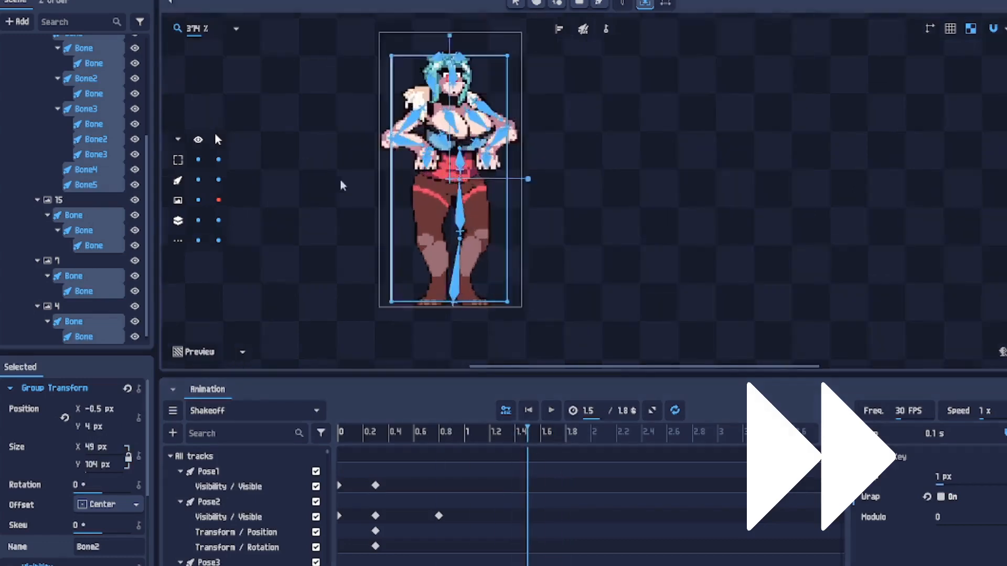
Step: Move all Pose4 bone keyframes from 1.5 s to 1.7 s
{"action": "scroll", "coordinate": [472, 199], "scroll_direction": "up", "scroll_amount": 3}
{"action": "left_click_drag", "start_coordinate": [549, 472], "coordinate": [514, 561]}
{"action": "left_click", "coordinate": [514, 560]}
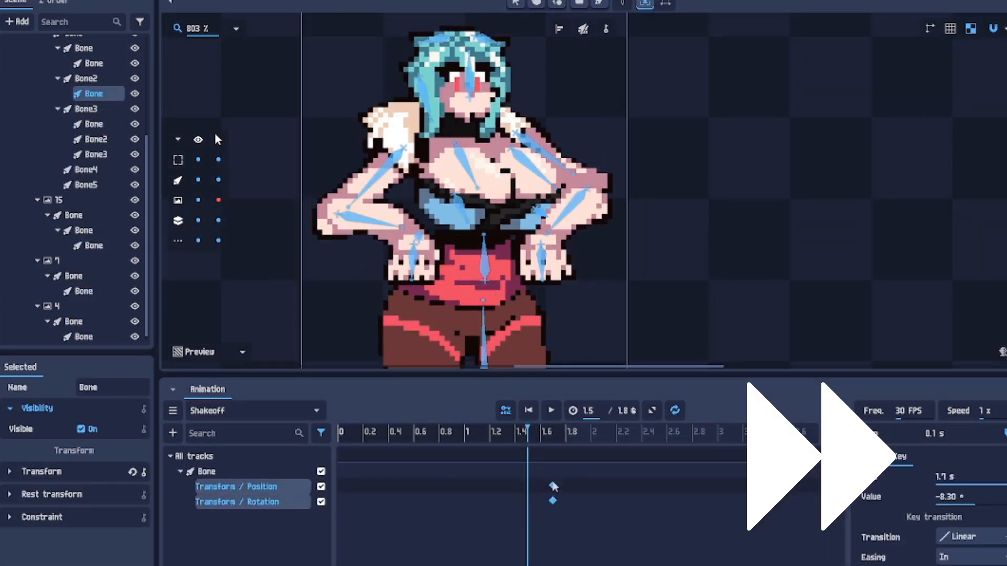
Step: Adjust the chest bones of Pose4's image 0 at 1.5 s to add in-between keyframes
{"action": "left_click", "coordinate": [463, 174]}
{"action": "left_click", "coordinate": [94, 63]}
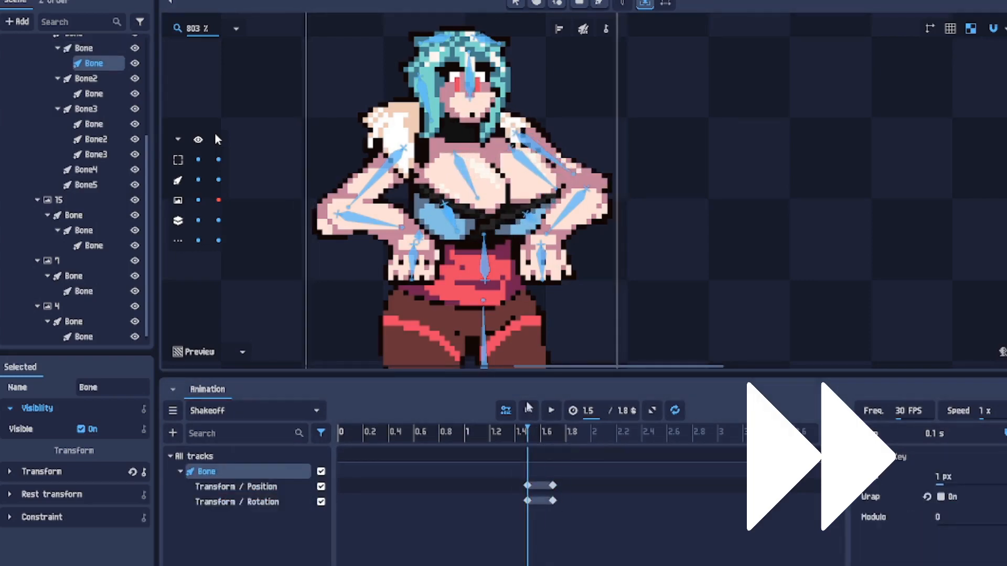
{"action": "left_click", "coordinate": [86, 78]}
{"action": "left_click", "coordinate": [515, 431]}
{"action": "scroll", "coordinate": [472, 200], "scroll_direction": "up", "scroll_amount": 2}
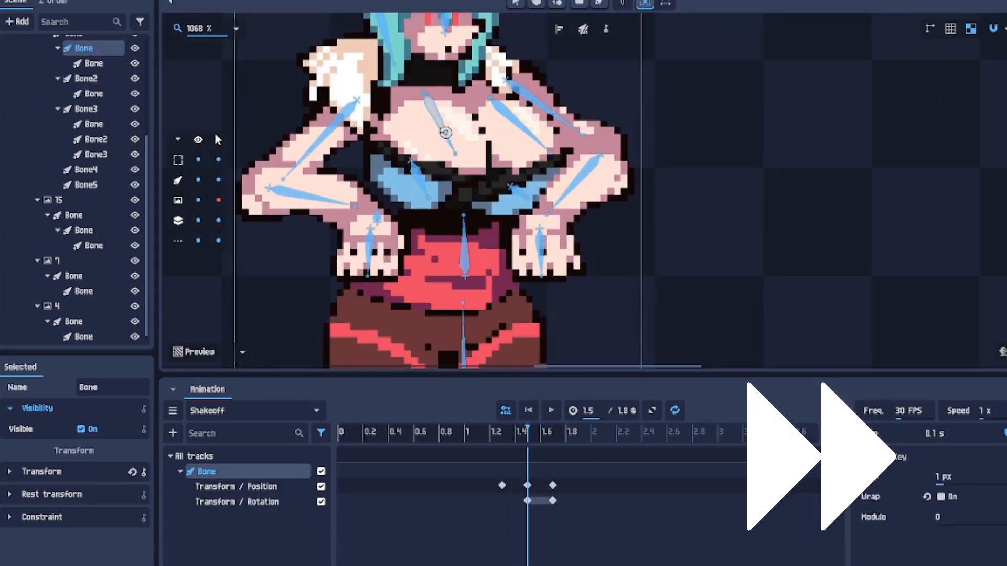
{"action": "left_click", "coordinate": [94, 94]}
{"action": "left_click", "coordinate": [569, 432]}
{"action": "scroll", "coordinate": [477, 320], "scroll_direction": "down", "scroll_amount": 3}
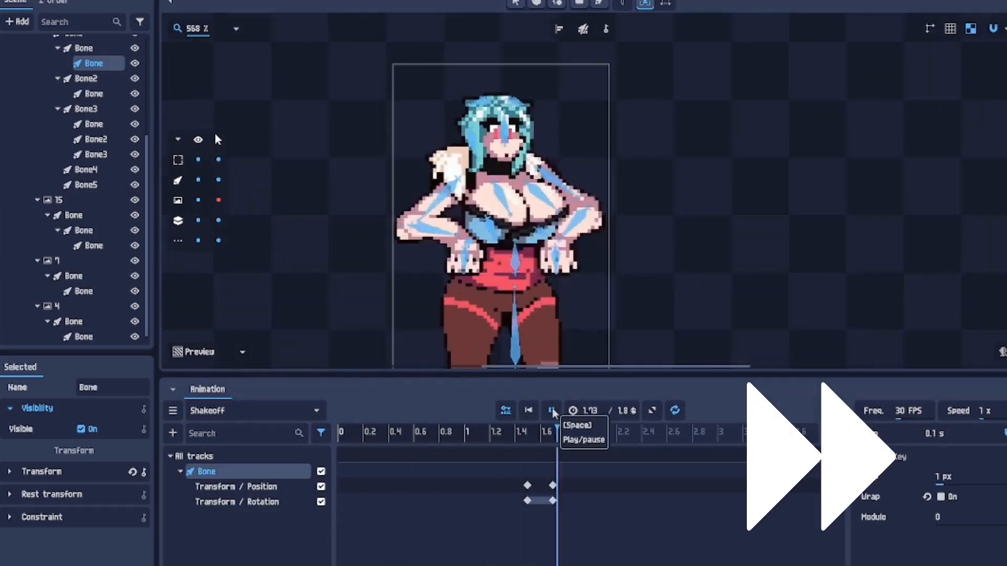
Step: Hide the unselected bones and play the animation to review all four poses on the full figure
{"action": "left_click", "coordinate": [551, 410]}
{"action": "left_click", "coordinate": [199, 180]}
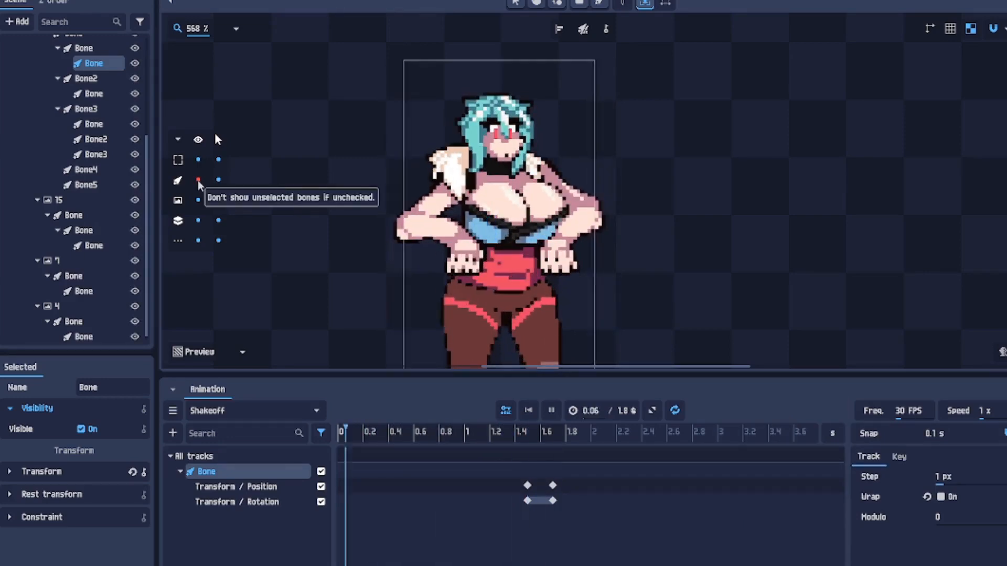
{"action": "left_click", "coordinate": [218, 200]}
{"action": "scroll", "coordinate": [652, 286], "scroll_direction": "down", "scroll_amount": 1}
{"action": "left_click_drag", "start_coordinate": [652, 285], "coordinate": [654, 193]}
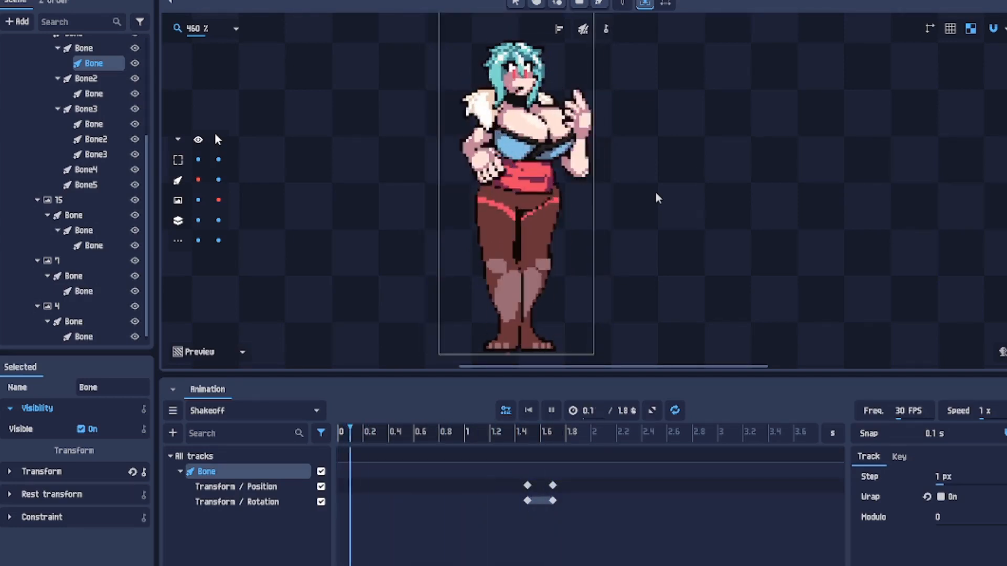
{"action": "left_click", "coordinate": [544, 415]}
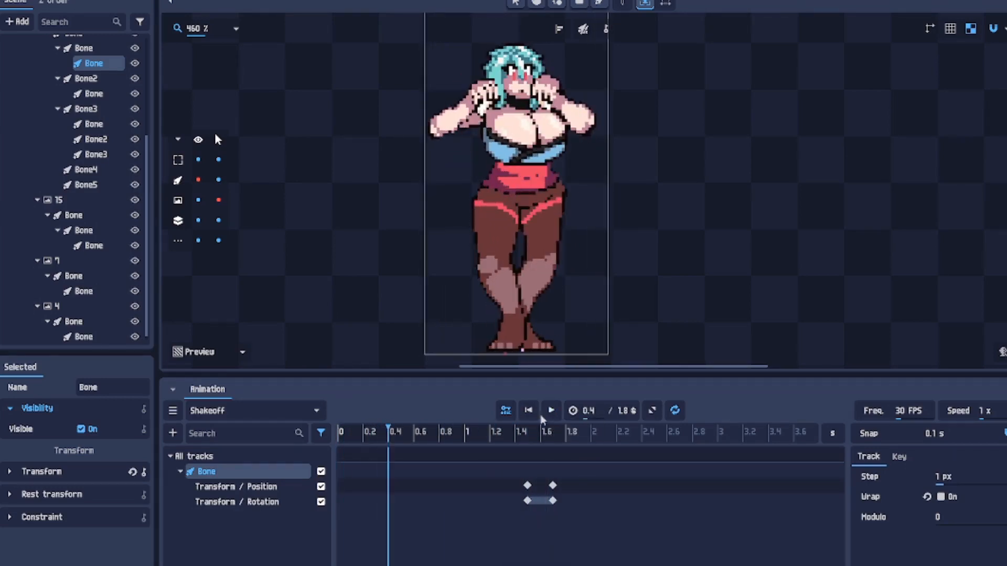
Step: Make the FrontFlap image visible at 0 s and narrow it slightly to fit Pose1's hips
{"action": "left_click_drag", "start_coordinate": [389, 445], "coordinate": [324, 436]}
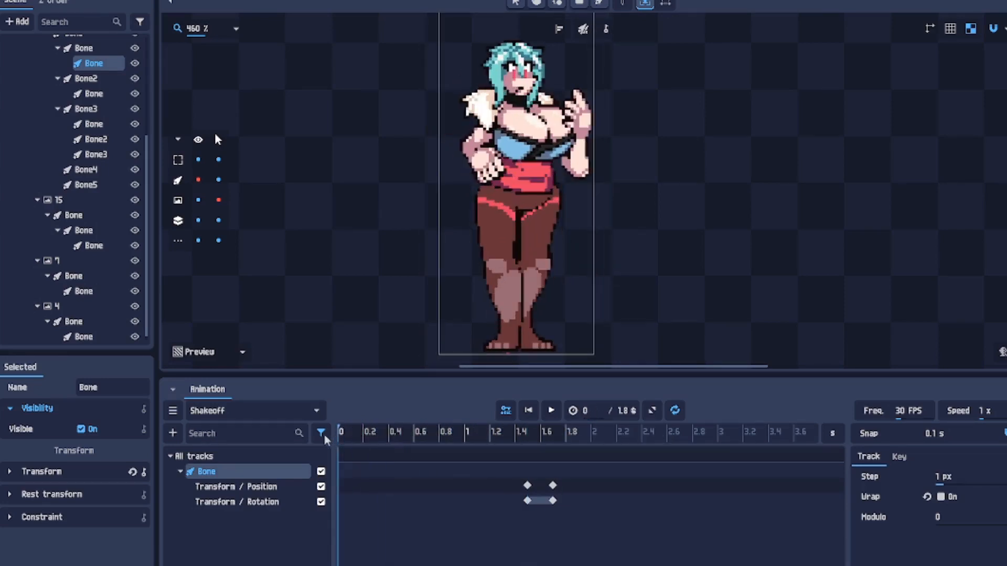
{"action": "scroll", "coordinate": [86, 167], "scroll_direction": "up", "scroll_amount": 5}
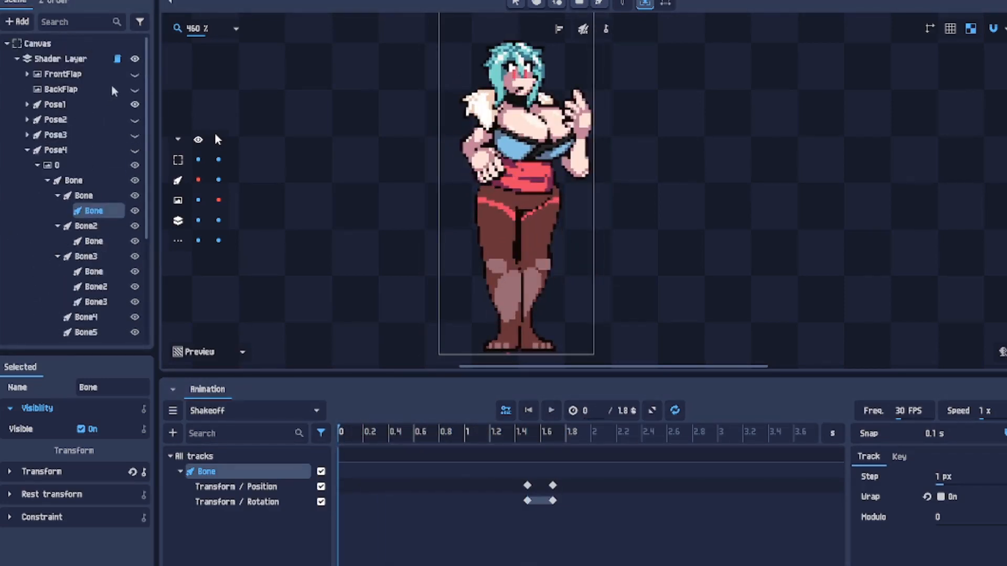
{"action": "left_click", "coordinate": [135, 75]}
{"action": "left_click", "coordinate": [79, 74]}
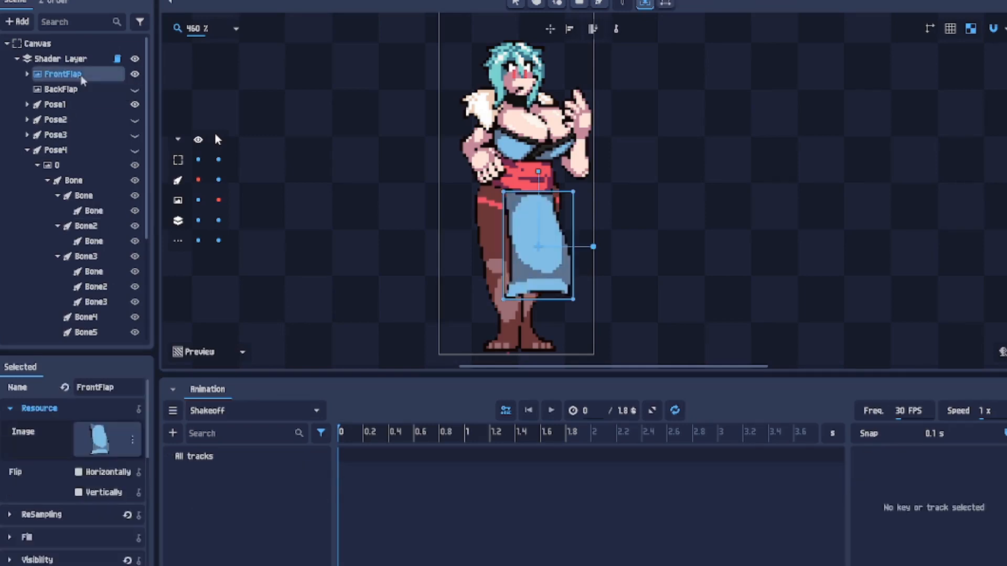
{"action": "scroll", "coordinate": [573, 257], "scroll_direction": "up", "scroll_amount": 5}
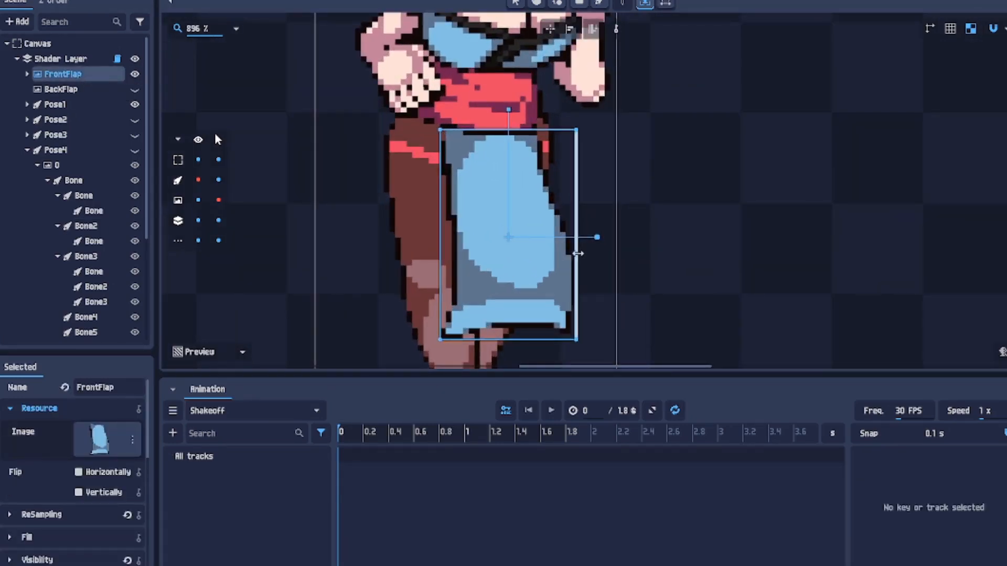
{"action": "left_click_drag", "start_coordinate": [578, 253], "coordinate": [526, 278]}
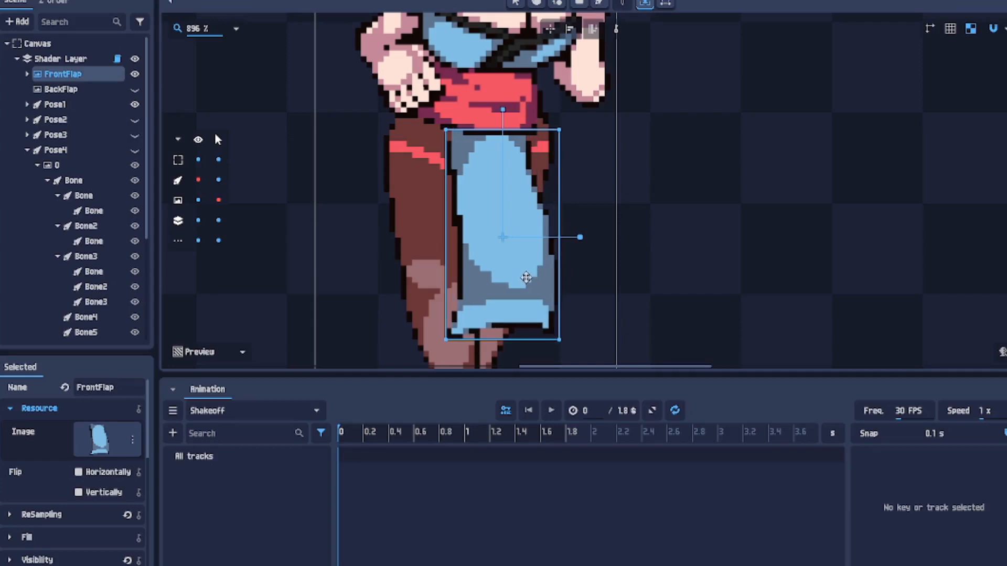
Step: Show the bones again, inspect FrontFlap's mesh and bone binding, and collapse the pose groups
{"action": "left_click", "coordinate": [665, 4]}
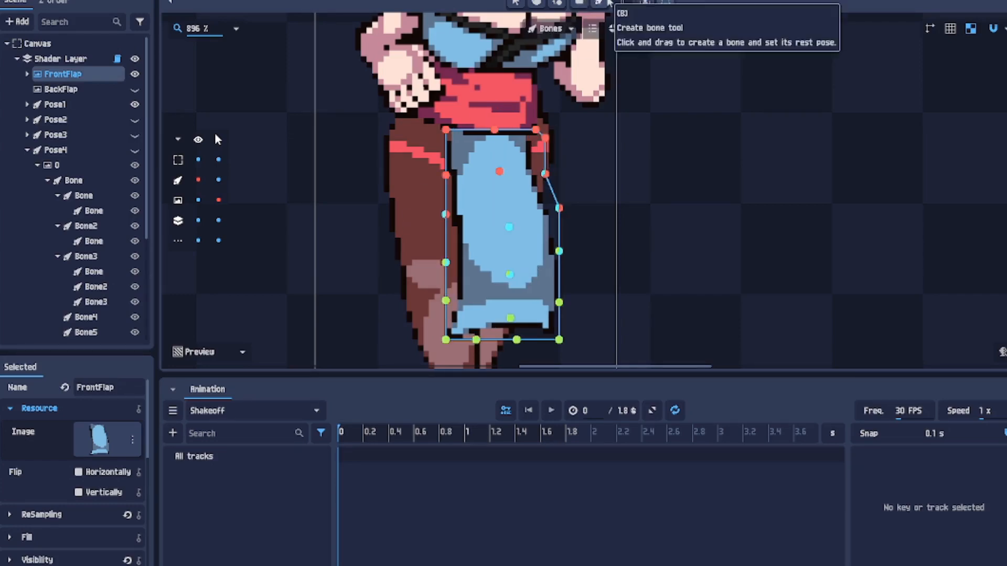
{"action": "left_click", "coordinate": [199, 180]}
{"action": "left_click", "coordinate": [28, 150]}
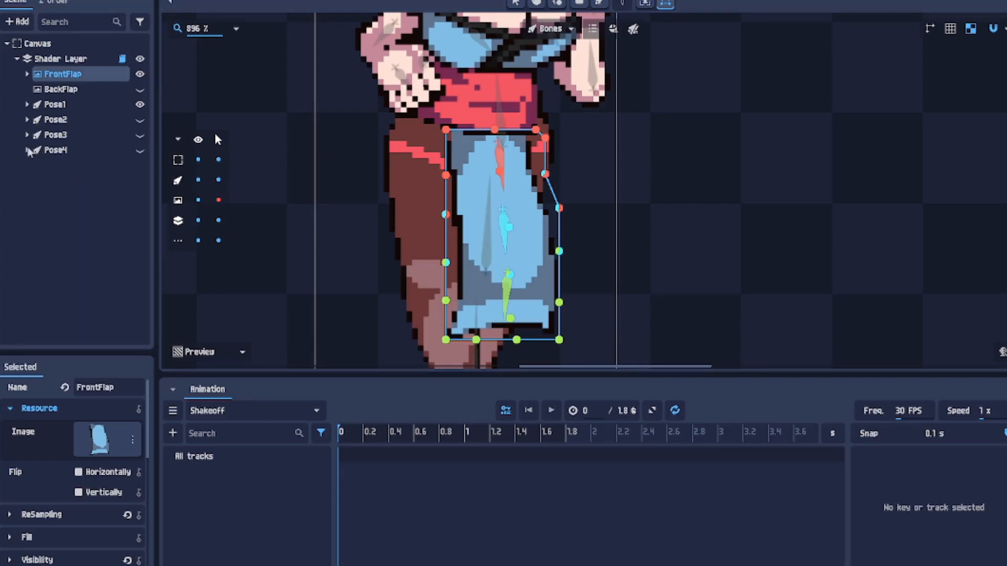
{"action": "left_click", "coordinate": [26, 104]}
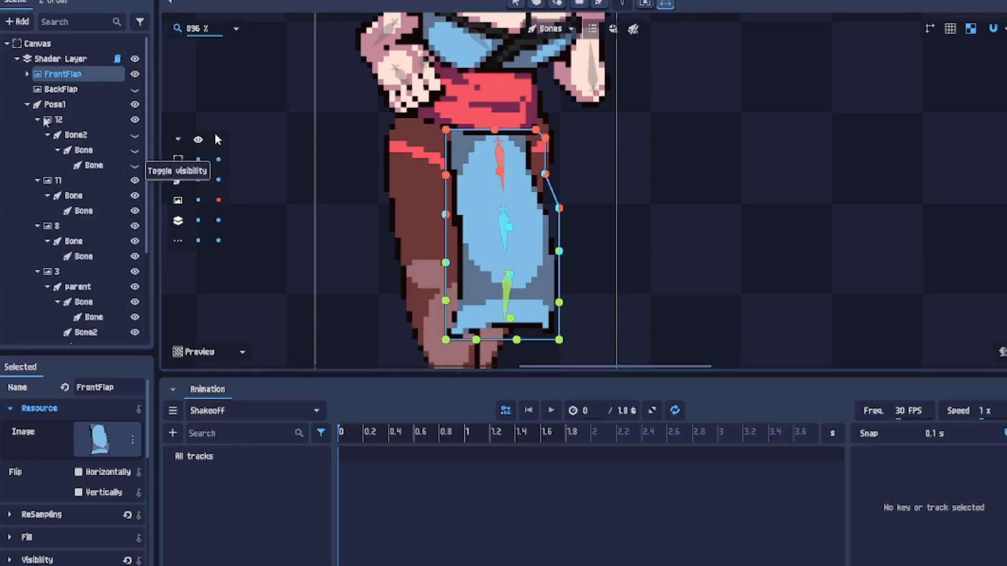
{"action": "left_click", "coordinate": [28, 104]}
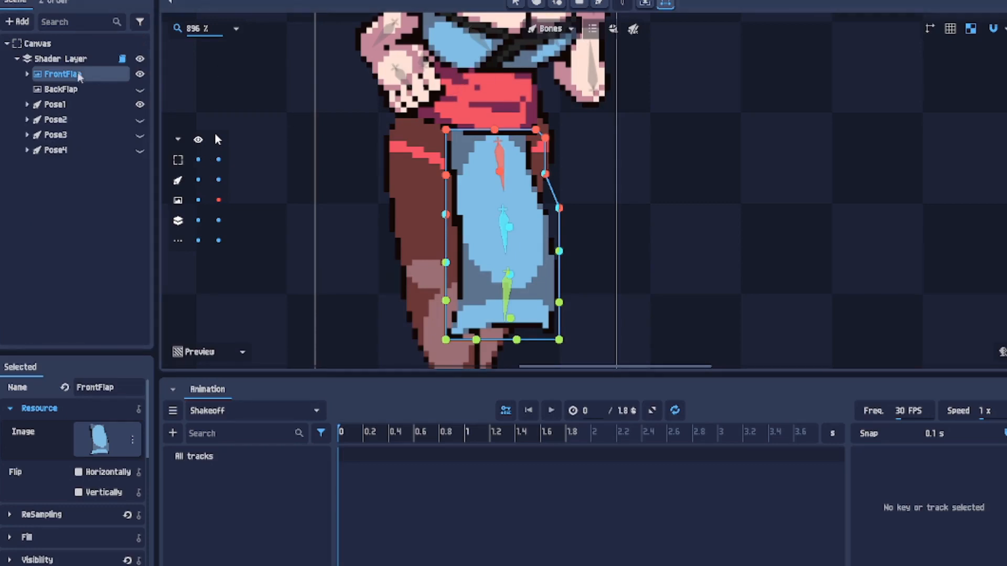
Step: Key the position and rotation of all three FrontFlap bones at 0 s
{"action": "left_click", "coordinate": [63, 90]}
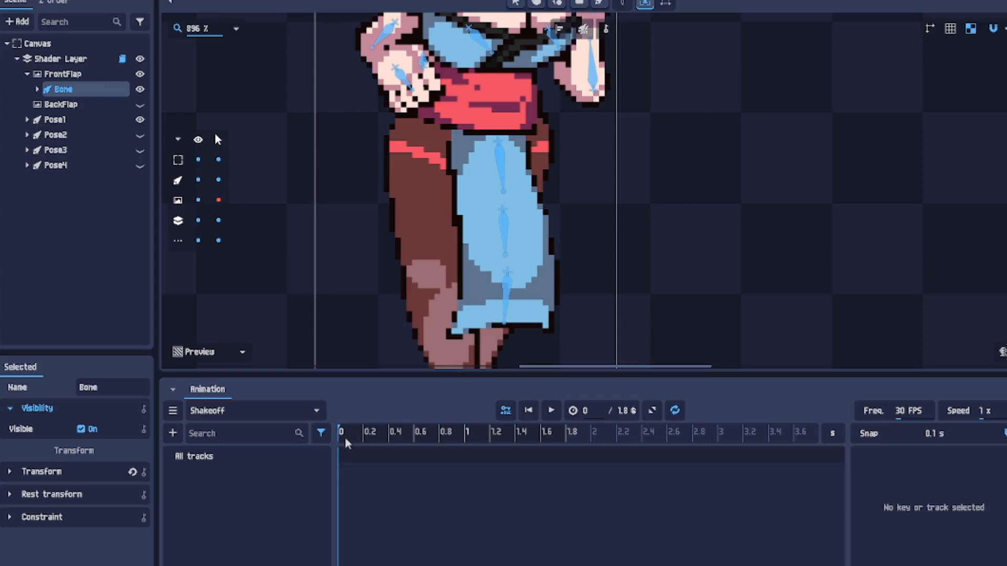
{"action": "left_click_drag", "start_coordinate": [461, 115], "coordinate": [551, 362]}
{"action": "scroll", "coordinate": [38, 473], "scroll_direction": "down", "scroll_amount": 3}
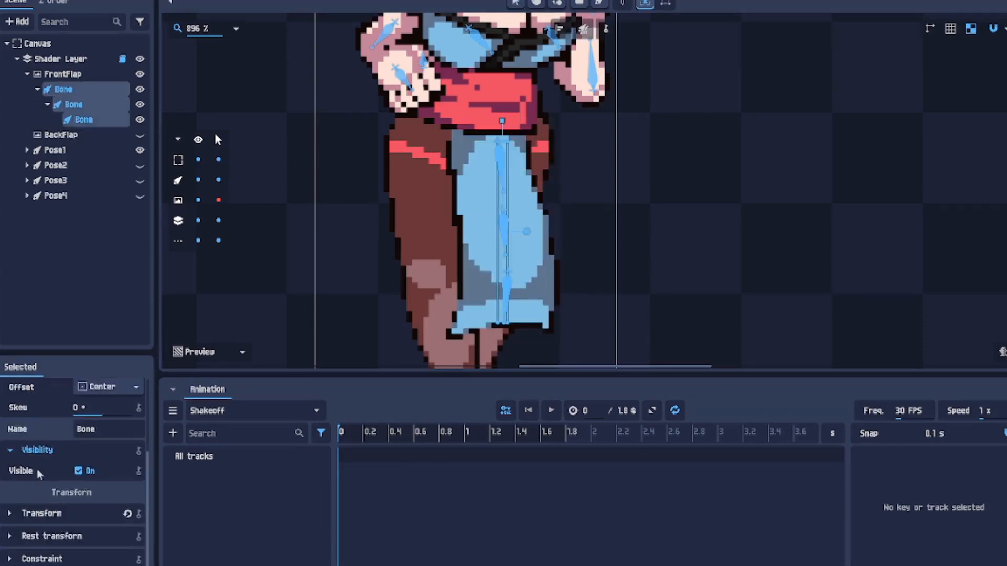
{"action": "left_click", "coordinate": [17, 516]}
{"action": "scroll", "coordinate": [85, 503], "scroll_direction": "down", "scroll_amount": 3}
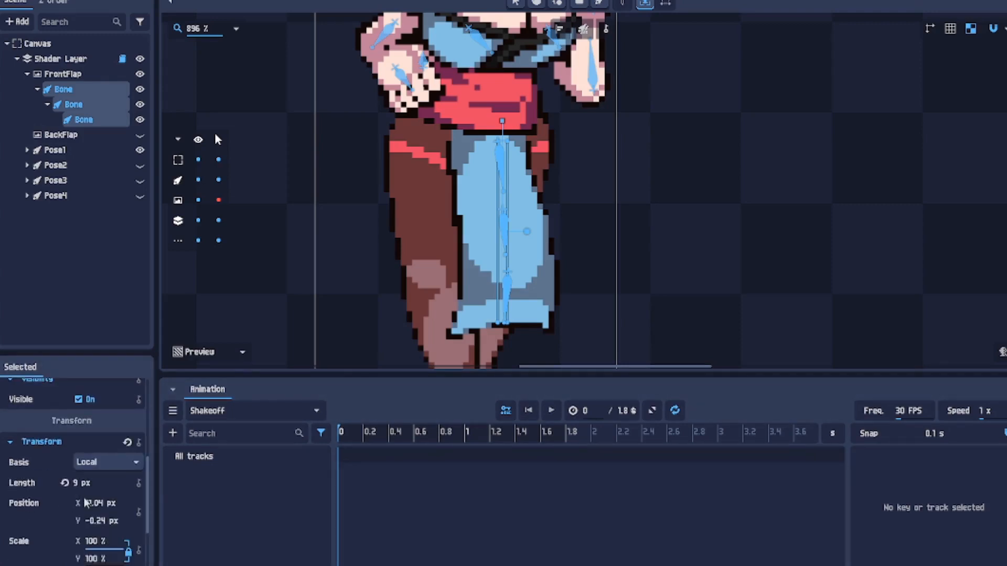
{"action": "left_click", "coordinate": [139, 512]}
{"action": "scroll", "coordinate": [79, 511], "scroll_direction": "down", "scroll_amount": 3}
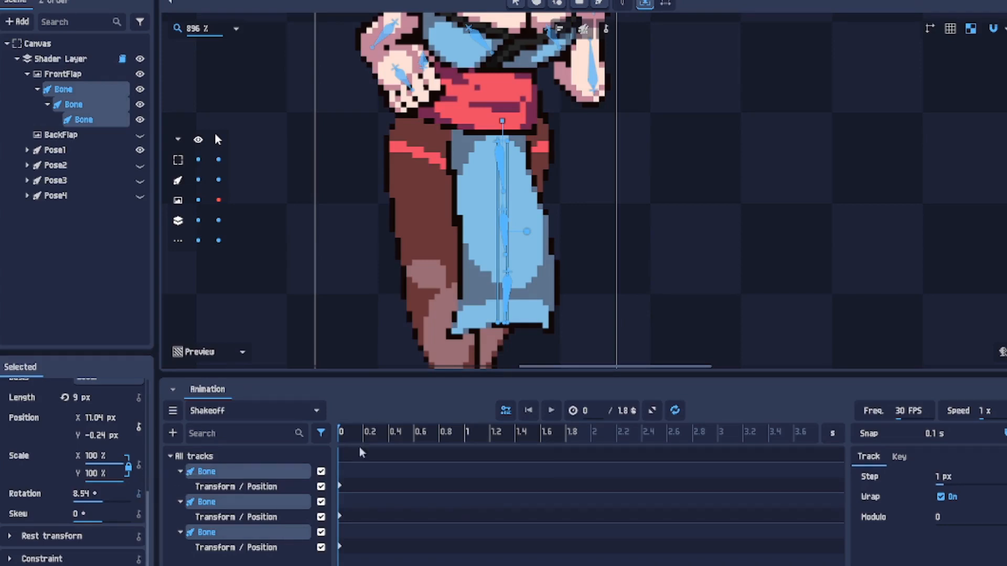
Step: Reposition FrontFlap's root bone at 0.3 s to align the flap with Pose2's hips
{"action": "left_click_drag", "start_coordinate": [345, 436], "coordinate": [375, 440]}
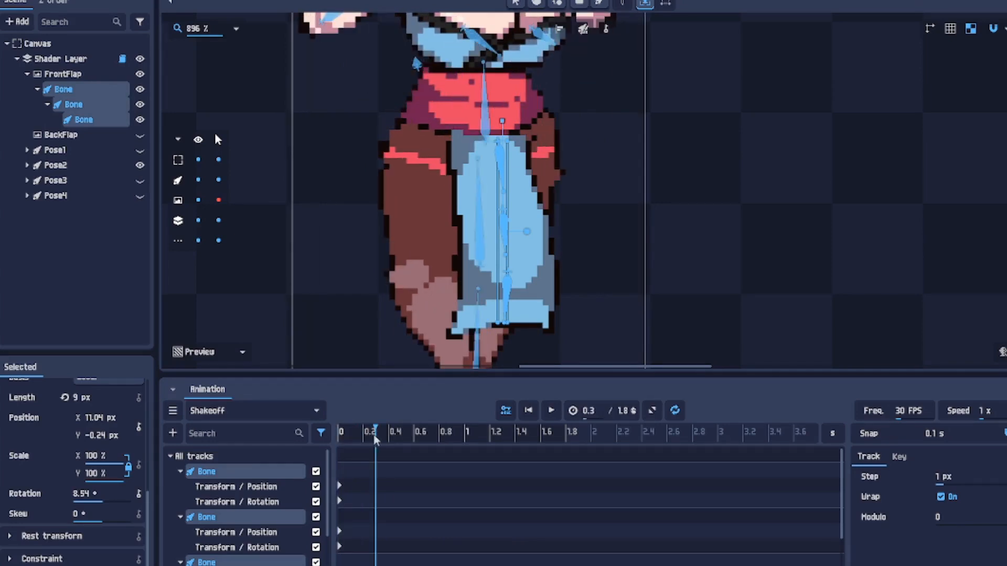
{"action": "left_click", "coordinate": [617, 209]}
{"action": "left_click_drag", "start_coordinate": [499, 157], "coordinate": [499, 159]}
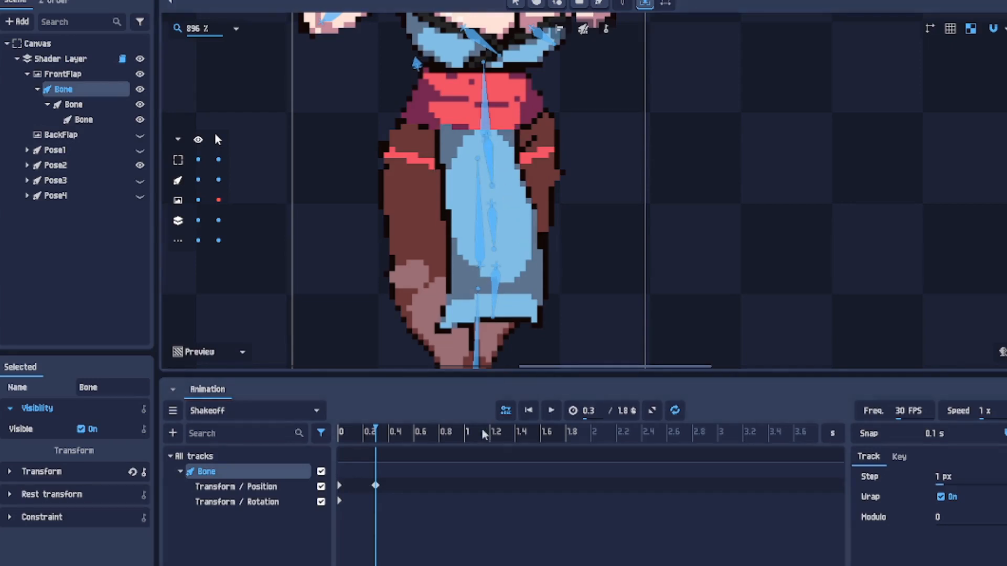
Step: Nudge FrontFlap's root bone at 0.7 s so the flap follows Pose2's shifted hips
{"action": "left_click_drag", "start_coordinate": [356, 435], "coordinate": [430, 433]}
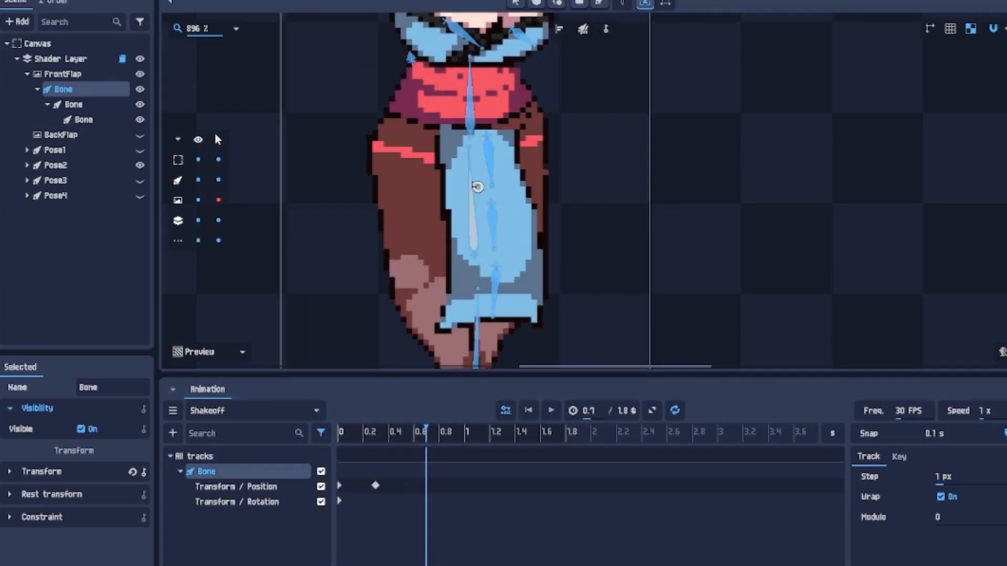
{"action": "key", "text": "Left"}
{"action": "key", "text": "Left"}
{"action": "key", "text": "Left"}
{"action": "key", "text": "Right"}
{"action": "key", "text": "Up"}
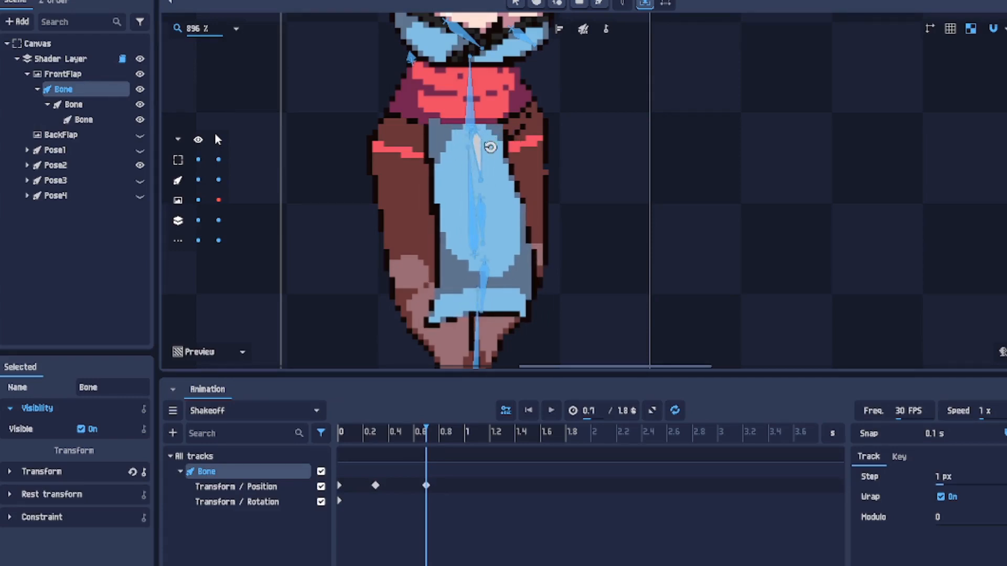
{"action": "key", "text": "Left"}
{"action": "key", "text": "Right"}
Step: Reposition FrontFlap's root bone at 0.8 s and 1 s to follow Pose3's hips
{"action": "mouse_move", "coordinate": [423, 438]}
{"action": "left_mouse_down"}
{"action": "mouse_move", "coordinate": [324, 432]}
{"action": "mouse_move", "coordinate": [456, 439]}
{"action": "mouse_move", "coordinate": [420, 440]}
{"action": "mouse_move", "coordinate": [440, 438]}
{"action": "left_mouse_up"}
{"action": "left_click_drag", "start_coordinate": [466, 149], "coordinate": [474, 181]}
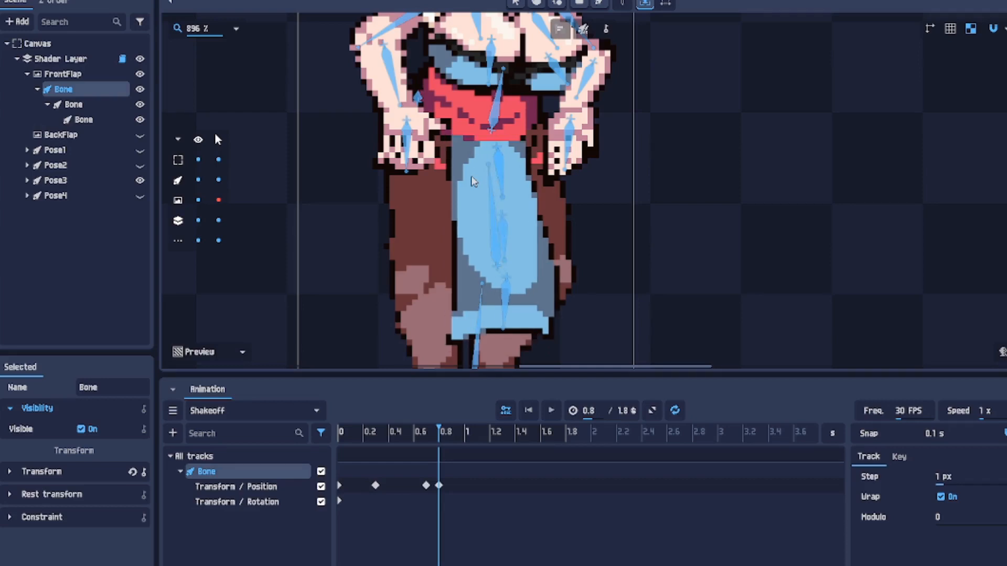
{"action": "scroll", "coordinate": [723, 215], "scroll_direction": "down", "scroll_amount": 5}
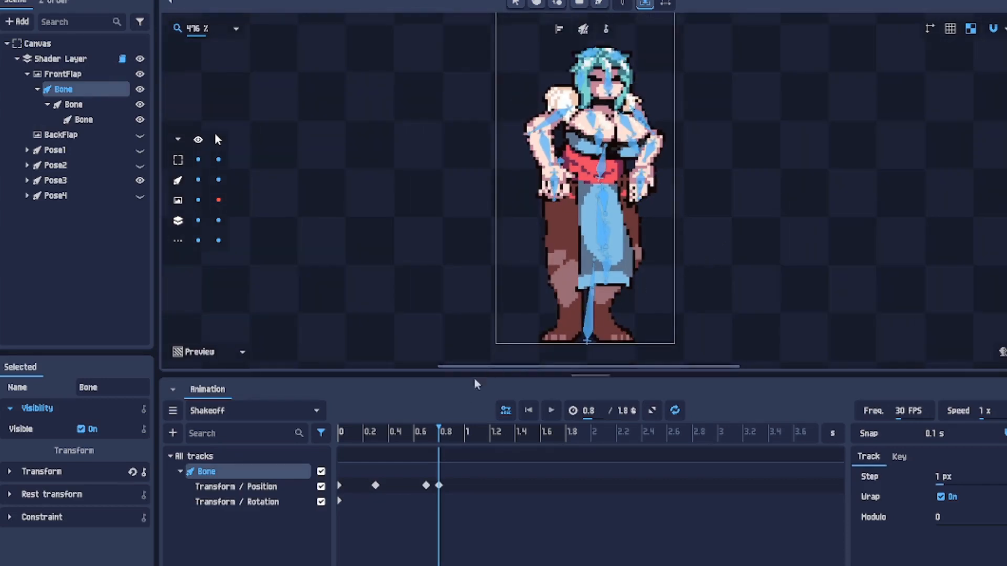
{"action": "left_click_drag", "start_coordinate": [435, 436], "coordinate": [464, 444]}
{"action": "scroll", "coordinate": [650, 202], "scroll_direction": "up", "scroll_amount": 5}
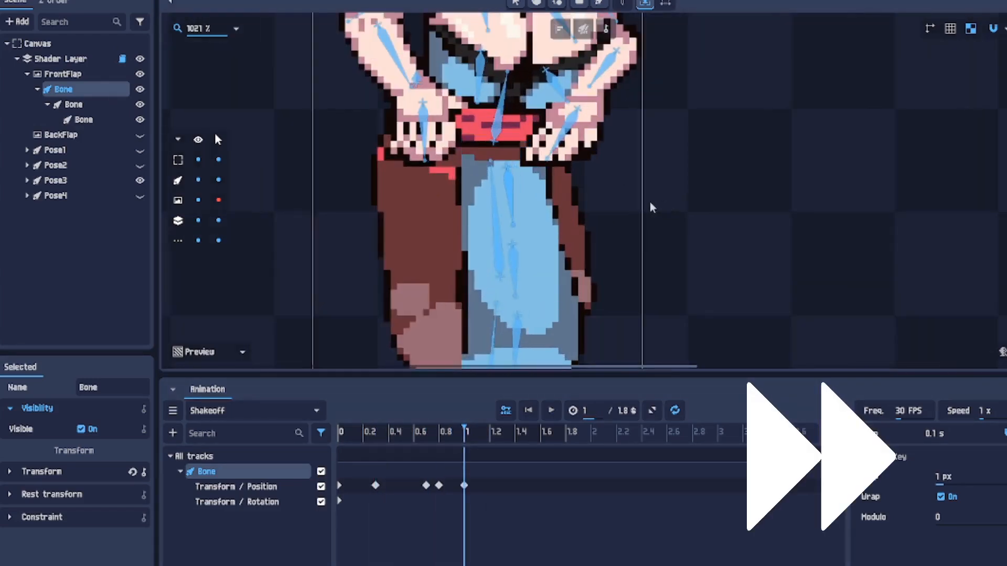
{"action": "scroll", "coordinate": [650, 208], "scroll_direction": "down", "scroll_amount": 5}
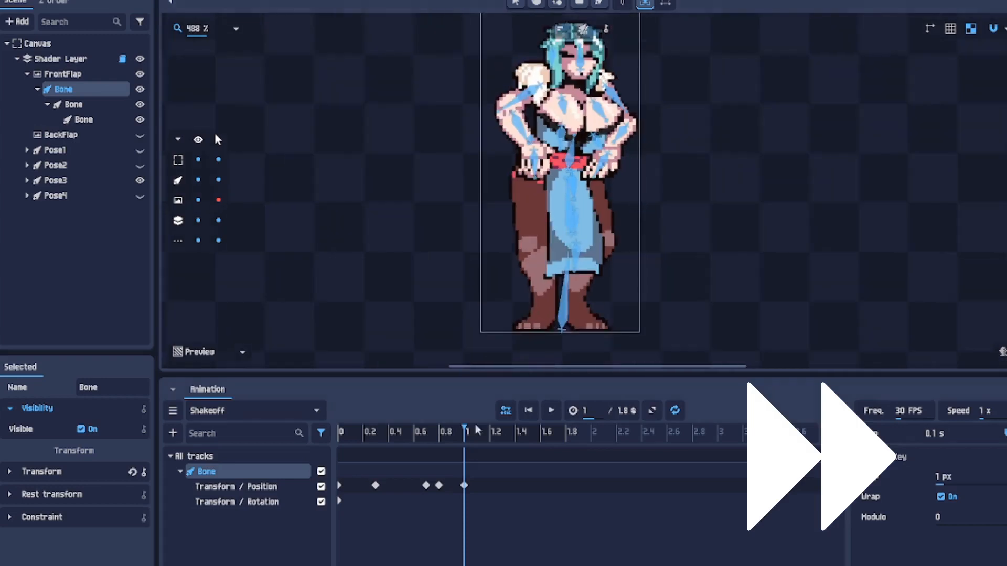
Step: Rotate FrontFlap's lower bones at 0.4 s to make the cloth trail the hips
{"action": "left_click_drag", "start_coordinate": [475, 424], "coordinate": [388, 441]}
{"action": "scroll", "coordinate": [779, 189], "scroll_direction": "up", "scroll_amount": 2}
{"action": "scroll", "coordinate": [609, 241], "scroll_direction": "up", "scroll_amount": 2}
{"action": "left_click", "coordinate": [455, 218]}
{"action": "left_click_drag", "start_coordinate": [470, 278], "coordinate": [482, 273]}
Step: Rotate FrontFlap's middle and lowest bones at 0.7 s to curl the cloth's hem
{"action": "left_click_drag", "start_coordinate": [392, 439], "coordinate": [426, 442]}
{"action": "left_click_drag", "start_coordinate": [445, 209], "coordinate": [437, 208]}
{"action": "left_click", "coordinate": [438, 277]}
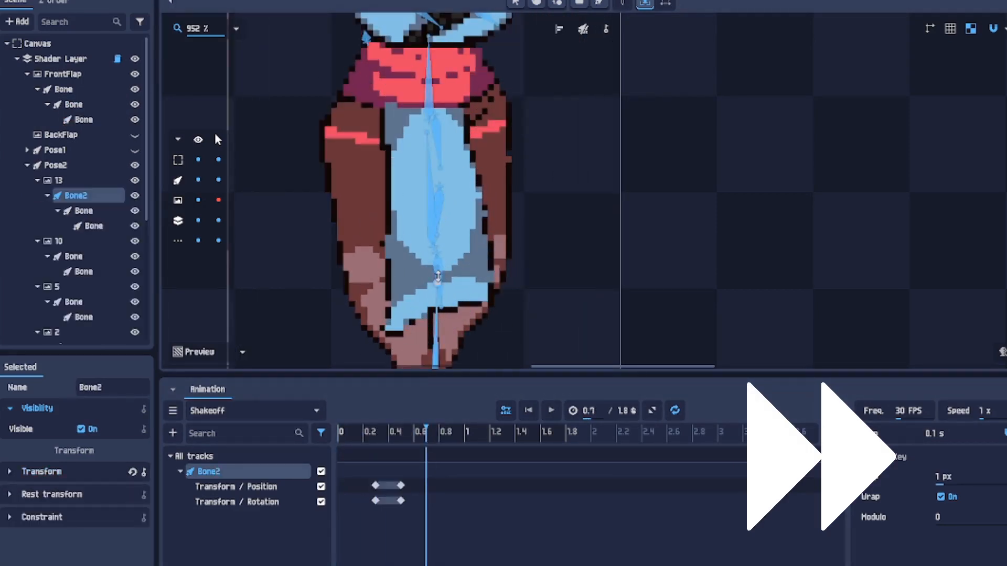
{"action": "left_click", "coordinate": [438, 277]}
{"action": "left_click_drag", "start_coordinate": [438, 277], "coordinate": [433, 269]}
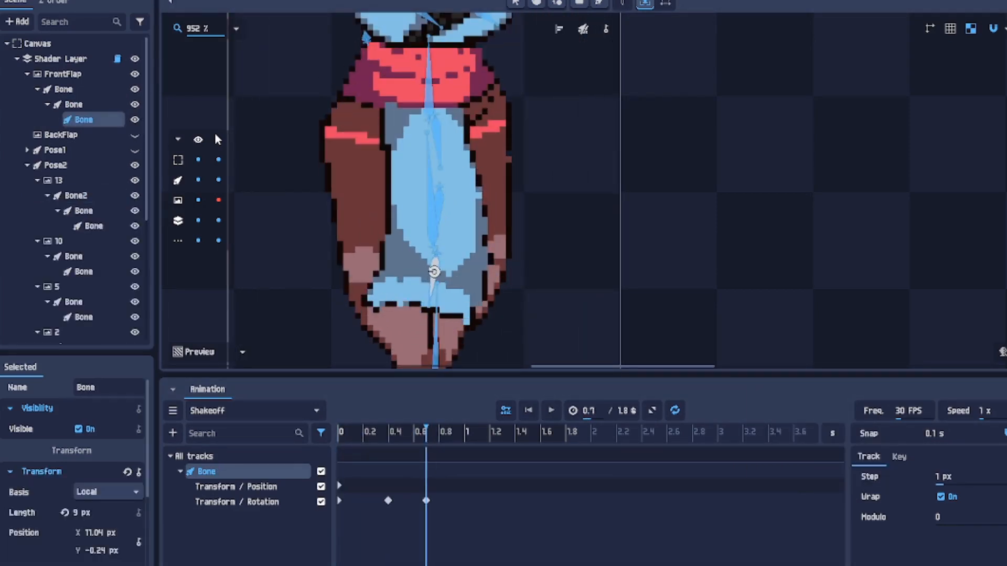
Step: Swing FrontFlap's lower bones at 0.8 s and 1.1 s to sway the cloth under Pose3
{"action": "left_click_drag", "start_coordinate": [426, 437], "coordinate": [439, 452]}
{"action": "left_click_drag", "start_coordinate": [483, 207], "coordinate": [543, 262]}
{"action": "left_click_drag", "start_coordinate": [439, 434], "coordinate": [477, 445]}
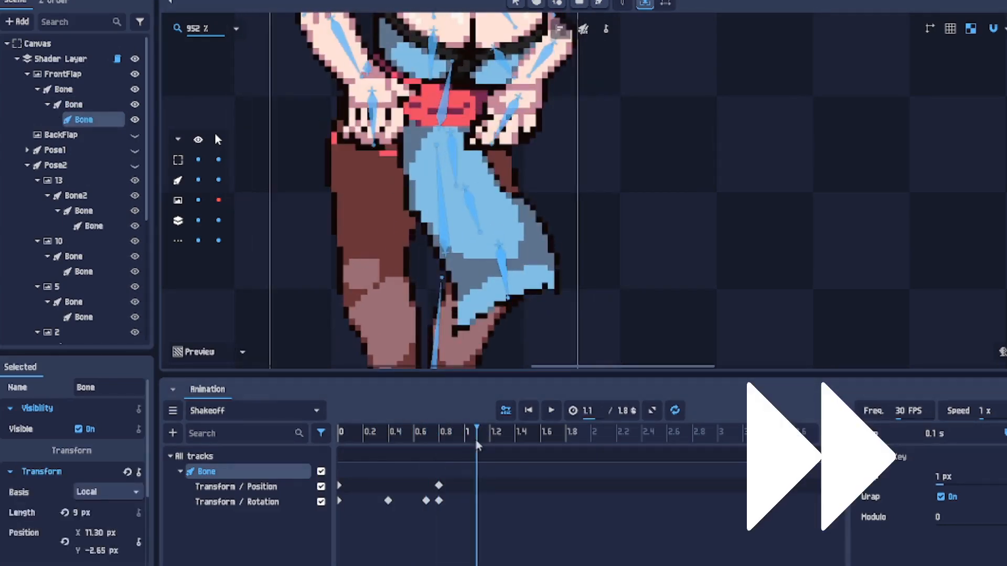
{"action": "left_click_drag", "start_coordinate": [517, 291], "coordinate": [535, 305]}
Step: Rotate FrontFlap's lower bones at 1.4 s and key all three flap bones' position and rotation at 1.8 s
{"action": "left_click_drag", "start_coordinate": [483, 434], "coordinate": [515, 443]}
{"action": "left_click", "coordinate": [63, 89]}
{"action": "left_click", "coordinate": [84, 120], "text": "shift"}
{"action": "scroll", "coordinate": [104, 419], "scroll_direction": "down", "scroll_amount": 5}
{"action": "left_click", "coordinate": [139, 437]}
{"action": "left_click", "coordinate": [138, 505]}
{"action": "left_click_drag", "start_coordinate": [485, 225], "coordinate": [460, 231]}
{"action": "left_click_drag", "start_coordinate": [461, 294], "coordinate": [438, 288]}
Step: Play the animation to check the front flap's swing with the full figure in view
{"action": "left_click_drag", "start_coordinate": [515, 438], "coordinate": [577, 456]}
{"action": "scroll", "coordinate": [488, 189], "scroll_direction": "down", "scroll_amount": 5}
{"action": "left_click", "coordinate": [551, 410]}
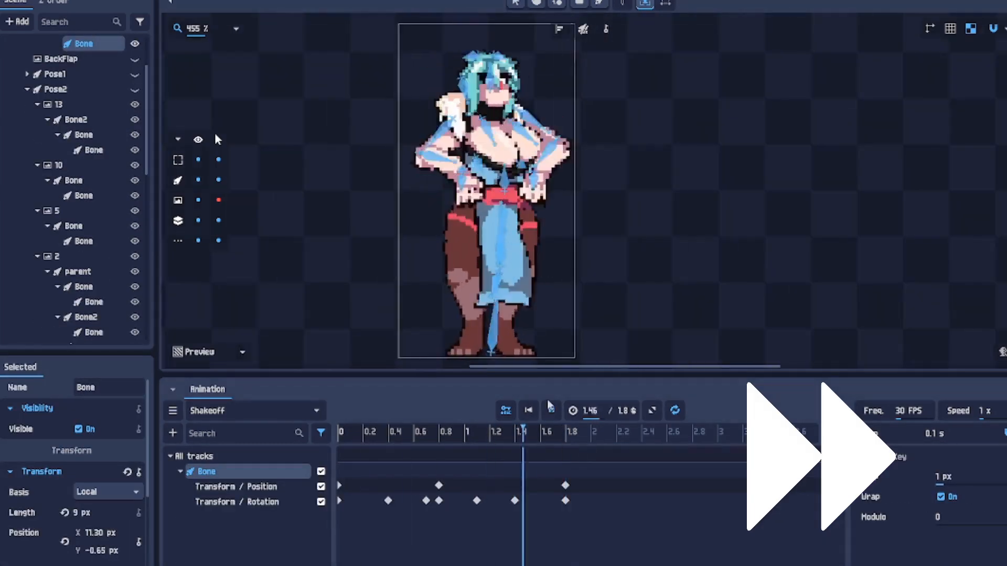
Step: Copy the lowest flap bone's position keyframe from 0 s to 0.7 s and play the animation to check it
{"action": "left_click_drag", "start_coordinate": [382, 435], "coordinate": [563, 447]}
{"action": "scroll", "coordinate": [493, 226], "scroll_direction": "up", "scroll_amount": 5}
{"action": "left_click", "coordinate": [340, 486]}
{"action": "key", "text": "ctrl+v"}
{"action": "scroll", "coordinate": [577, 210], "scroll_direction": "down", "scroll_amount": 5}
{"action": "left_click", "coordinate": [551, 410]}
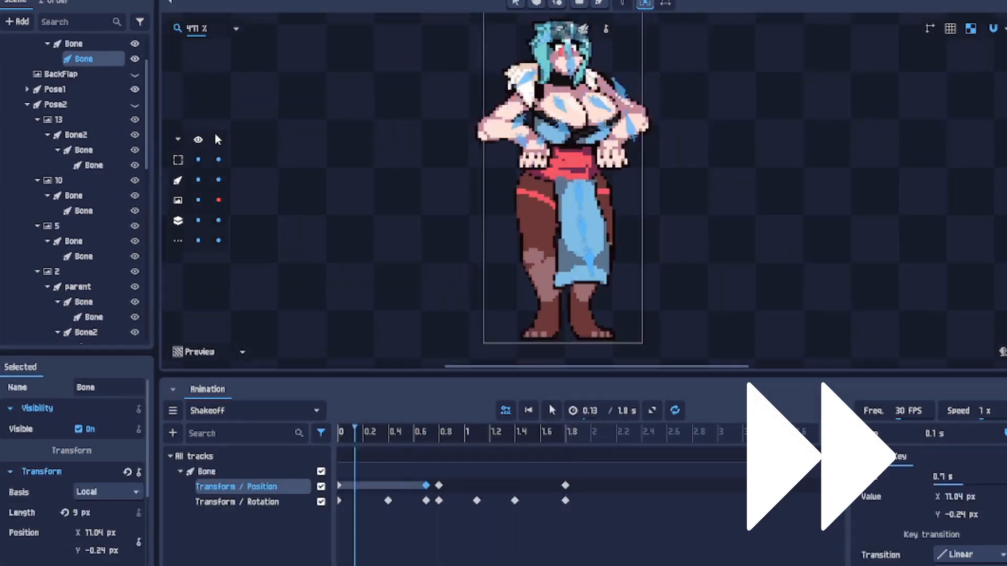
{"action": "left_click", "coordinate": [551, 411]}
Step: Adjust FrontFlap's middle bone at 0.8 s to swing the cloth out to the side
{"action": "left_click_drag", "start_coordinate": [452, 435], "coordinate": [441, 443]}
{"action": "scroll", "coordinate": [572, 242], "scroll_direction": "up", "scroll_amount": 5}
{"action": "left_click_drag", "start_coordinate": [603, 225], "coordinate": [559, 242]}
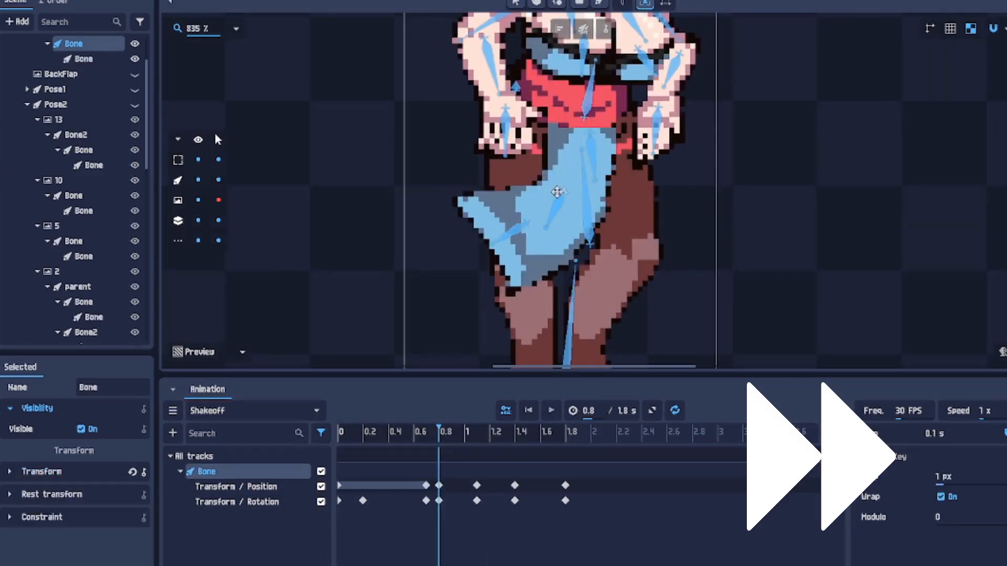
Step: Play the animation to check the stronger flap swing going into Pose3
{"action": "scroll", "coordinate": [698, 192], "scroll_direction": "down", "scroll_amount": 5}
{"action": "left_click", "coordinate": [697, 189]}
{"action": "key", "text": "space"}
{"action": "key", "text": "space"}
Step: Reposition FrontFlap's root bone at 1.3 s to line the flap up with the hips
{"action": "scroll", "coordinate": [546, 194], "scroll_direction": "up", "scroll_amount": 5}
{"action": "left_click", "coordinate": [593, 225]}
{"action": "left_click_drag", "start_coordinate": [452, 435], "coordinate": [502, 443]}
{"action": "left_click_drag", "start_coordinate": [604, 226], "coordinate": [592, 225]}
{"action": "left_click_drag", "start_coordinate": [502, 438], "coordinate": [460, 439]}
Step: Play the animation to check that the flap stays attached to the waist
{"action": "scroll", "coordinate": [577, 236], "scroll_direction": "down", "scroll_amount": 5}
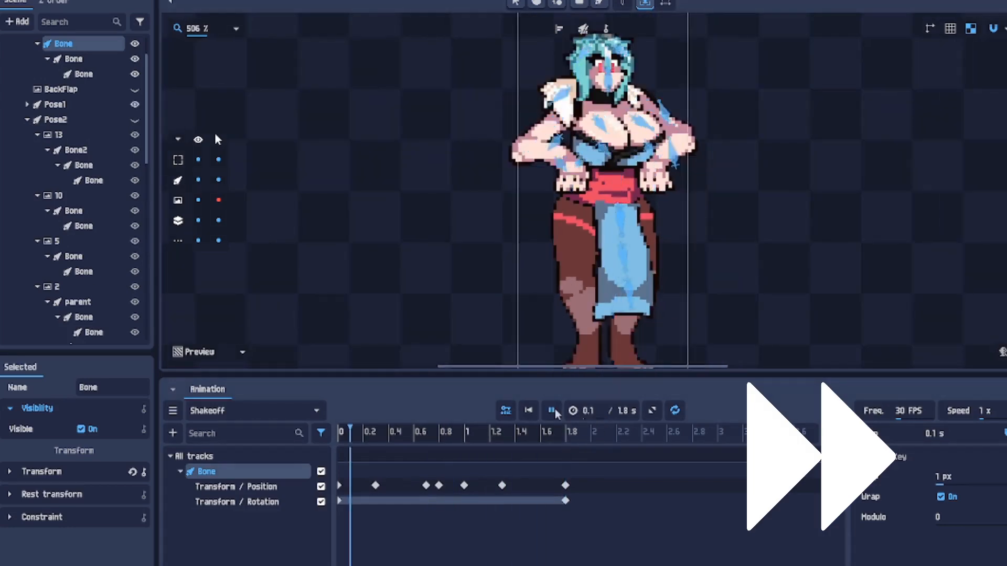
{"action": "left_click", "coordinate": [553, 411]}
{"action": "scroll", "coordinate": [107, 158], "scroll_direction": "up", "scroll_amount": 1}
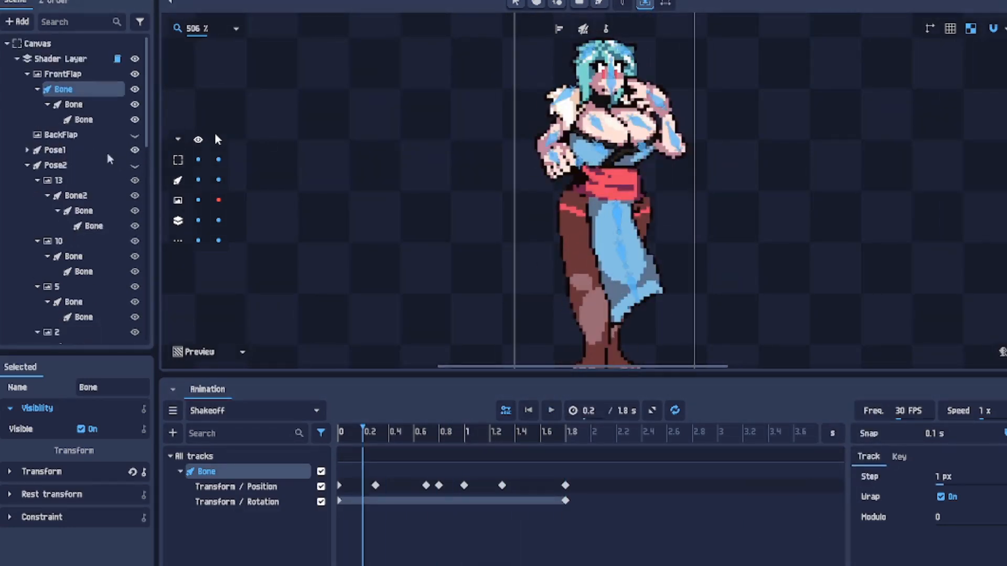
Step: Show BackFlap and add keyframes for its position and rotation at 0 s
{"action": "left_click", "coordinate": [90, 138]}
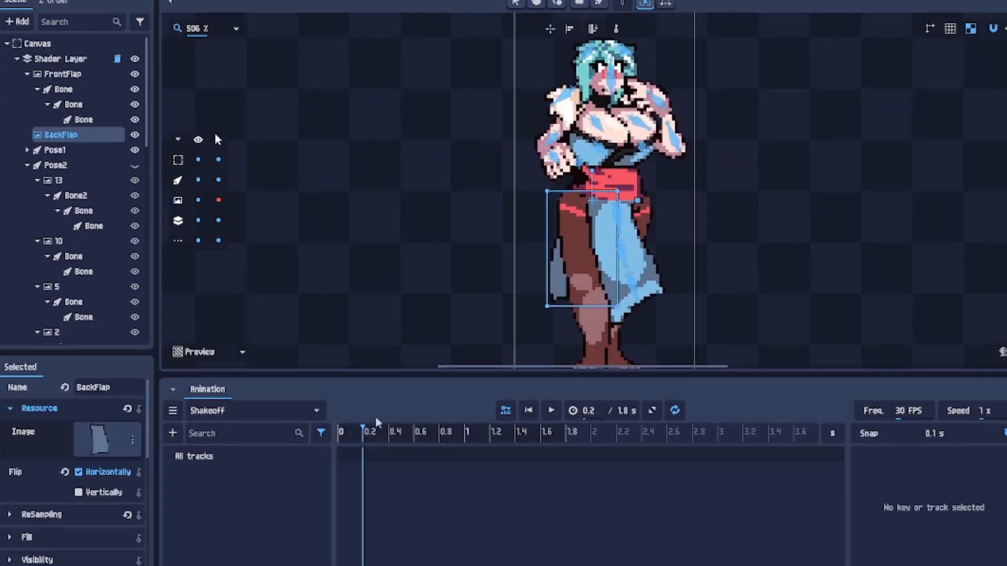
{"action": "scroll", "coordinate": [58, 445], "scroll_direction": "down", "scroll_amount": 3}
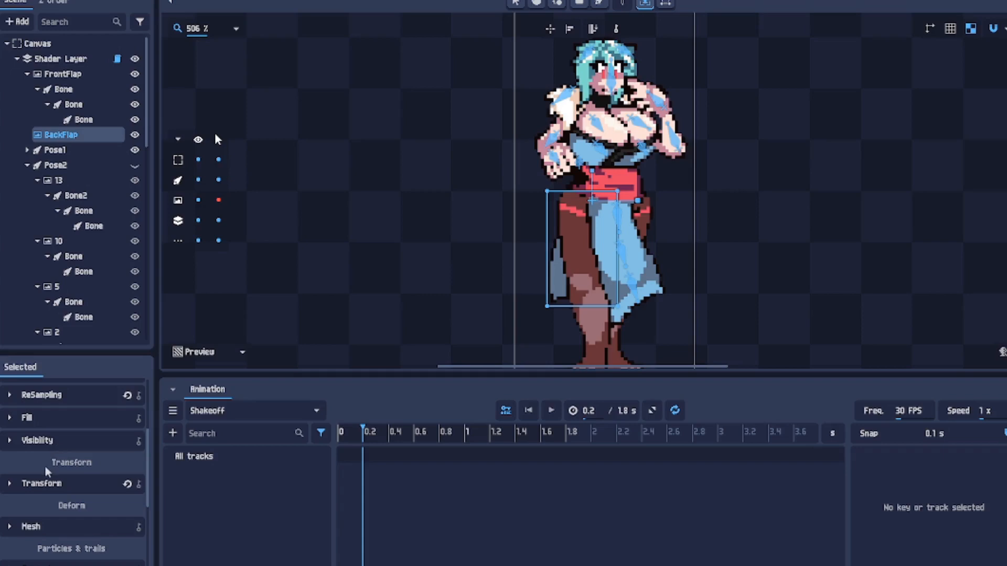
{"action": "left_click", "coordinate": [16, 477]}
{"action": "scroll", "coordinate": [20, 470], "scroll_direction": "down", "scroll_amount": 3}
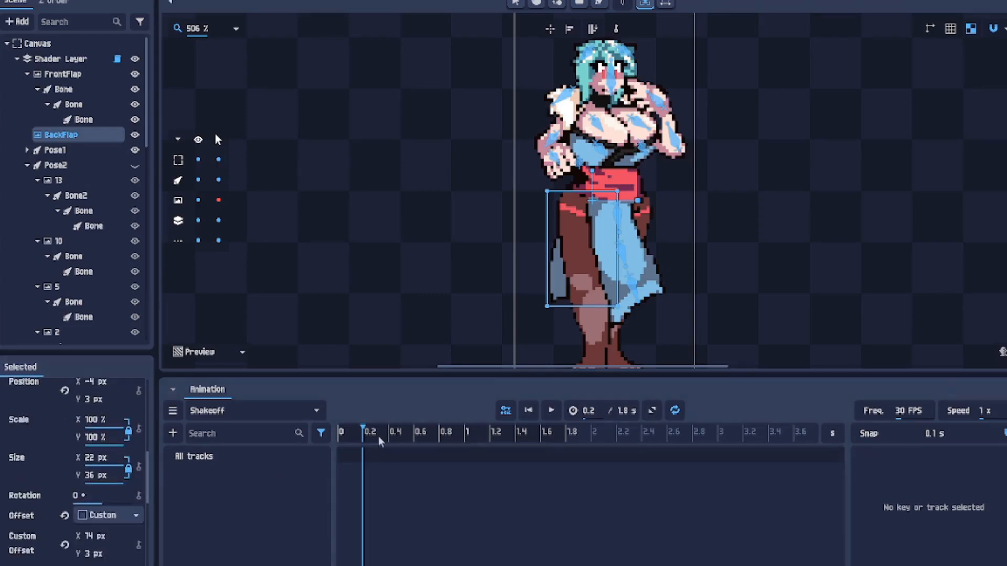
{"action": "left_click", "coordinate": [342, 435]}
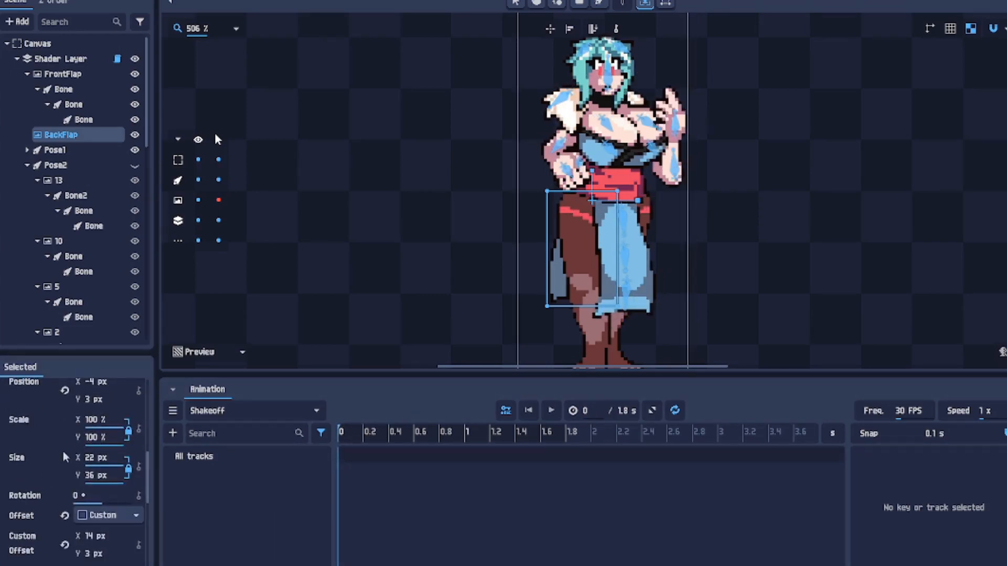
{"action": "scroll", "coordinate": [65, 458], "scroll_direction": "up", "scroll_amount": 3}
{"action": "left_click", "coordinate": [140, 462]}
{"action": "scroll", "coordinate": [65, 503], "scroll_direction": "down", "scroll_amount": 4}
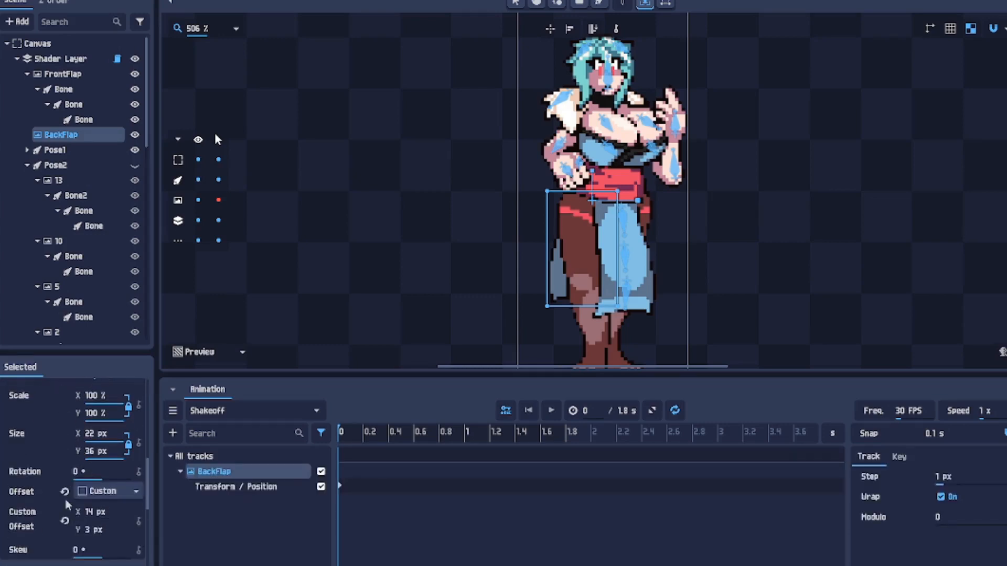
{"action": "left_click", "coordinate": [139, 471]}
{"action": "scroll", "coordinate": [486, 297], "scroll_direction": "up", "scroll_amount": 3}
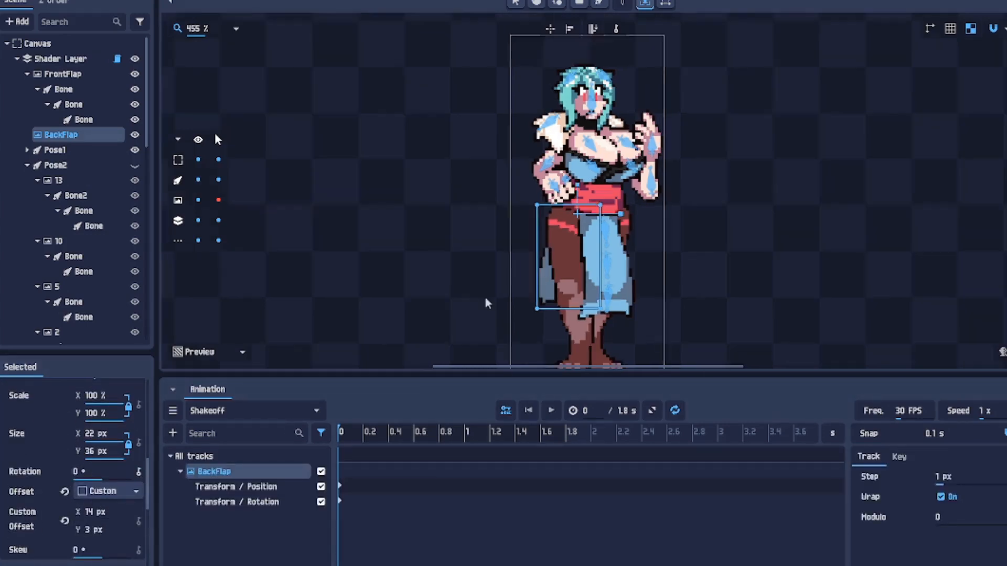
Step: At 0.7 s, nudge BackFlap up and to the left and rotate it to about -5.4°
{"action": "left_click_drag", "start_coordinate": [366, 438], "coordinate": [430, 435]}
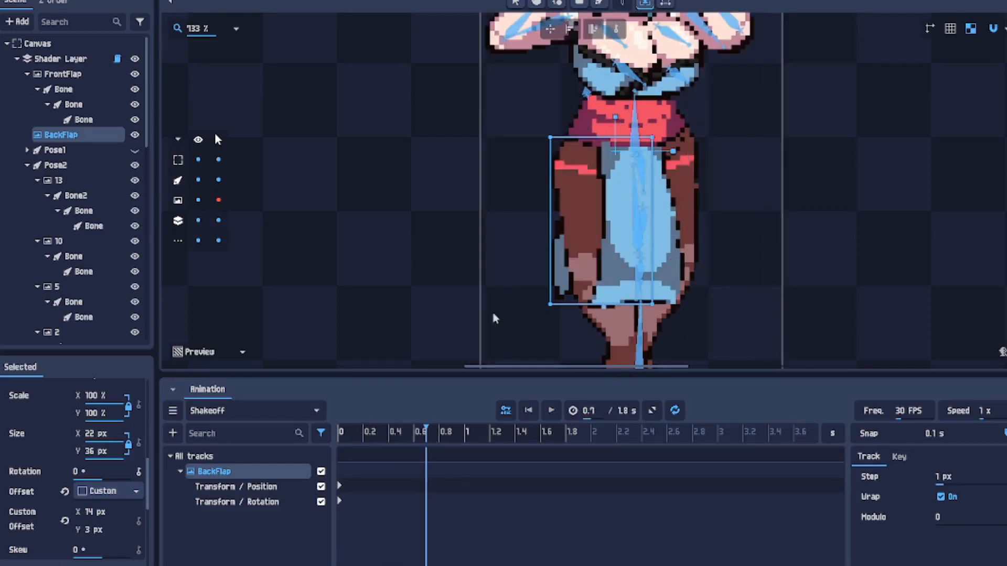
{"action": "key", "text": "Left"}
{"action": "key", "text": "Left"}
{"action": "key", "text": "Up"}
{"action": "key", "text": "Left"}
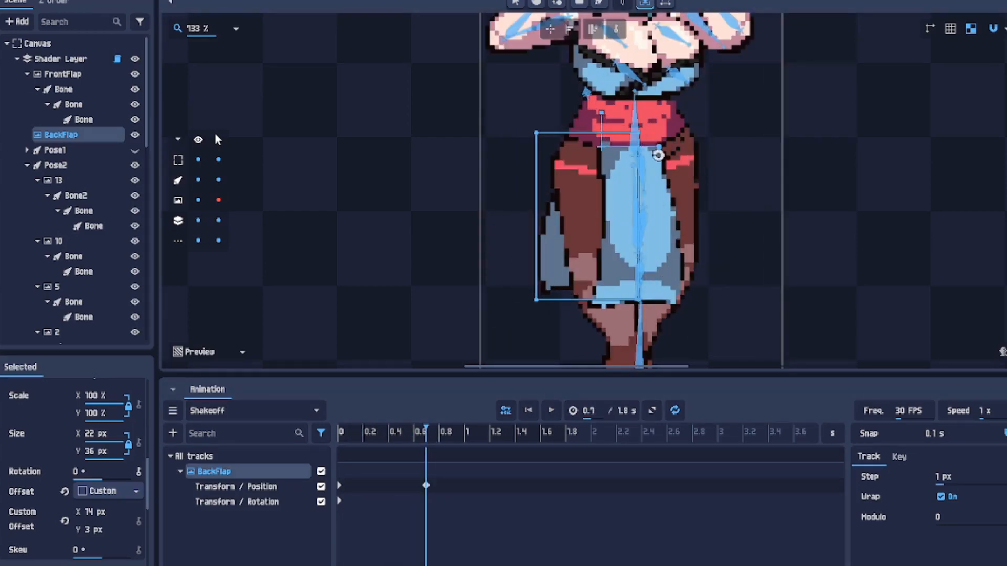
{"action": "left_click_drag", "start_coordinate": [659, 151], "coordinate": [664, 145]}
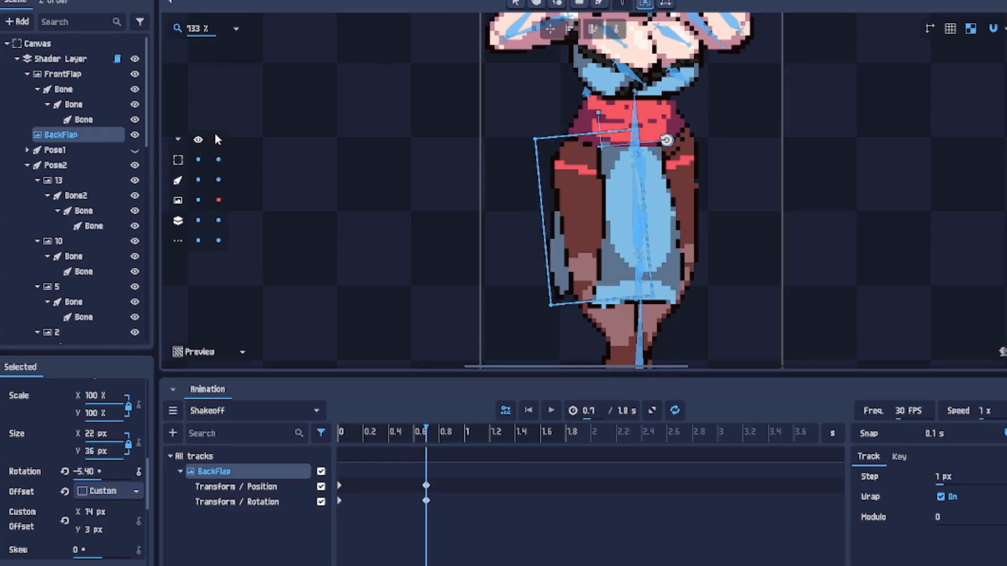
Step: Send BackFlap behind the character's body at 0.8 s
{"action": "left_click_drag", "start_coordinate": [420, 436], "coordinate": [443, 433]}
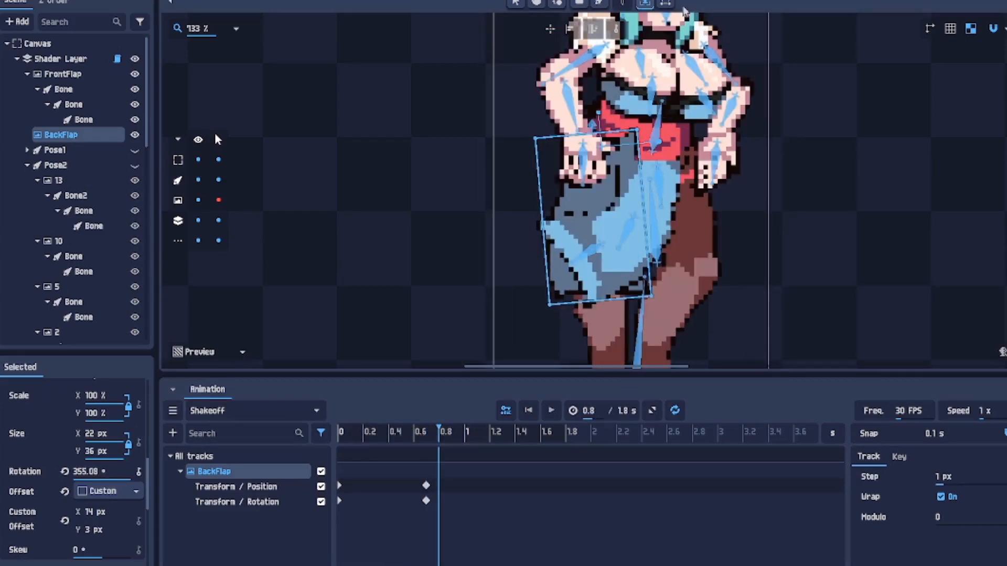
{"action": "left_click", "coordinate": [595, 31]}
{"action": "left_click", "coordinate": [612, 65]}
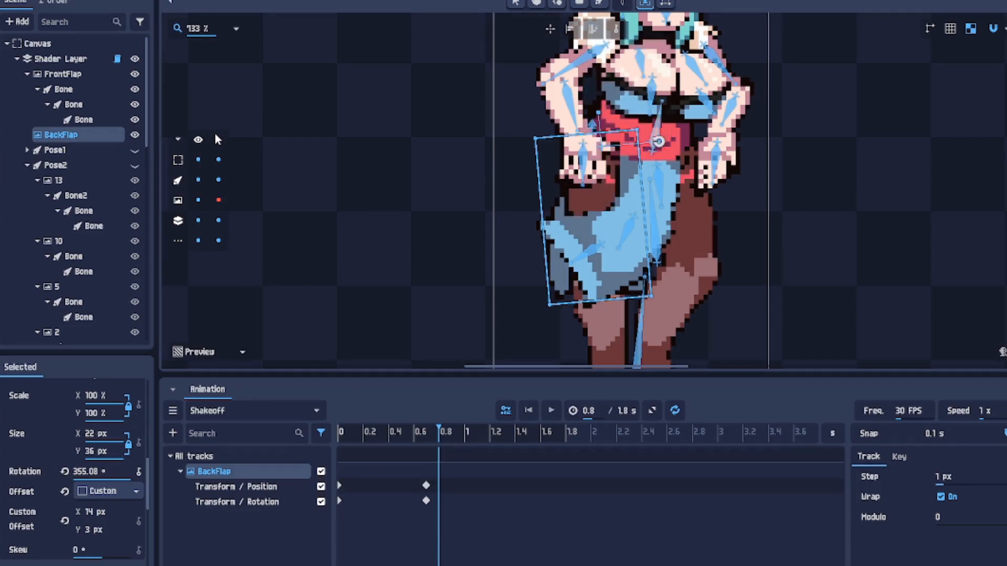
Step: Rotate BackFlap to about 10.5° at 0.8 s and nudge it upward to meet the waist
{"action": "left_click_drag", "start_coordinate": [667, 141], "coordinate": [665, 156]}
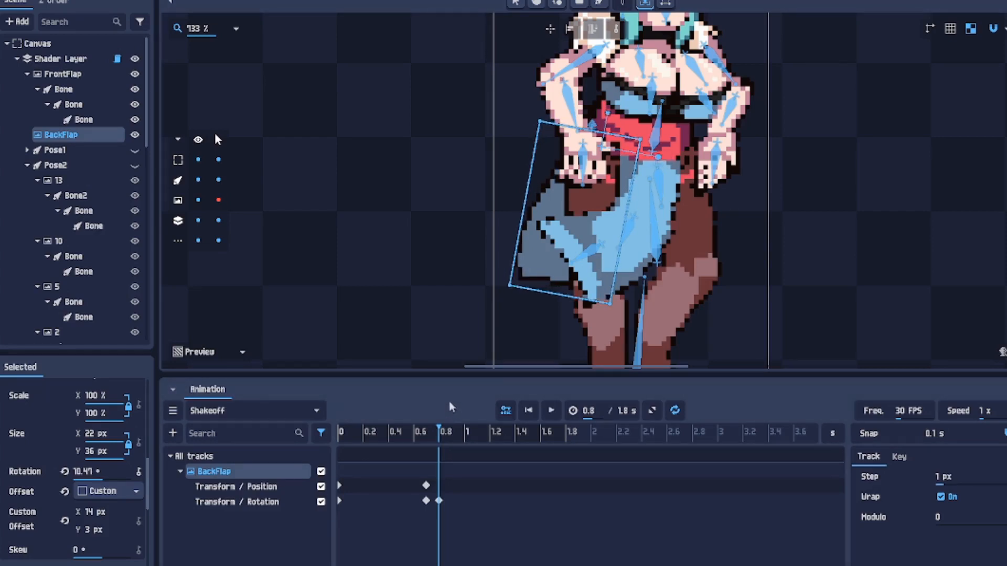
{"action": "key", "text": "Up"}
{"action": "key", "text": "Up"}
Step: Rotate BackFlap to about -5.8° at 1.4 s and check its pose at 1.8 s
{"action": "mouse_move", "coordinate": [433, 439]}
{"action": "left_mouse_down"}
{"action": "mouse_move", "coordinate": [417, 439]}
{"action": "mouse_move", "coordinate": [566, 440]}
{"action": "mouse_move", "coordinate": [452, 438]}
{"action": "left_mouse_up"}
{"action": "mouse_move", "coordinate": [524, 442]}
{"action": "left_mouse_down"}
{"action": "mouse_move", "coordinate": [589, 445]}
{"action": "mouse_move", "coordinate": [515, 442]}
{"action": "left_mouse_up"}
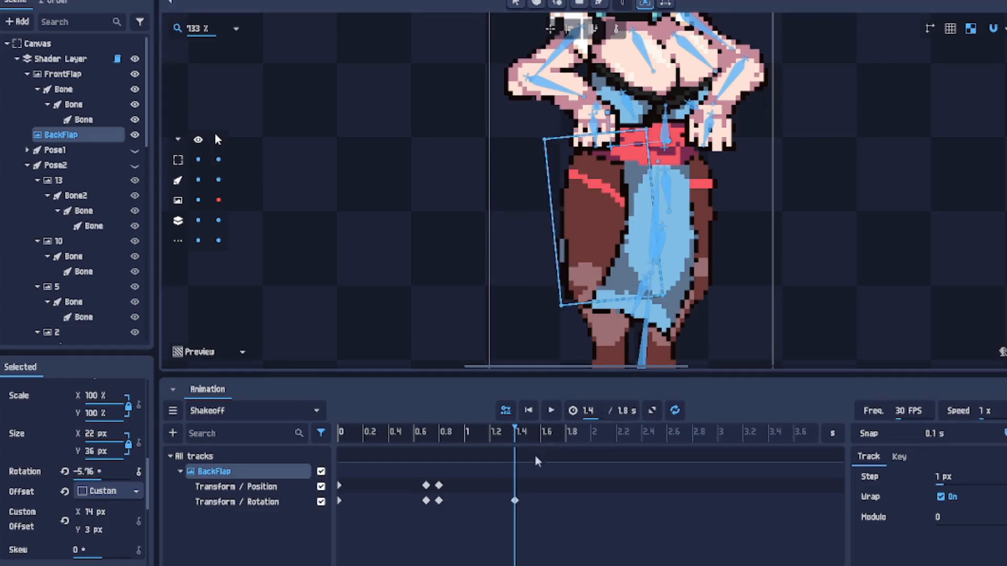
{"action": "left_click_drag", "start_coordinate": [511, 431], "coordinate": [566, 440]}
{"action": "scroll", "coordinate": [499, 276], "scroll_direction": "down", "scroll_amount": 3}
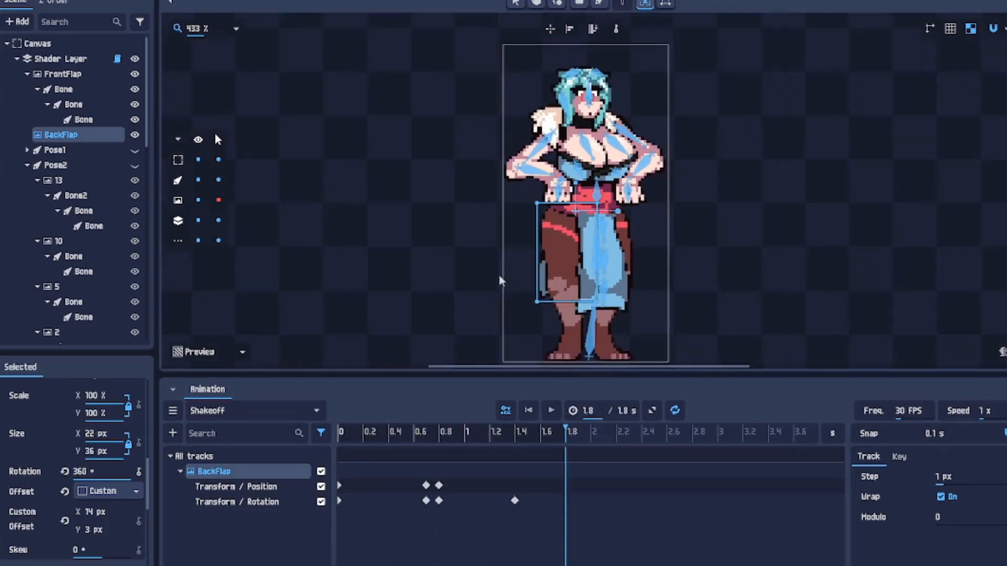
Step: Play the Shakeoff animation with nothing selected and set its frequency to 8 FPS
{"action": "left_click", "coordinate": [455, 276]}
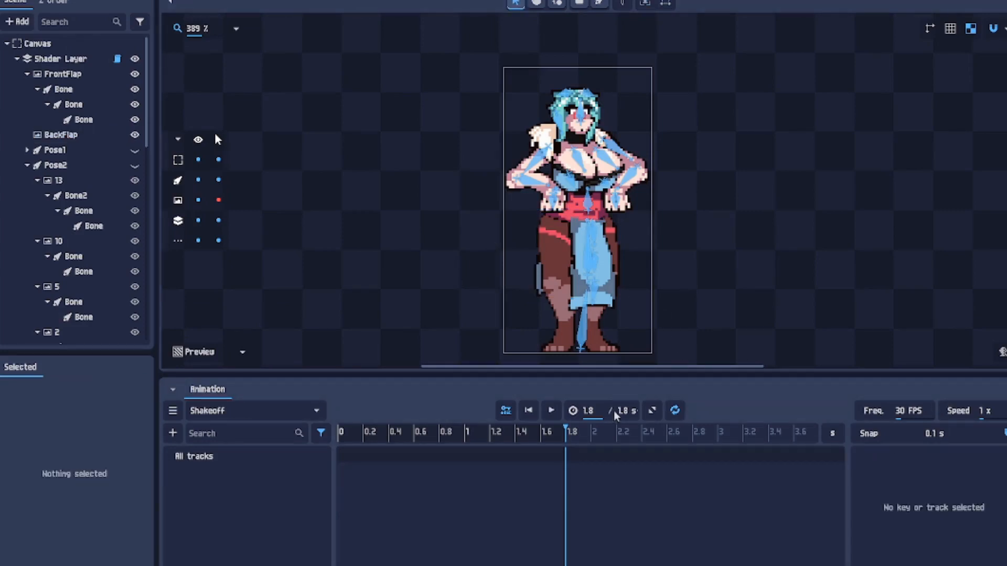
{"action": "left_click", "coordinate": [551, 410]}
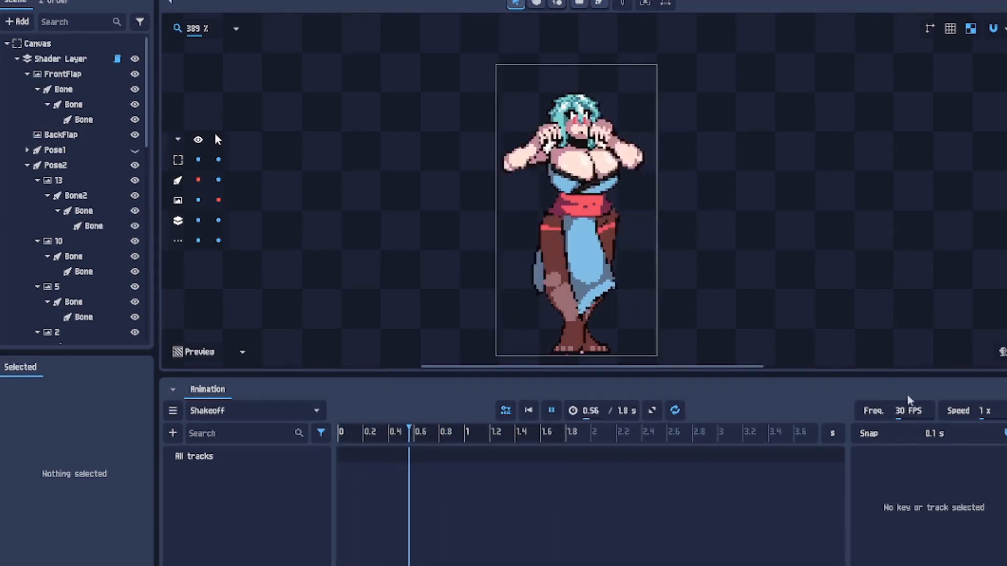
{"action": "left_click", "coordinate": [908, 411]}
{"action": "type", "text": "8"}
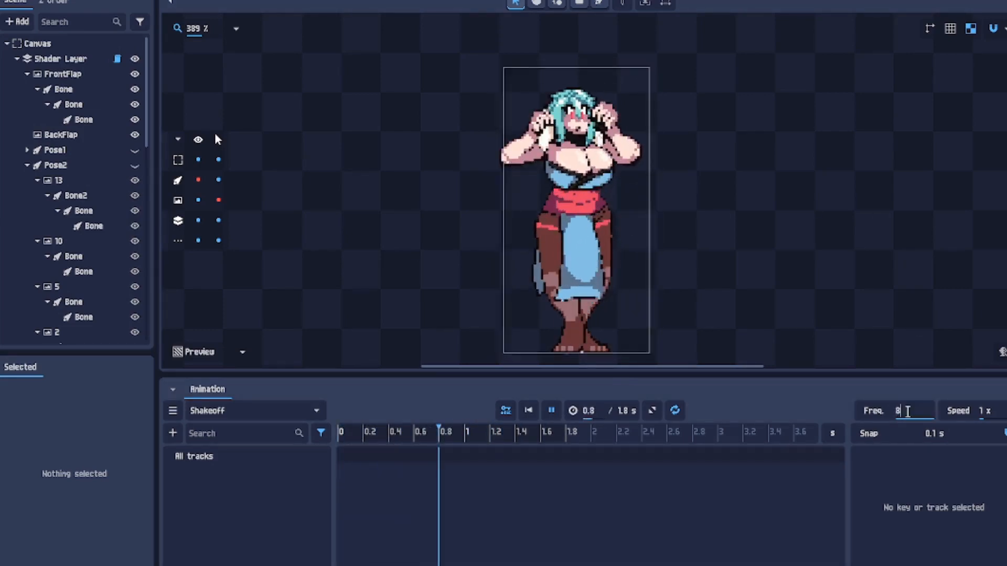
{"action": "key", "text": "Return"}
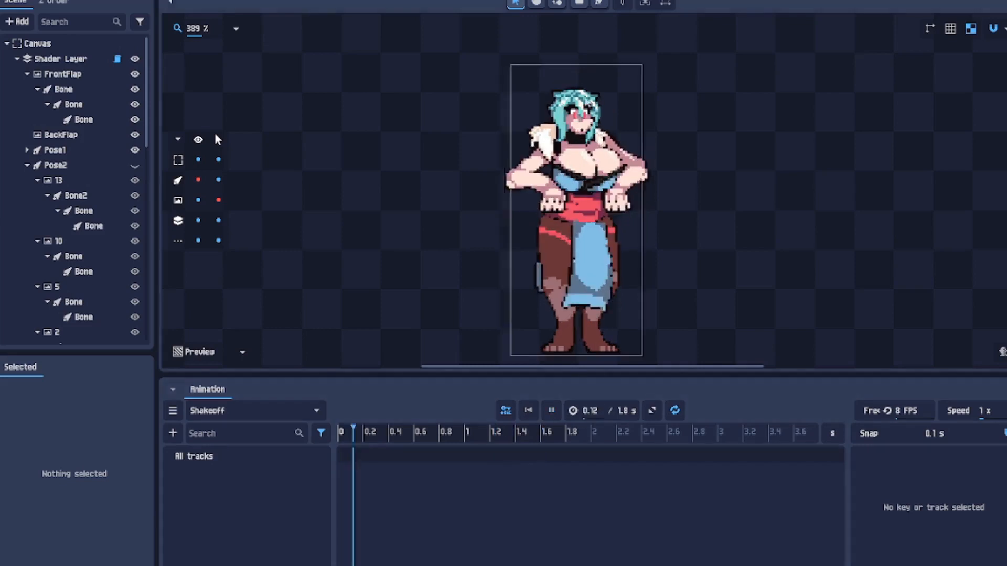
Step: Examine the 8 FPS animation up close, pausing it to inspect the pixels around the arms and torso
{"action": "scroll", "coordinate": [581, 221], "scroll_direction": "up", "scroll_amount": 6}
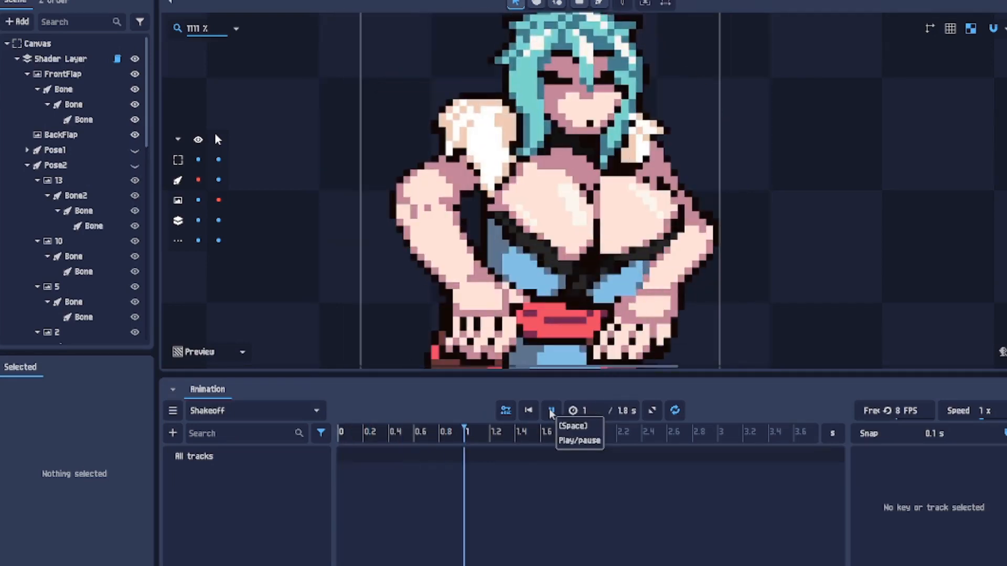
{"action": "scroll", "coordinate": [526, 252], "scroll_direction": "down", "scroll_amount": 1}
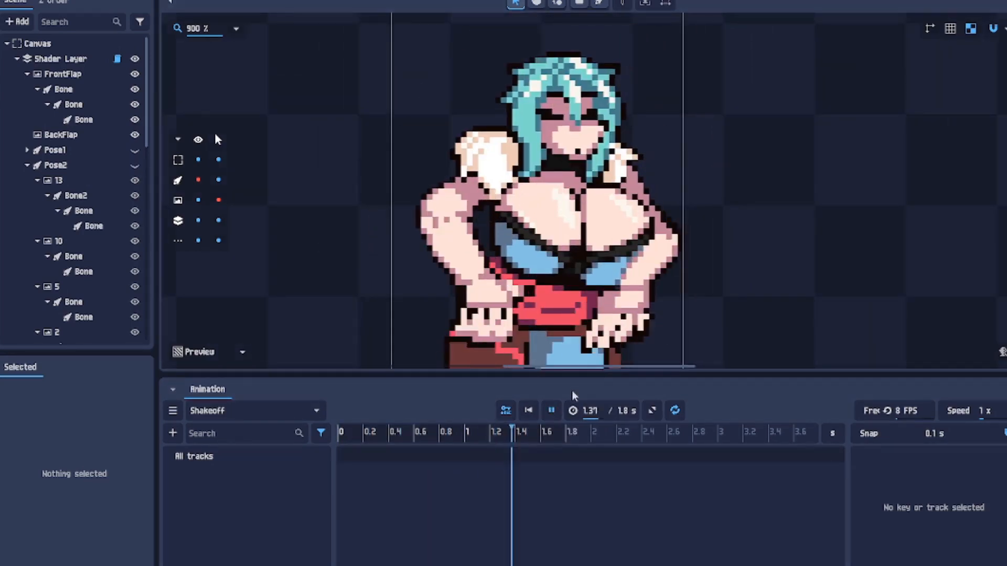
{"action": "left_click", "coordinate": [557, 414]}
{"action": "scroll", "coordinate": [569, 305], "scroll_direction": "down", "scroll_amount": 3}
{"action": "scroll", "coordinate": [569, 305], "scroll_direction": "up", "scroll_amount": 1}
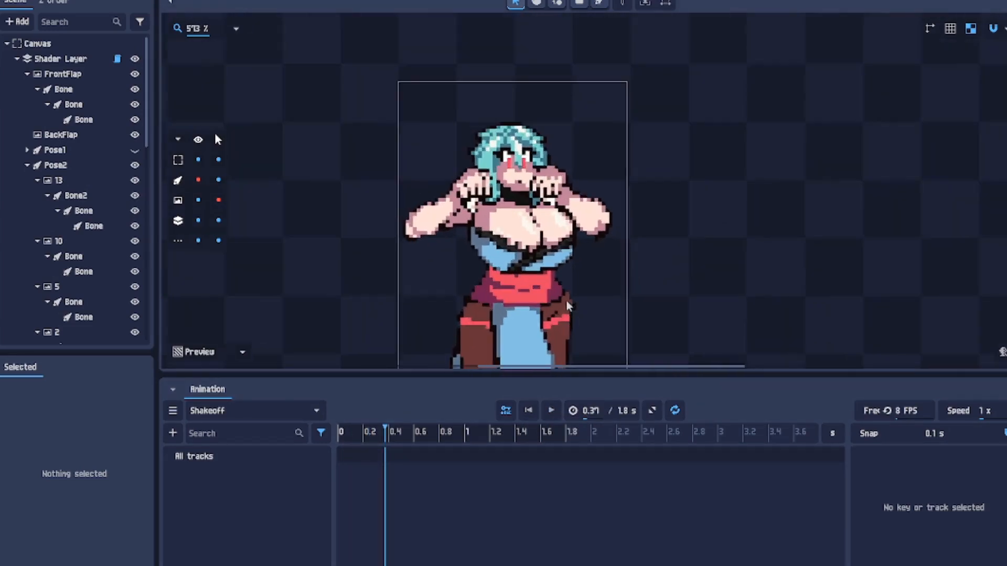
{"action": "scroll", "coordinate": [507, 267], "scroll_direction": "up", "scroll_amount": 4}
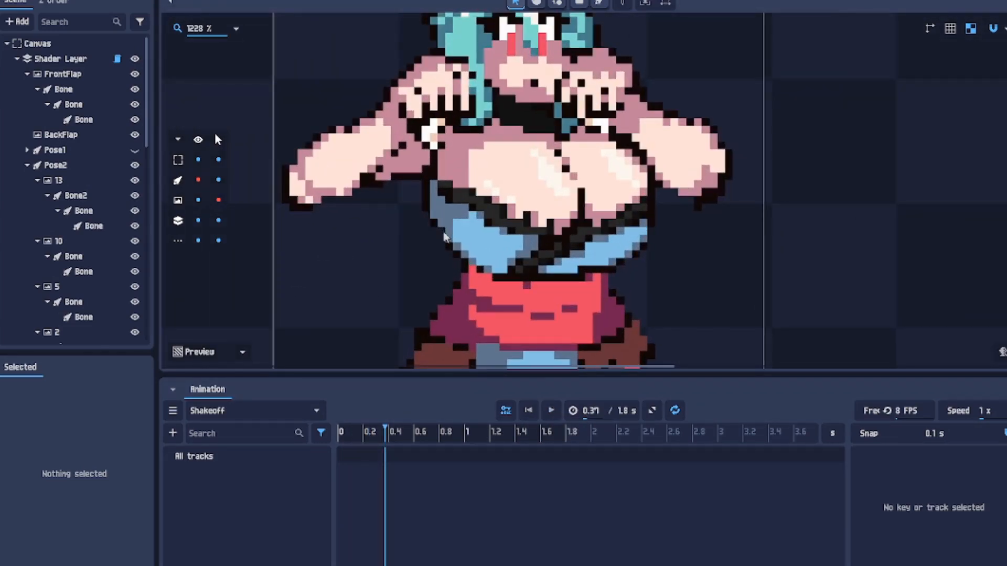
{"action": "scroll", "coordinate": [444, 237], "scroll_direction": "down", "scroll_amount": 4}
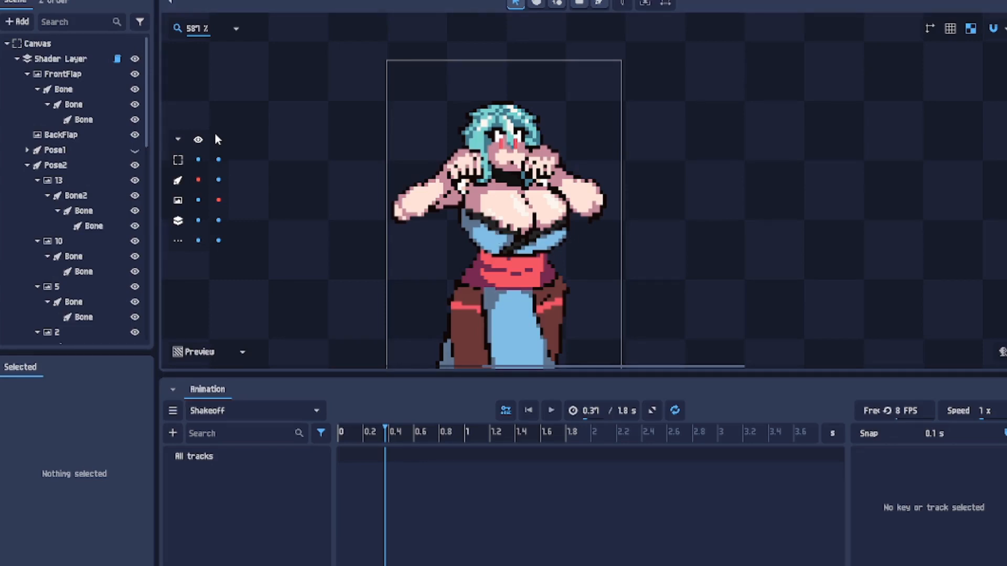
Step: Open the export settings and review the Animation and Layers options
{"action": "left_click", "coordinate": [19, 0]}
{"action": "left_click", "coordinate": [32, 37]}
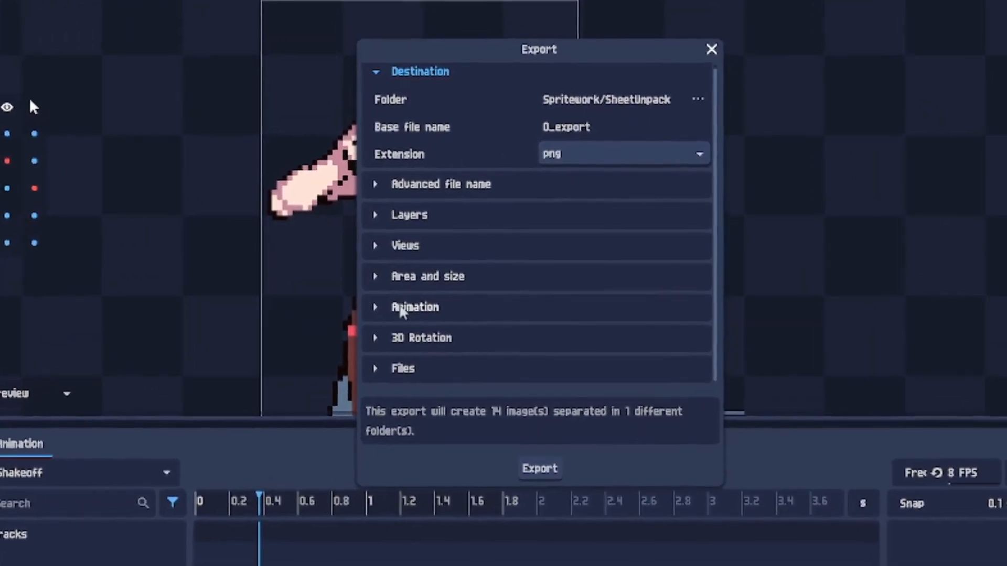
{"action": "left_click", "coordinate": [439, 302]}
{"action": "scroll", "coordinate": [530, 191], "scroll_direction": "down", "scroll_amount": 2}
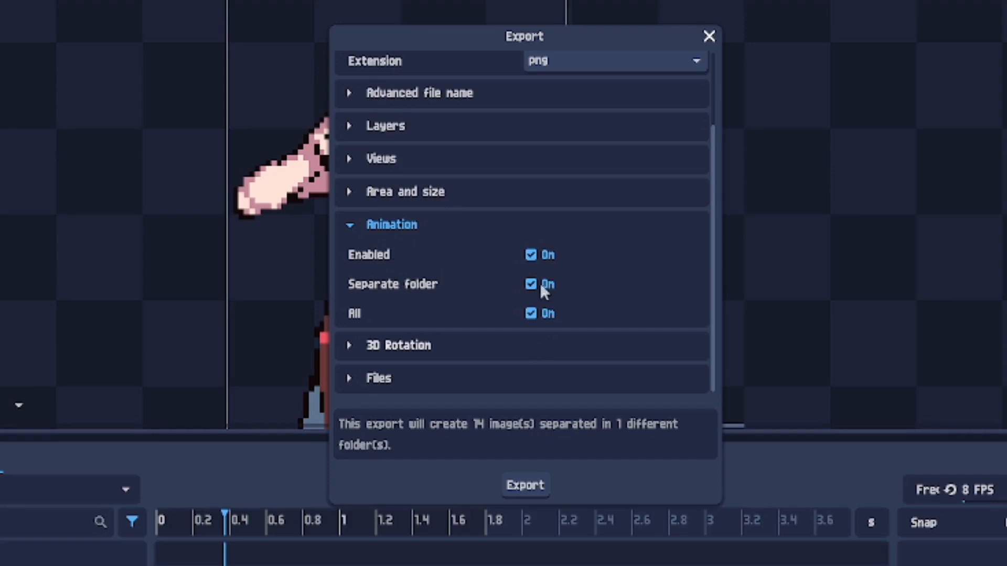
{"action": "left_click", "coordinate": [357, 228]}
{"action": "left_click", "coordinate": [363, 218]}
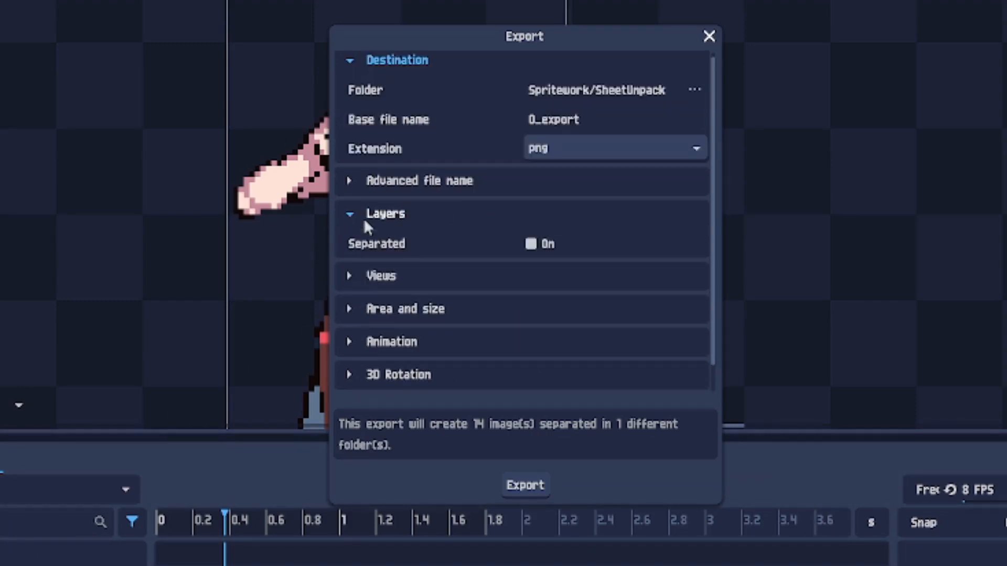
{"action": "left_click", "coordinate": [364, 218]}
{"action": "left_click_drag", "start_coordinate": [408, 43], "coordinate": [548, 0]}
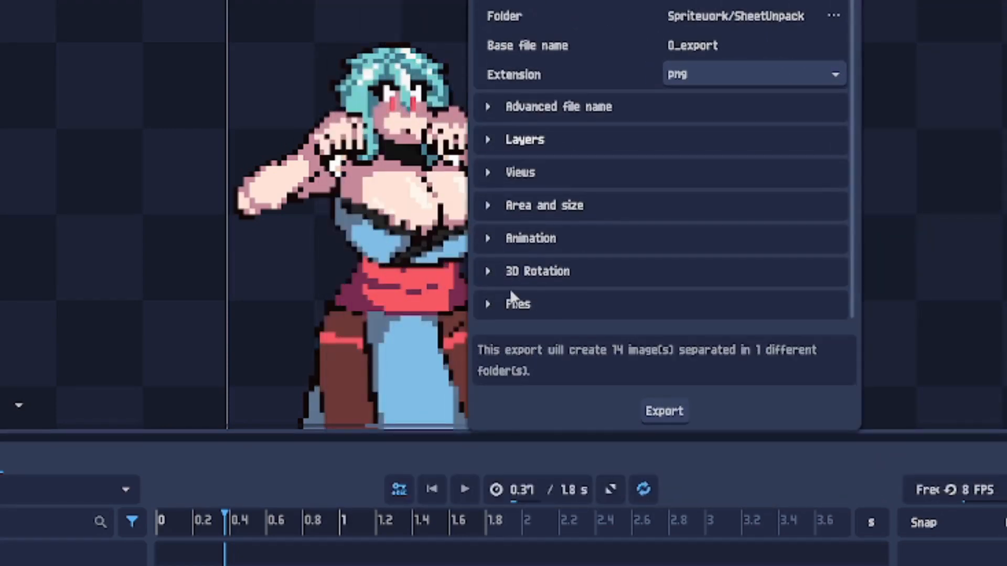
Step: Try Auto Rotate in the export's 3D Rotation options and turn it back off
{"action": "left_click", "coordinate": [492, 283]}
{"action": "scroll", "coordinate": [489, 273], "scroll_direction": "down", "scroll_amount": 1}
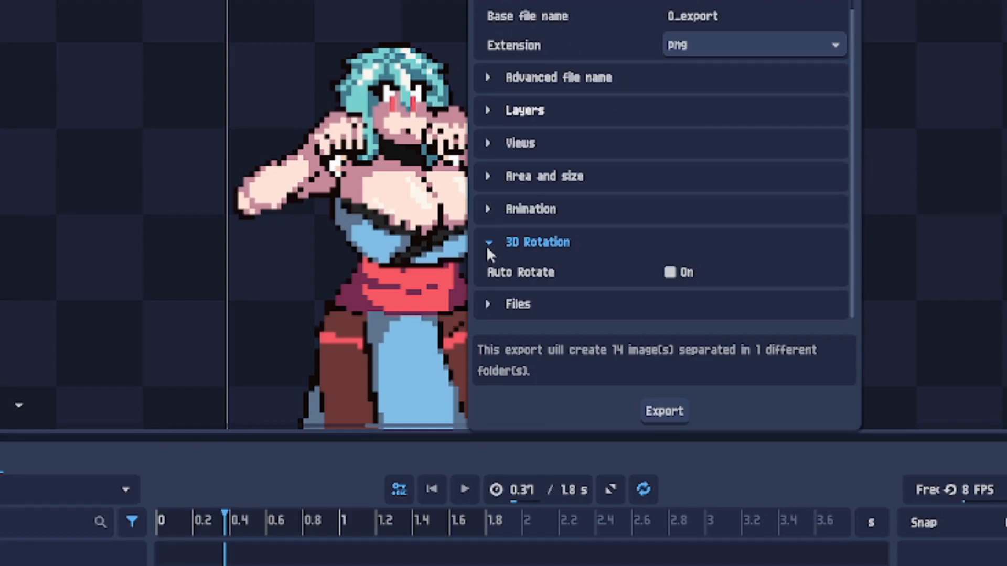
{"action": "left_click", "coordinate": [664, 272]}
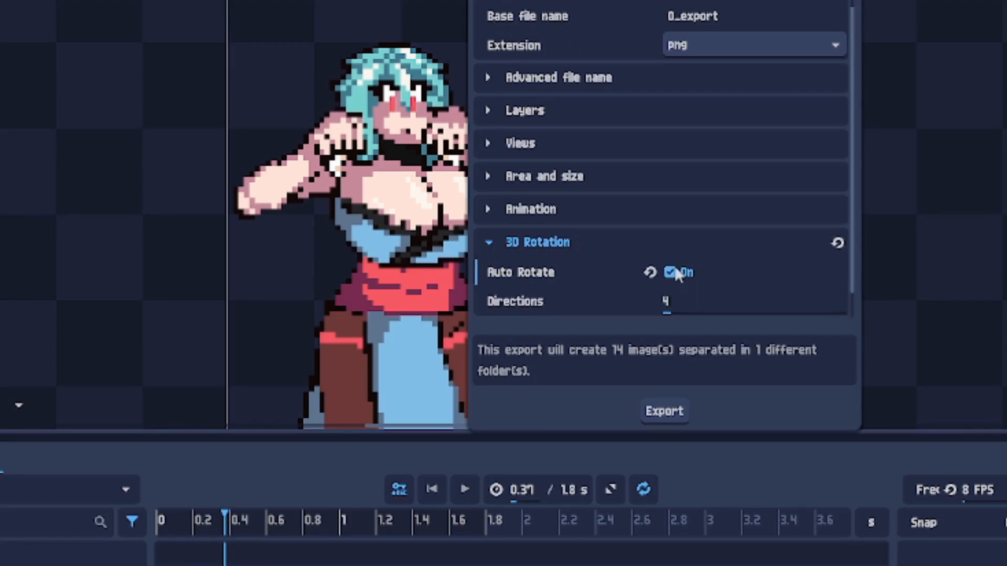
{"action": "scroll", "coordinate": [675, 256], "scroll_direction": "down", "scroll_amount": 1}
{"action": "left_click", "coordinate": [671, 245]}
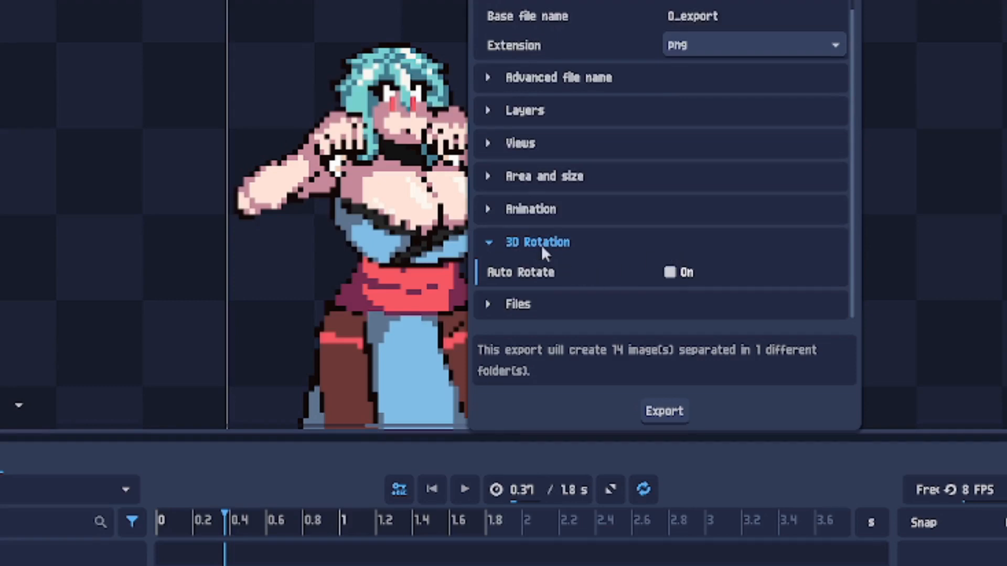
{"action": "left_click", "coordinate": [493, 243]}
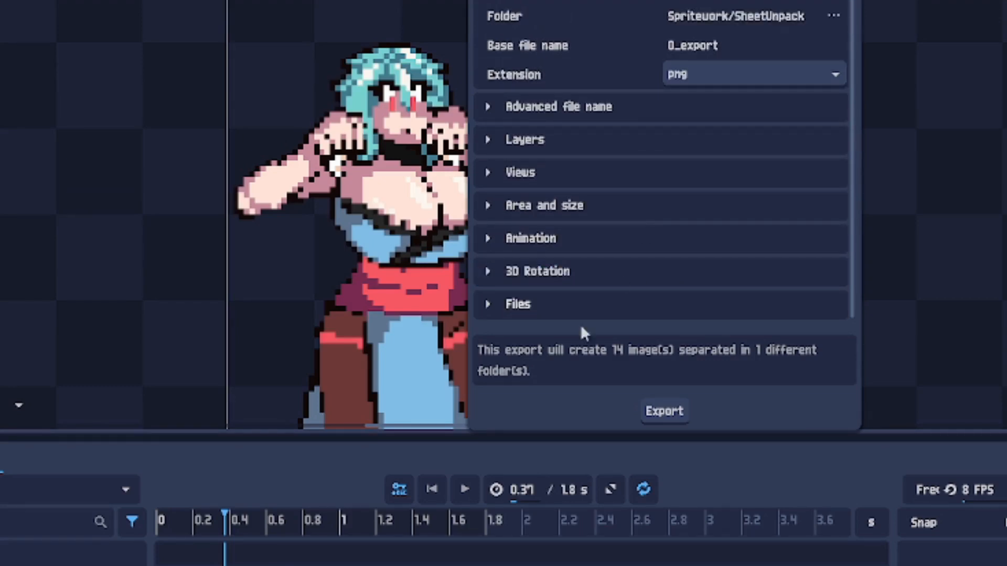
Step: Try the Sprite sheet option in the export's Files settings and turn it back off
{"action": "scroll", "coordinate": [631, 207], "scroll_direction": "down", "scroll_amount": 2}
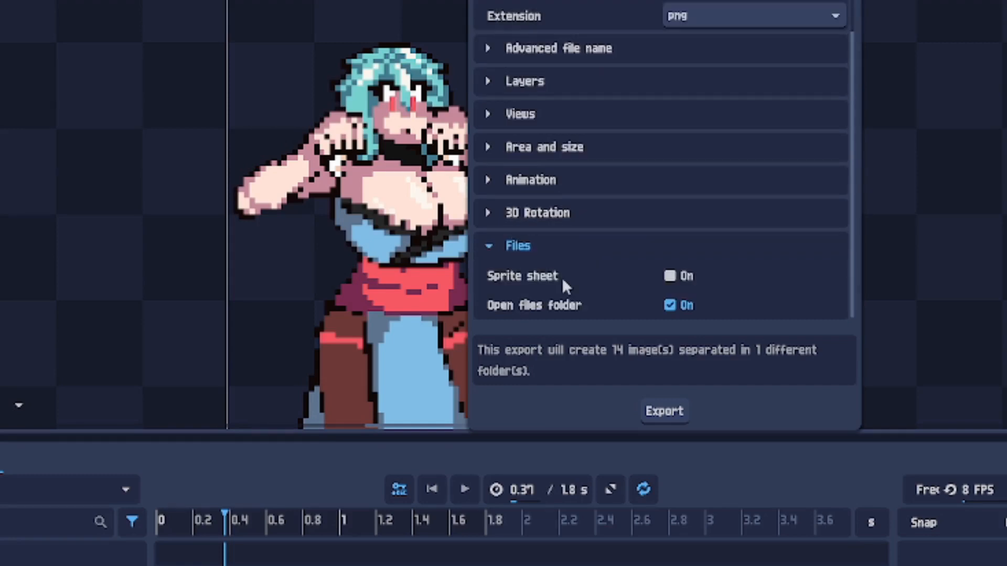
{"action": "left_click", "coordinate": [669, 277]}
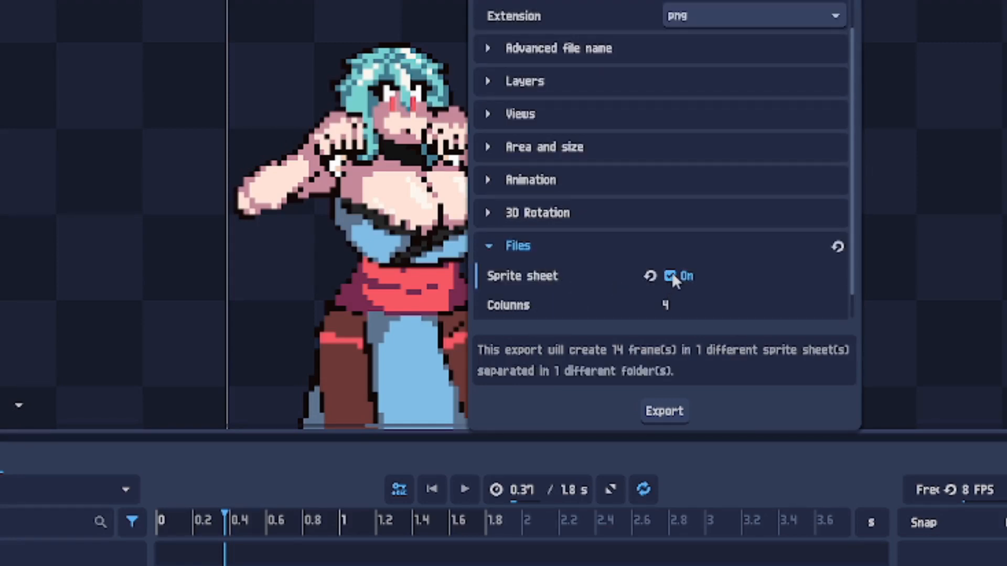
{"action": "scroll", "coordinate": [669, 275], "scroll_direction": "down", "scroll_amount": 1}
{"action": "left_click", "coordinate": [673, 246]}
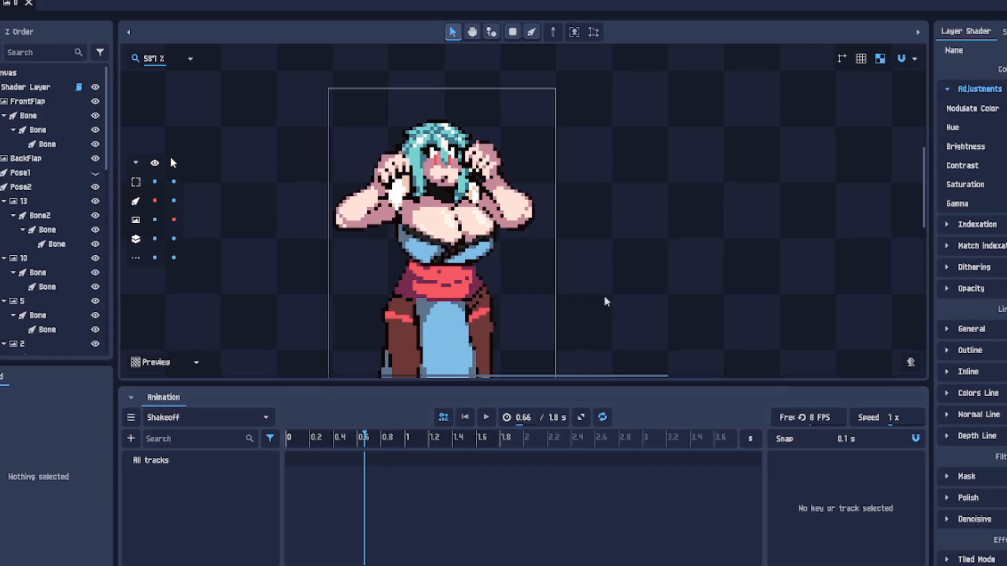
Step: Play the finished Shakeoff animation to review it
{"action": "left_click", "coordinate": [485, 419]}
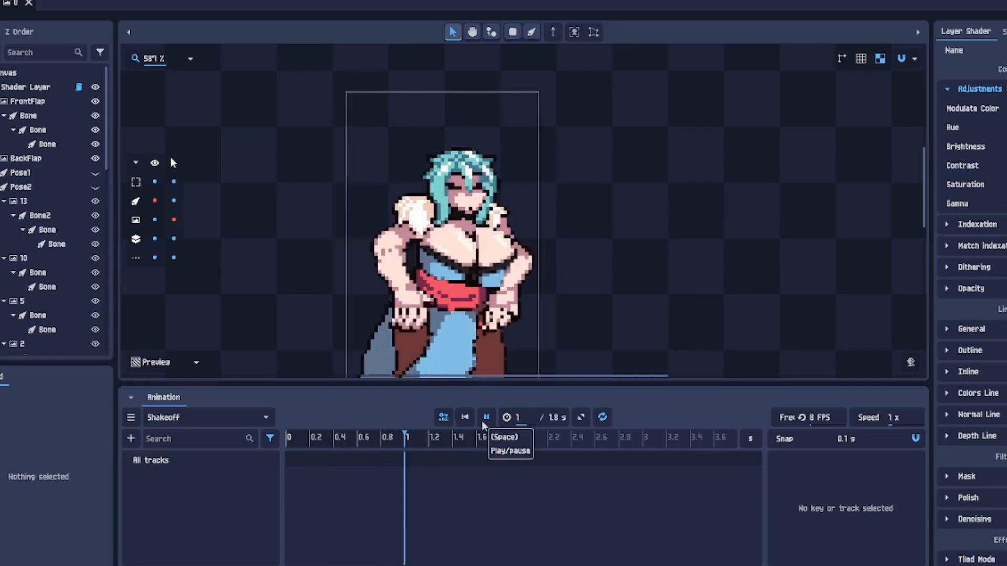
Step: Stop the playback and export the Shakeoff animation as separate PNG images with the base file name 0_export
{"action": "left_click", "coordinate": [484, 422]}
{"action": "left_click", "coordinate": [2, 1]}
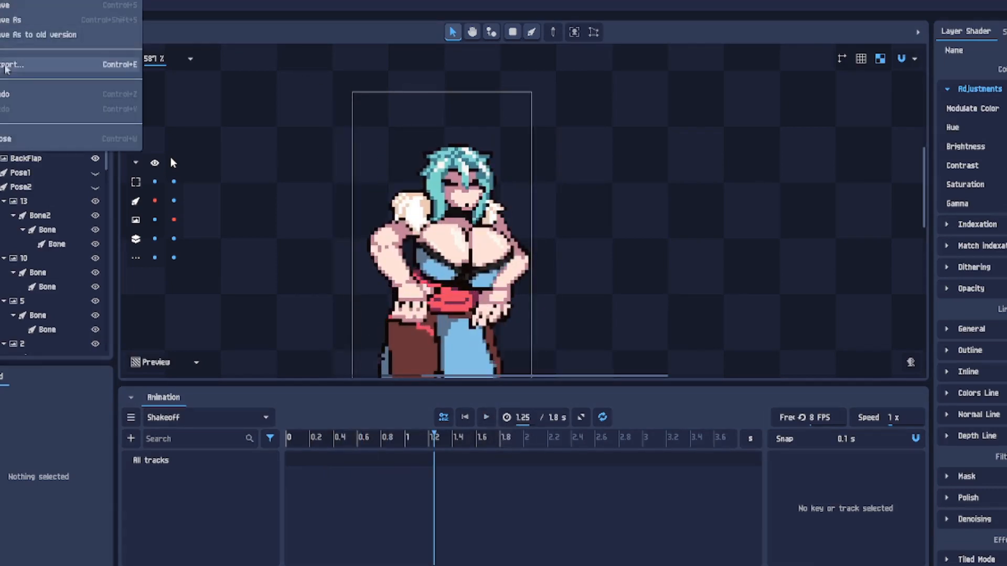
{"action": "left_click", "coordinate": [7, 67]}
{"action": "scroll", "coordinate": [526, 279], "scroll_direction": "down", "scroll_amount": 2}
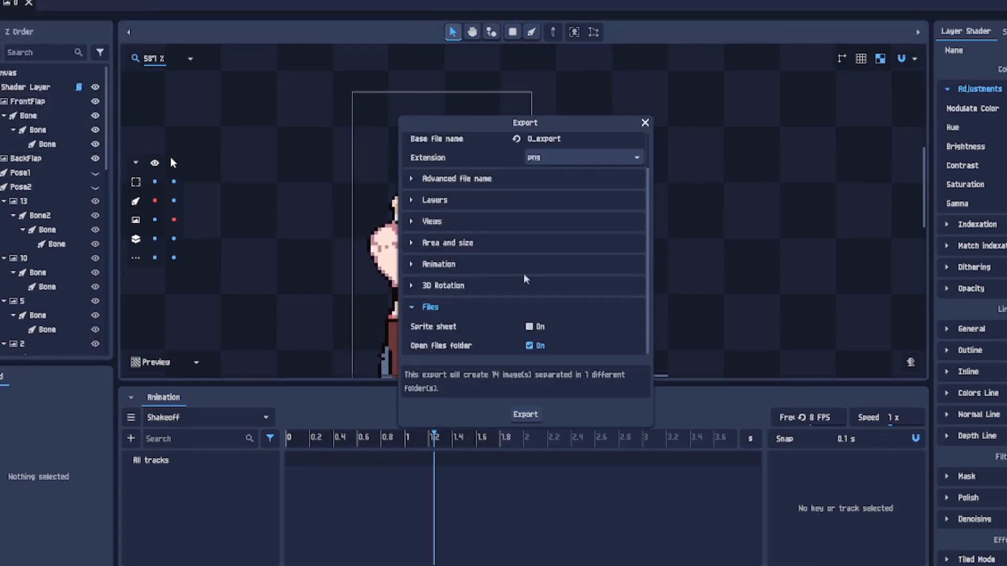
{"action": "left_click", "coordinate": [524, 415]}
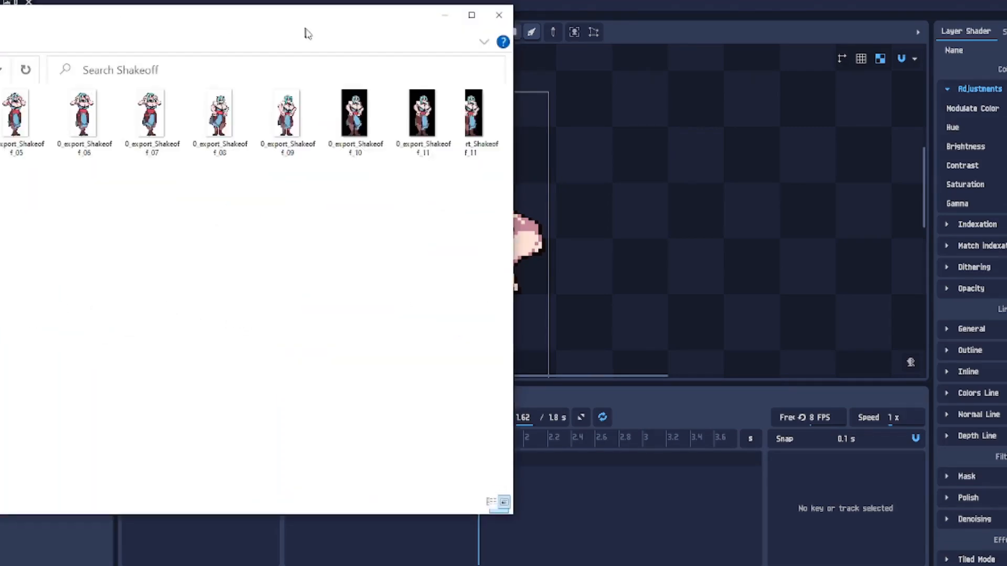
Step: Check the exported frames in the Shakeoff folder with the image viewer, from 0_export_Shakeoff_01.png through 0_export_Shakeoff_14.png, and return to the animation project
{"action": "left_click_drag", "start_coordinate": [304, 29], "coordinate": [513, 89]}
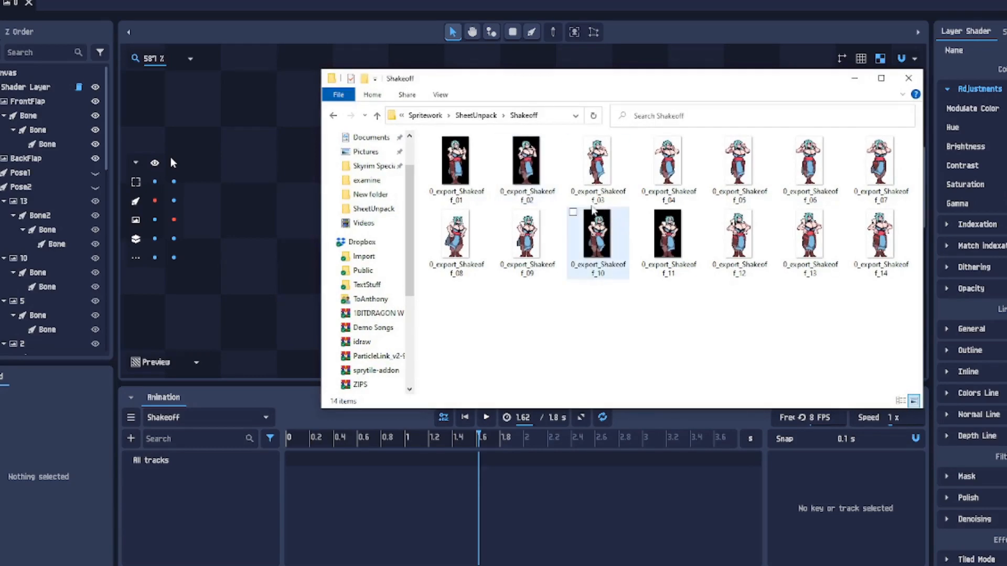
{"action": "double_click", "coordinate": [475, 186]}
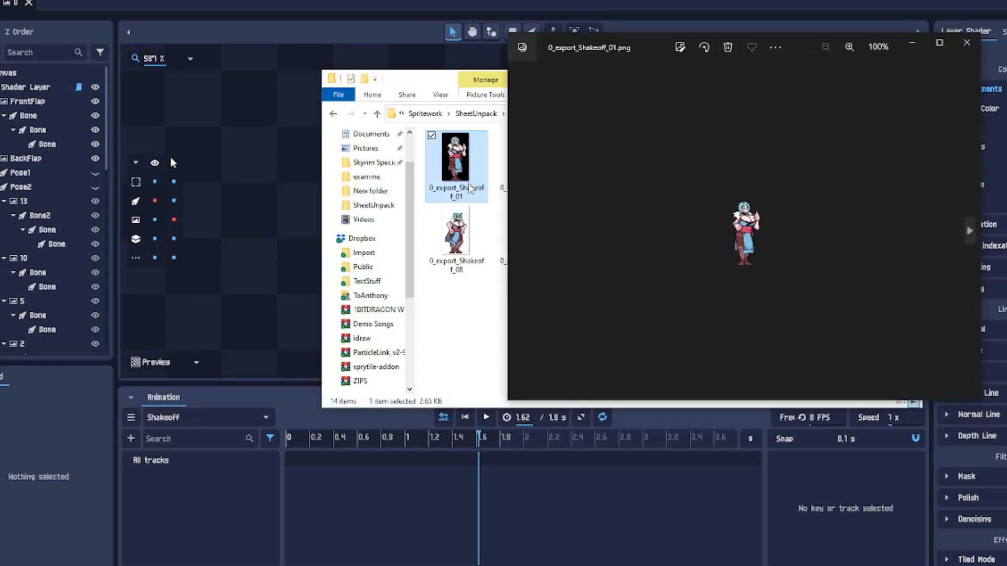
{"action": "key", "text": "Right"}
{"action": "key", "text": "Right"}
{"action": "key", "text": "Right"}
{"action": "key", "text": "Right"}
{"action": "key", "text": "Right"}
{"action": "key", "text": "Right"}
{"action": "key", "text": "Right"}
{"action": "key", "text": "Right"}
{"action": "key", "text": "Right"}
{"action": "key", "text": "Right"}
{"action": "key", "text": "Right"}
{"action": "key", "text": "Right"}
{"action": "key", "text": "Right"}
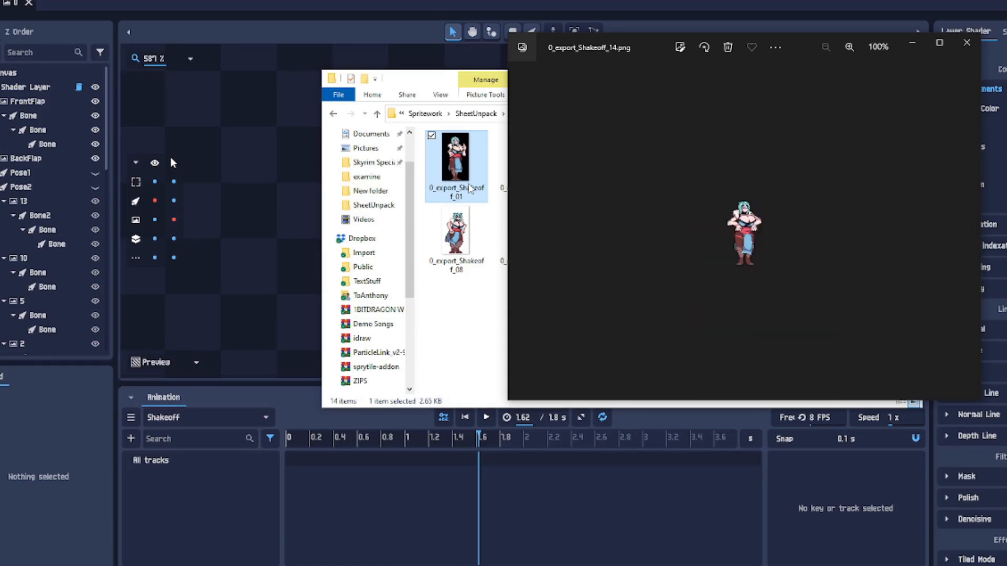
{"action": "left_click", "coordinate": [967, 43]}
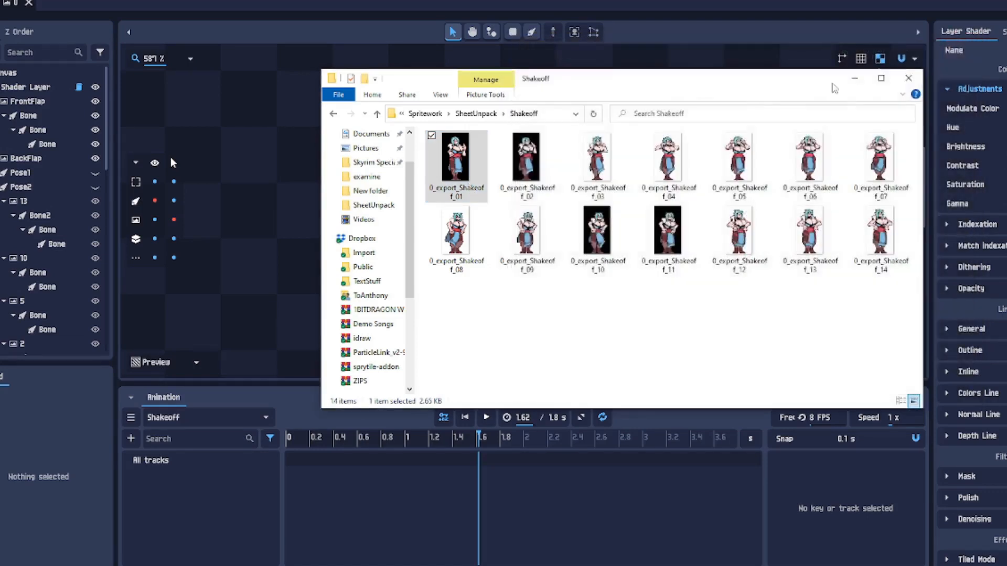
{"action": "left_click_drag", "start_coordinate": [418, 82], "coordinate": [0, 175]}
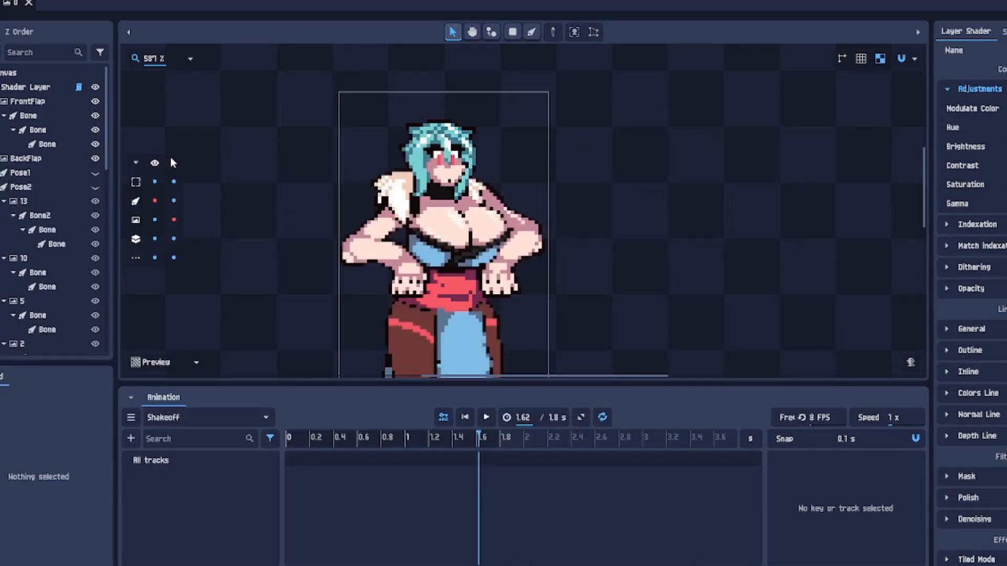